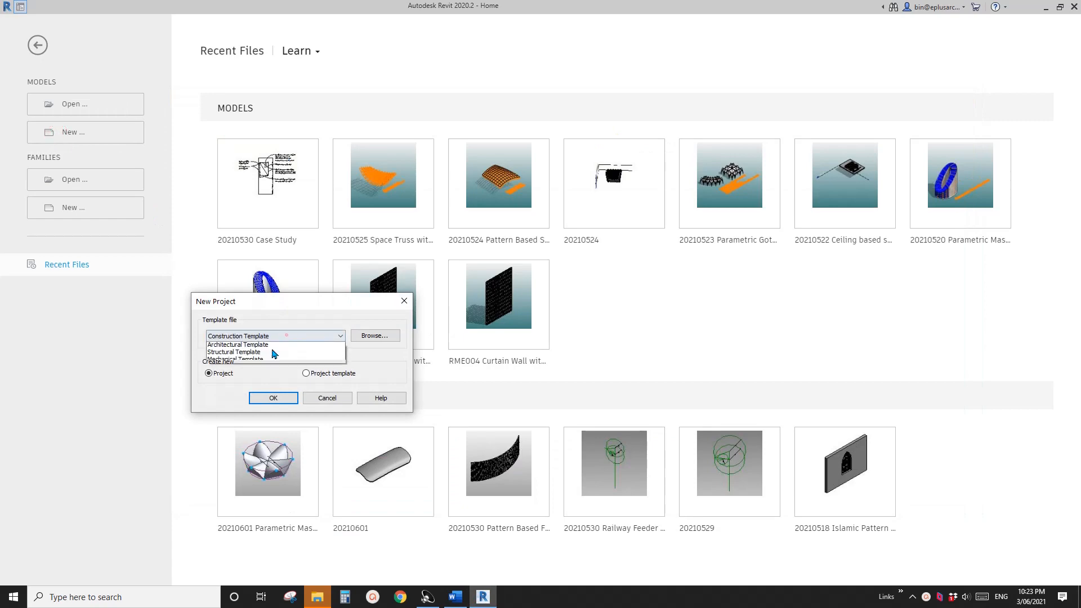
Create a new project from a template and draw a rectangle of Double brick - 270 walls, 8000 high, on the Ground Floor plan
{"action": "left_click", "coordinate": [259, 364]}
{"action": "left_click", "coordinate": [273, 398]}
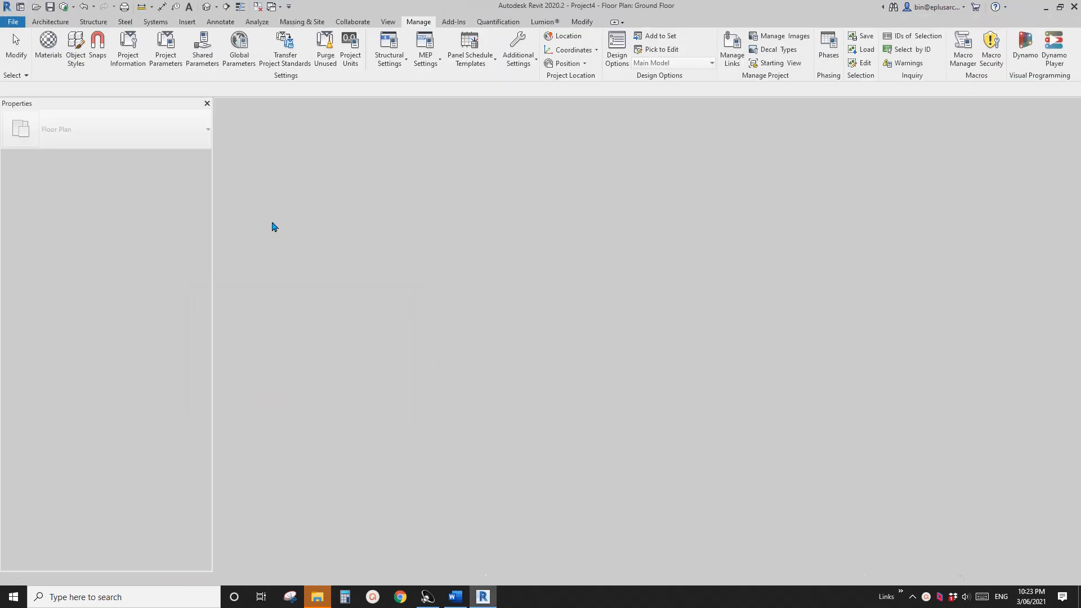
{"action": "key", "text": "w"}
{"action": "key", "text": "a"}
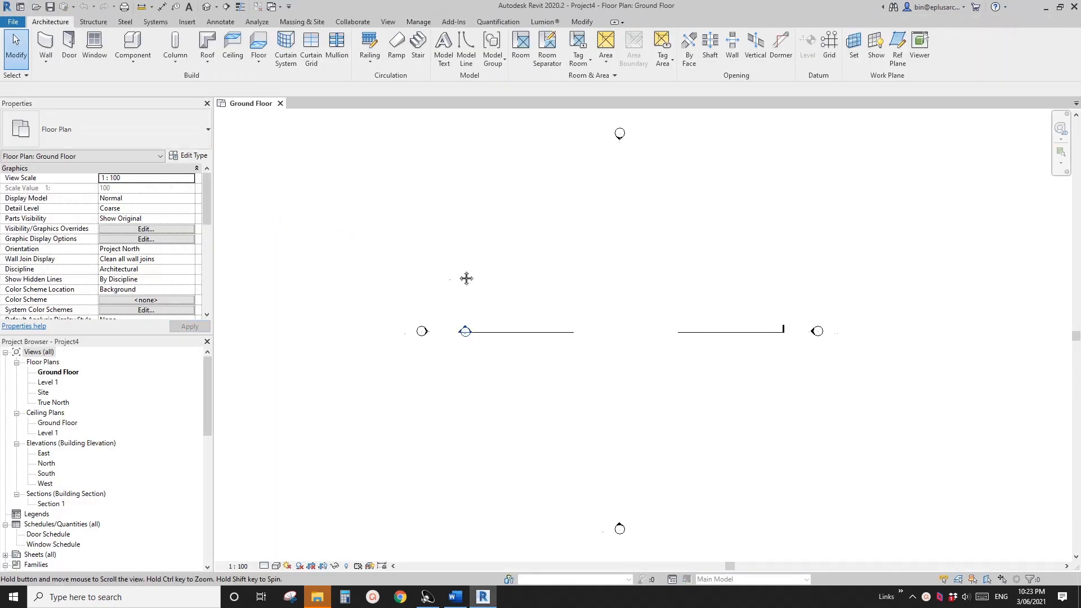
{"action": "left_click", "coordinate": [545, 245]}
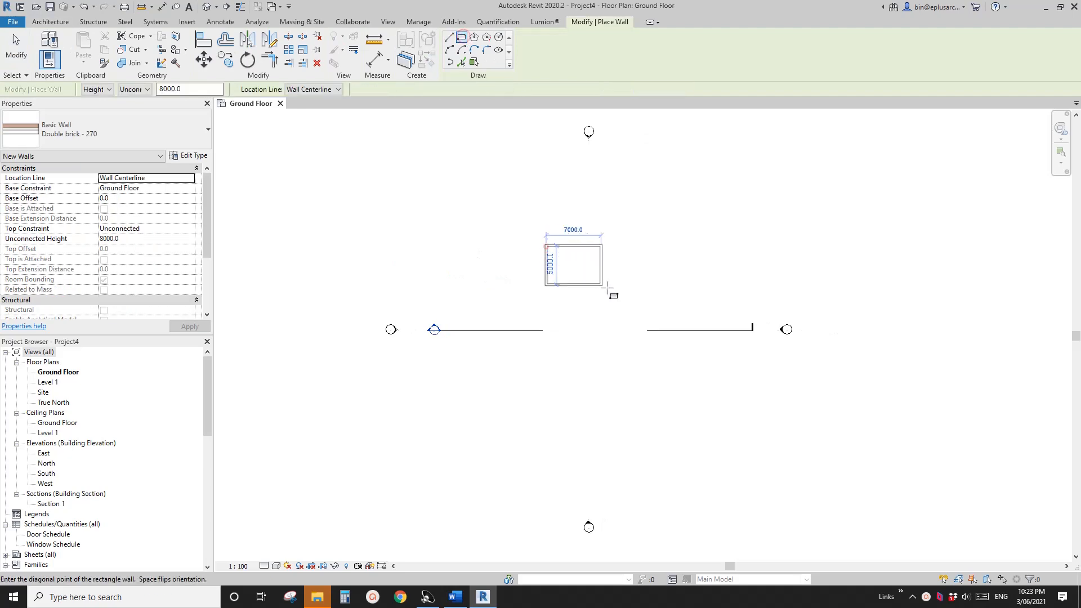
{"action": "left_click", "coordinate": [625, 300]}
Create a footprint roof on Level 1 from the four walls with a 30° slope, and attach the walls to it
{"action": "left_click", "coordinate": [50, 22]}
{"action": "left_click", "coordinate": [217, 56]}
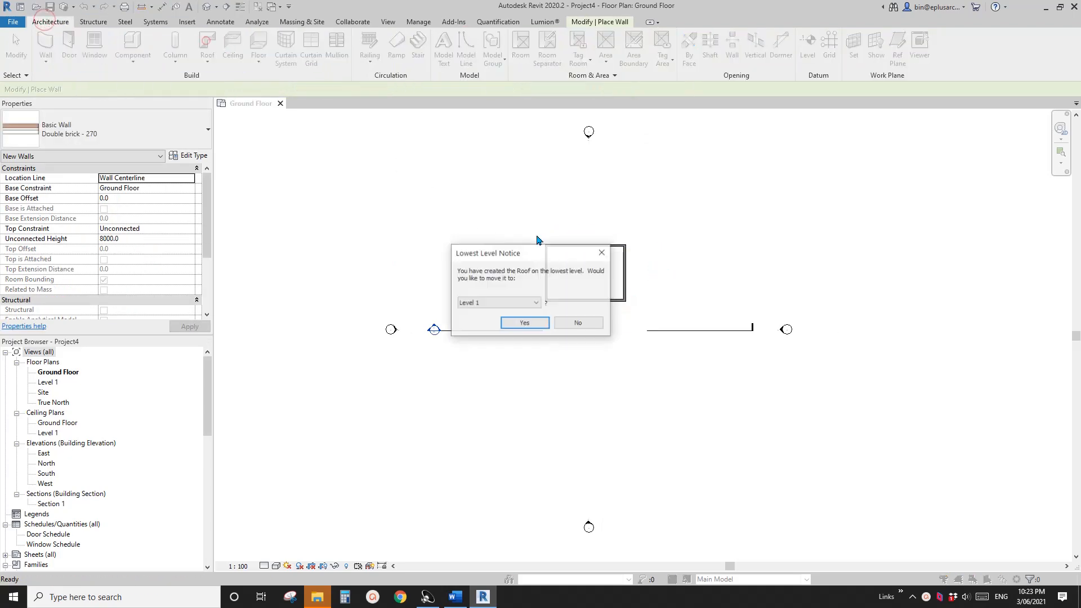
{"action": "left_click", "coordinate": [524, 319]}
{"action": "left_click", "coordinate": [578, 249]}
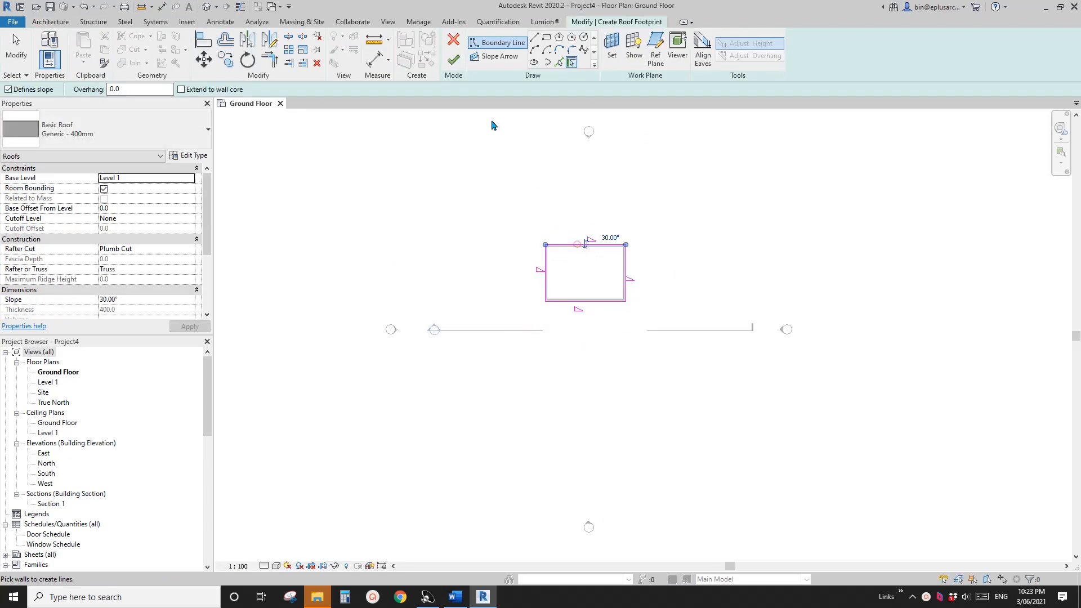
{"action": "left_click", "coordinate": [453, 58]}
{"action": "left_click", "coordinate": [573, 299]}
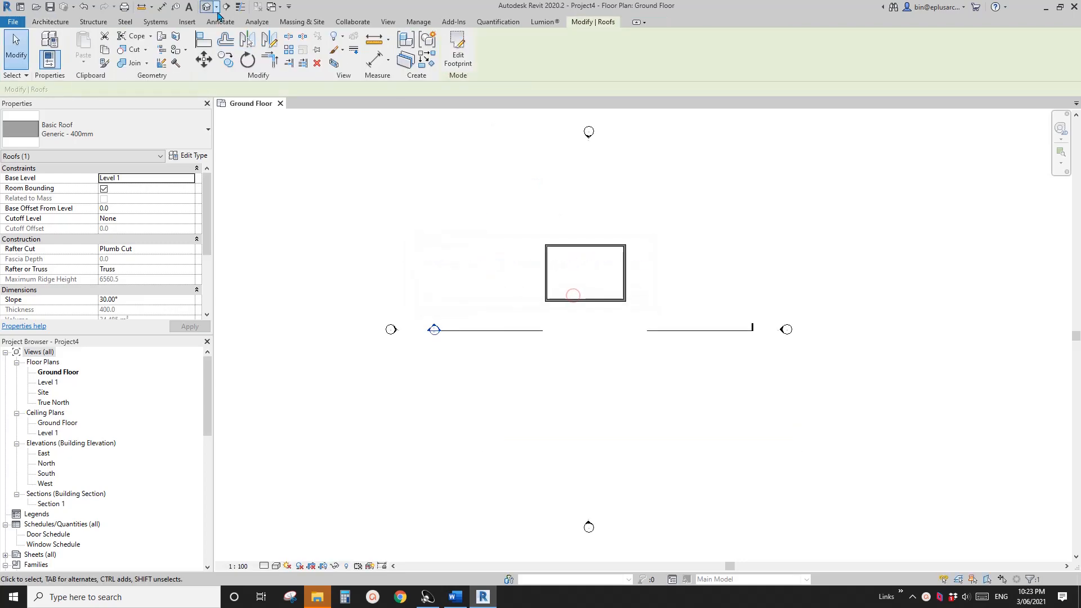
Show the building in the default 3D view and place a door near one end of the long front wall
{"action": "left_click", "coordinate": [207, 6]}
{"action": "key", "text": "d"}
{"action": "key", "text": "r"}
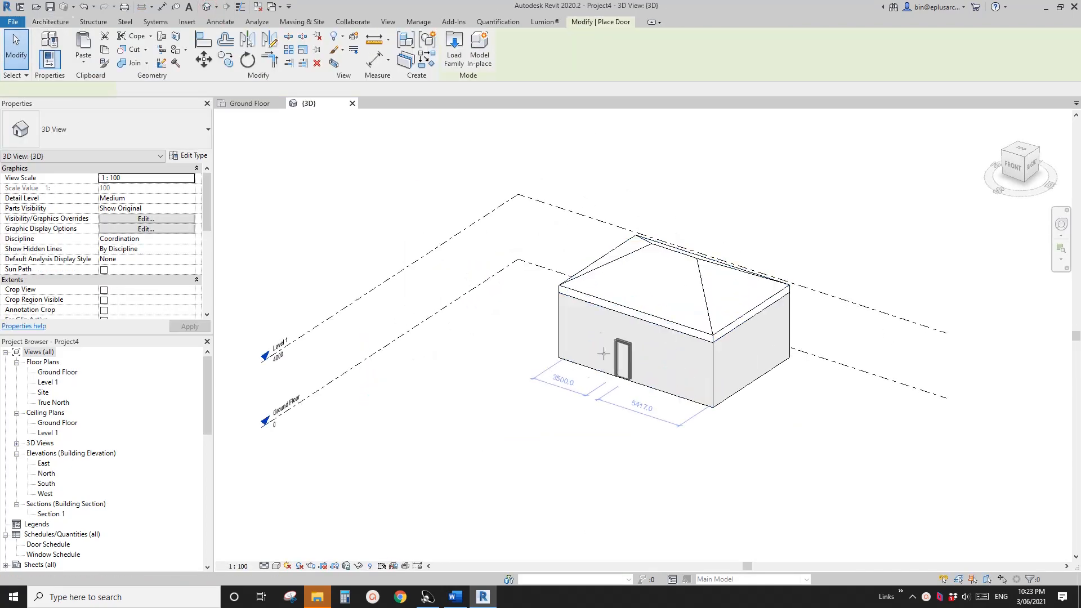
{"action": "left_click", "coordinate": [594, 361]}
{"action": "scroll", "coordinate": [634, 369], "scroll_direction": "up", "scroll_amount": 3}
Place M_Fixed 0915 x 1830mm windows: two in the front wall beside the door and one in the adjacent side wall
{"action": "key", "text": "w"}
{"action": "key", "text": "n"}
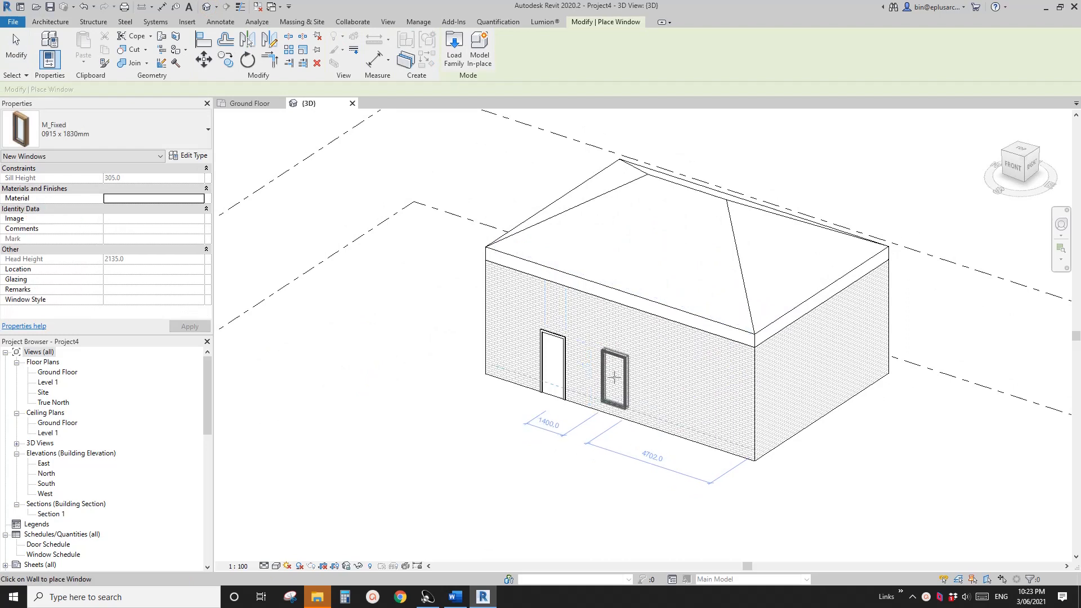
{"action": "left_click", "coordinate": [612, 378]}
{"action": "left_click", "coordinate": [684, 401]}
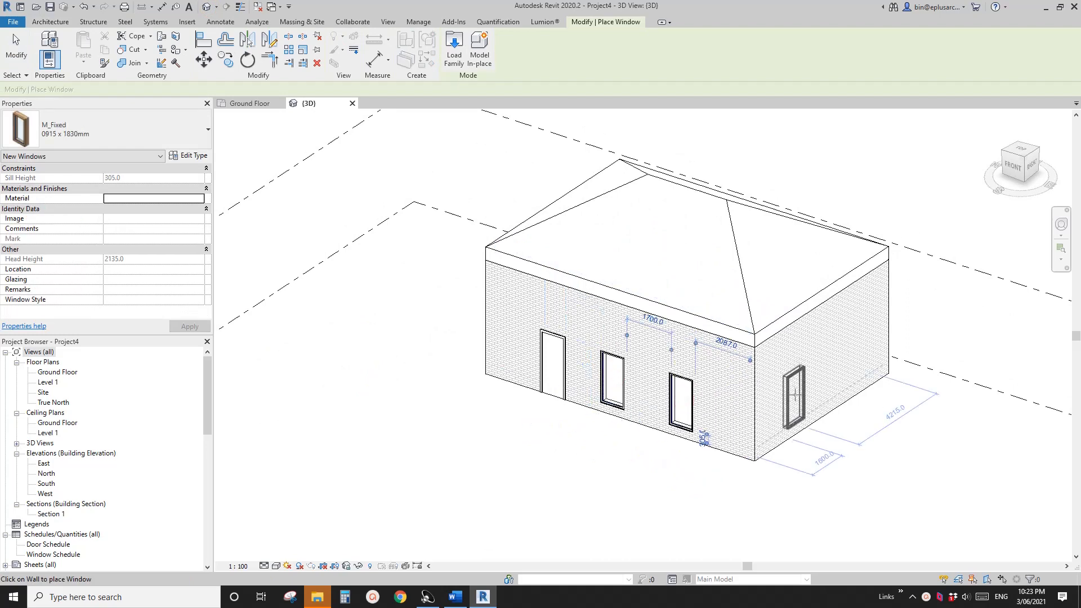
{"action": "key", "text": "Escape"}
{"action": "key", "text": "Escape"}
Switch the 3D view's visual style to Wireframe
{"action": "scroll", "coordinate": [714, 405], "scroll_direction": "down", "scroll_amount": 2}
{"action": "middle_click_drag", "start_coordinate": [714, 404], "coordinate": [659, 417], "text": "shift"}
{"action": "scroll", "coordinate": [684, 417], "scroll_direction": "up", "scroll_amount": 1}
{"action": "scroll", "coordinate": [723, 424], "scroll_direction": "up", "scroll_amount": 1}
{"action": "middle_click_drag", "start_coordinate": [724, 425], "coordinate": [687, 444], "text": "shift"}
{"action": "middle_click_drag", "start_coordinate": [619, 399], "coordinate": [588, 436], "text": "shift"}
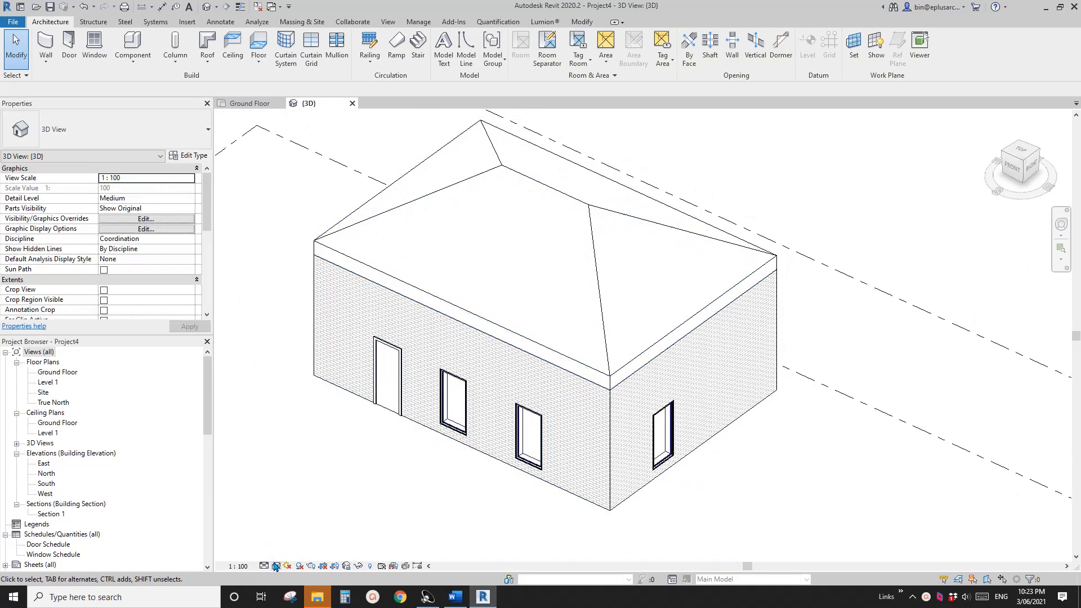
{"action": "left_click", "coordinate": [276, 566]}
{"action": "left_click", "coordinate": [275, 566]}
{"action": "left_click", "coordinate": [277, 567]}
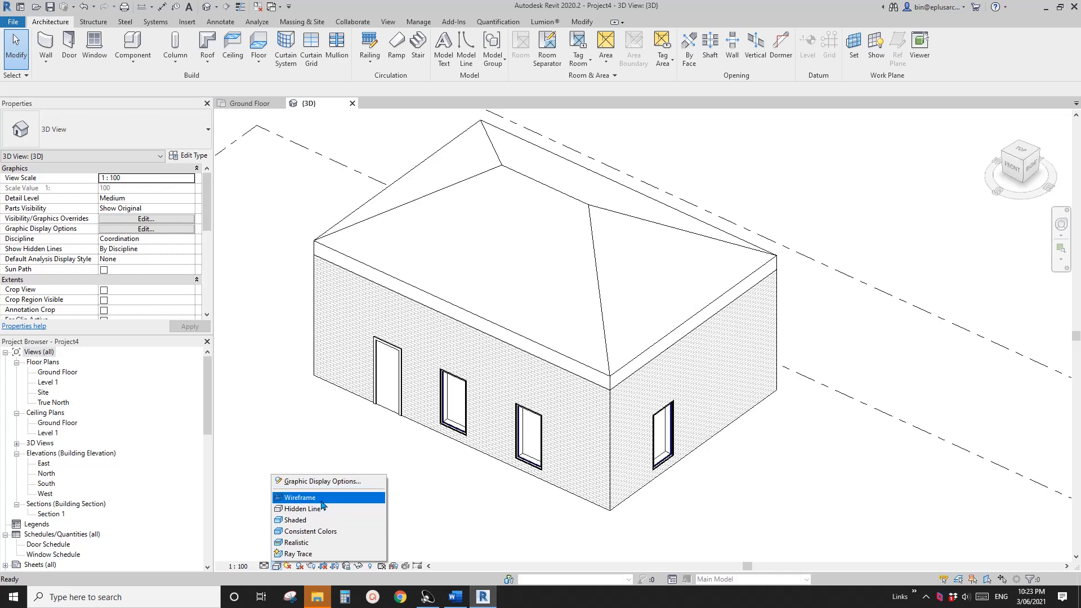
{"action": "left_click", "coordinate": [344, 432]}
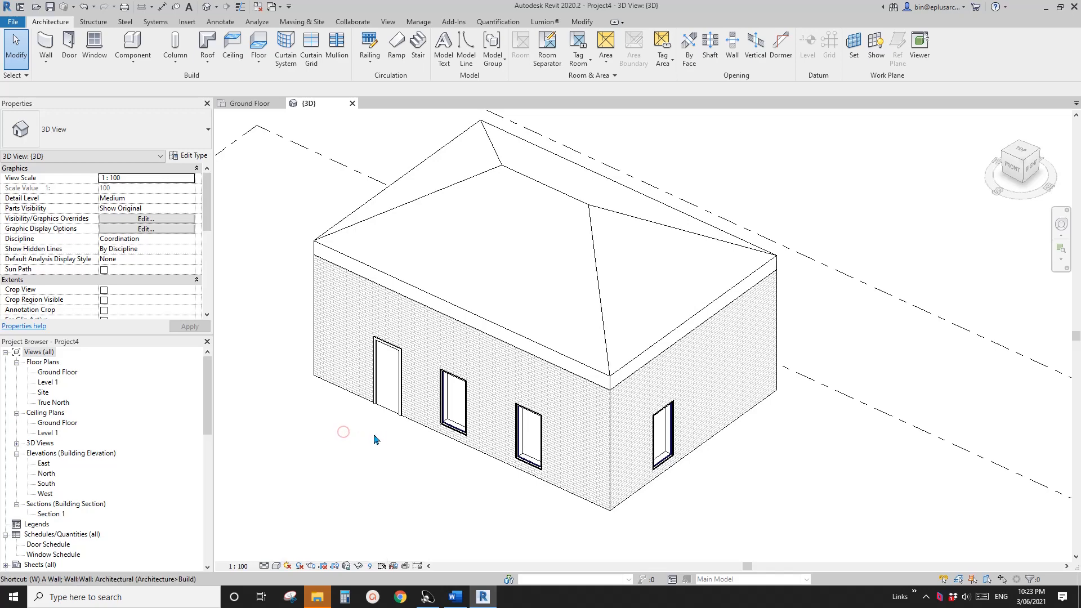
{"action": "middle_click_drag", "start_coordinate": [346, 444], "coordinate": [416, 440]}
{"action": "key", "text": "f"}
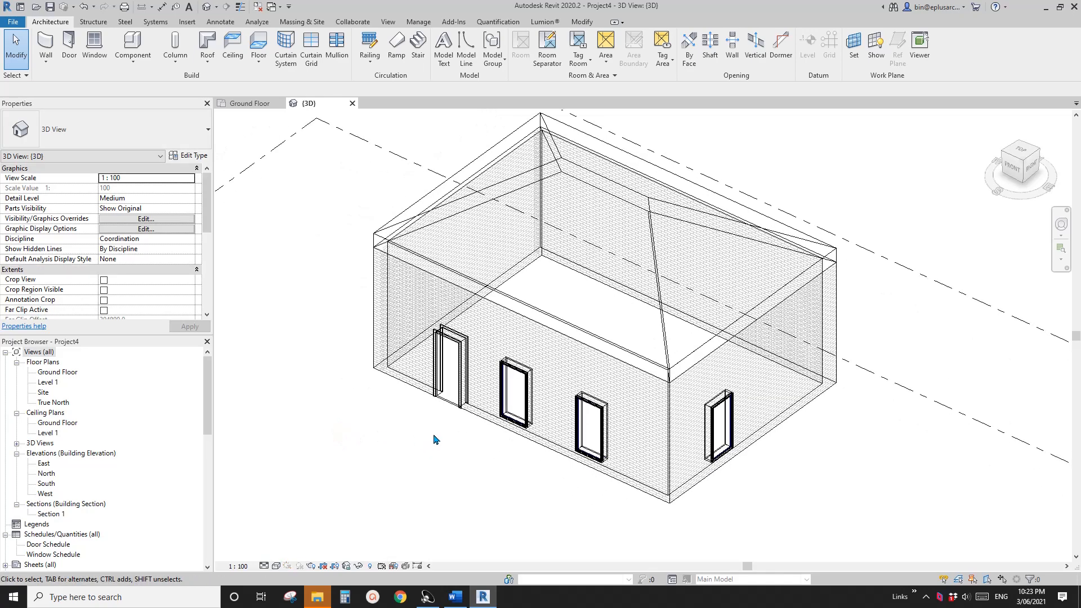
Set the 3D view's visual style back to Hidden Line
{"action": "middle_click_drag", "start_coordinate": [670, 411], "coordinate": [636, 417]}
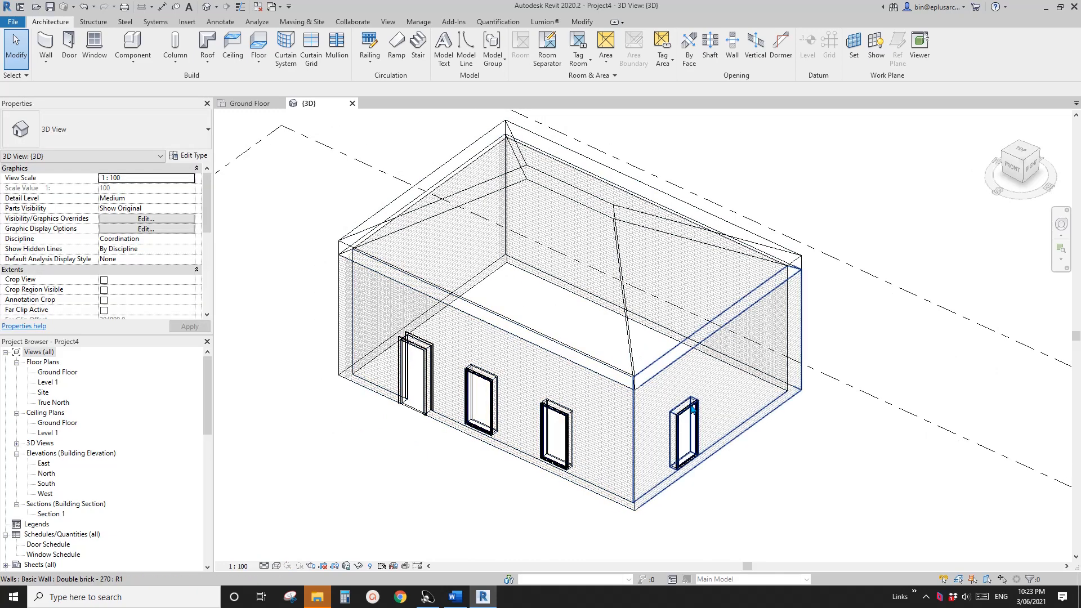
{"action": "scroll", "coordinate": [386, 302], "scroll_direction": "down", "scroll_amount": 1}
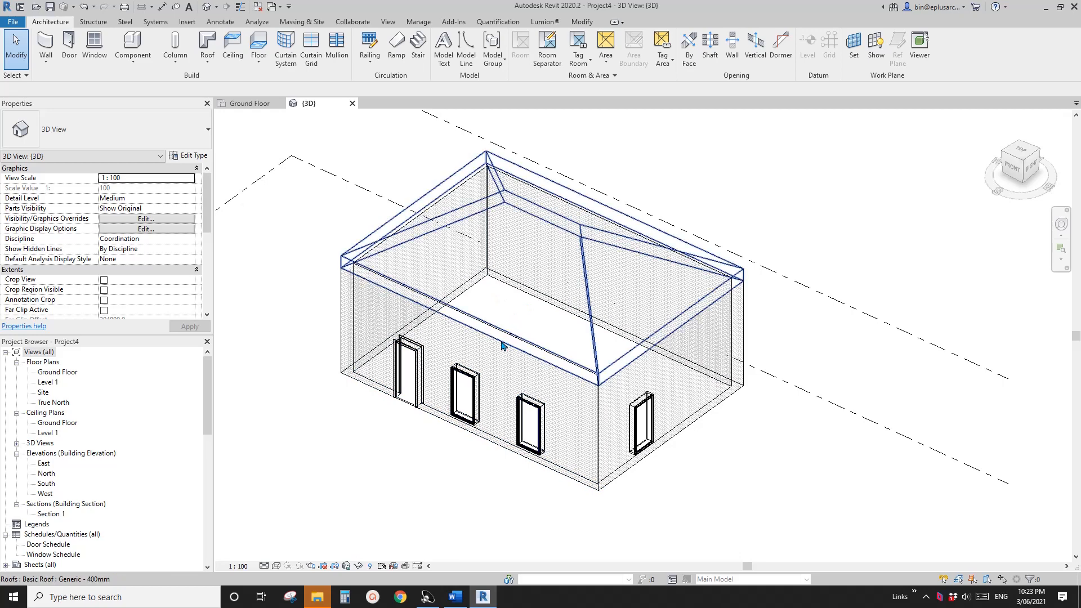
{"action": "middle_click_drag", "start_coordinate": [502, 342], "coordinate": [541, 340]}
{"action": "middle_click_drag", "start_coordinate": [476, 329], "coordinate": [460, 339]}
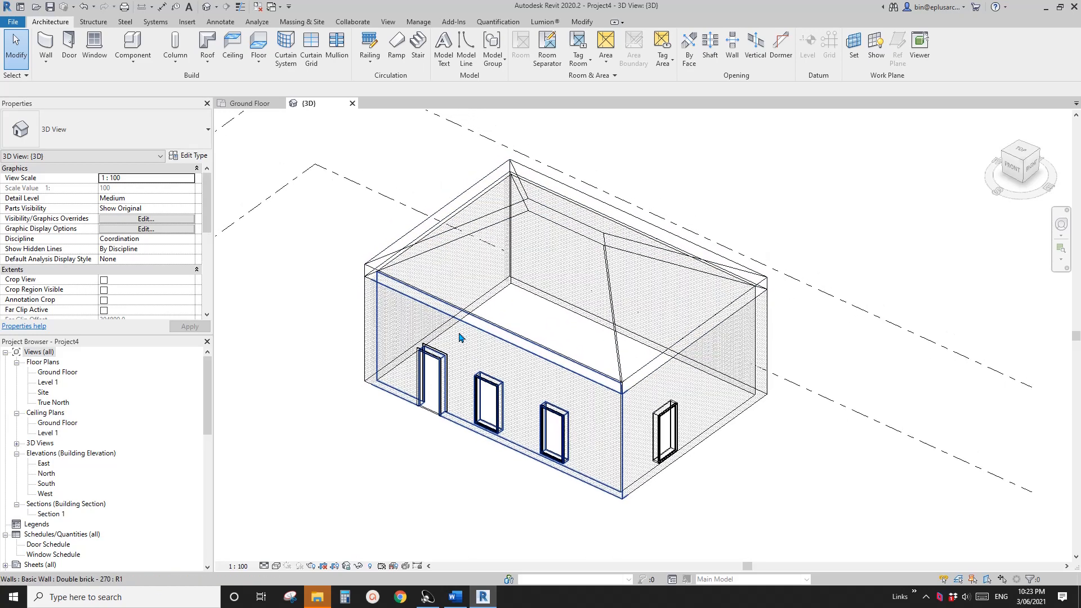
{"action": "key", "text": "l"}
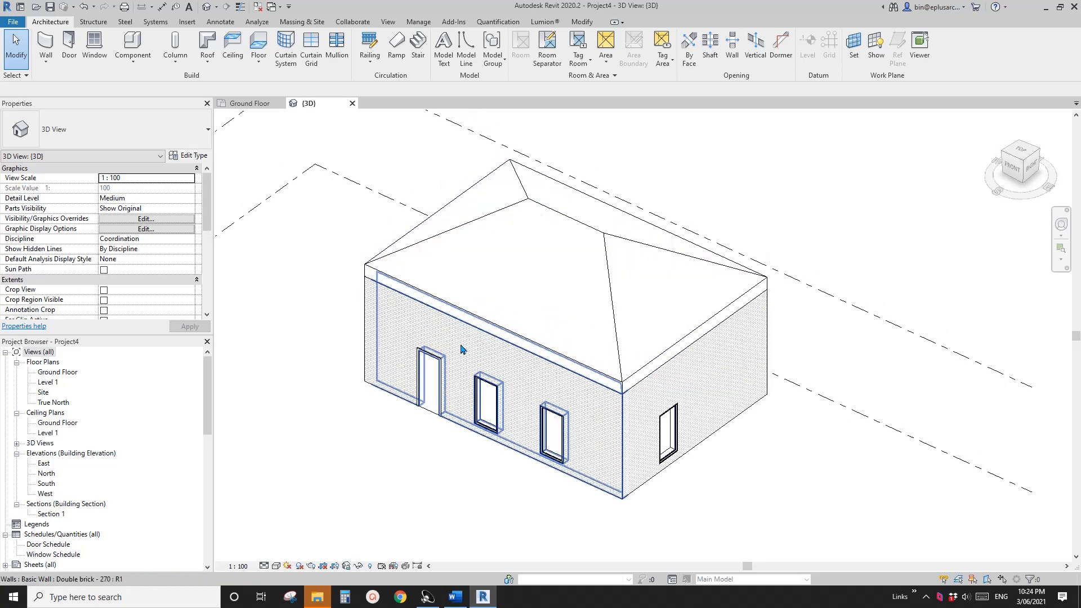
{"action": "left_click", "coordinate": [610, 347]}
{"action": "middle_click_drag", "start_coordinate": [674, 400], "coordinate": [607, 300]}
{"action": "key", "text": "Escape"}
{"action": "scroll", "coordinate": [638, 391], "scroll_direction": "down", "scroll_amount": 1}
{"action": "left_click", "coordinate": [607, 300]}
{"action": "mouse_move", "coordinate": [664, 402]}
{"action": "middle_mouse_down", "text": "shift"}
{"action": "mouse_move", "coordinate": [540, 356]}
{"action": "mouse_move", "coordinate": [639, 456]}
{"action": "mouse_move", "coordinate": [586, 439]}
{"action": "mouse_move", "coordinate": [565, 406]}
{"action": "mouse_move", "coordinate": [483, 389]}
{"action": "middle_mouse_up", "text": "shift"}
{"action": "key", "text": "Escape"}
{"action": "scroll", "coordinate": [549, 403], "scroll_direction": "down", "scroll_amount": 1}
{"action": "scroll", "coordinate": [536, 415], "scroll_direction": "up", "scroll_amount": 2}
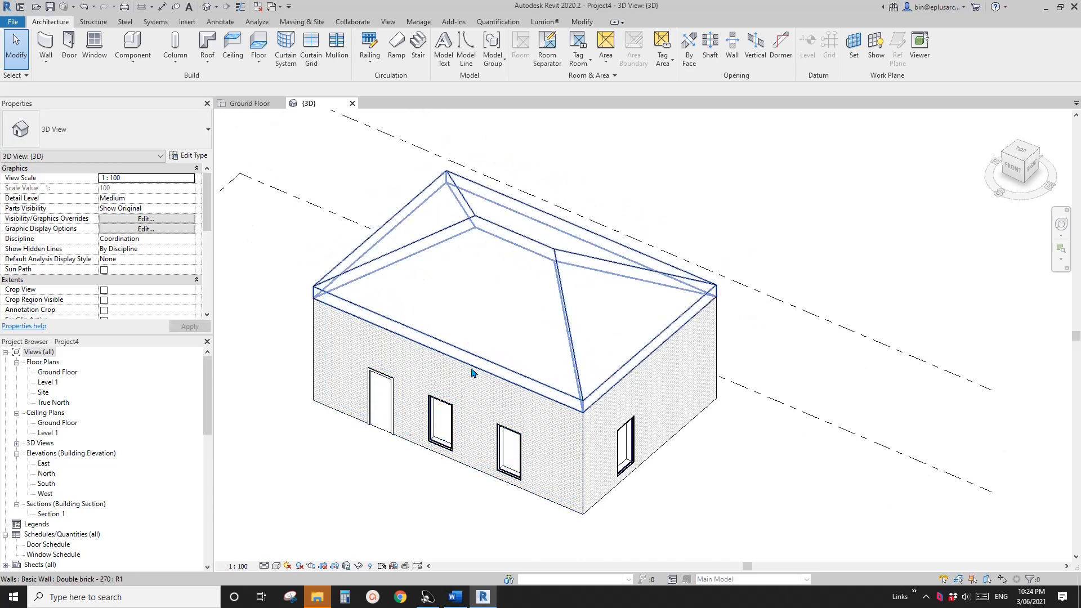
{"action": "scroll", "coordinate": [559, 424], "scroll_direction": "up", "scroll_amount": 2}
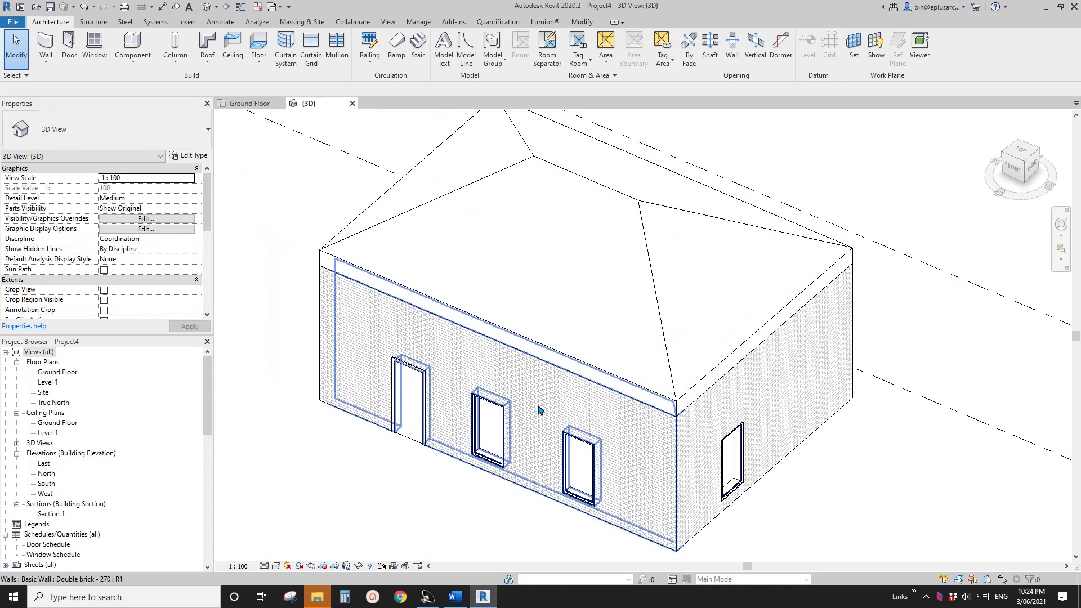
{"action": "left_click", "coordinate": [488, 377]}
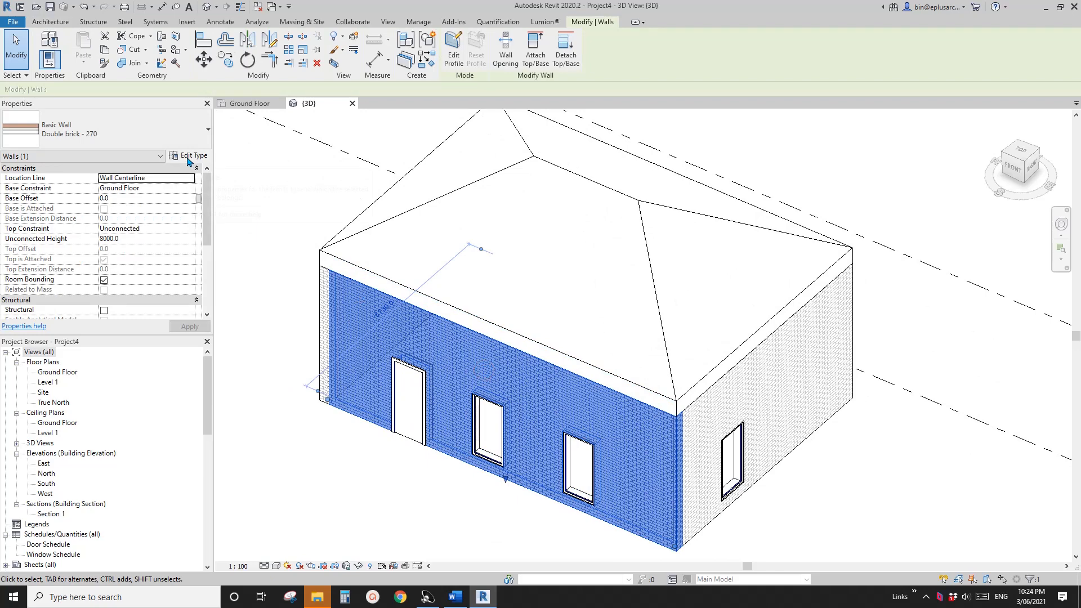
{"action": "middle_click_drag", "start_coordinate": [532, 338], "coordinate": [583, 321]}
{"action": "key", "text": "Escape"}
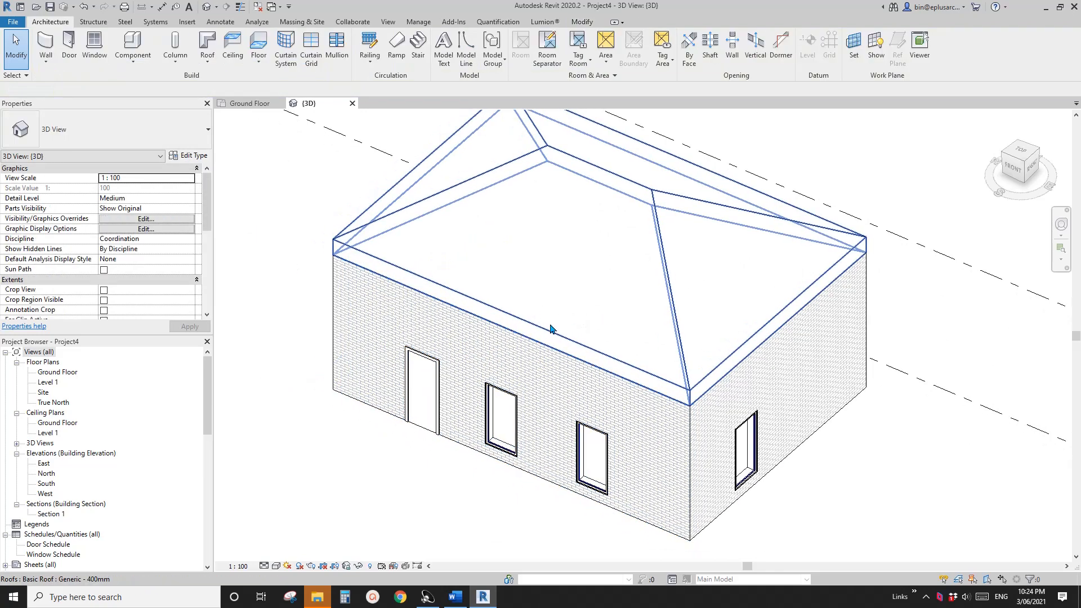
Open the Masonry - Brick - Brown material of the Finish 1 layer in the front wall type's structure
{"action": "right_click", "coordinate": [472, 345]}
{"action": "left_click", "coordinate": [417, 316]}
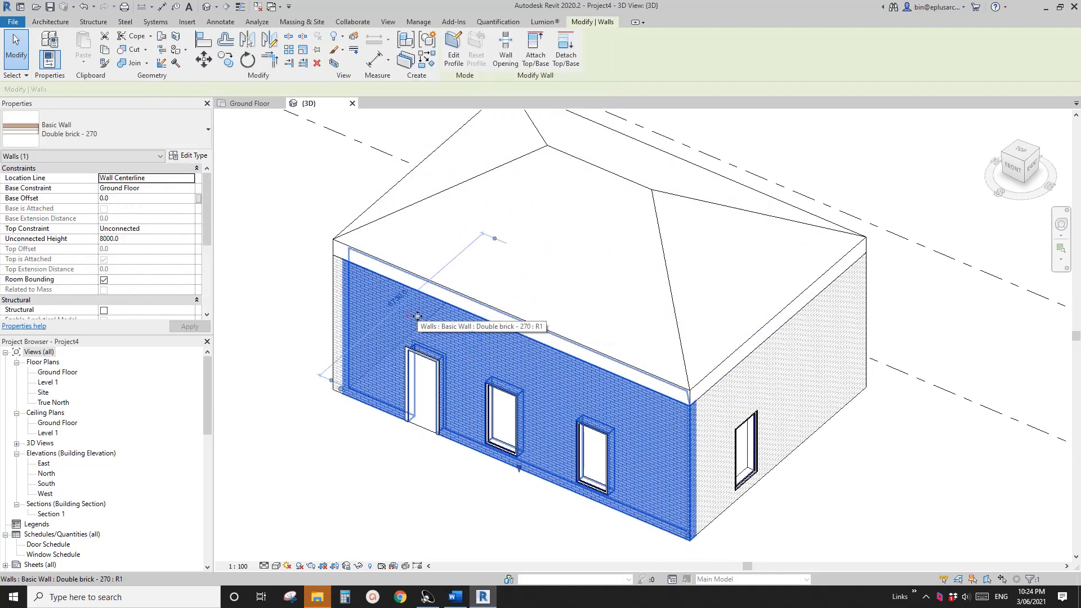
{"action": "left_click", "coordinate": [189, 155]}
{"action": "left_click", "coordinate": [321, 218]}
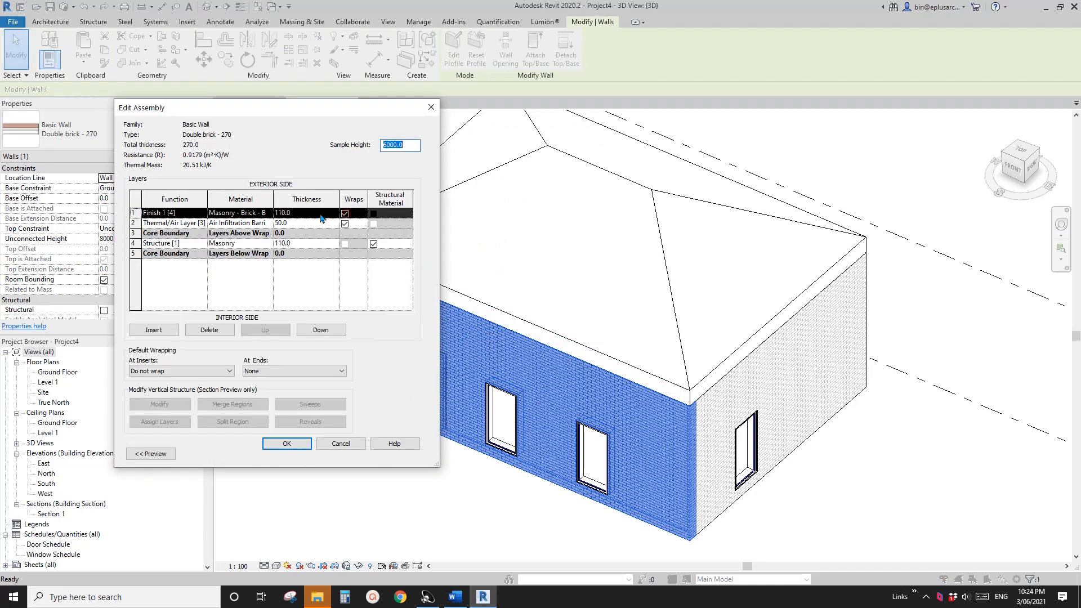
{"action": "left_click", "coordinate": [270, 218]}
{"action": "left_click", "coordinate": [268, 214]}
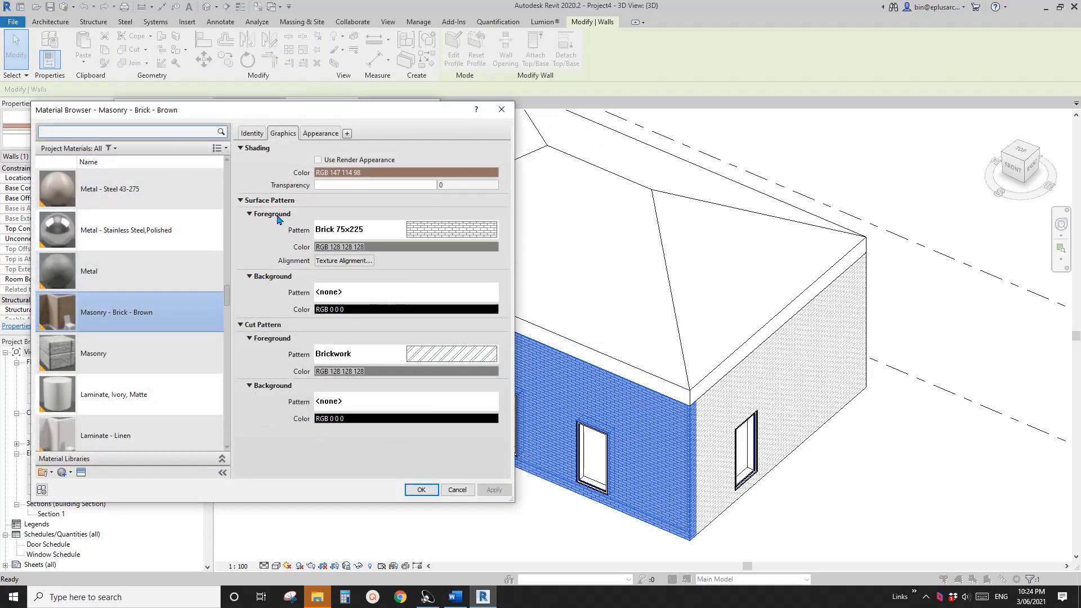
Set the background surface pattern of Masonry - Brick - Brown to Solid fill
{"action": "left_click", "coordinate": [403, 292]}
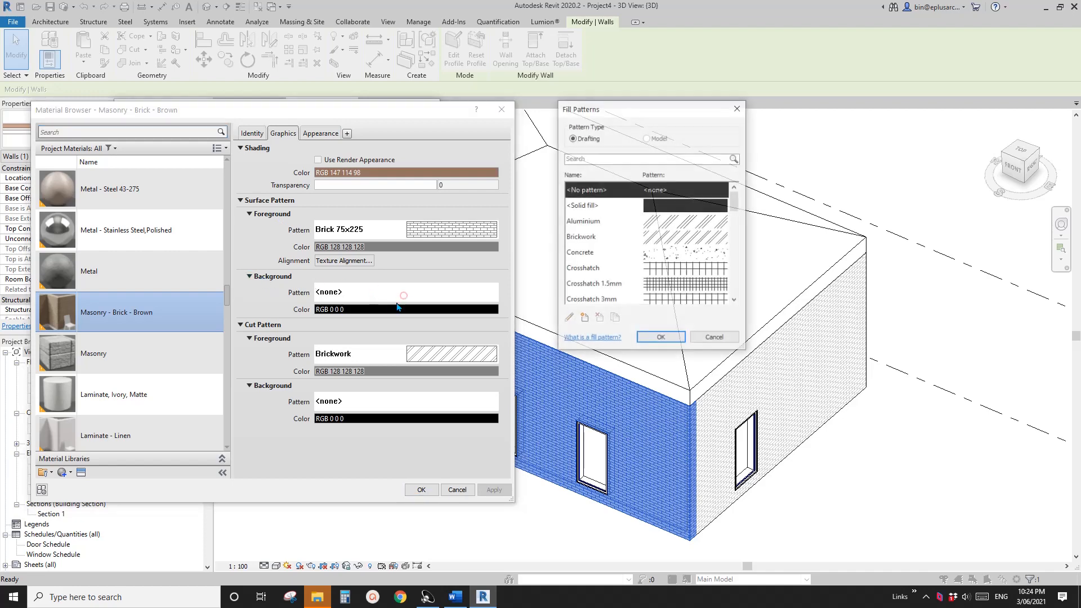
{"action": "left_click", "coordinate": [671, 221]}
{"action": "left_click", "coordinate": [663, 205]}
{"action": "left_click", "coordinate": [661, 338]}
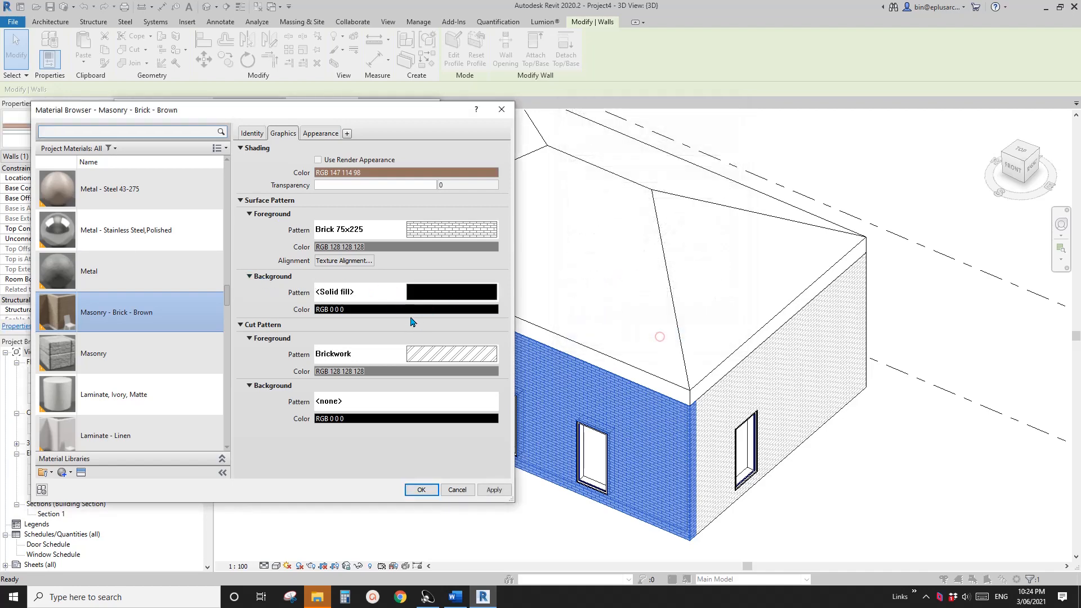
Colour the brick material's surface background RGB 64 128 128, apply the change to the wall type and deselect the wall
{"action": "left_click", "coordinate": [403, 309]}
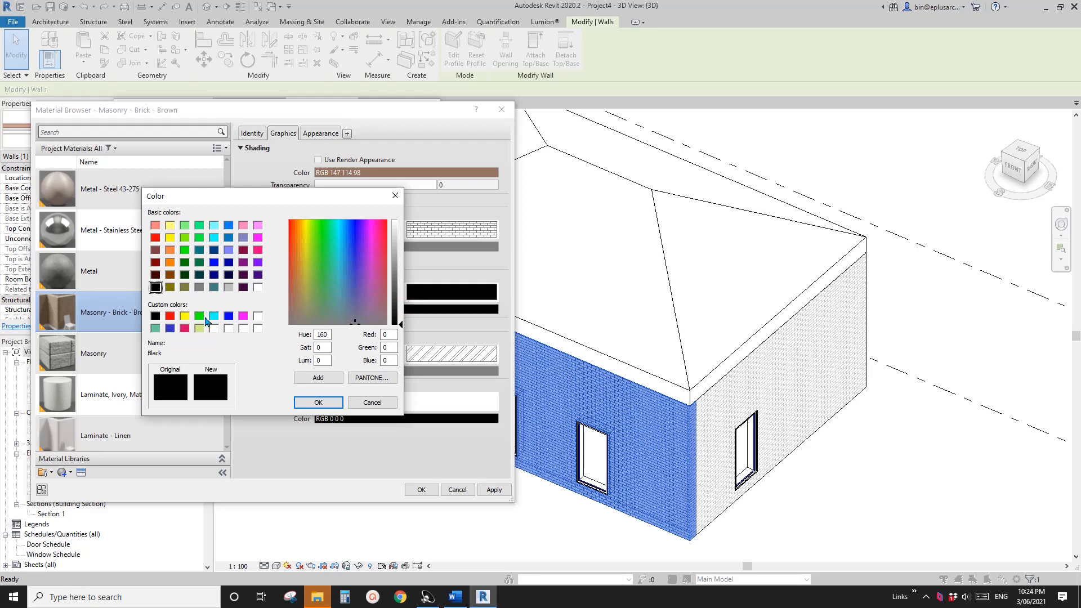
{"action": "left_click", "coordinate": [214, 287]}
{"action": "left_click", "coordinate": [318, 403]}
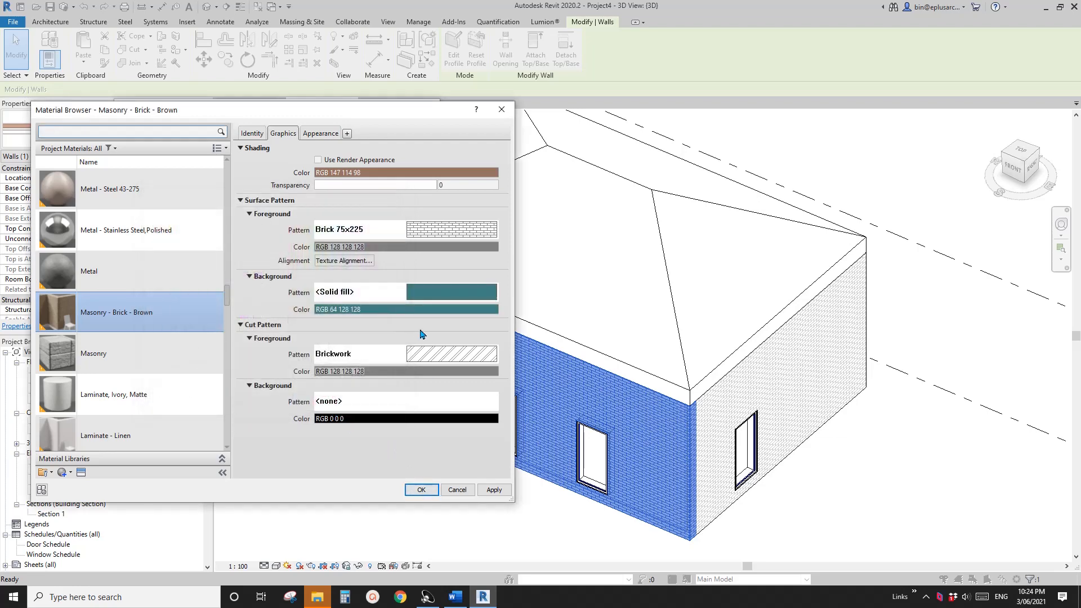
{"action": "left_click", "coordinate": [423, 489]}
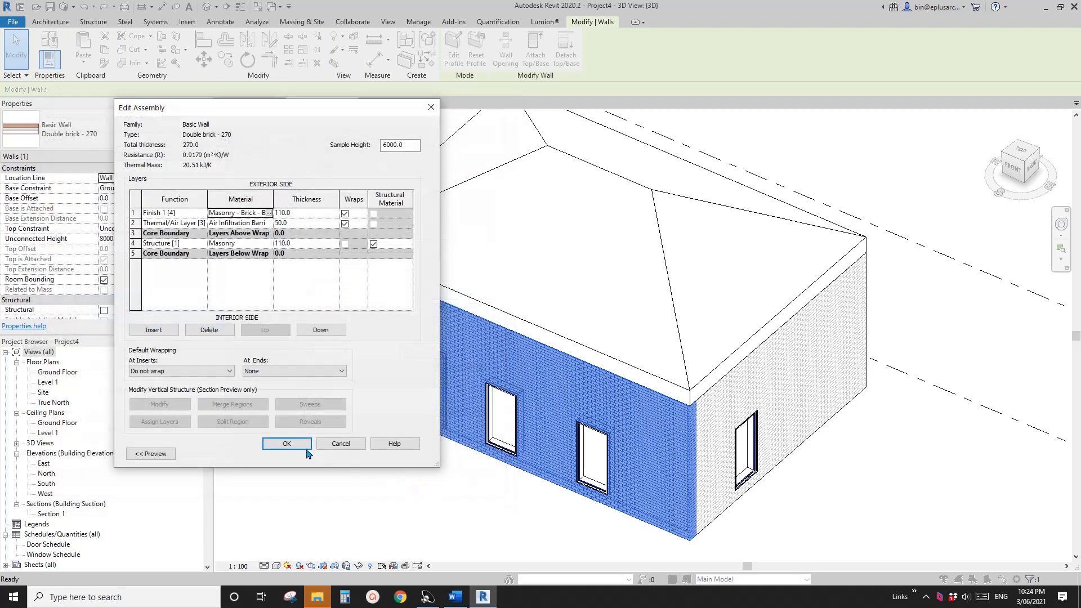
{"action": "left_click", "coordinate": [287, 443]}
{"action": "left_click", "coordinate": [290, 449]}
{"action": "left_click", "coordinate": [370, 500]}
{"action": "scroll", "coordinate": [440, 453], "scroll_direction": "up", "scroll_amount": 2}
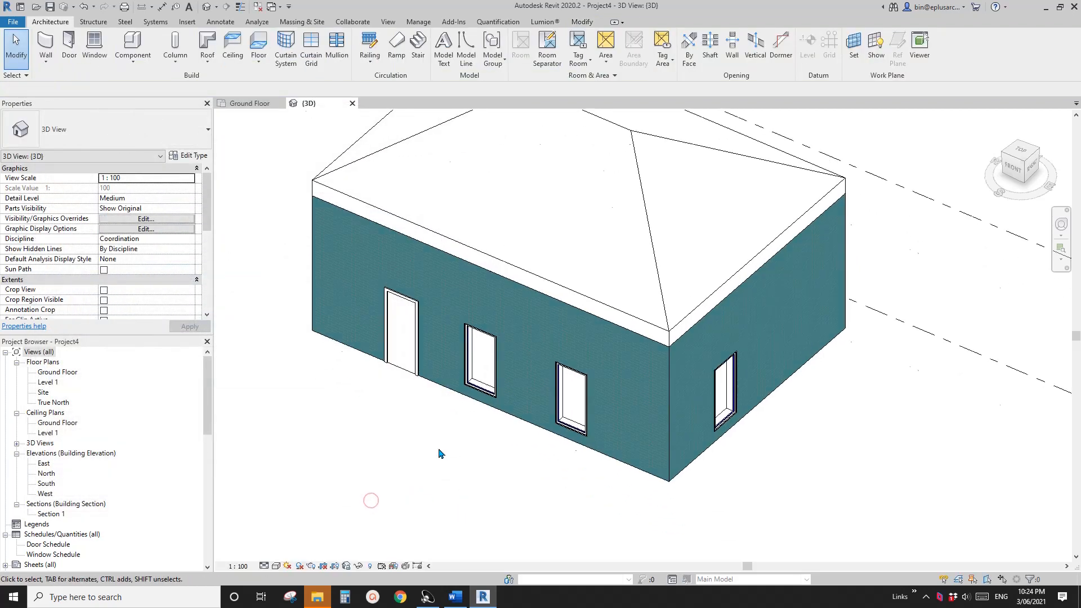
{"action": "scroll", "coordinate": [440, 453], "scroll_direction": "down", "scroll_amount": 2}
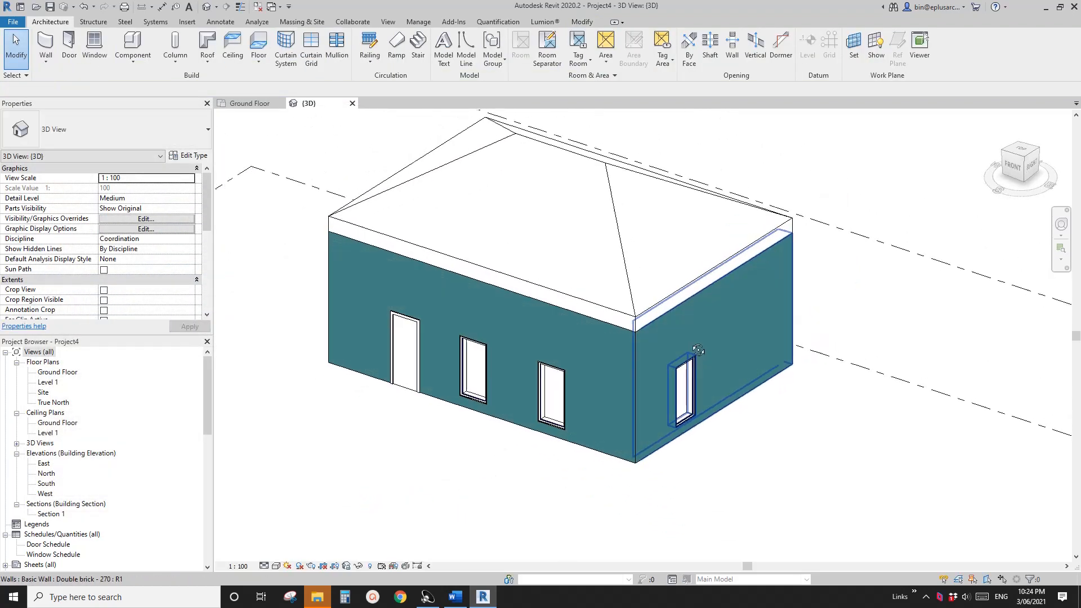
{"action": "scroll", "coordinate": [556, 331], "scroll_direction": "up", "scroll_amount": 2}
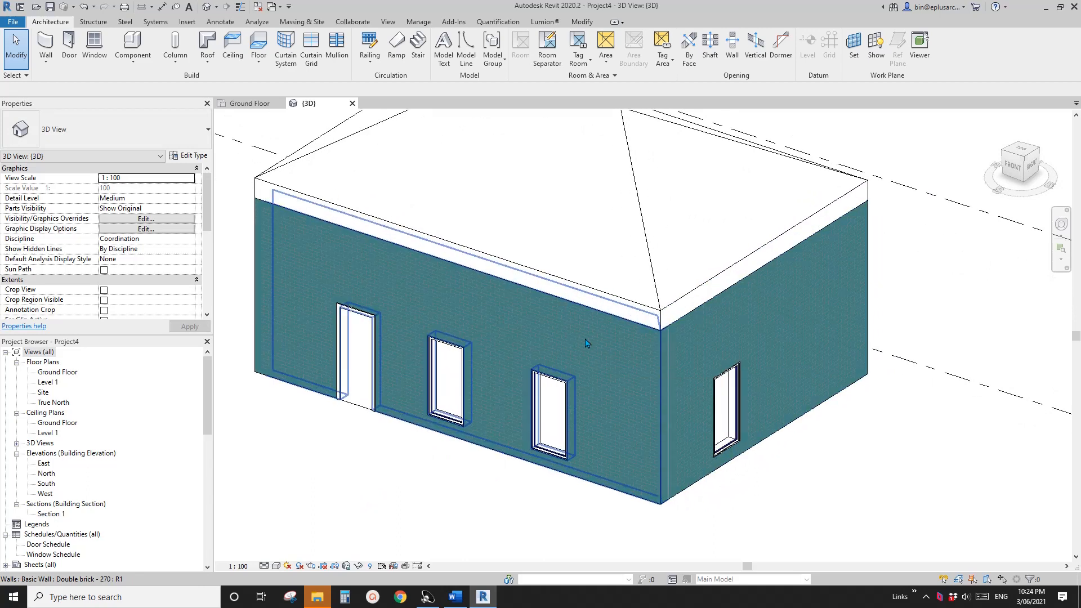
{"action": "scroll", "coordinate": [596, 387], "scroll_direction": "down", "scroll_amount": 3}
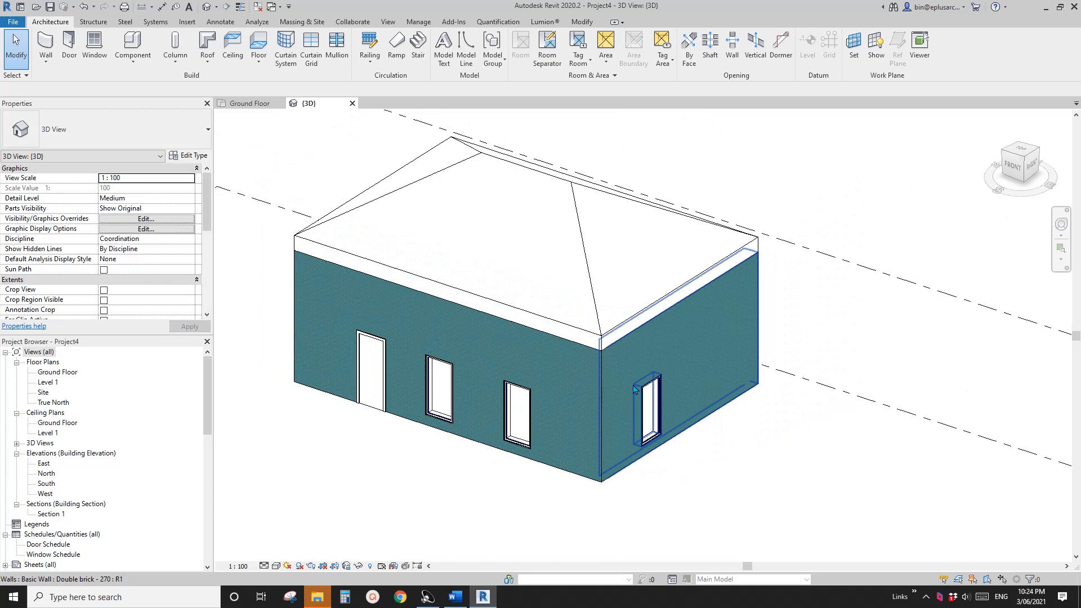
{"action": "middle_click_drag", "start_coordinate": [500, 453], "coordinate": [498, 472], "text": "shift"}
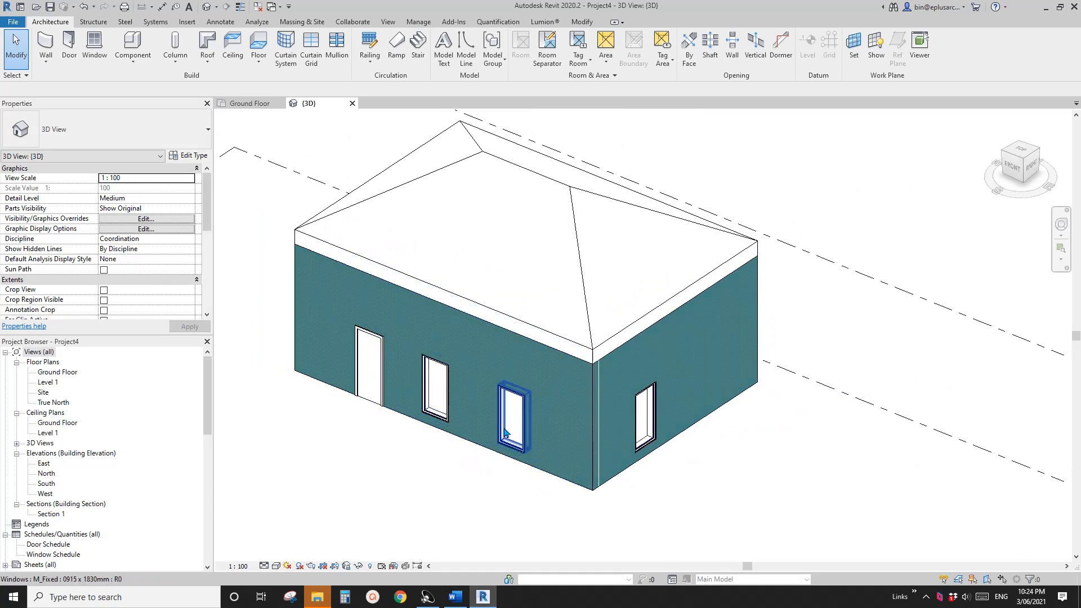
{"action": "scroll", "coordinate": [519, 423], "scroll_direction": "up", "scroll_amount": 1}
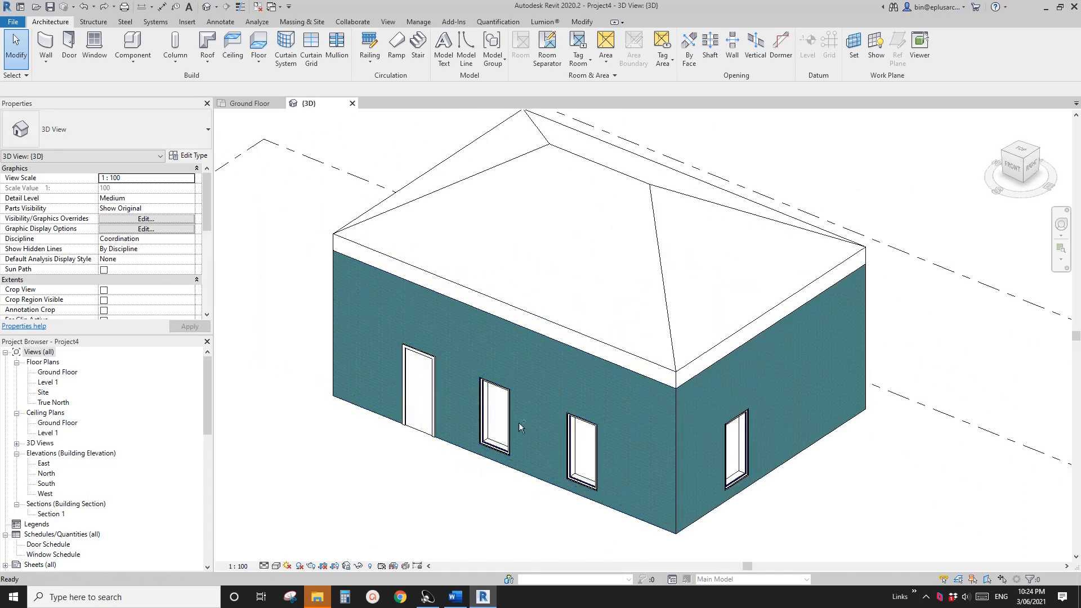
Set the 3D view's visual style to Shaded
{"action": "middle_click_drag", "start_coordinate": [519, 426], "coordinate": [532, 435], "text": "shift"}
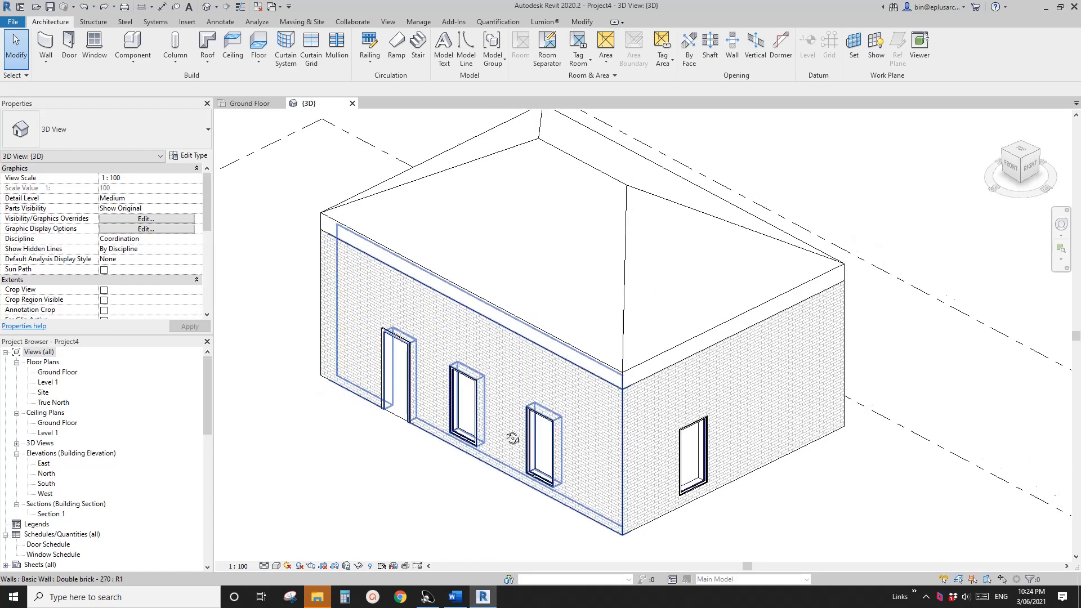
{"action": "left_click", "coordinate": [277, 567]}
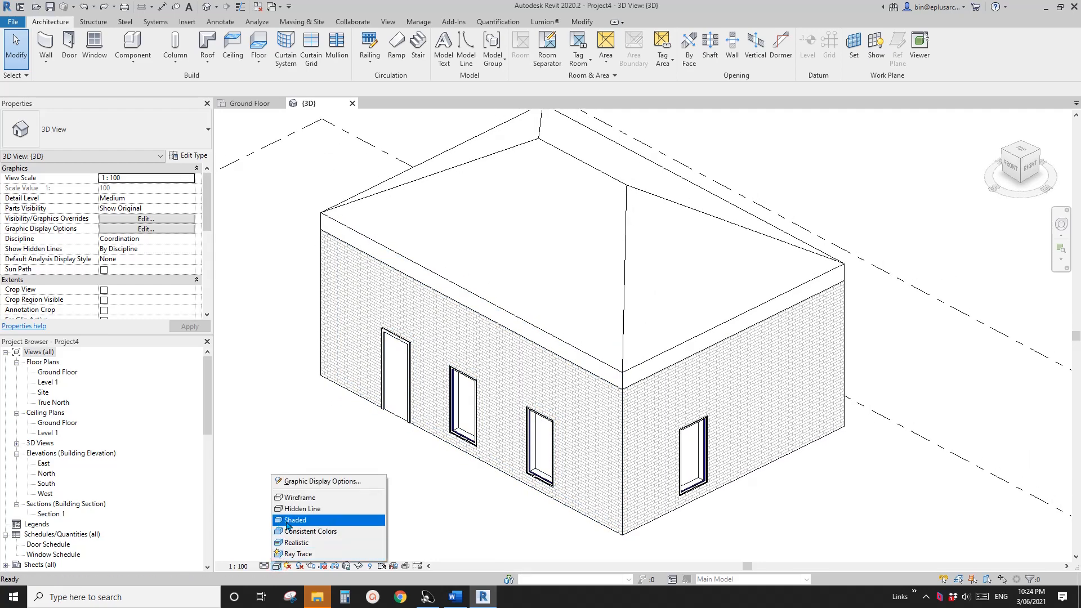
{"action": "left_click", "coordinate": [308, 519]}
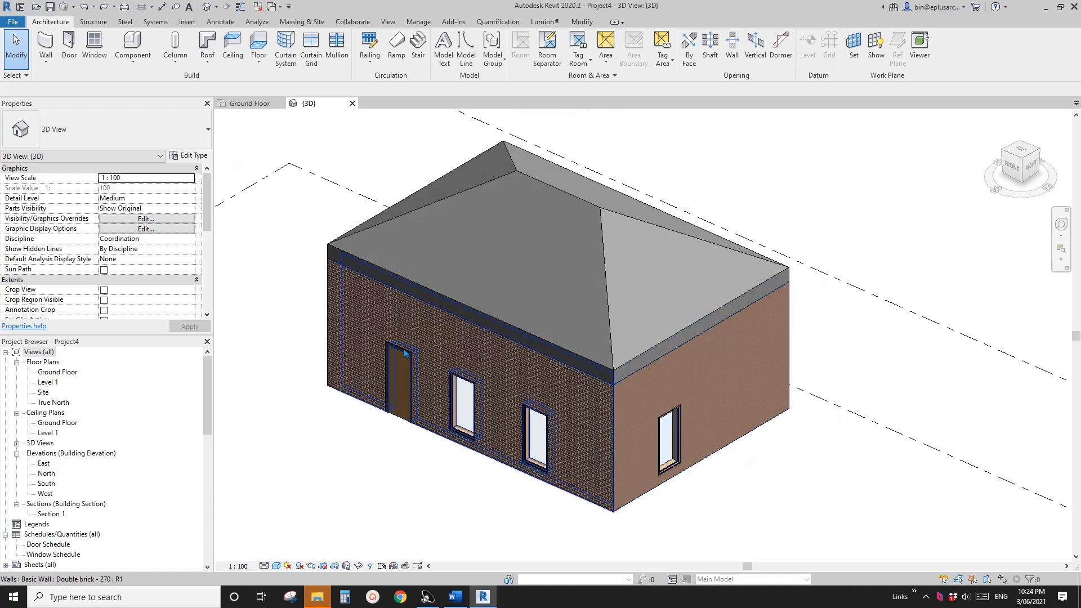
{"action": "scroll", "coordinate": [415, 384], "scroll_direction": "up", "scroll_amount": 1}
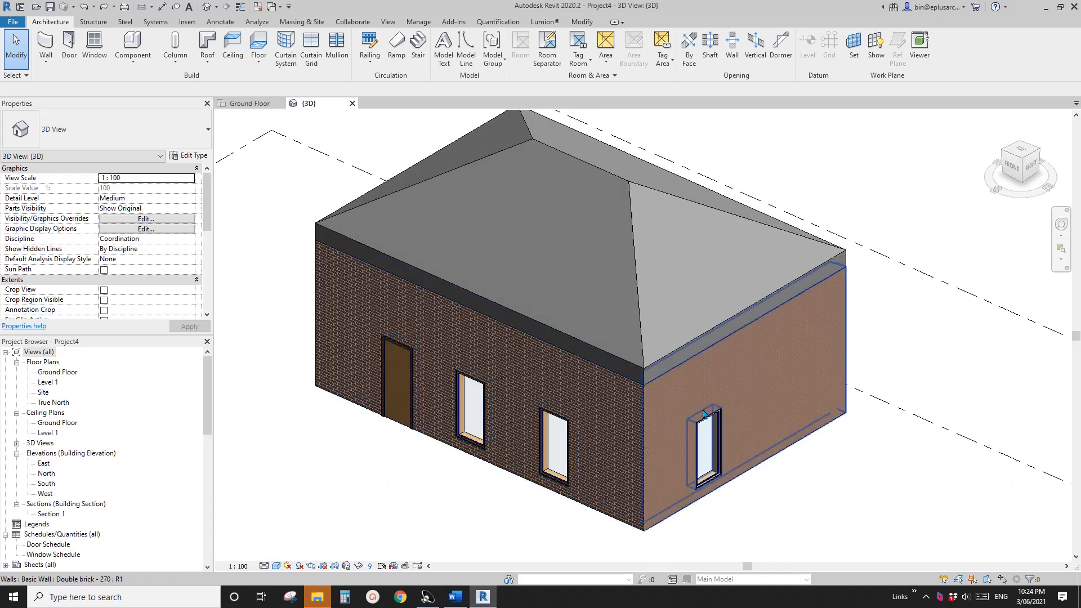
{"action": "middle_click_drag", "start_coordinate": [472, 394], "coordinate": [423, 393], "text": "shift"}
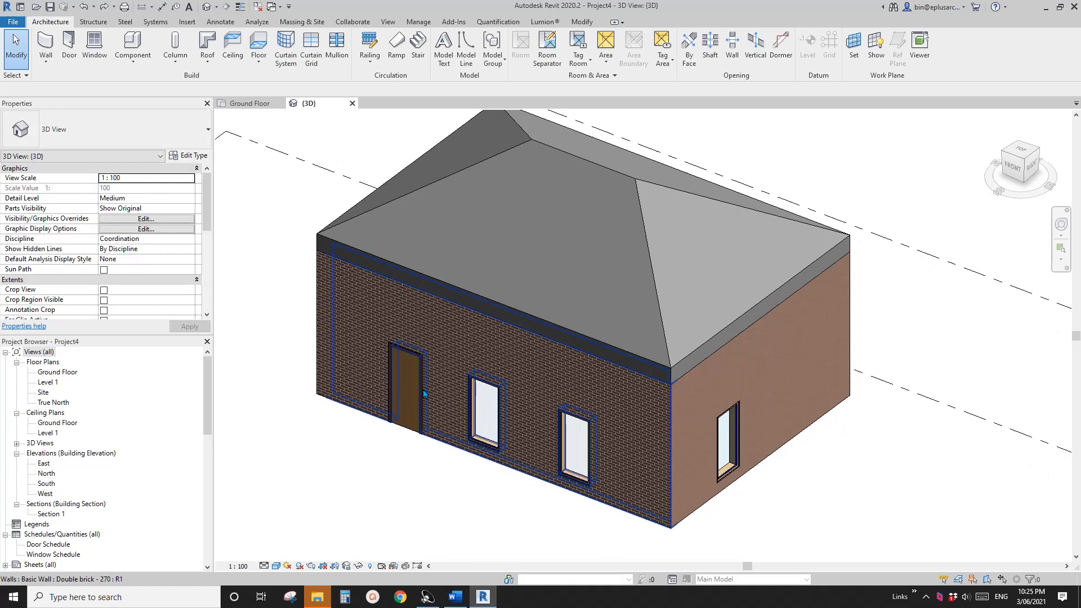
Examine the Graphics settings of the front wall's Finish 1 material, Masonry - Brick - Brown, and close the wall type without changes
{"action": "left_click", "coordinate": [461, 345]}
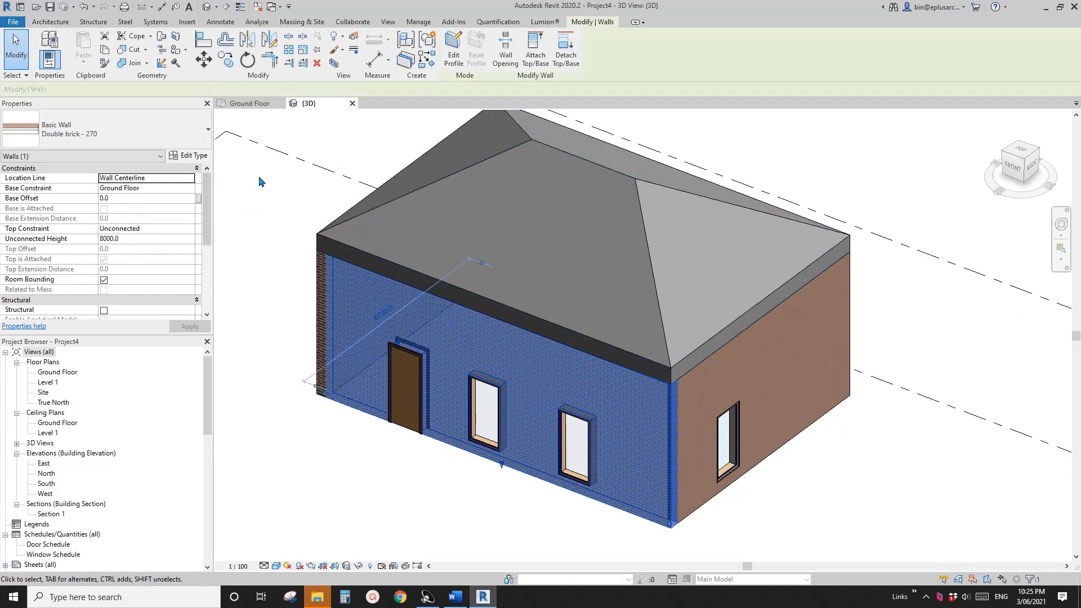
{"action": "left_click", "coordinate": [189, 157]}
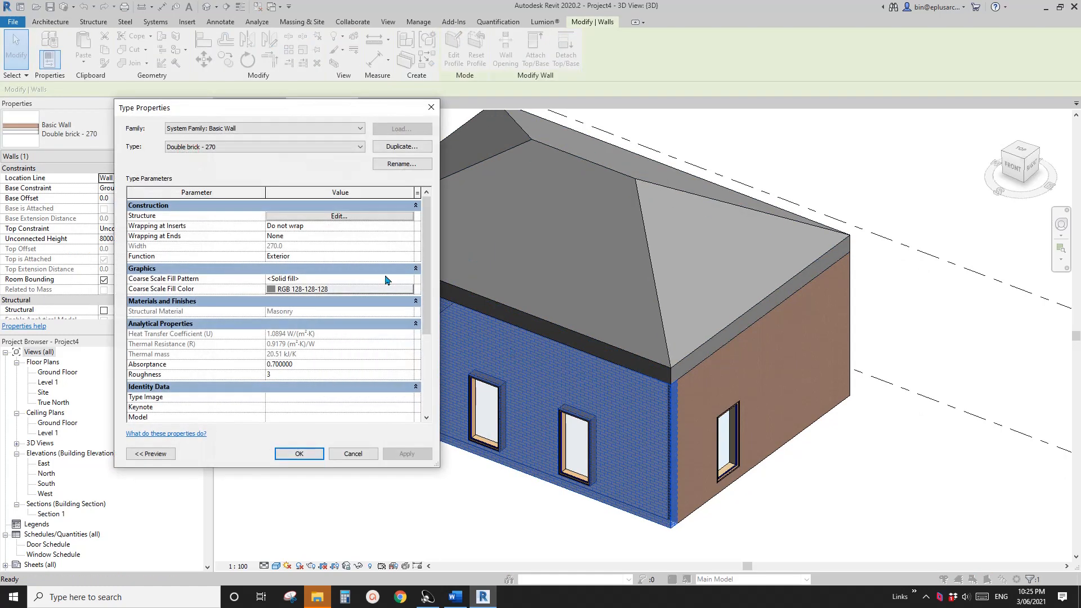
{"action": "left_click", "coordinate": [331, 217]}
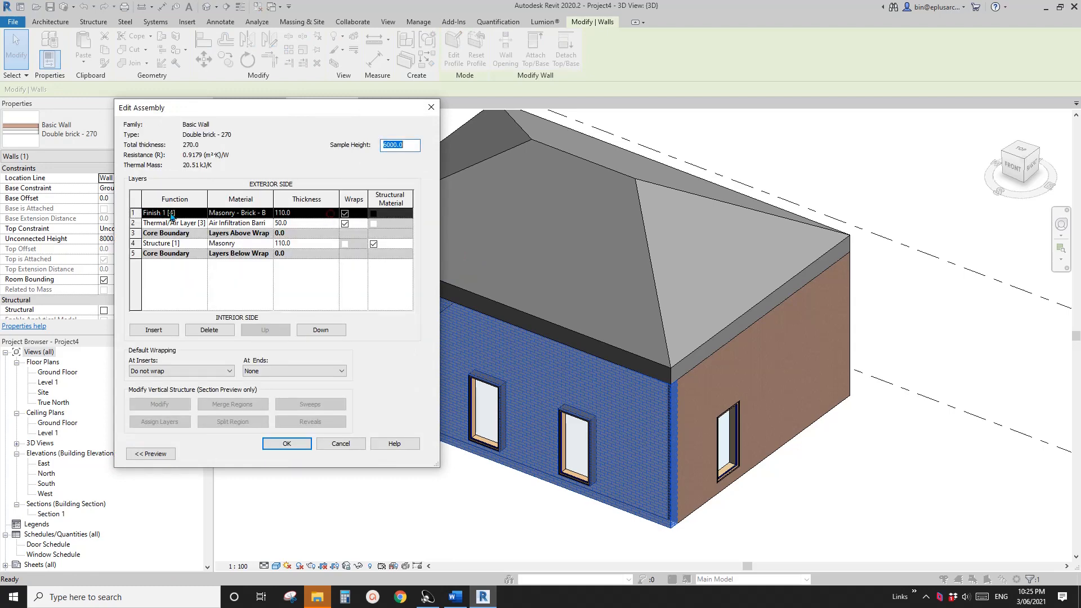
{"action": "left_click", "coordinate": [266, 217]}
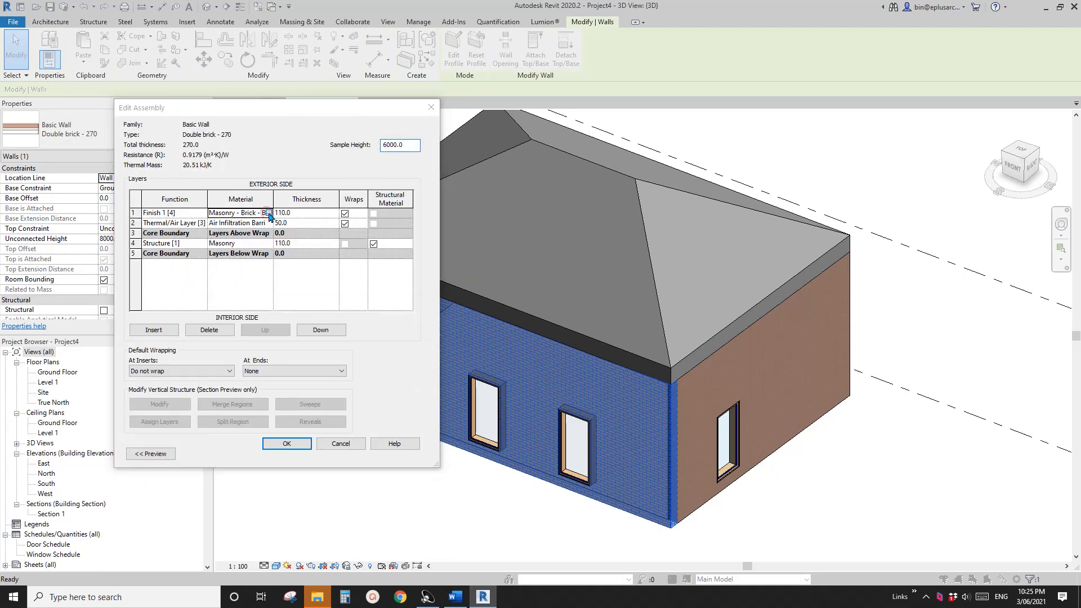
{"action": "left_click", "coordinate": [269, 214]}
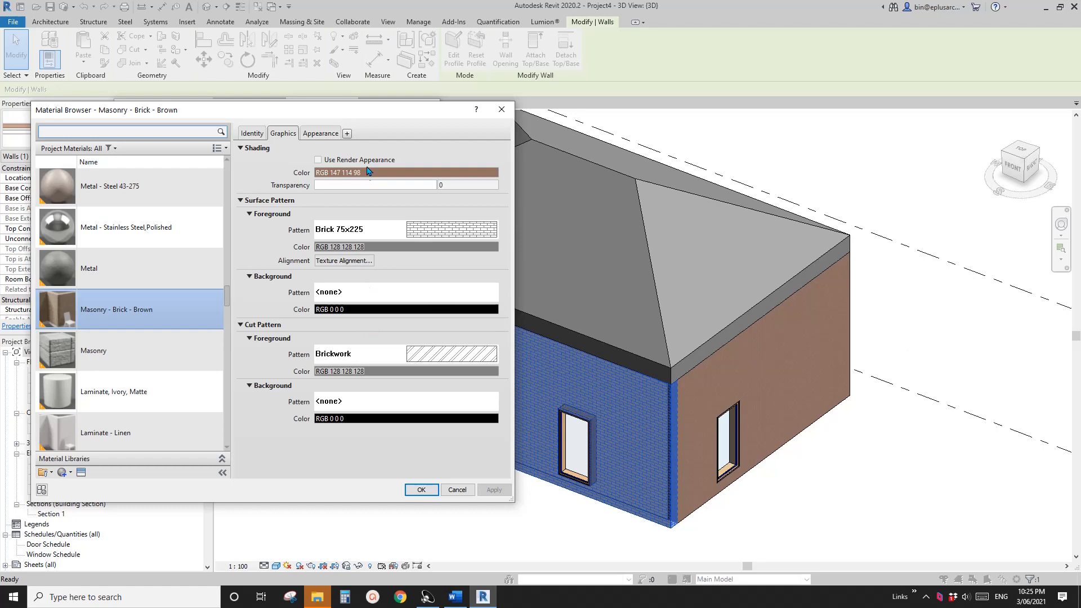
{"action": "left_click", "coordinate": [421, 489]}
{"action": "left_click", "coordinate": [304, 448]}
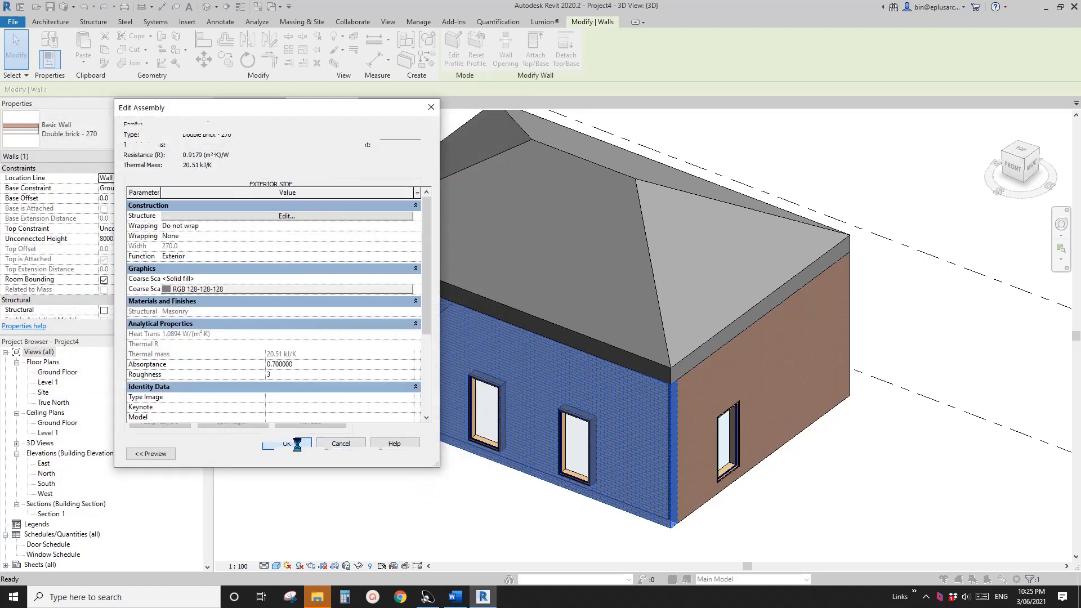
{"action": "left_click", "coordinate": [290, 448]}
{"action": "left_click", "coordinate": [357, 489]}
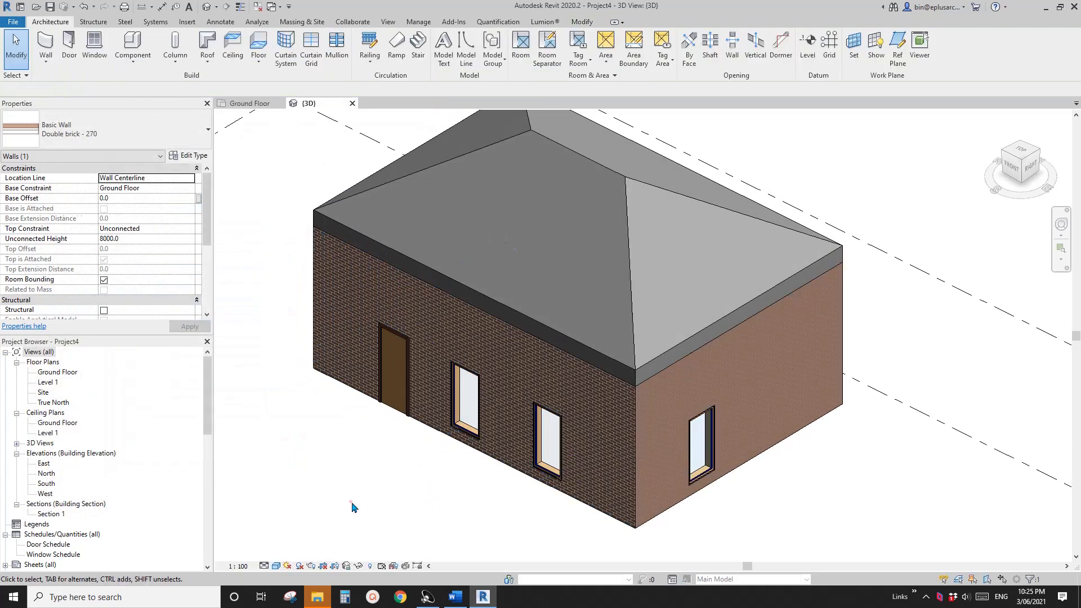
Set the visual style to Consistent Colors and examine the roof and wall colours
{"action": "left_click", "coordinate": [276, 567]}
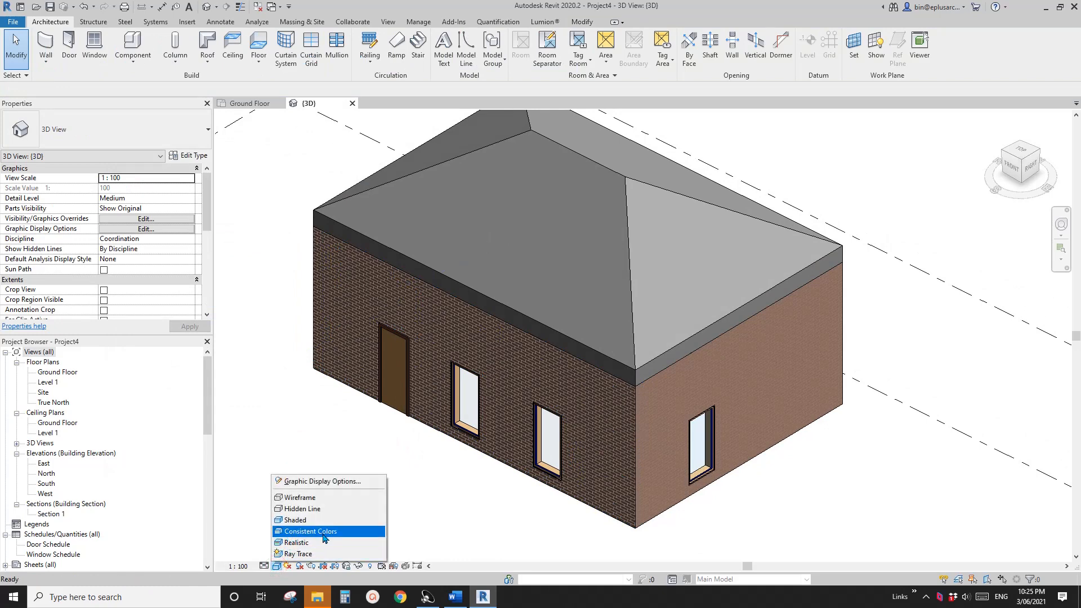
{"action": "left_click", "coordinate": [311, 531]}
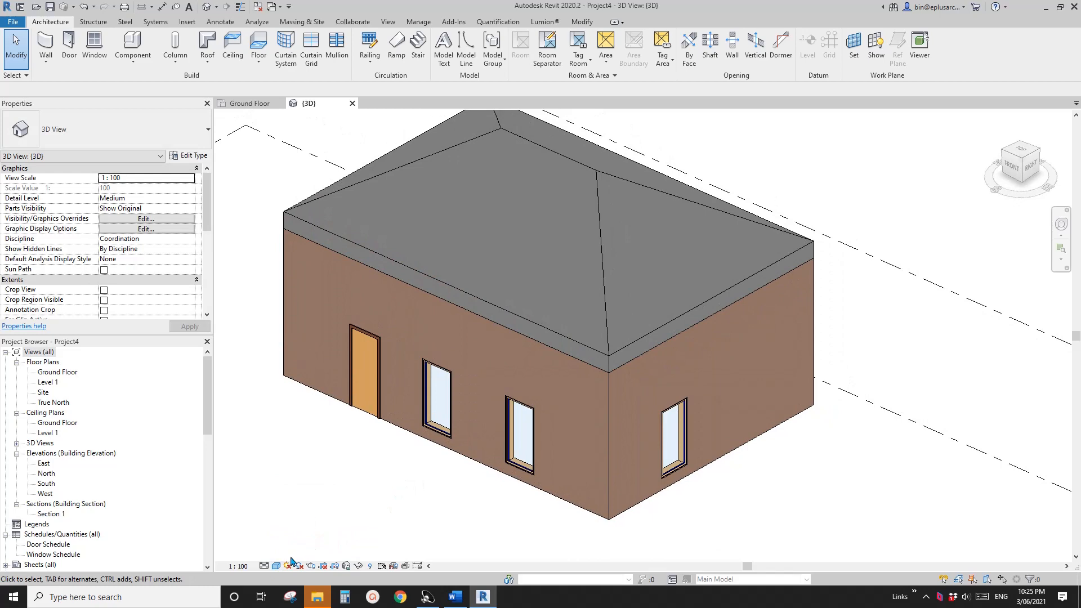
{"action": "left_click", "coordinate": [275, 567]}
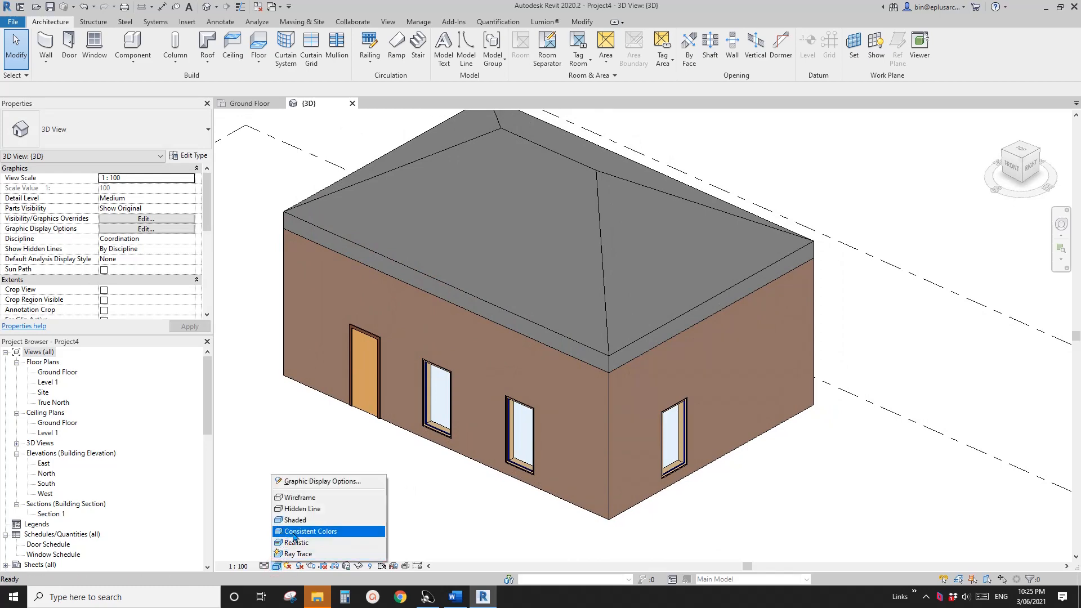
{"action": "left_click", "coordinate": [295, 542]}
{"action": "middle_click_drag", "start_coordinate": [345, 494], "coordinate": [418, 478], "text": "shift"}
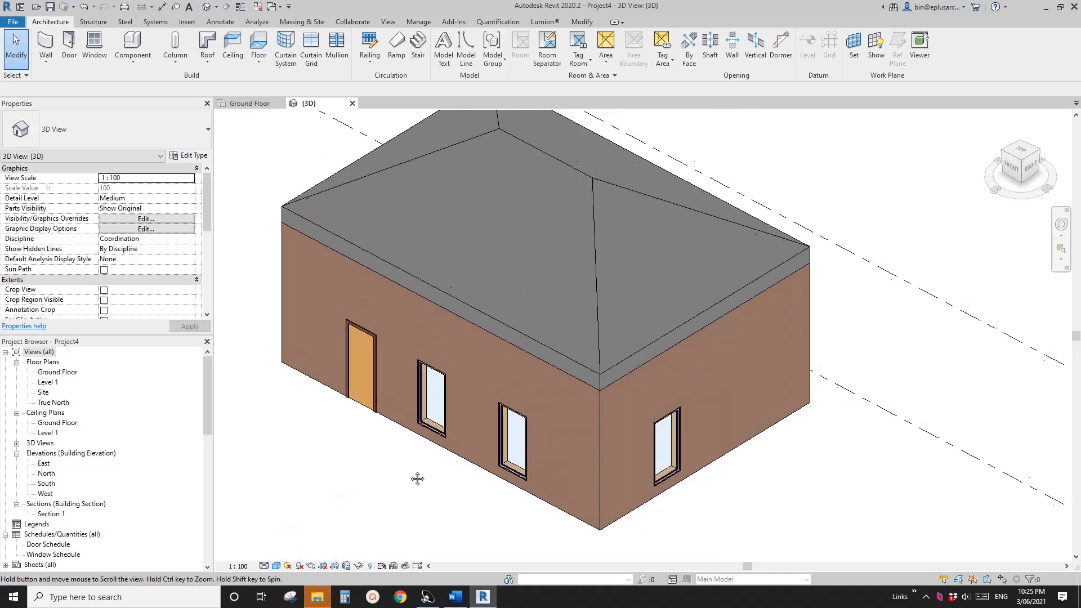
{"action": "middle_click_drag", "start_coordinate": [599, 276], "coordinate": [583, 254]}
{"action": "scroll", "coordinate": [536, 302], "scroll_direction": "down", "scroll_amount": 1}
{"action": "middle_click_drag", "start_coordinate": [536, 304], "coordinate": [529, 344]}
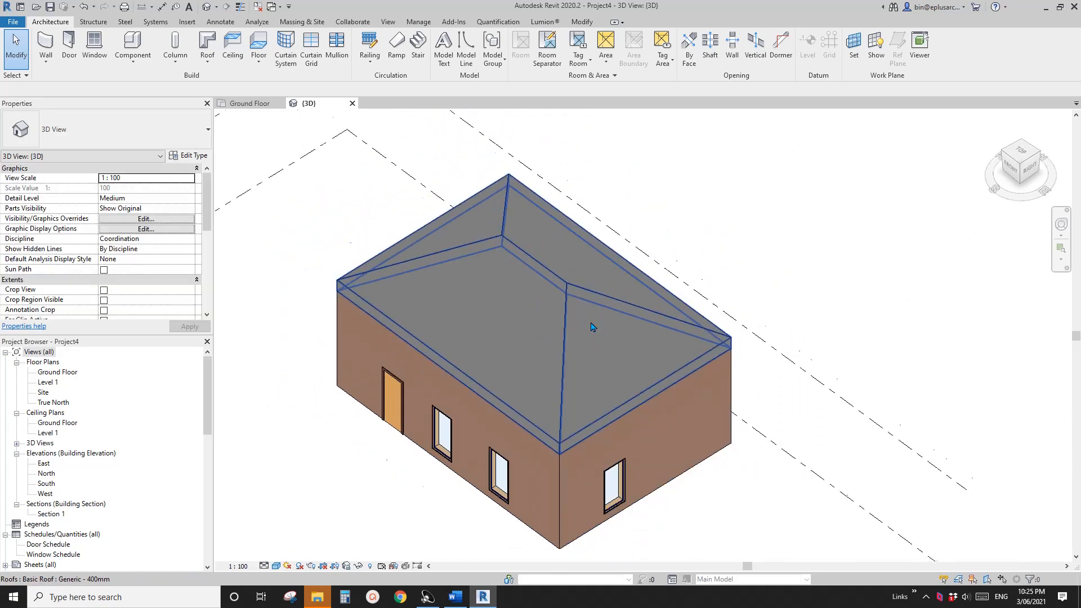
{"action": "middle_click_drag", "start_coordinate": [532, 304], "coordinate": [595, 319], "text": "shift"}
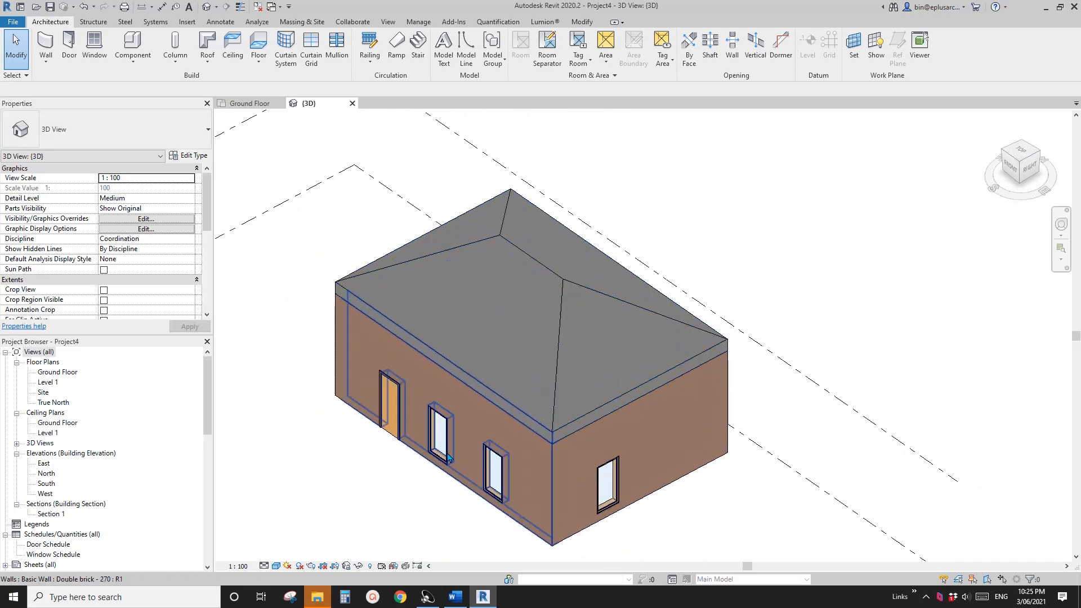
Return the visual style to Shaded and compare the shading of the roof and wall faces from several angles
{"action": "left_click", "coordinate": [276, 566]}
{"action": "left_click", "coordinate": [286, 520]}
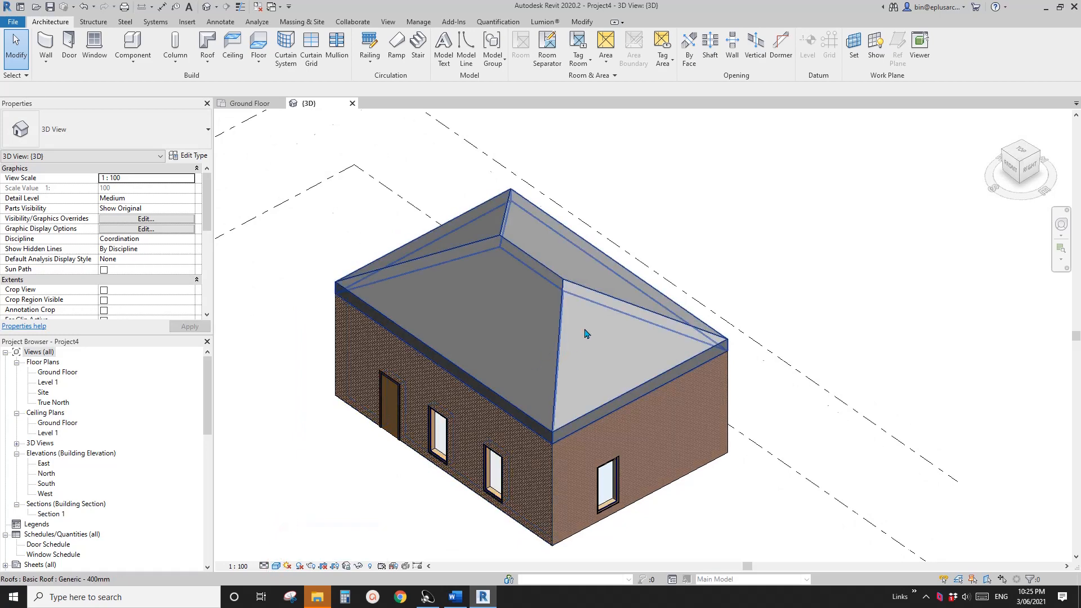
{"action": "middle_click_drag", "start_coordinate": [590, 288], "coordinate": [823, 212], "text": "shift"}
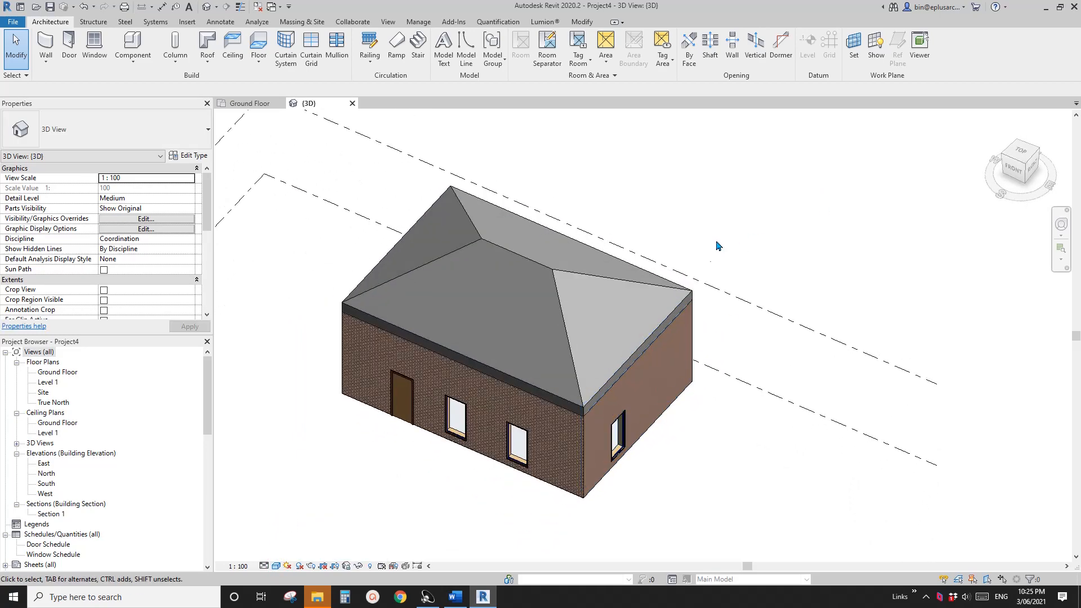
{"action": "middle_click_drag", "start_coordinate": [701, 277], "coordinate": [619, 394], "text": "shift"}
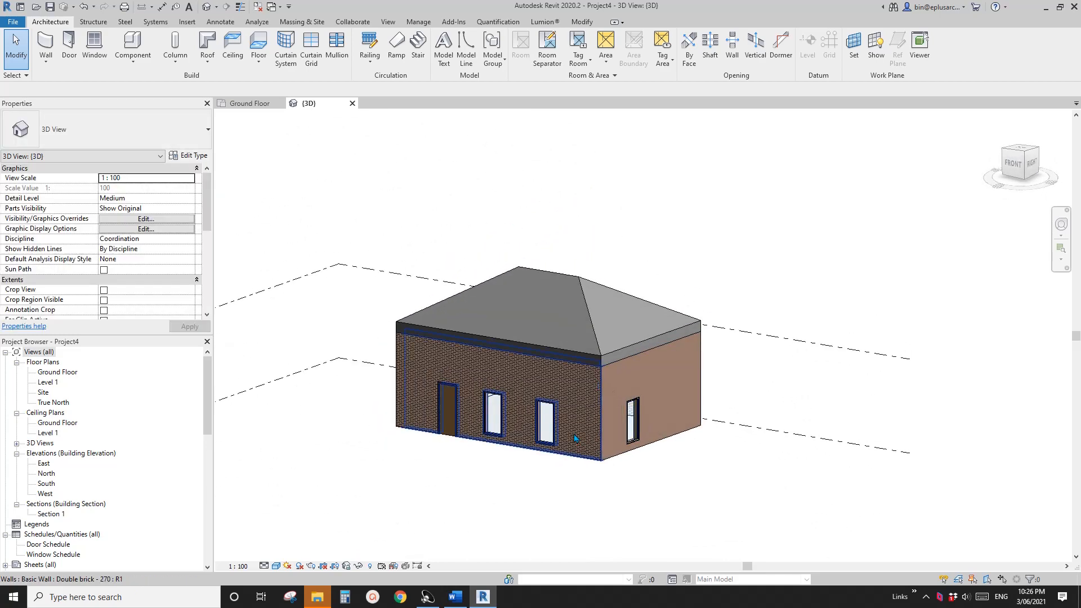
{"action": "middle_click_drag", "start_coordinate": [574, 438], "coordinate": [458, 514], "text": "shift"}
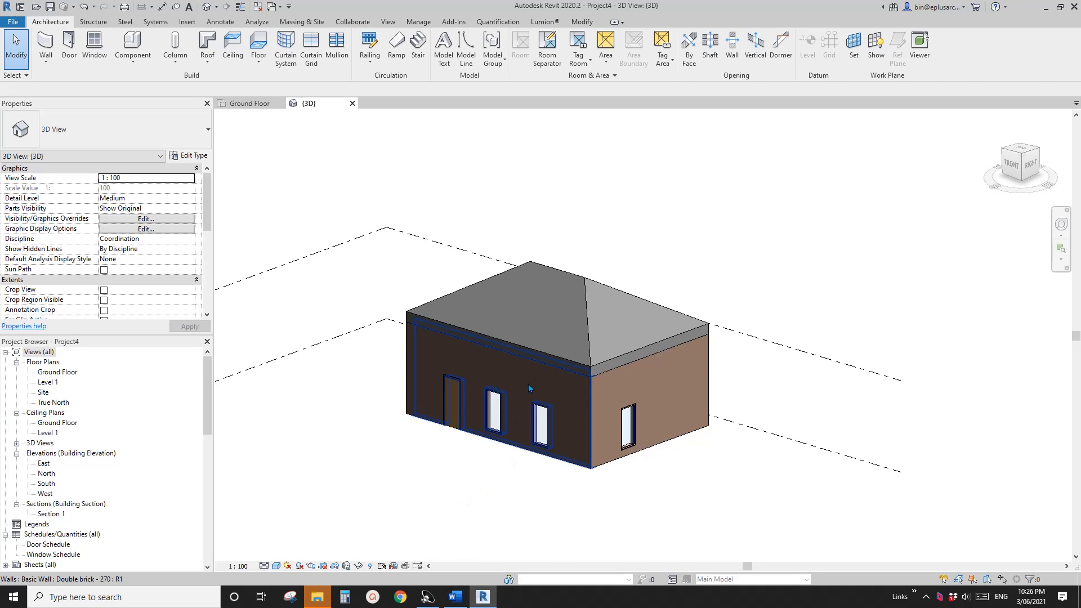
{"action": "middle_click_drag", "start_coordinate": [532, 384], "coordinate": [484, 389]}
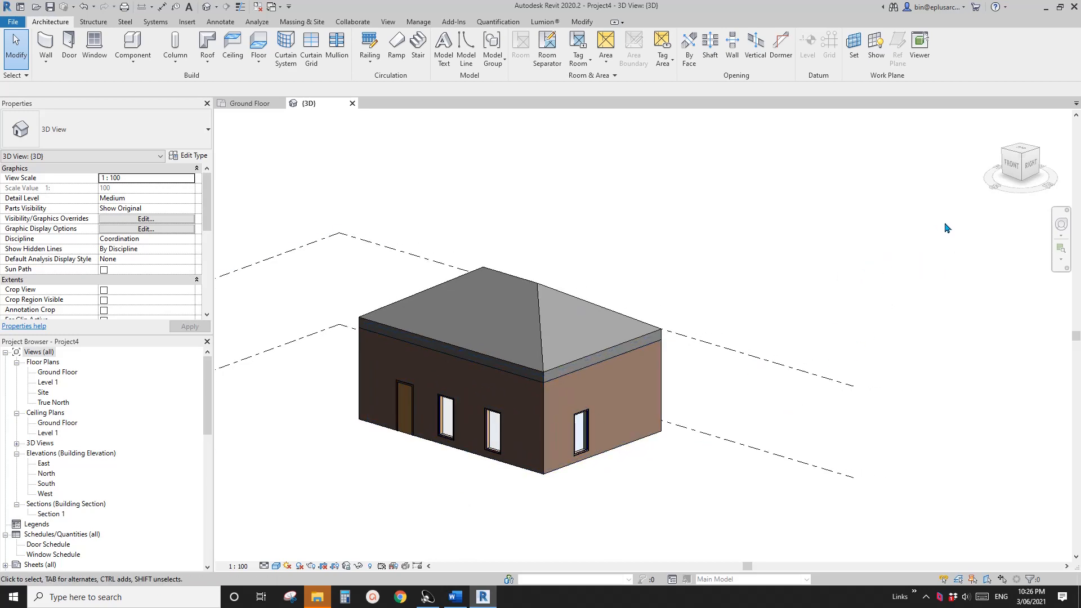
{"action": "middle_click_drag", "start_coordinate": [809, 343], "coordinate": [570, 402], "text": "shift"}
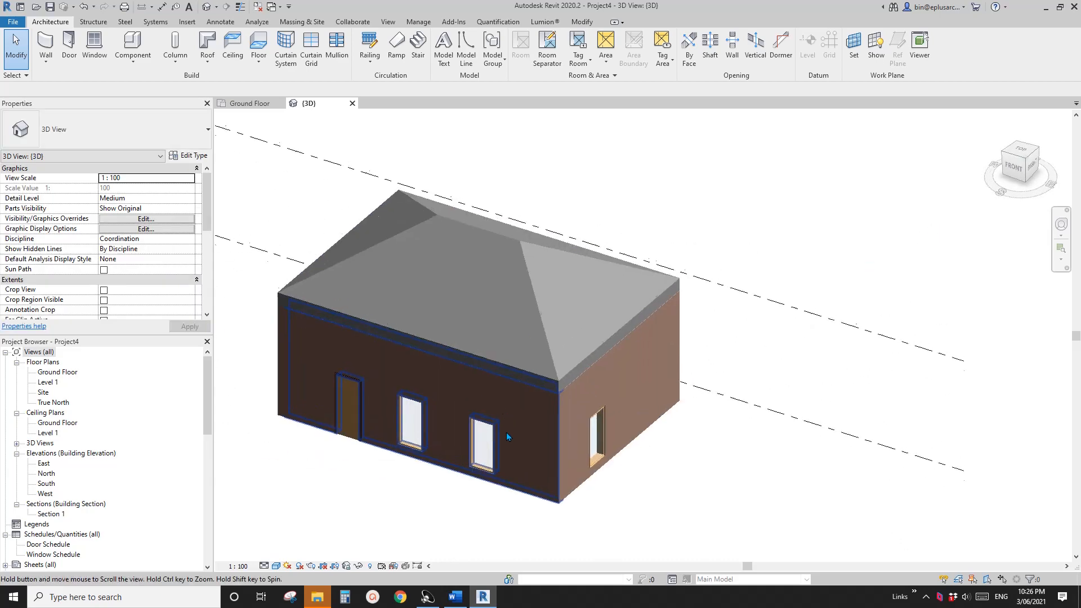
{"action": "scroll", "coordinate": [304, 534], "scroll_direction": "up", "scroll_amount": 2}
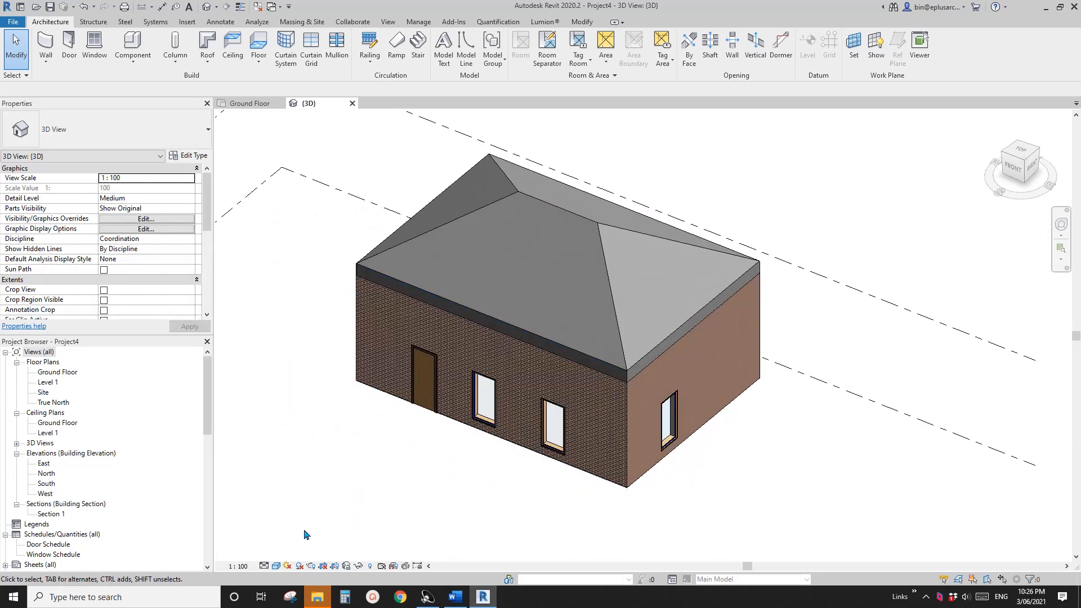
Set the 3D view's visual style to Realistic and examine the brick walls up close
{"action": "left_click", "coordinate": [276, 567]}
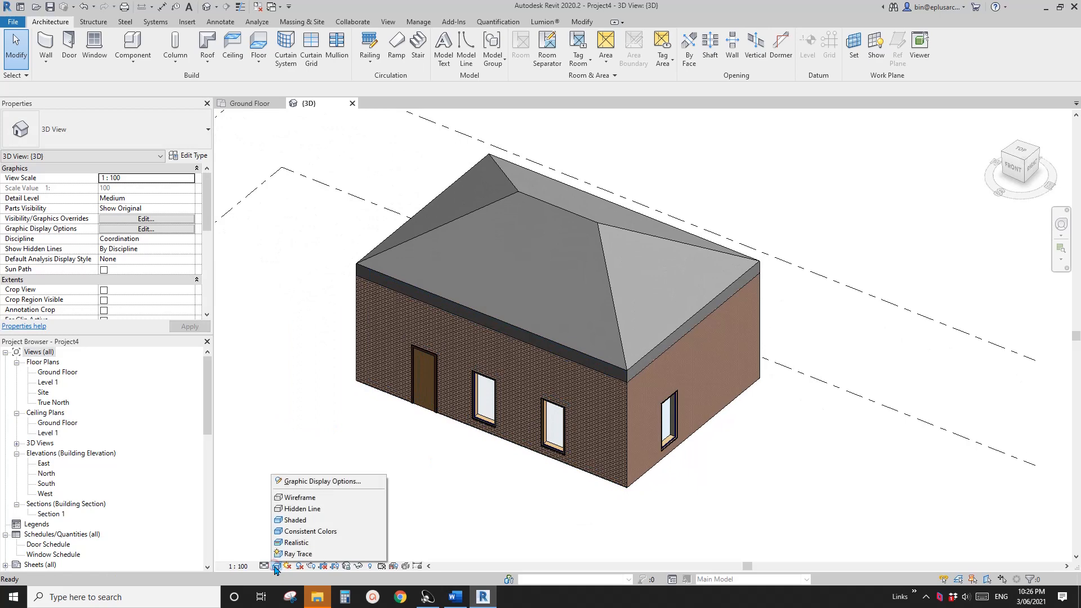
{"action": "left_click", "coordinate": [307, 543]}
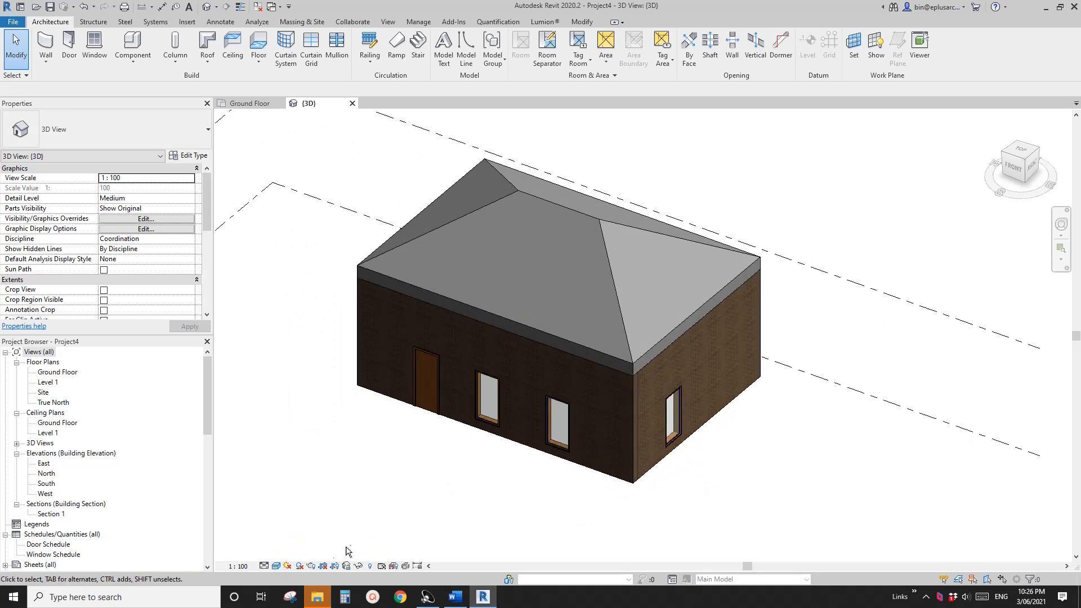
{"action": "middle_click_drag", "start_coordinate": [347, 551], "coordinate": [530, 478], "text": "shift"}
{"action": "scroll", "coordinate": [344, 540], "scroll_direction": "up", "scroll_amount": 3}
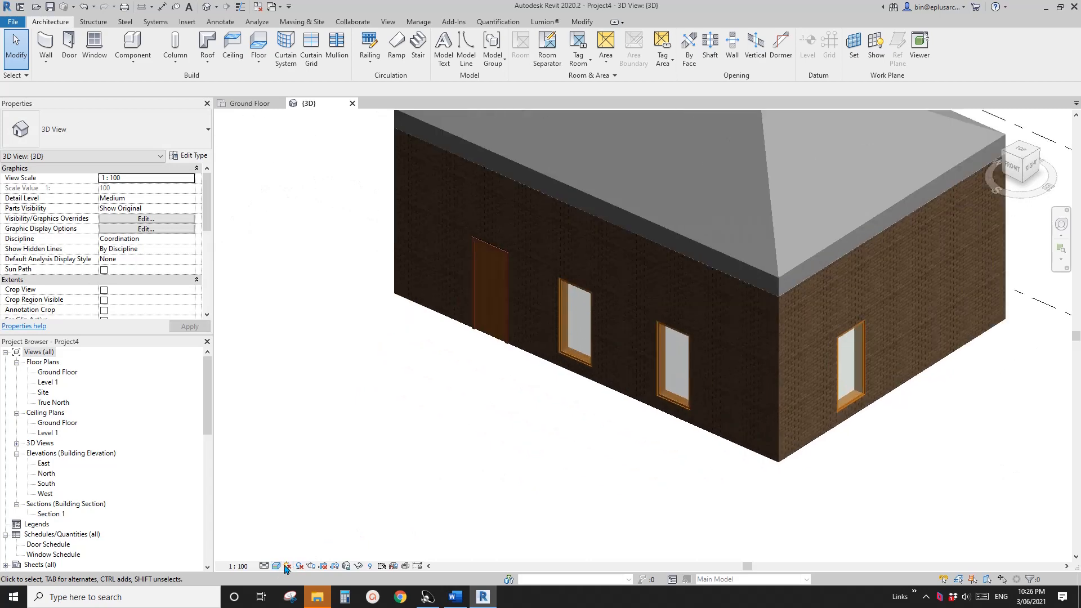
Compare the house in the Shaded visual style, ending back in Realistic
{"action": "left_click", "coordinate": [276, 566]}
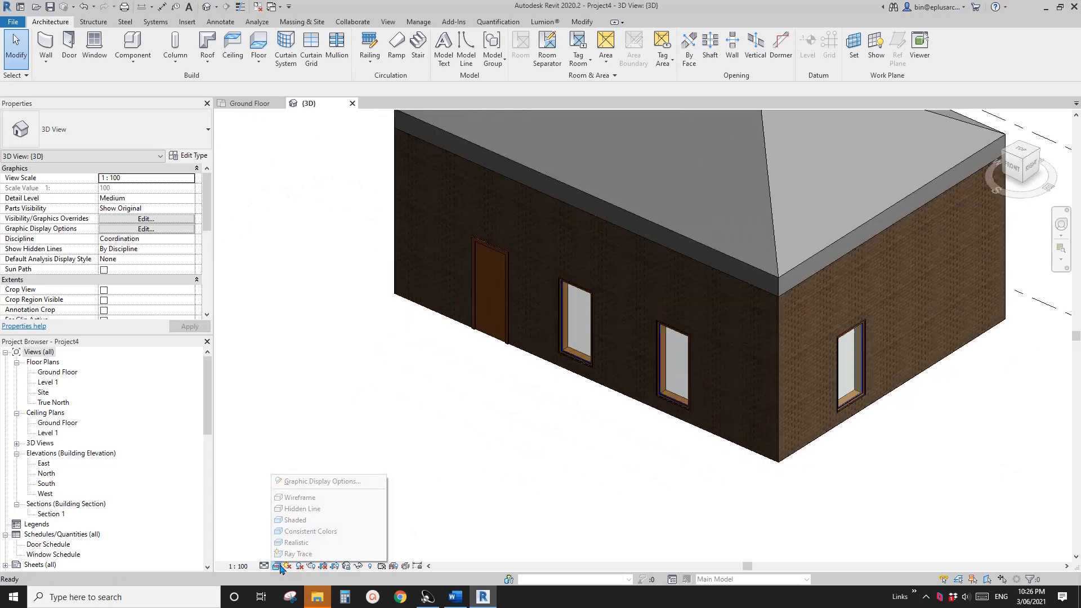
{"action": "left_click", "coordinate": [298, 520]}
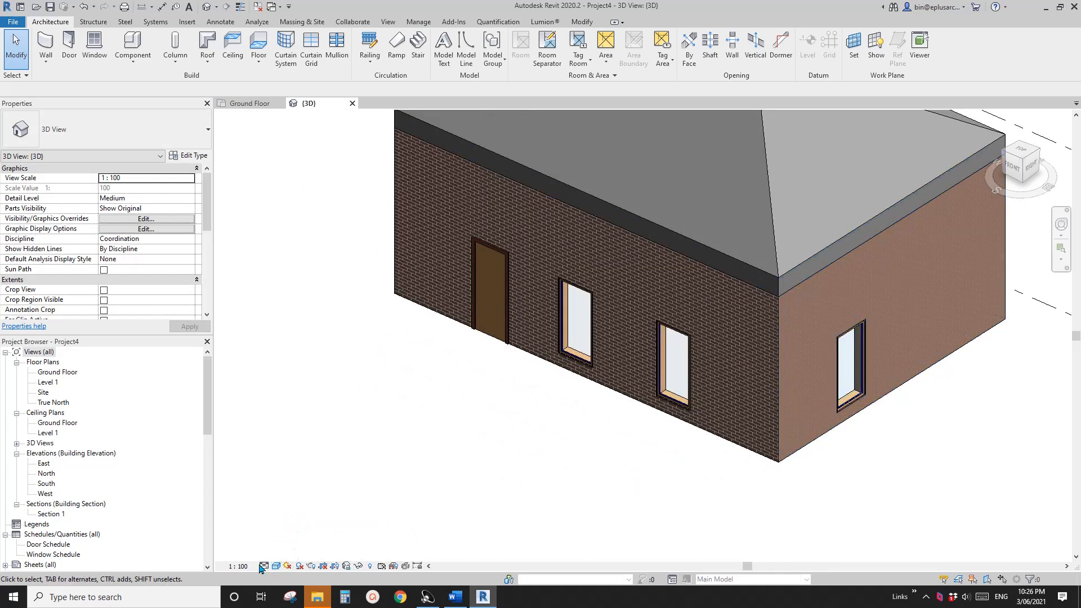
{"action": "left_click", "coordinate": [276, 566]}
{"action": "left_click", "coordinate": [298, 543]}
{"action": "mouse_move", "coordinate": [609, 472]}
{"action": "middle_mouse_down", "text": "shift"}
{"action": "mouse_move", "coordinate": [656, 442]}
{"action": "mouse_move", "coordinate": [617, 480]}
{"action": "middle_mouse_up", "text": "shift"}
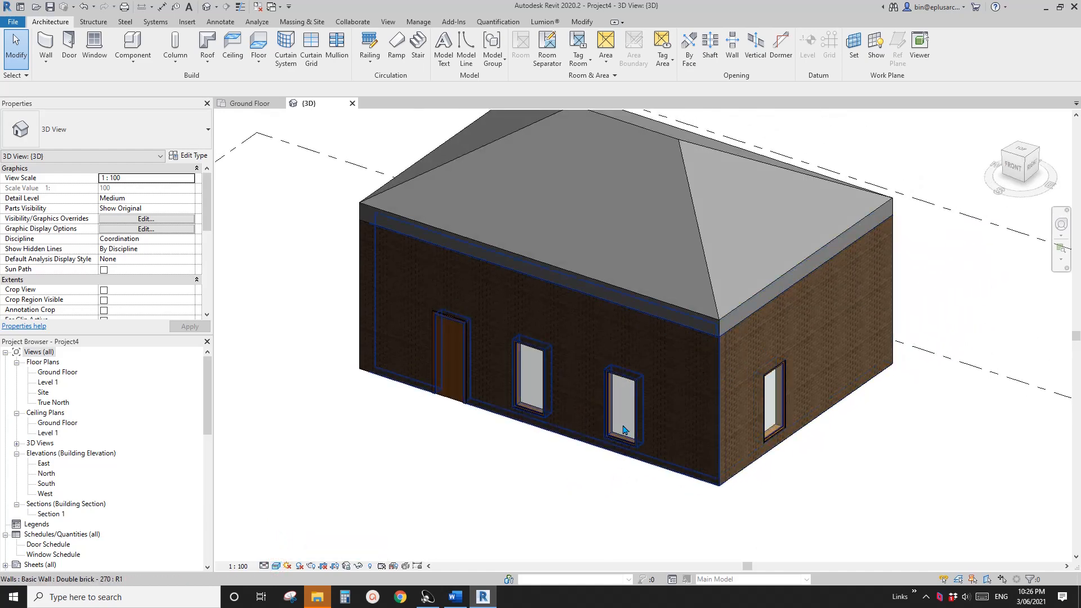
{"action": "middle_click_drag", "start_coordinate": [527, 467], "coordinate": [523, 475], "text": "shift"}
Open the Appearance settings of Masonry - Brick - Brown from the Finish 1 layer of the front wall type's structure
{"action": "left_click", "coordinate": [453, 301]}
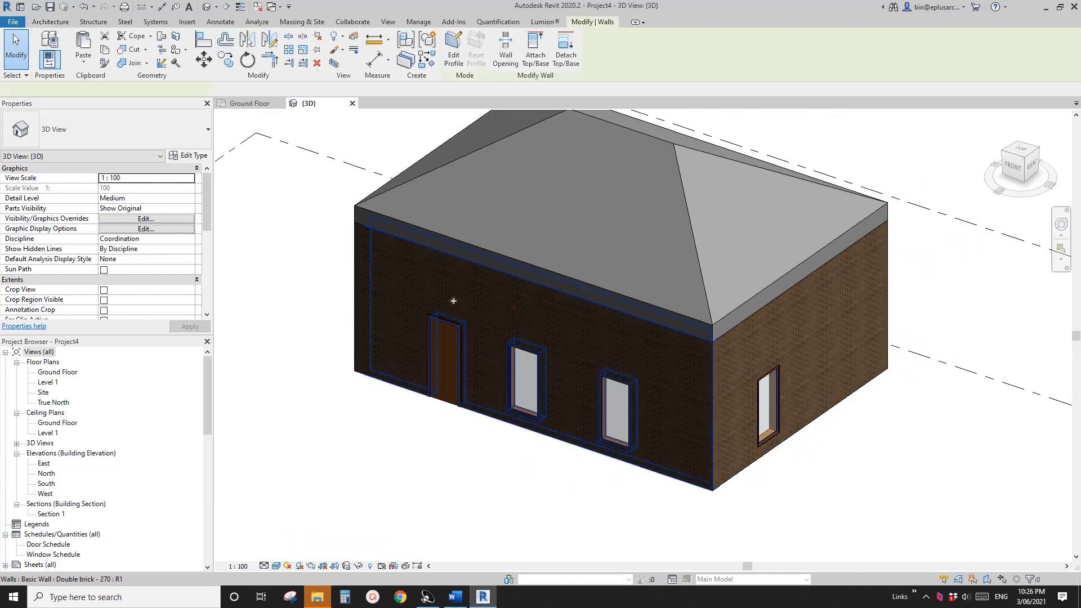
{"action": "left_click", "coordinate": [190, 155]}
{"action": "left_click", "coordinate": [342, 218]}
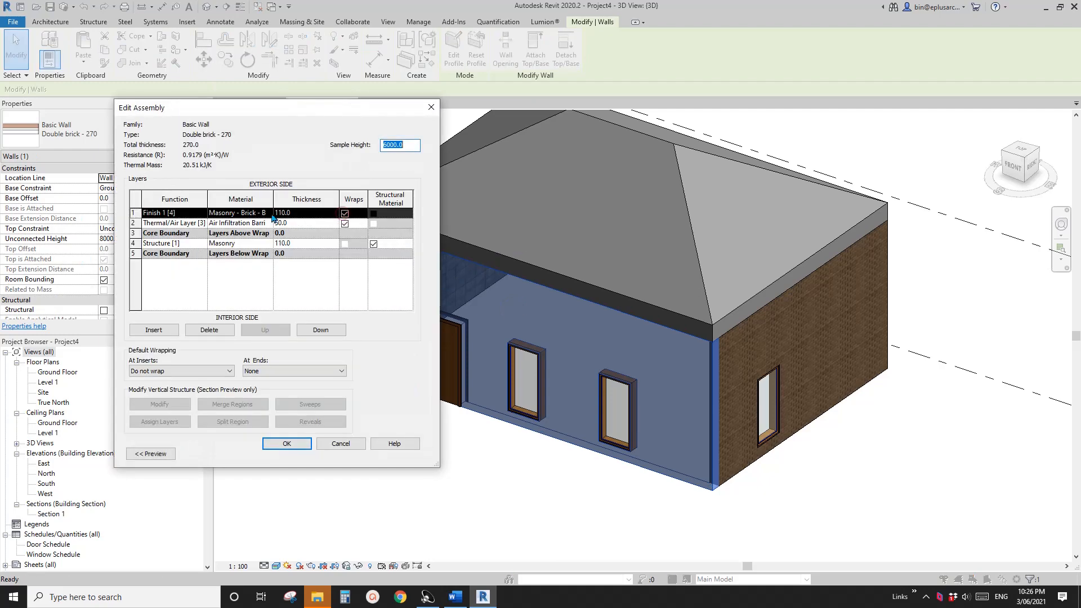
{"action": "left_click", "coordinate": [268, 214]}
{"action": "left_click", "coordinate": [267, 213]}
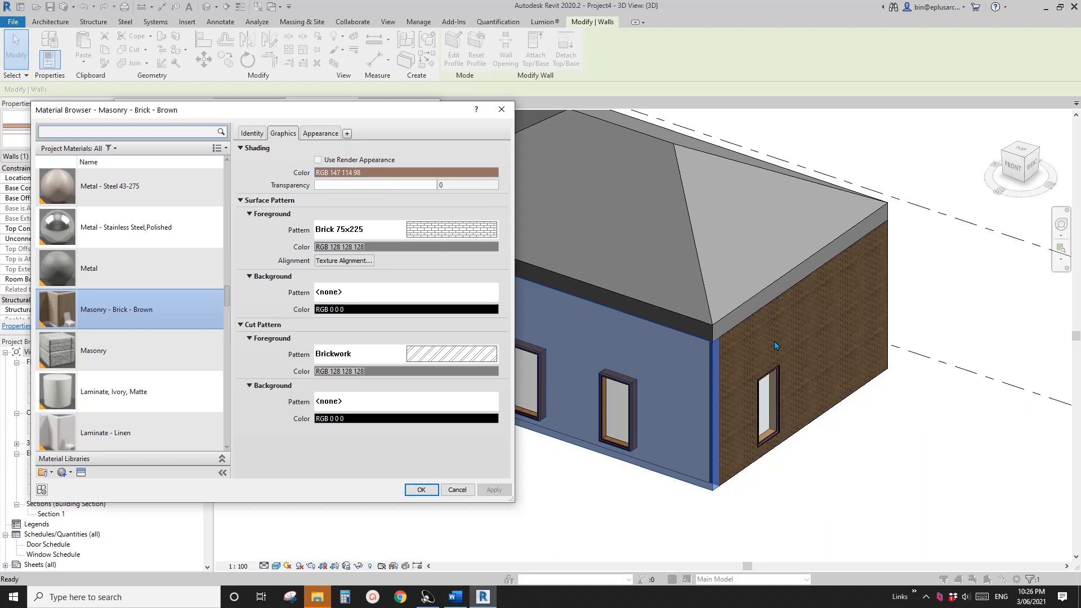
{"action": "left_click", "coordinate": [320, 134]}
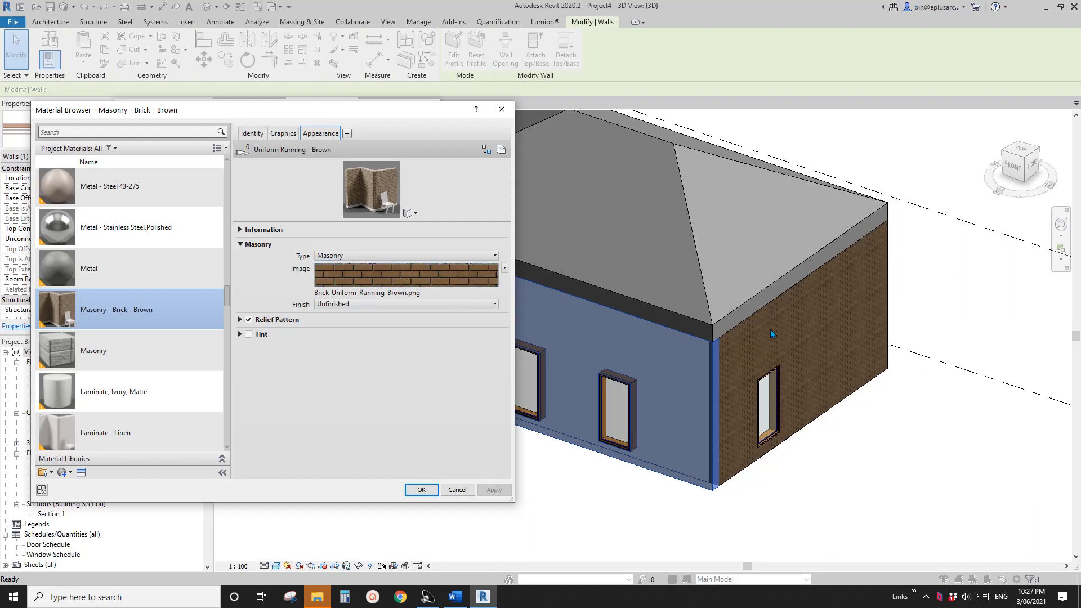
Compare the brick material's Graphics and Appearance settings, and try Use Render Appearance for its shading
{"action": "left_click", "coordinate": [282, 133]}
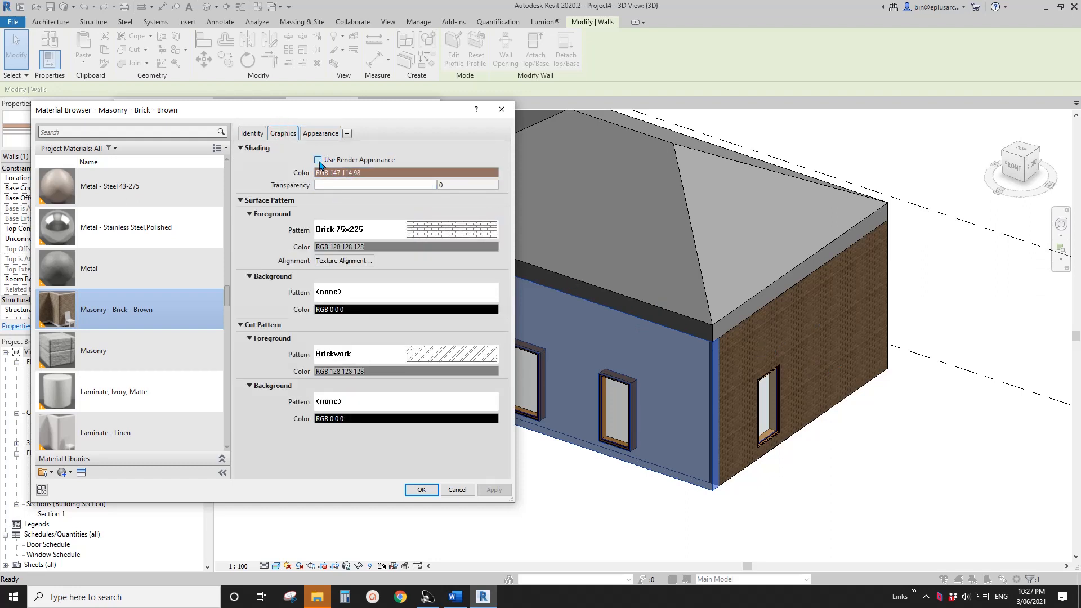
{"action": "left_click", "coordinate": [321, 134]}
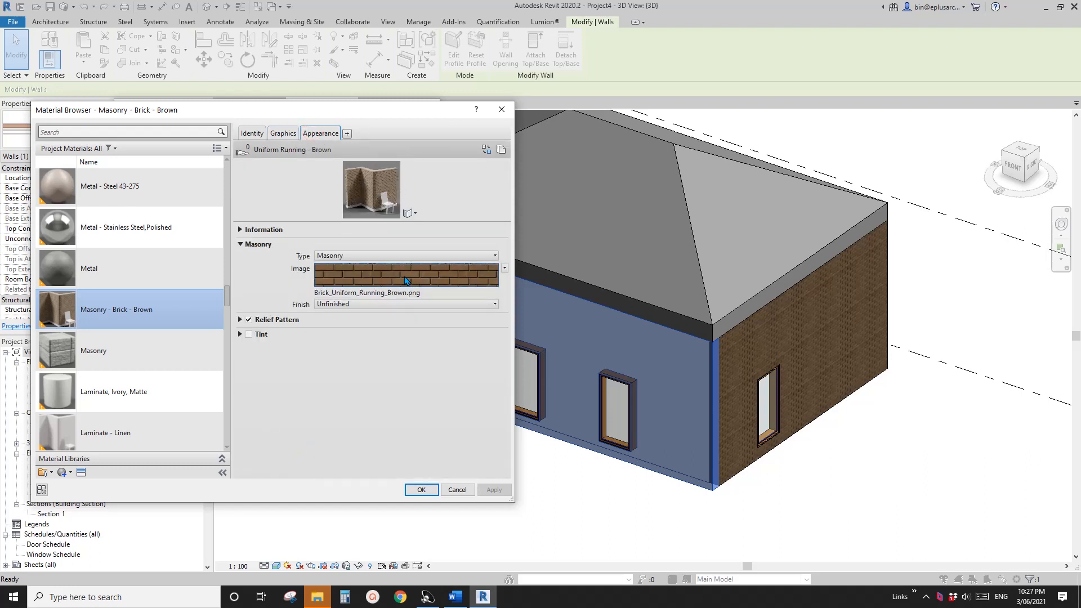
{"action": "left_click", "coordinate": [283, 134]}
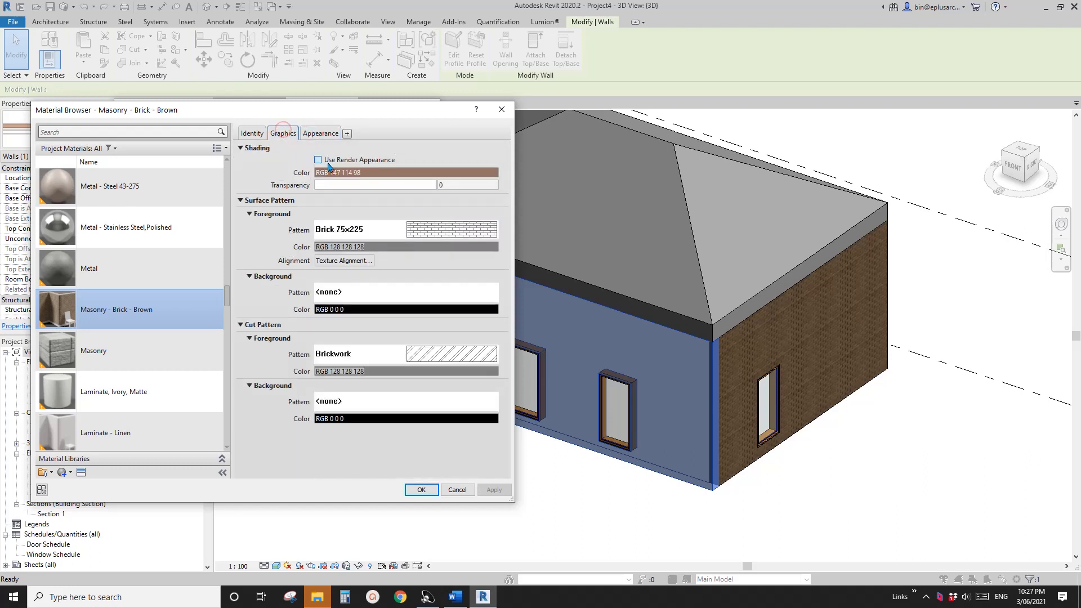
{"action": "left_click", "coordinate": [318, 160]}
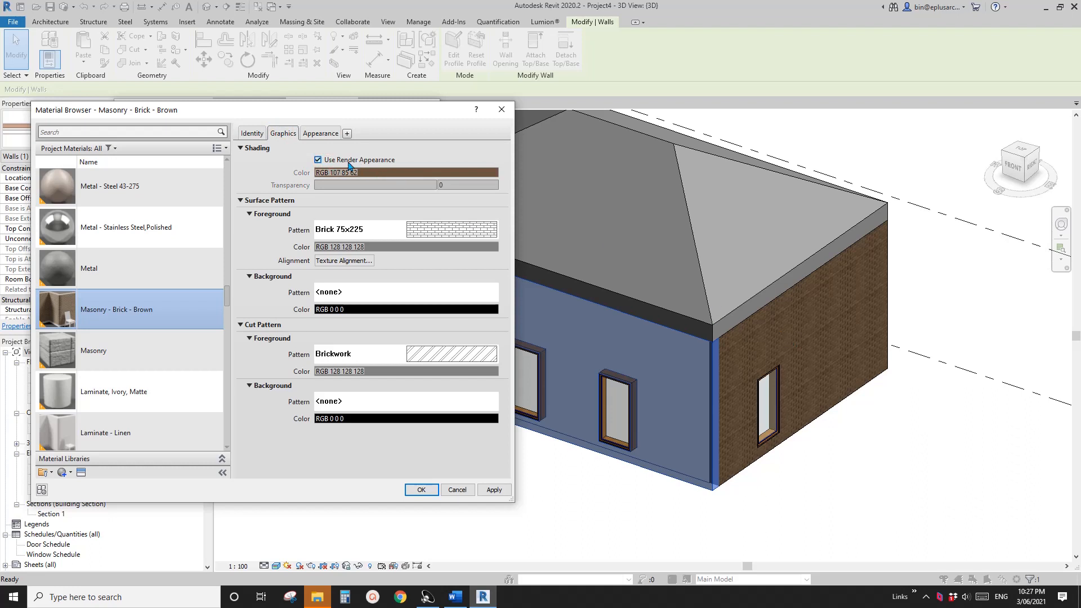
{"action": "left_click", "coordinate": [318, 160]}
Set the brick material's shading color to grey RGB 128-128-128 and accept the material, wall structure and type changes
{"action": "left_click", "coordinate": [351, 173]}
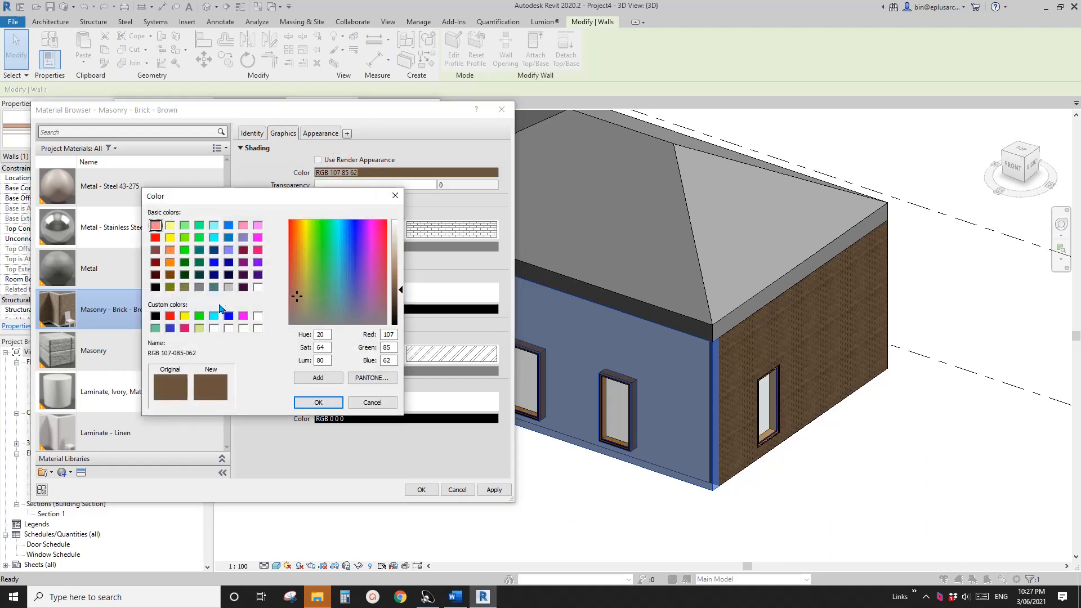
{"action": "left_click", "coordinate": [199, 287]}
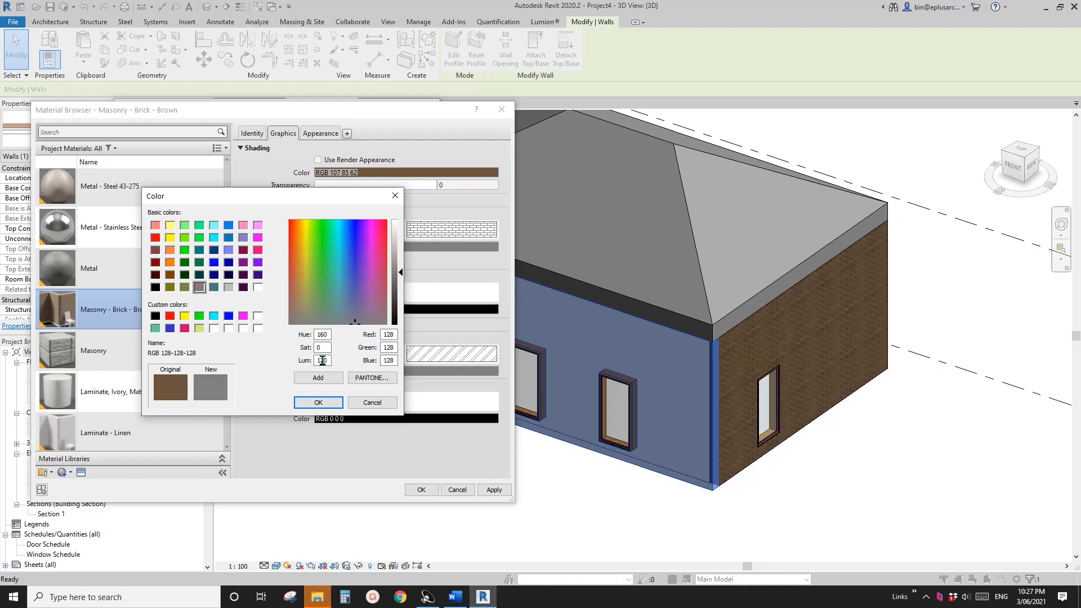
{"action": "left_click", "coordinate": [318, 402]}
{"action": "left_click", "coordinate": [421, 489]}
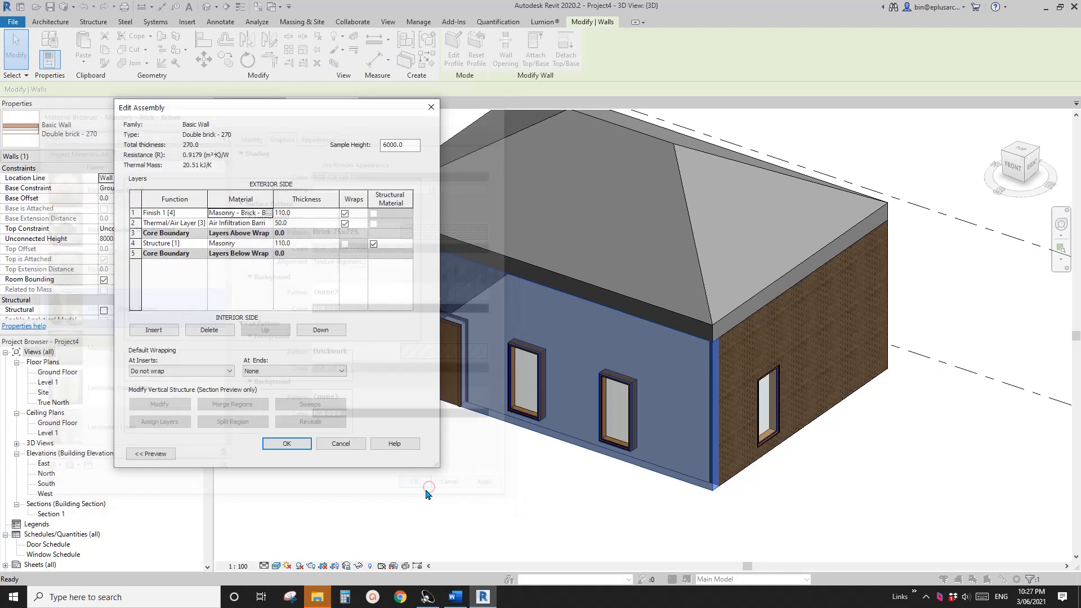
{"action": "left_click", "coordinate": [293, 442]}
{"action": "left_click", "coordinate": [299, 453]}
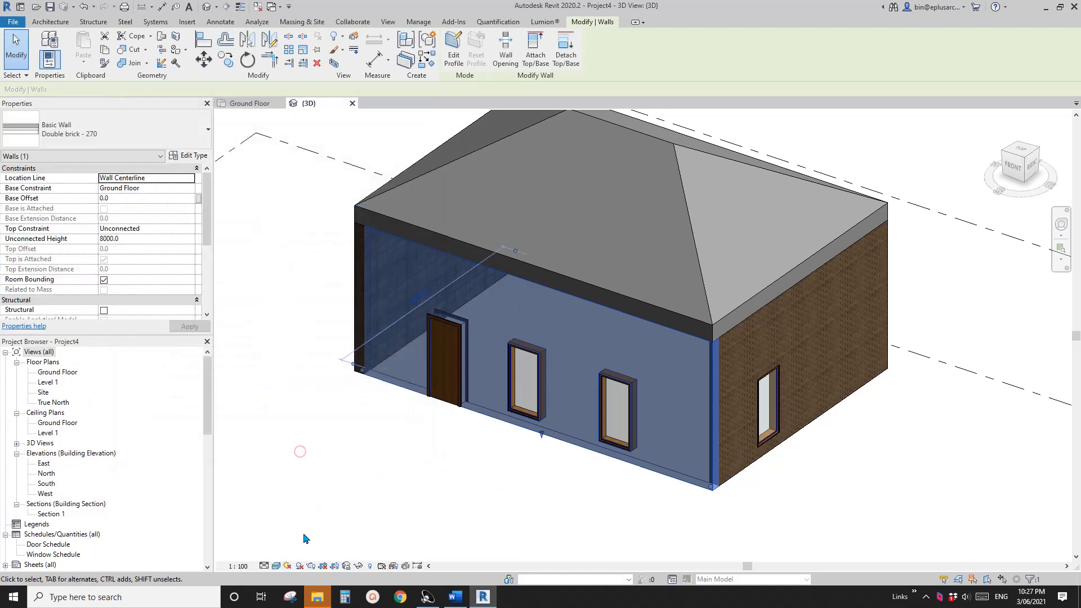
Compare the house in the Shaded and Consistent Colors visual styles, ending back in Realistic
{"action": "left_click", "coordinate": [276, 566]}
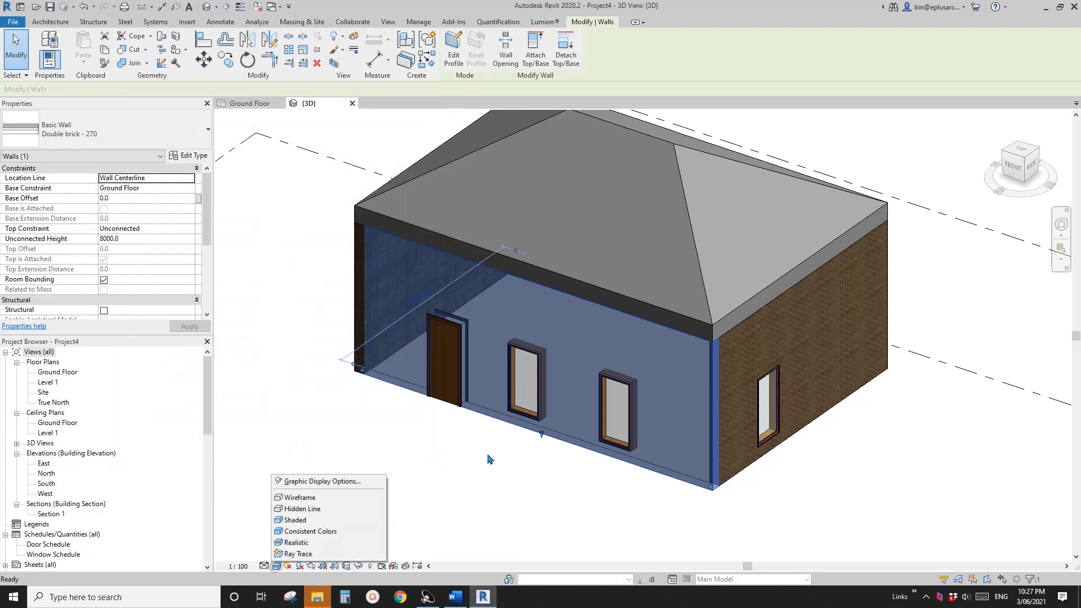
{"action": "left_click", "coordinate": [301, 520]}
{"action": "left_click", "coordinate": [475, 495]}
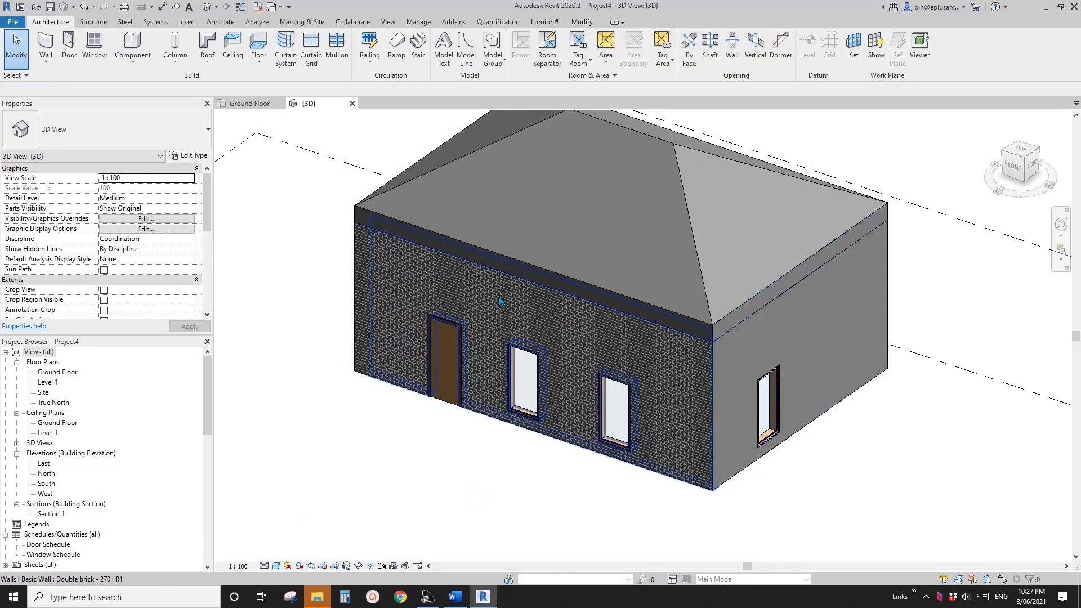
{"action": "left_click", "coordinate": [276, 566]}
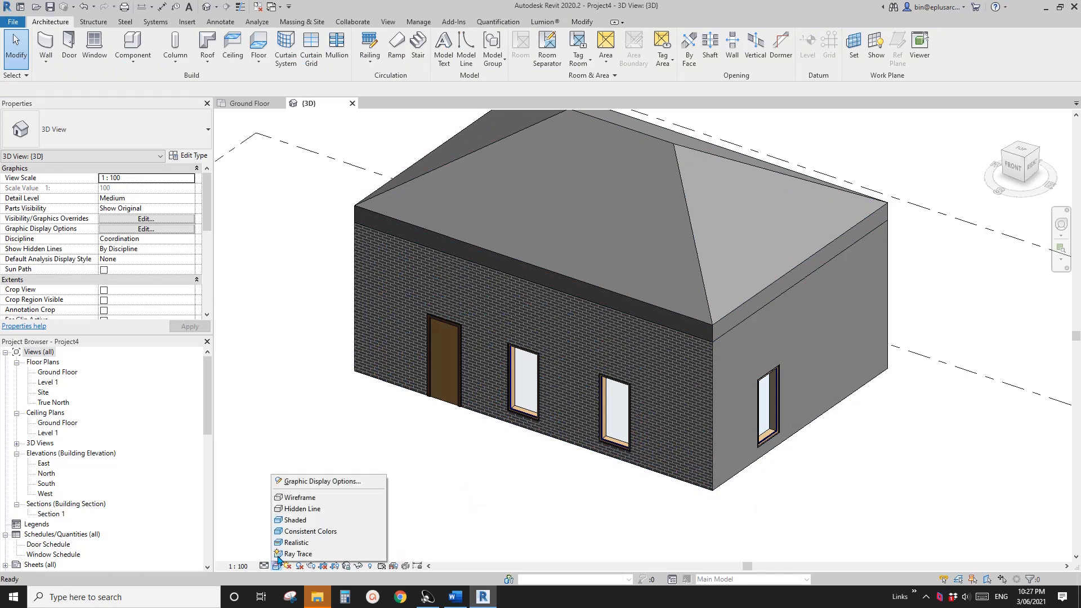
{"action": "left_click", "coordinate": [309, 532]}
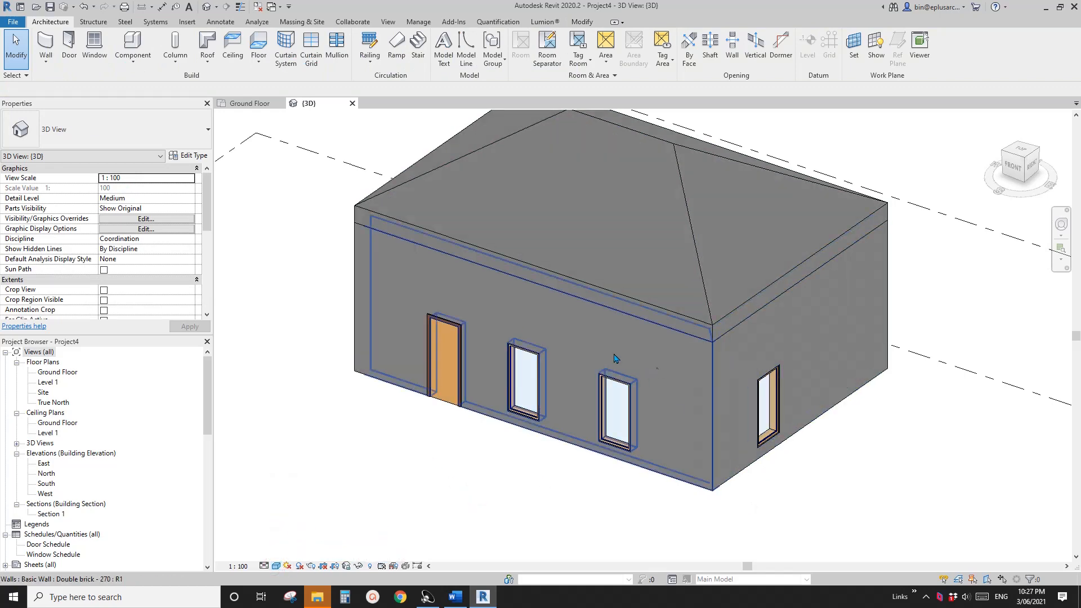
{"action": "left_click", "coordinate": [277, 566]}
{"action": "left_click", "coordinate": [296, 542]}
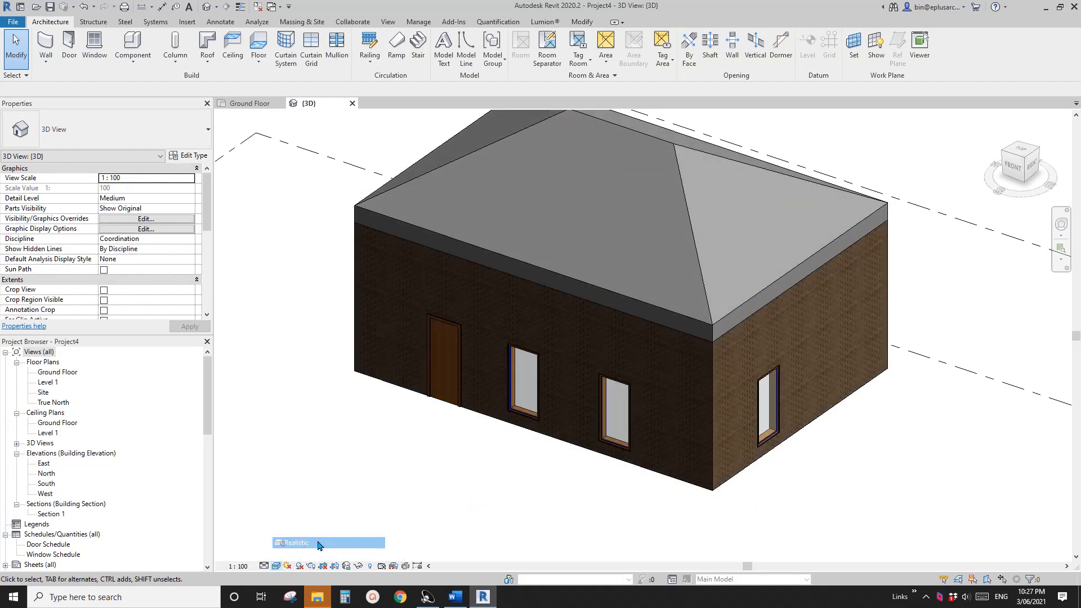
{"action": "middle_click_drag", "start_coordinate": [804, 349], "coordinate": [748, 364]}
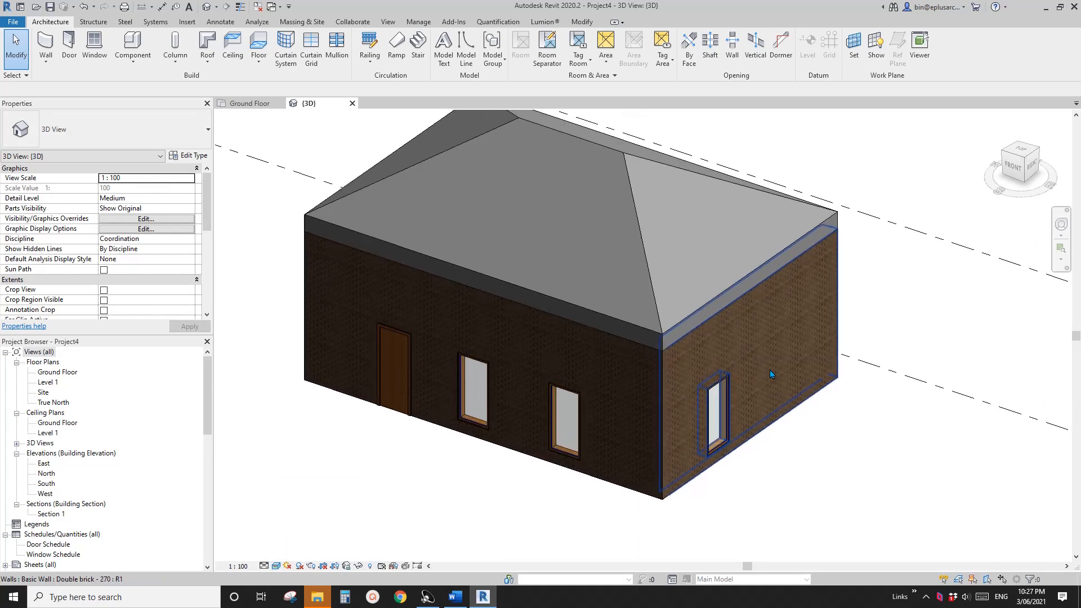
Render the 3D view in Ray Trace mode to examine the house, and close the ray trace
{"action": "left_click", "coordinate": [275, 566]}
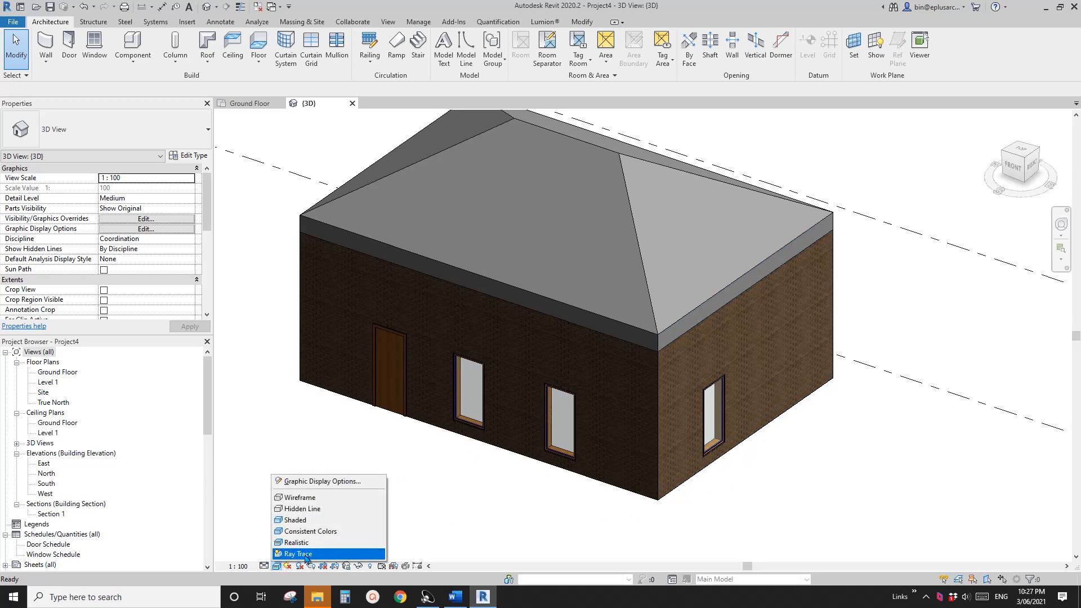
{"action": "left_click", "coordinate": [304, 554]}
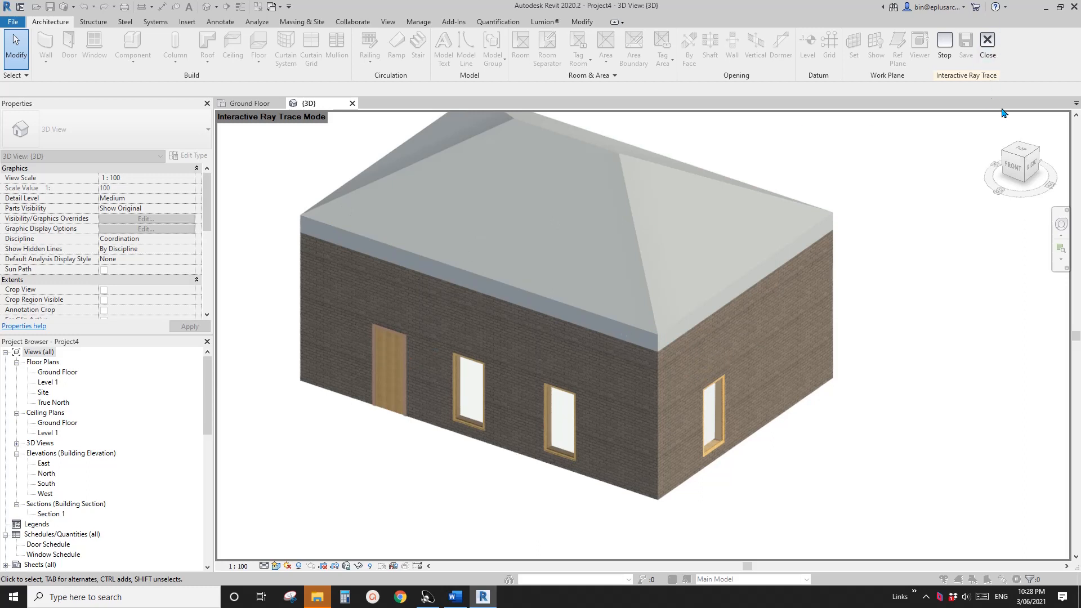
{"action": "left_click", "coordinate": [988, 44]}
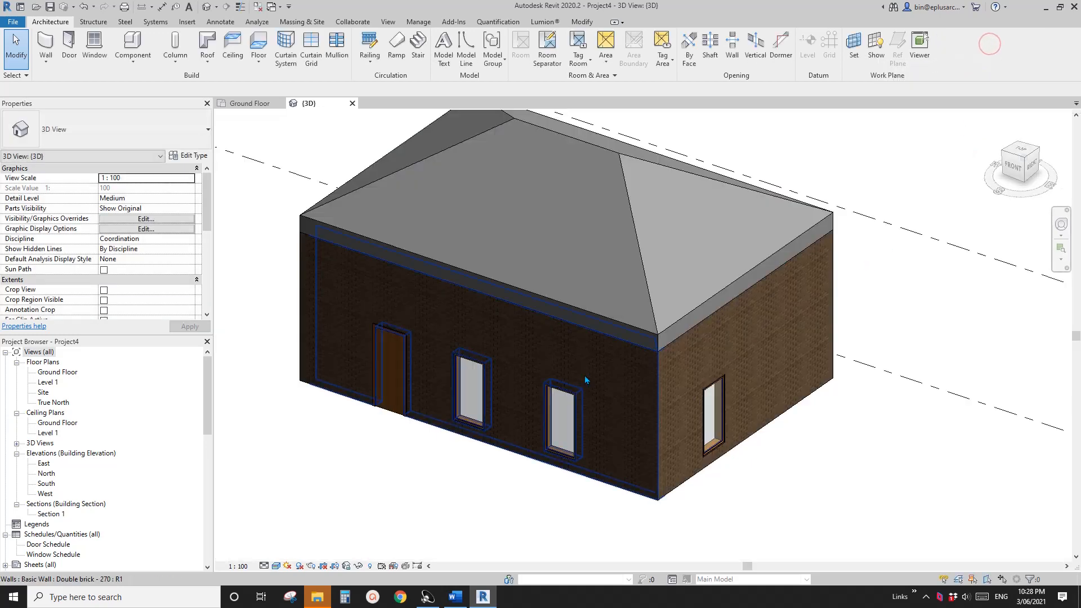
In the view's Graphic Display Options, try the Hidden Line style on the model, and finish by applying Shaded
{"action": "left_click", "coordinate": [276, 566]}
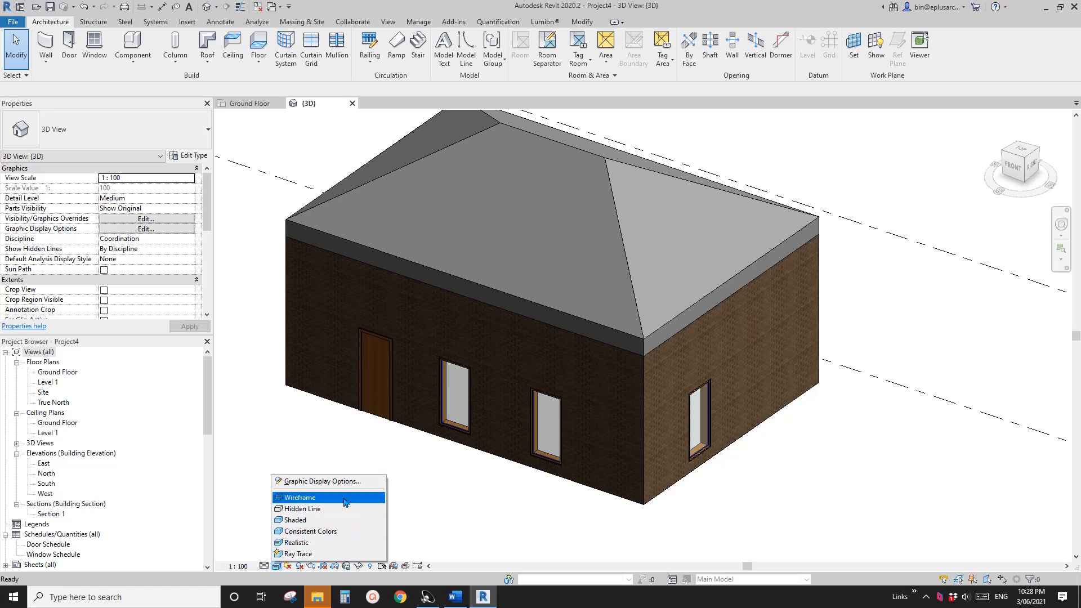
{"action": "left_click", "coordinate": [274, 428]}
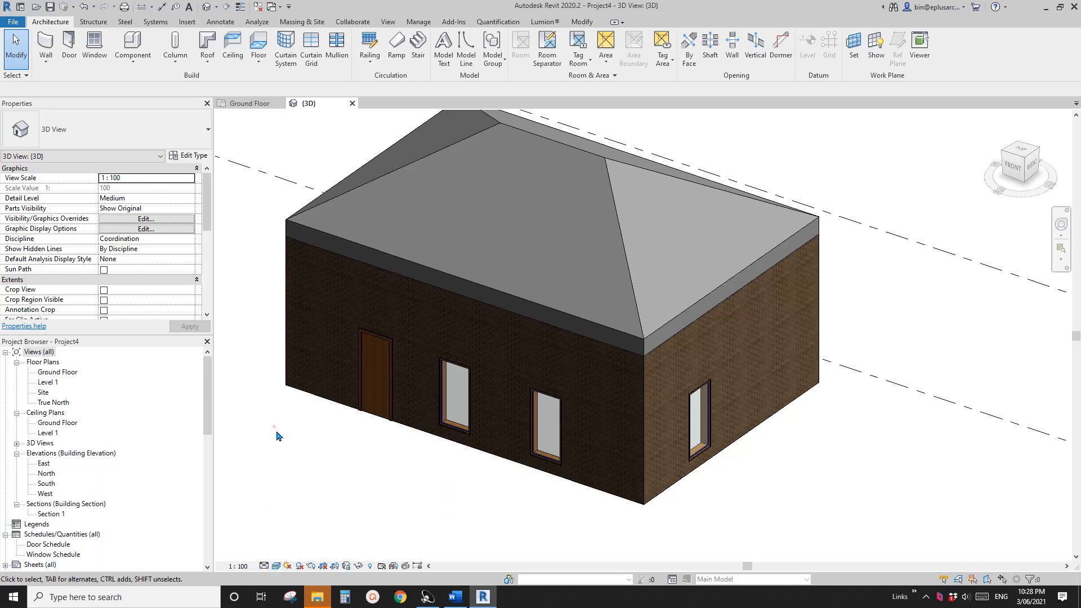
{"action": "left_click", "coordinate": [276, 565]}
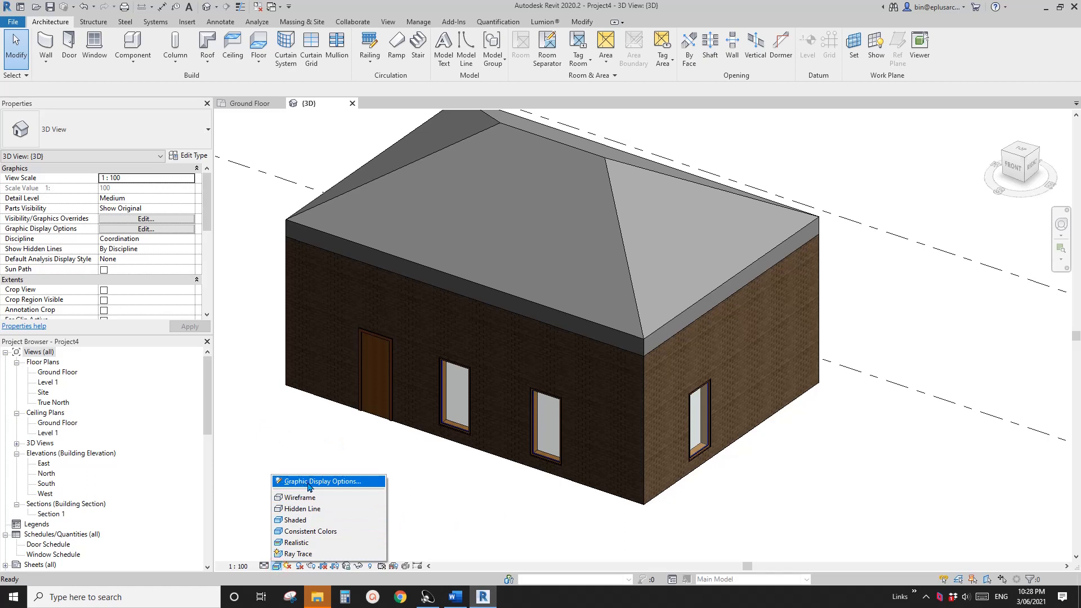
{"action": "left_click", "coordinate": [309, 482]}
{"action": "left_click_drag", "start_coordinate": [211, 161], "coordinate": [356, 236]}
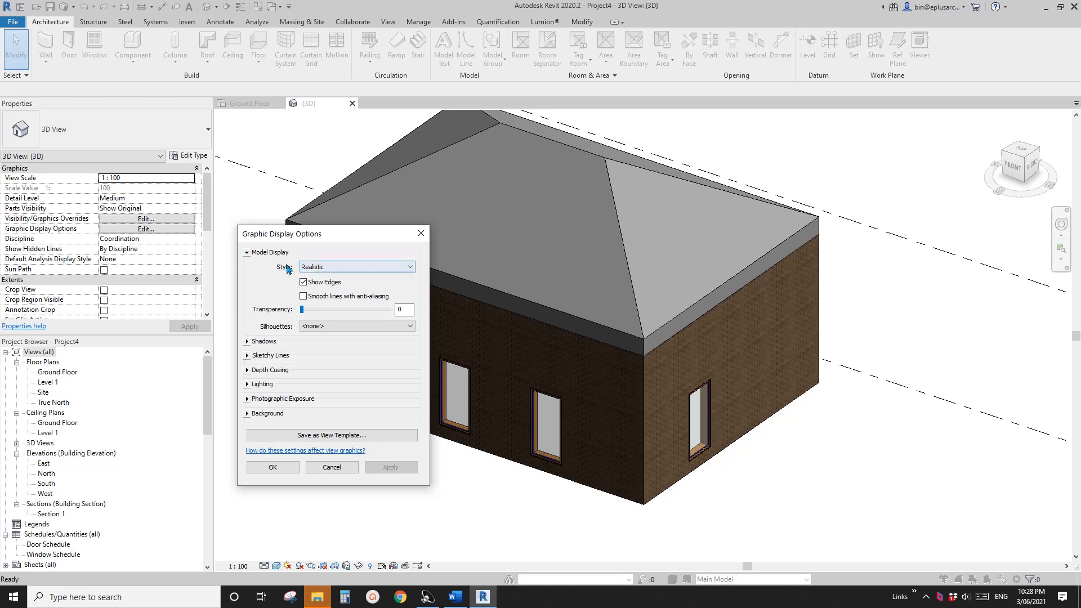
{"action": "left_click", "coordinate": [375, 269]}
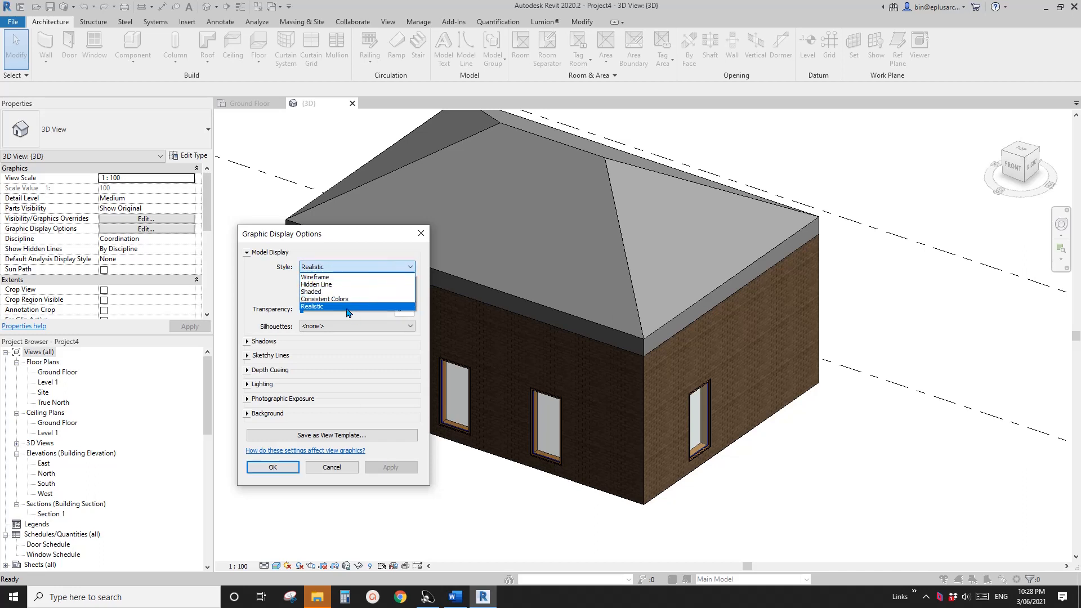
{"action": "left_click", "coordinate": [316, 284]}
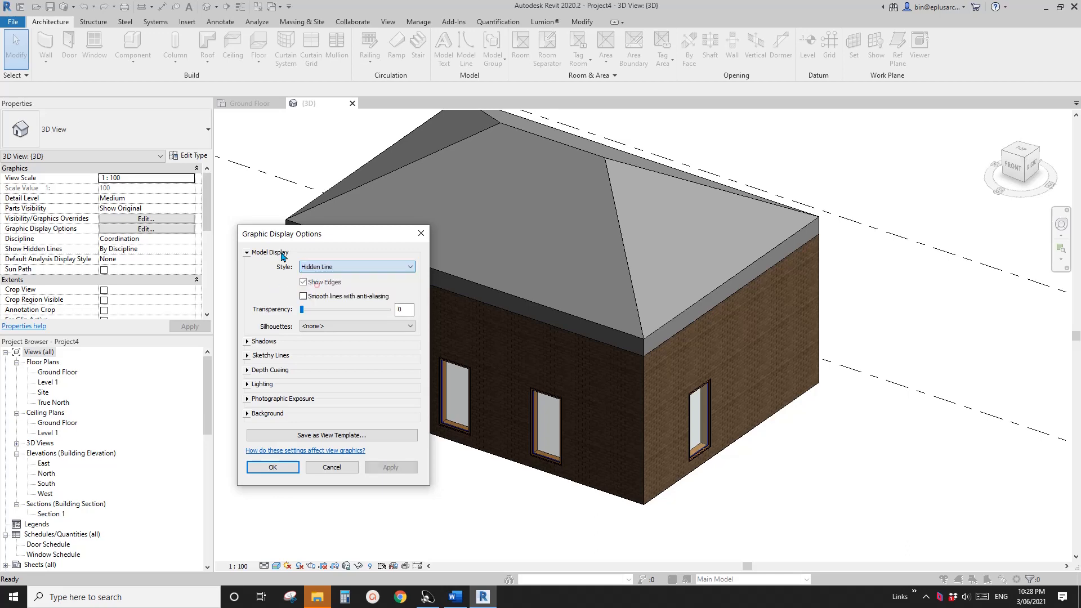
{"action": "left_click", "coordinate": [389, 467]}
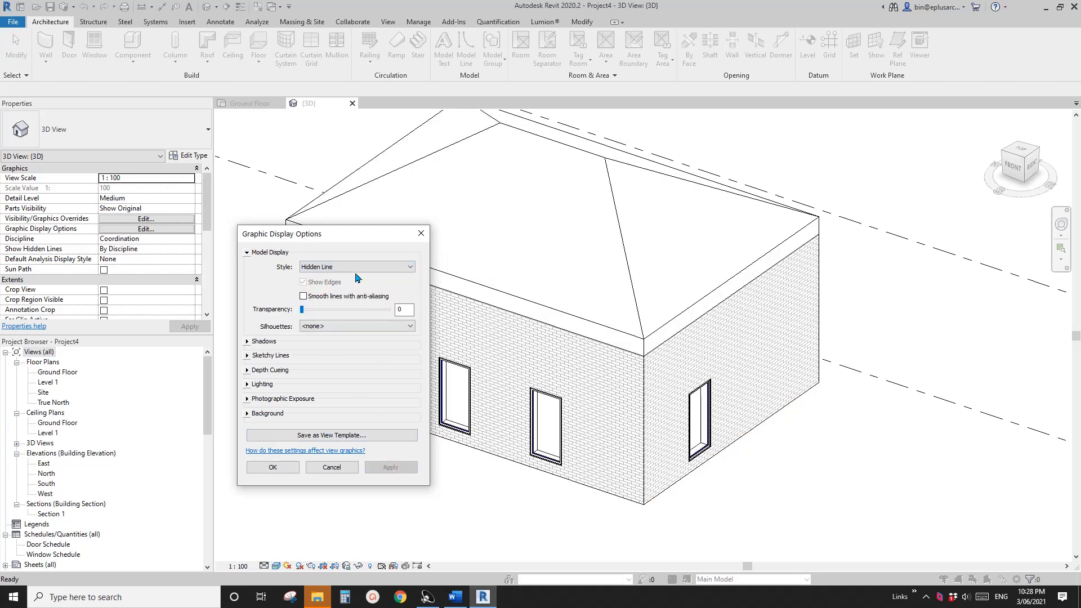
{"action": "left_click", "coordinate": [356, 268]}
{"action": "left_click", "coordinate": [324, 292]}
{"action": "left_click", "coordinate": [391, 467]}
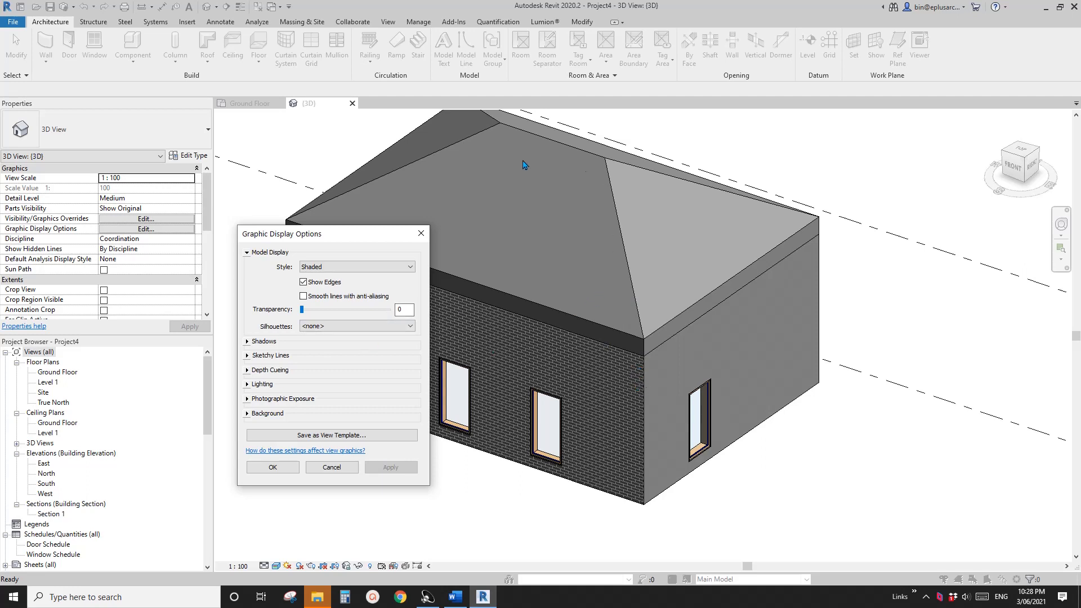
Turn off Show Edges in the Graphic Display Options and examine the shaded house from several angles
{"action": "left_click", "coordinate": [304, 283]}
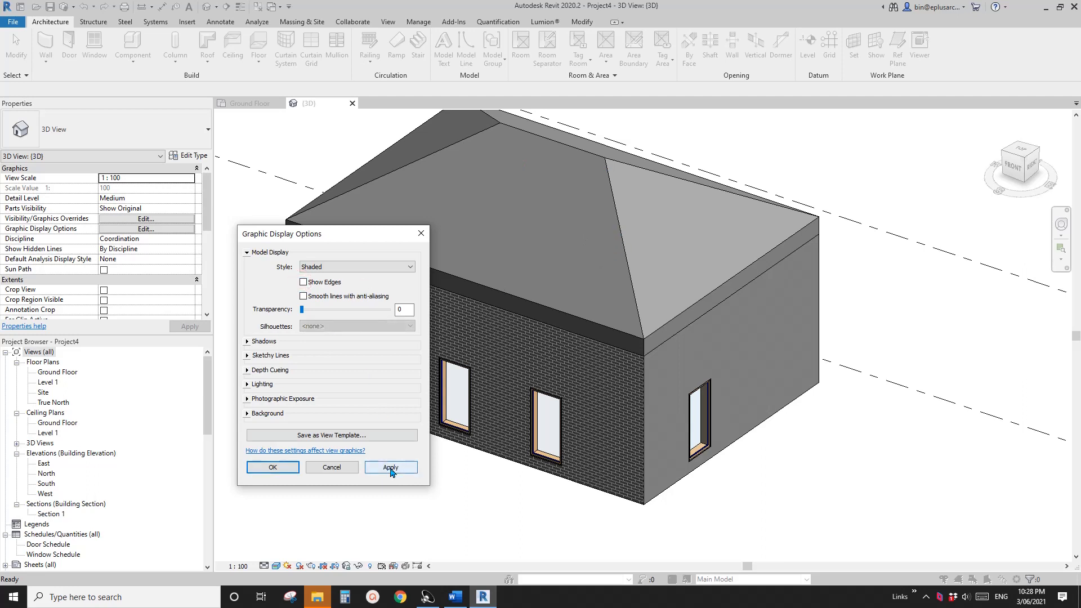
{"action": "left_click", "coordinate": [391, 467]}
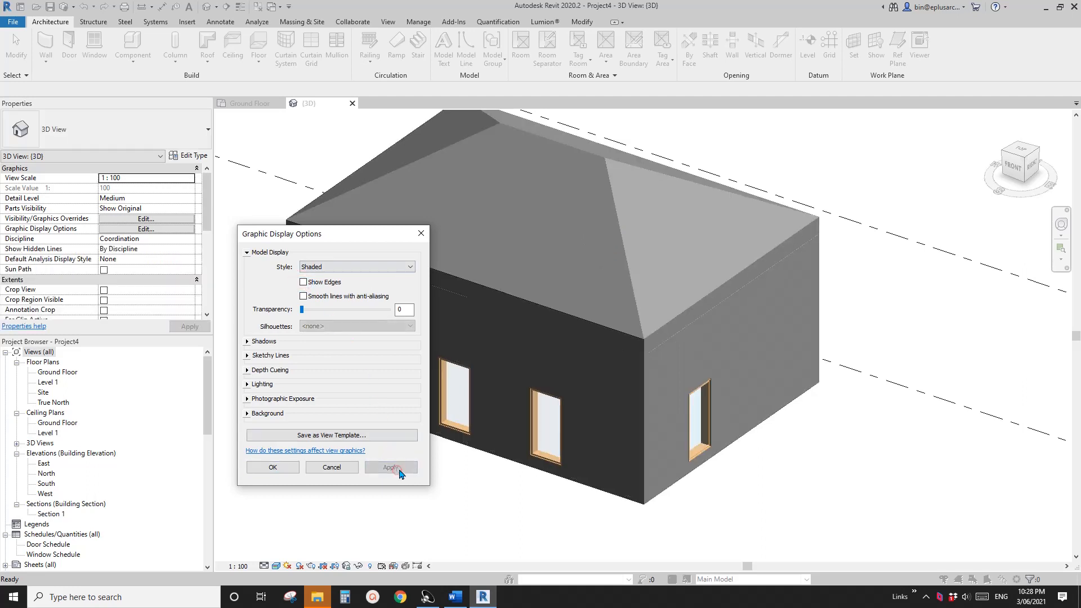
{"action": "left_click", "coordinate": [277, 466]}
{"action": "scroll", "coordinate": [479, 434], "scroll_direction": "down", "scroll_amount": 3}
{"action": "scroll", "coordinate": [552, 397], "scroll_direction": "up", "scroll_amount": 3}
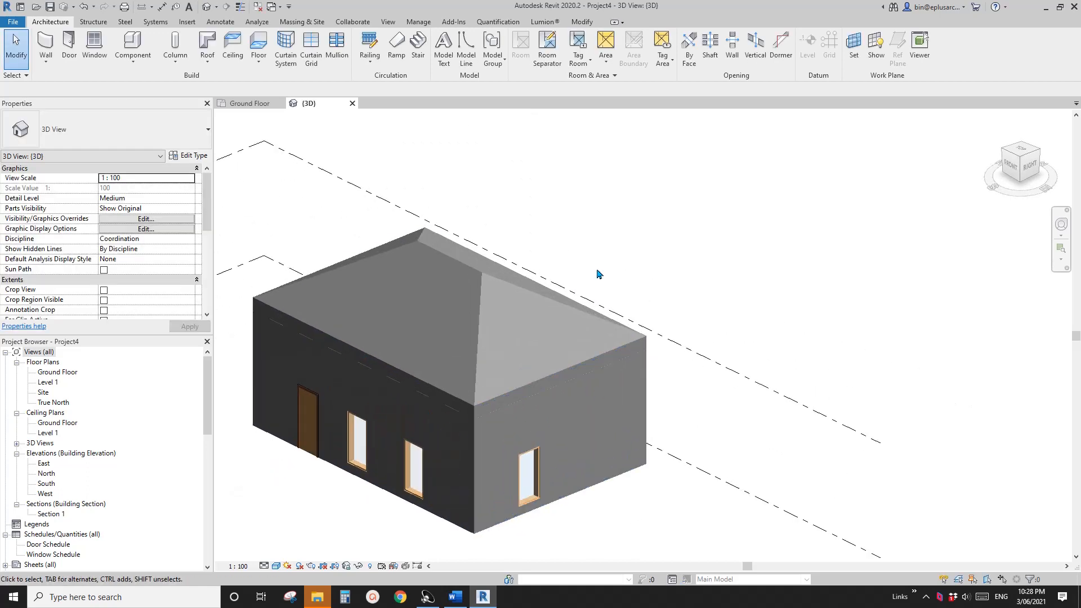
{"action": "middle_click_drag", "start_coordinate": [607, 334], "coordinate": [499, 372], "text": "shift"}
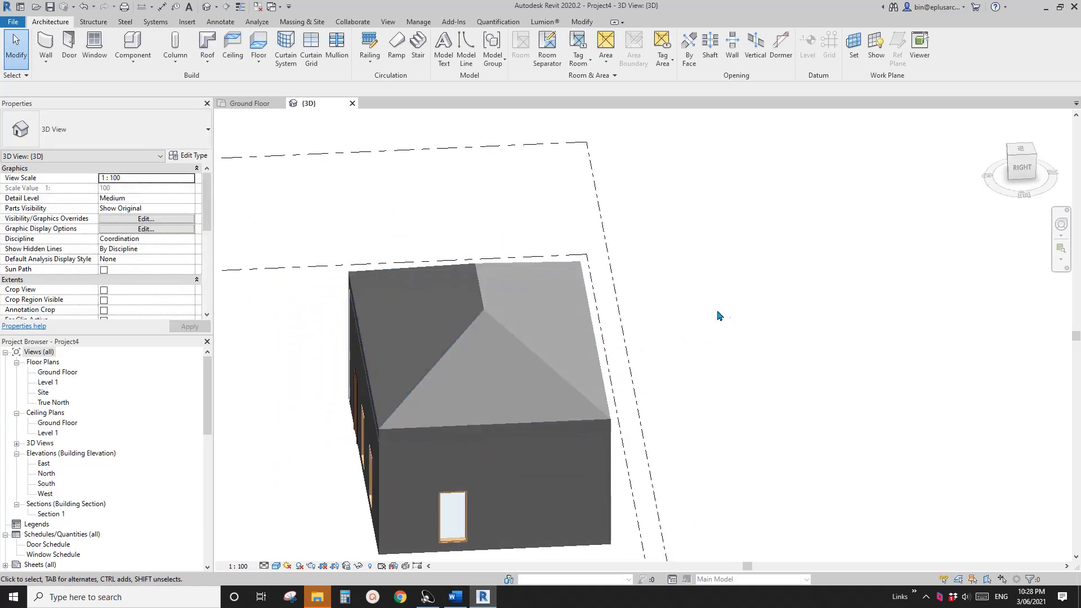
{"action": "middle_click_drag", "start_coordinate": [632, 340], "coordinate": [684, 331], "text": "shift"}
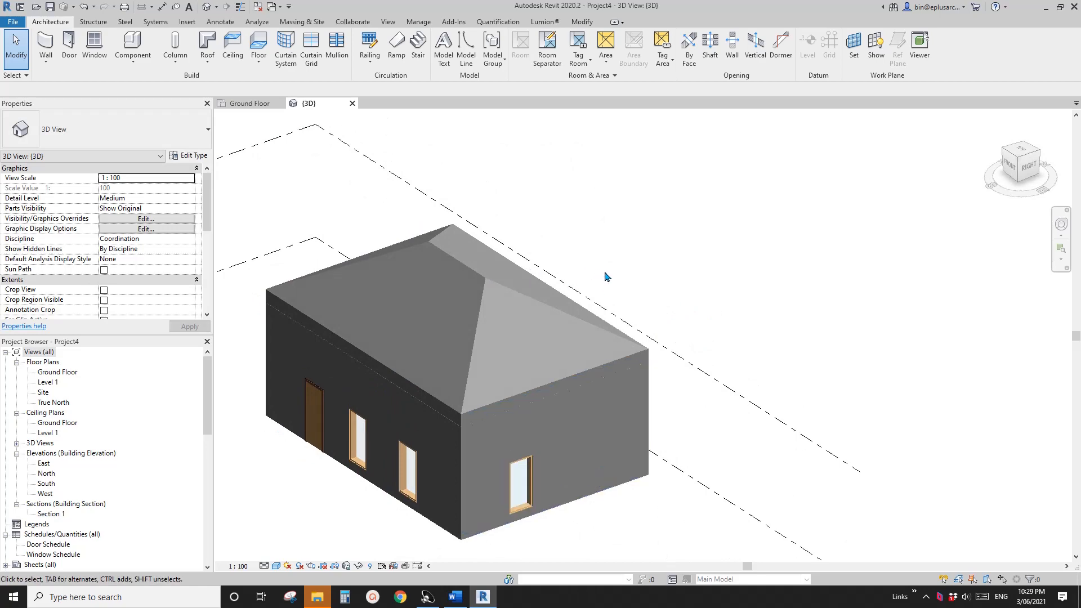
{"action": "middle_click_drag", "start_coordinate": [623, 294], "coordinate": [557, 345], "text": "shift"}
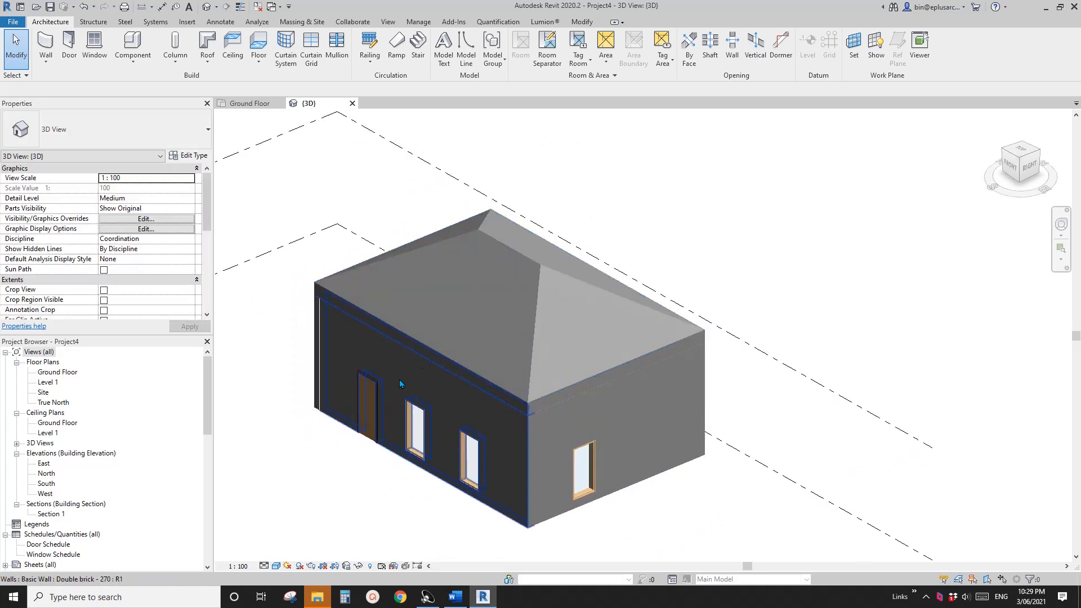
Turn Show Edges back on for the Shaded style in the Graphic Display Options and apply it
{"action": "left_click", "coordinate": [275, 566]}
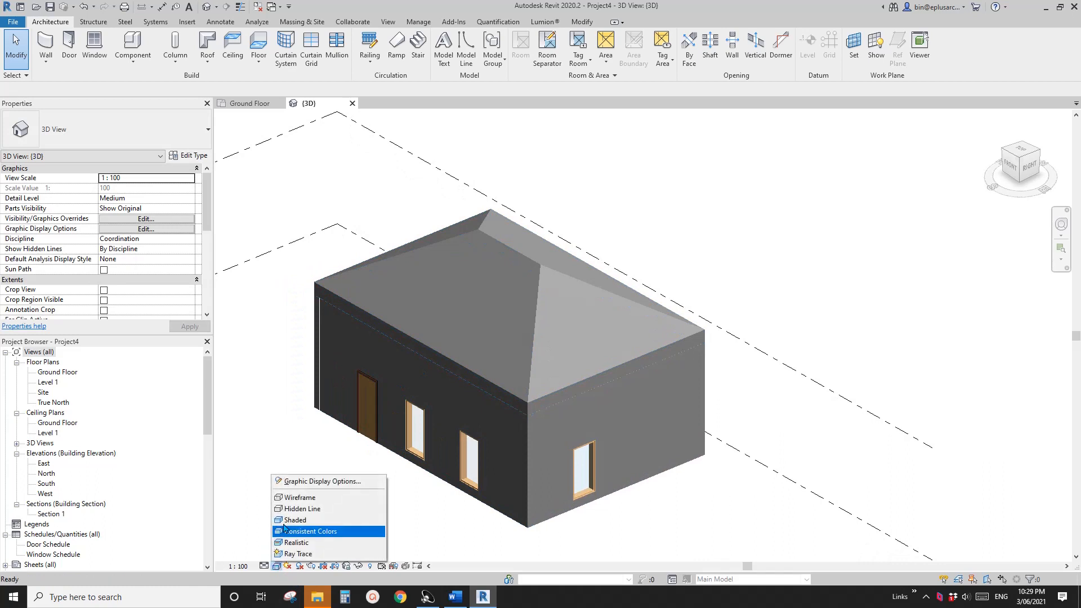
{"action": "left_click", "coordinate": [296, 482]}
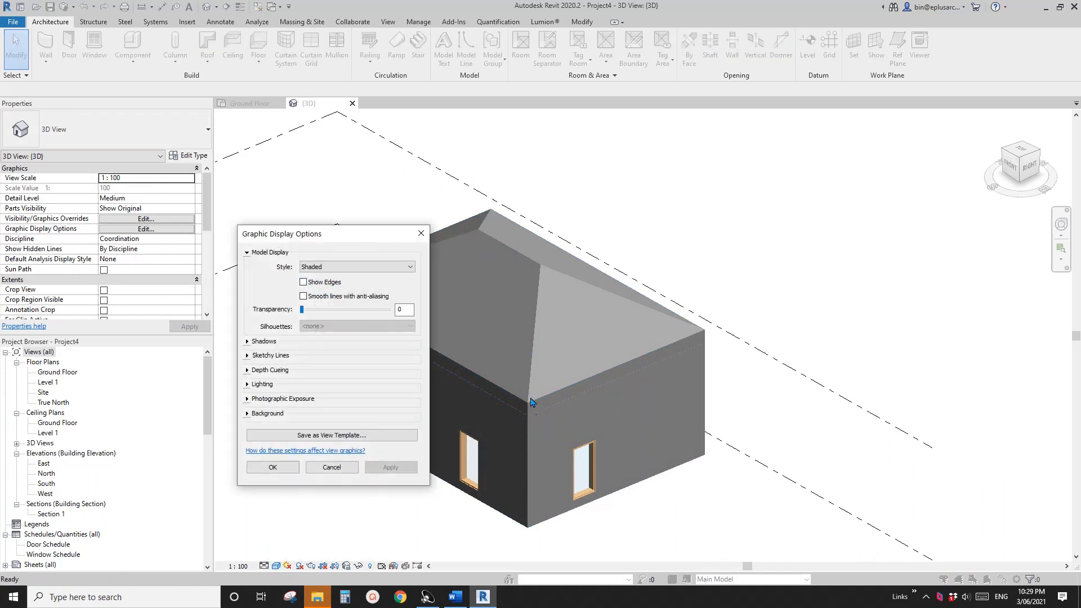
{"action": "left_click_drag", "start_coordinate": [297, 228], "coordinate": [209, 214]}
{"action": "left_click", "coordinate": [215, 269]}
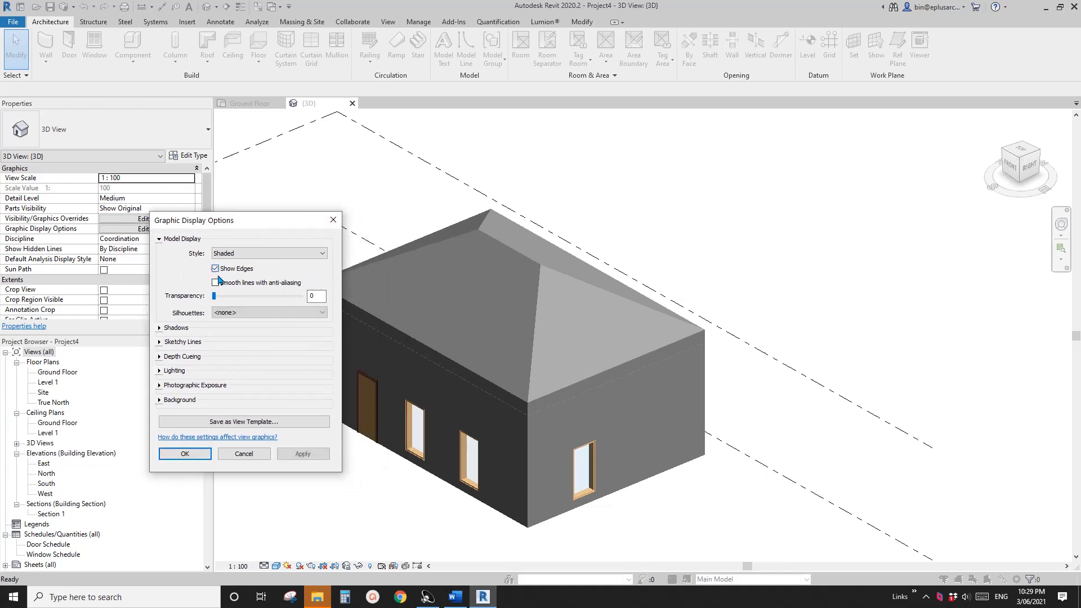
{"action": "left_click", "coordinate": [305, 455]}
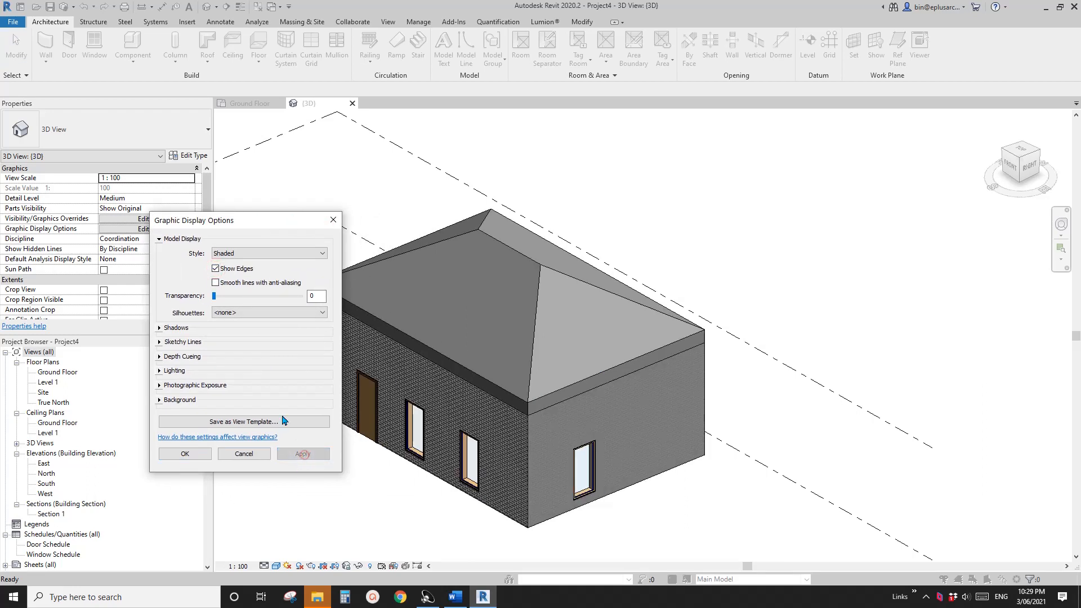
Enable smooth lines with anti-aliasing in the Graphic Display Options, apply it, and examine the roof edges up close
{"action": "left_click", "coordinate": [216, 282]}
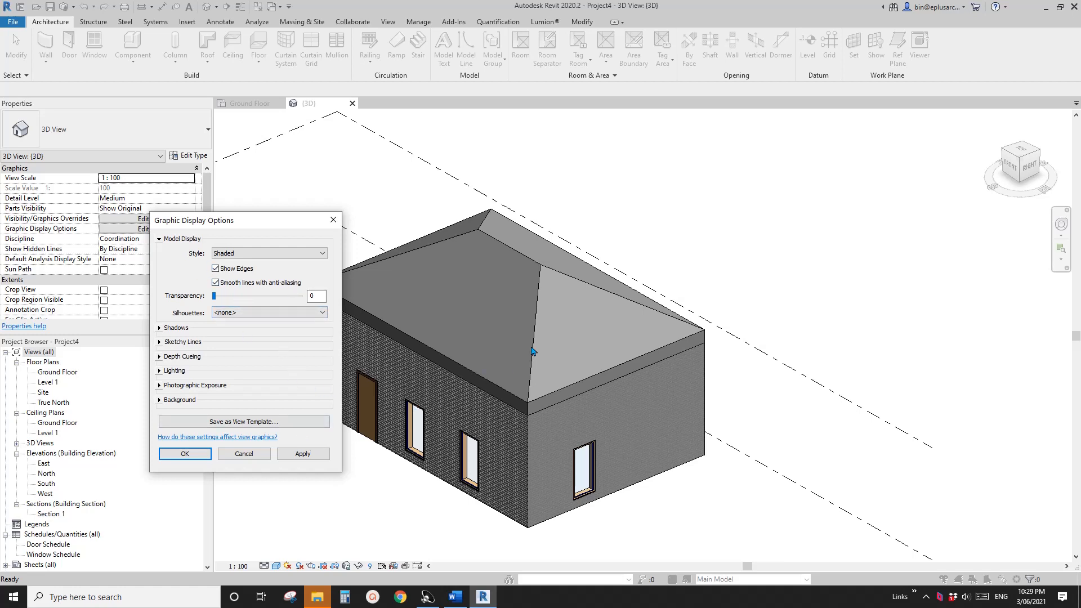
{"action": "left_click", "coordinate": [303, 453]}
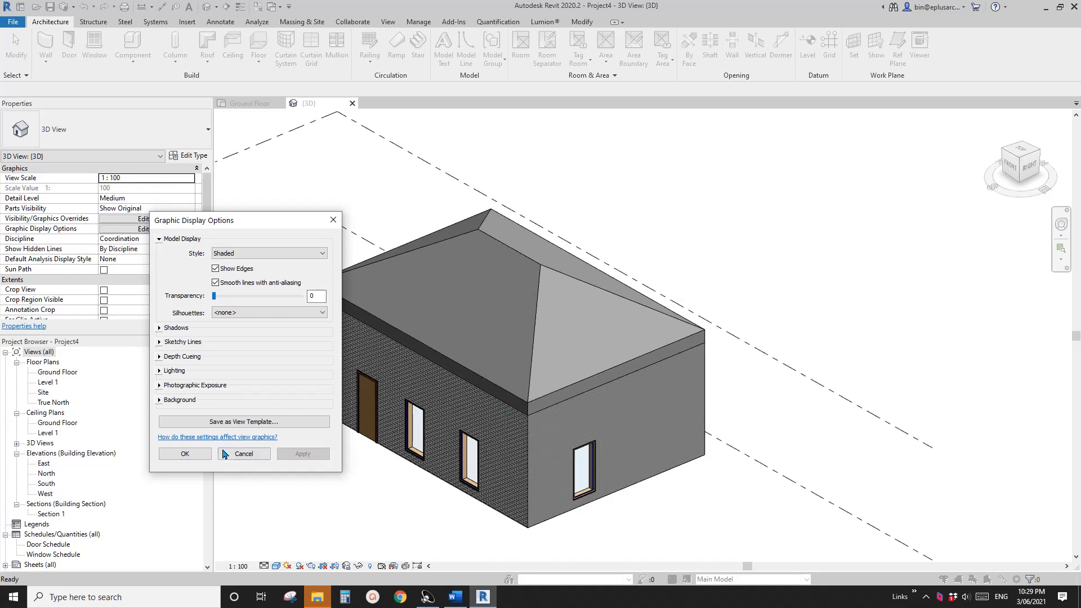
{"action": "left_click", "coordinate": [244, 454]}
{"action": "scroll", "coordinate": [435, 433], "scroll_direction": "up", "scroll_amount": 3}
{"action": "middle_click_drag", "start_coordinate": [435, 433], "coordinate": [474, 435]}
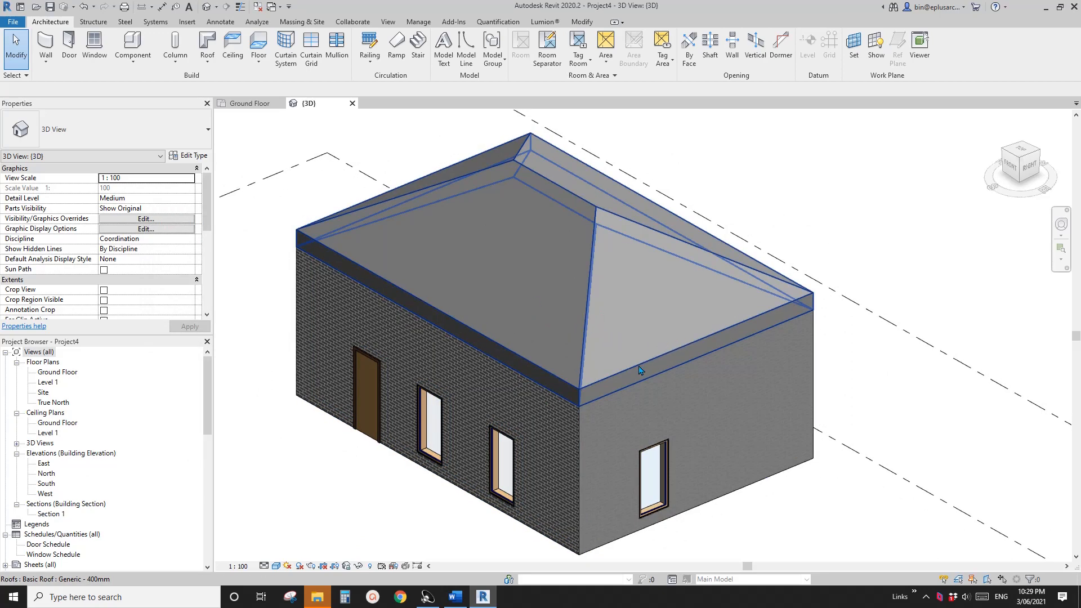
{"action": "scroll", "coordinate": [580, 279], "scroll_direction": "up", "scroll_amount": 1}
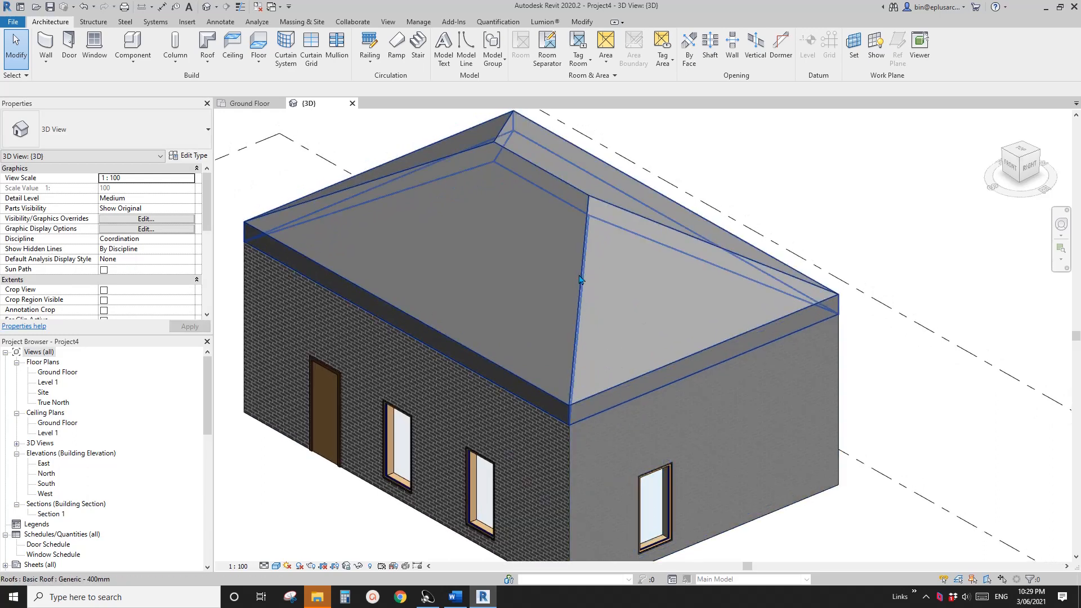
Turn off smooth lines with anti-aliasing in the view's Graphic Display Options and apply the change
{"action": "left_click", "coordinate": [277, 567]}
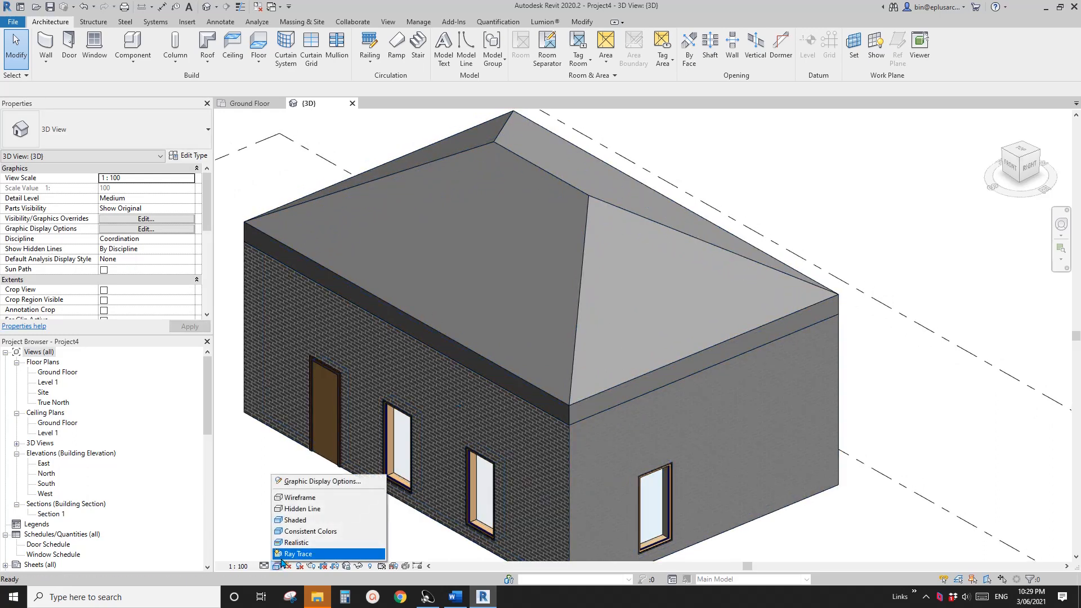
{"action": "left_click", "coordinate": [307, 481]}
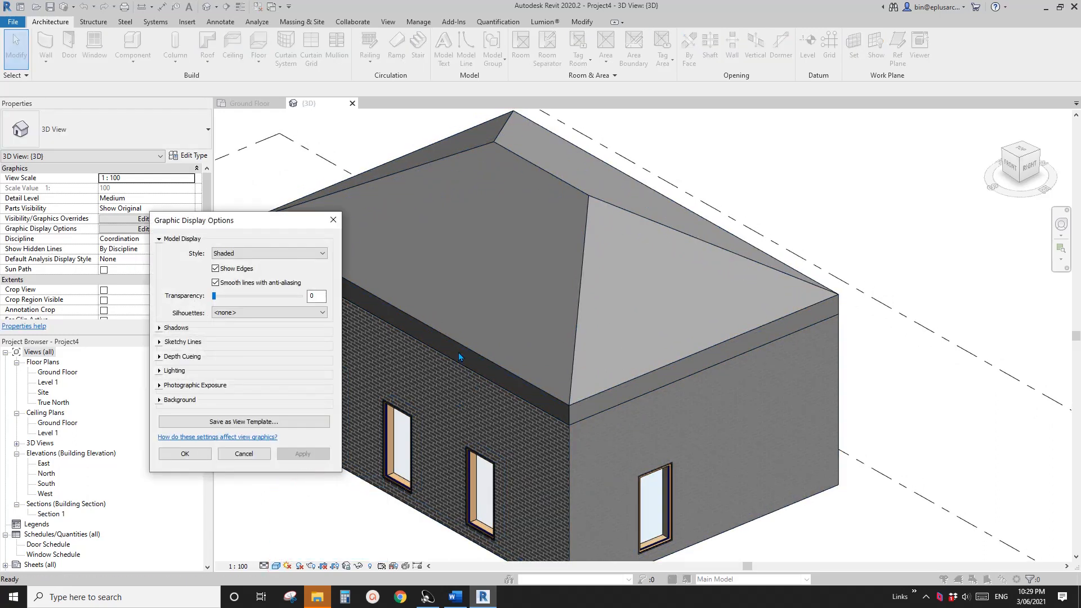
{"action": "left_click_drag", "start_coordinate": [290, 225], "coordinate": [250, 225]}
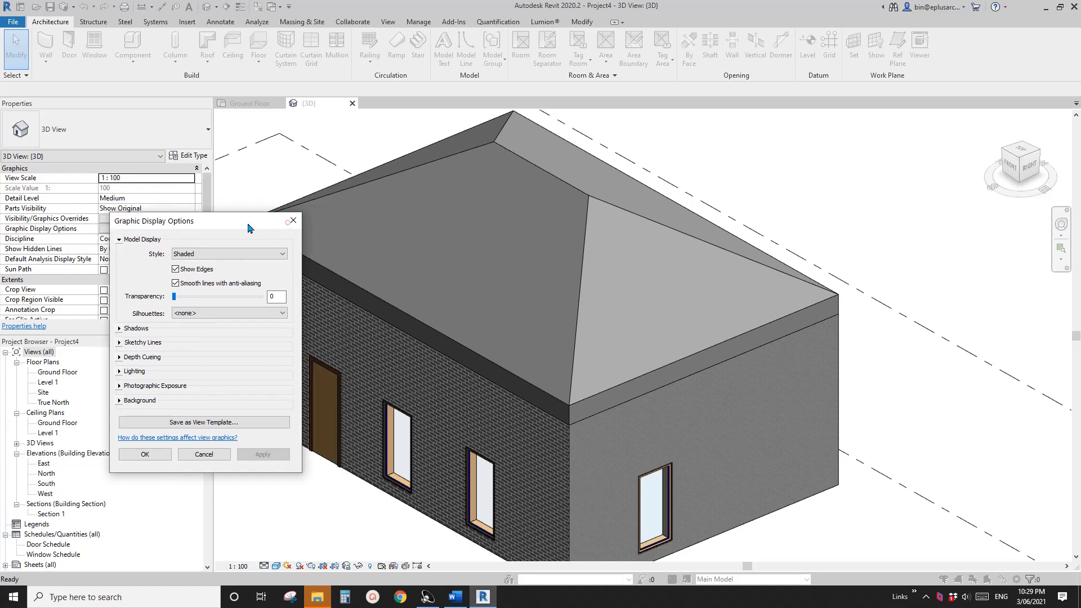
{"action": "left_click", "coordinate": [176, 283]}
{"action": "left_click", "coordinate": [263, 455]}
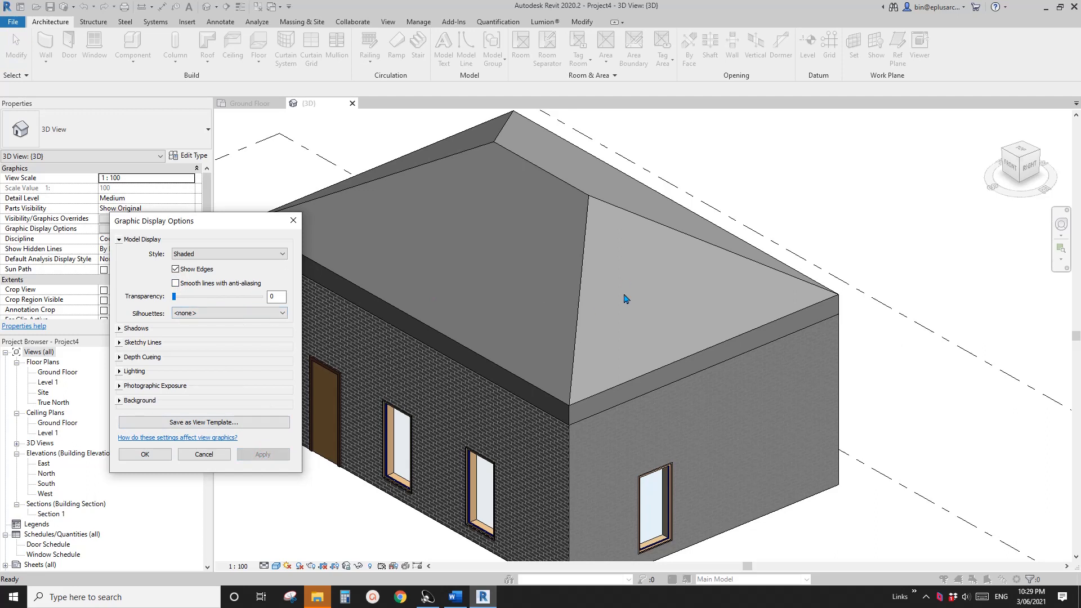
Set the model transparency to 20 in the Graphic Display Options and apply it
{"action": "left_click_drag", "start_coordinate": [232, 219], "coordinate": [294, 208]}
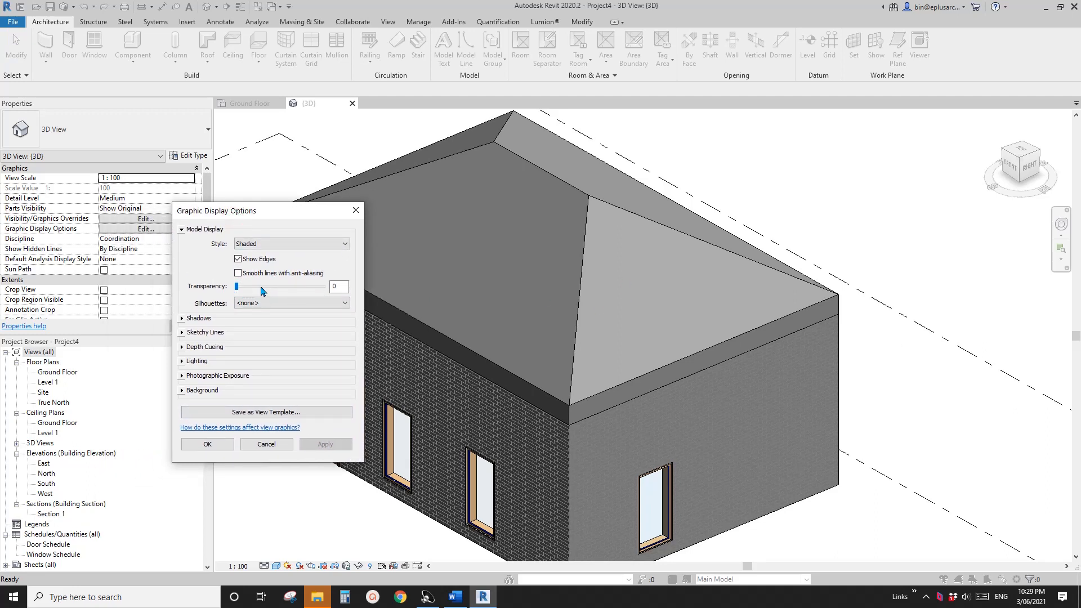
{"action": "left_click_drag", "start_coordinate": [237, 286], "coordinate": [254, 287]}
{"action": "left_click", "coordinate": [326, 444]}
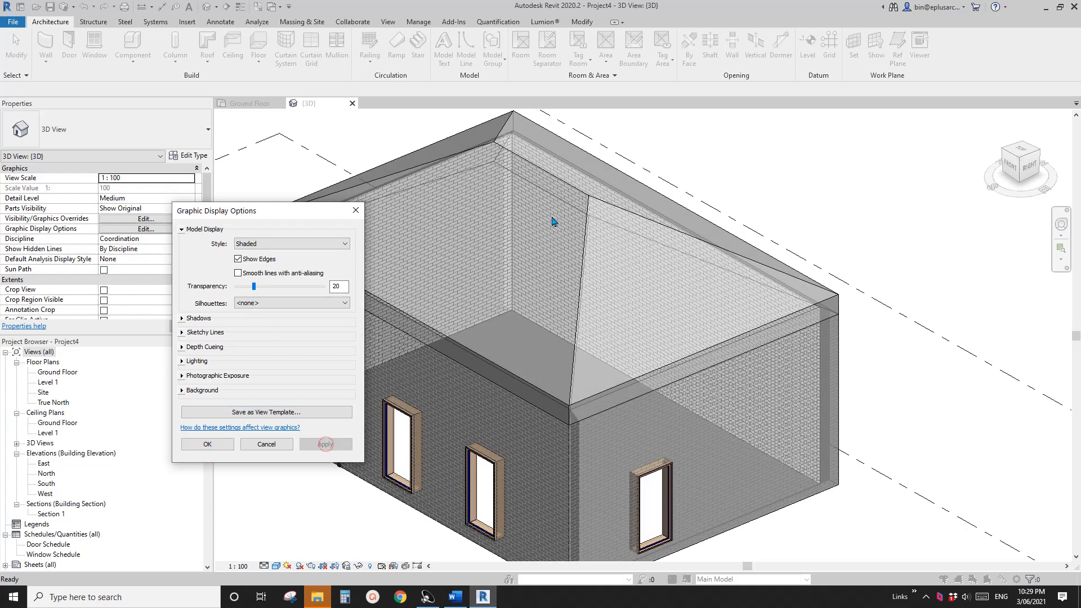
Lower the model transparency to 1 and apply it to the shaded house
{"action": "left_click", "coordinate": [246, 286]}
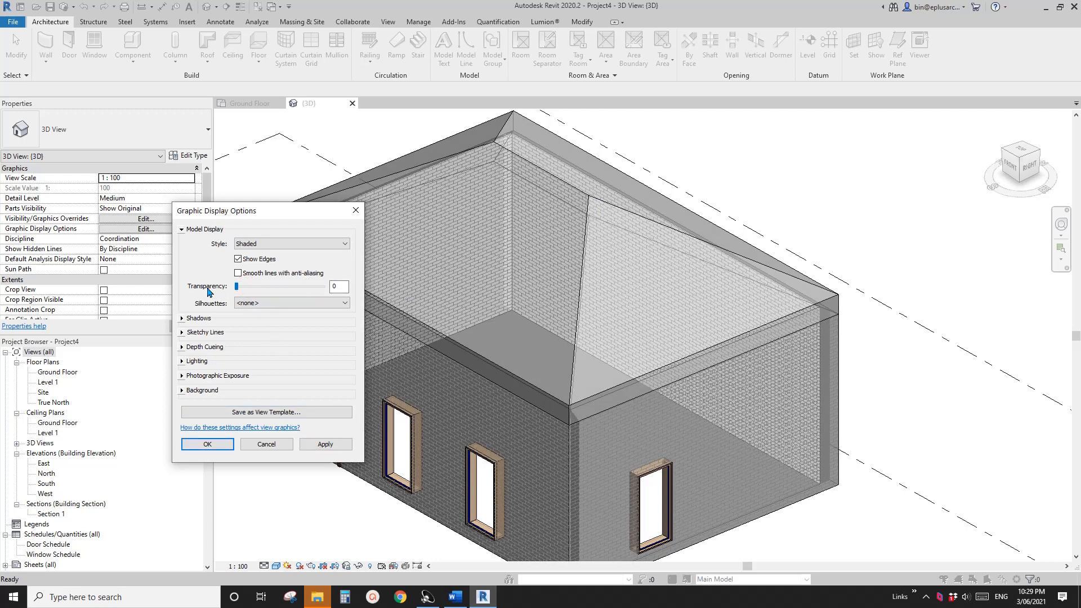
{"action": "double_click", "coordinate": [340, 287]}
{"action": "type", "text": "1"}
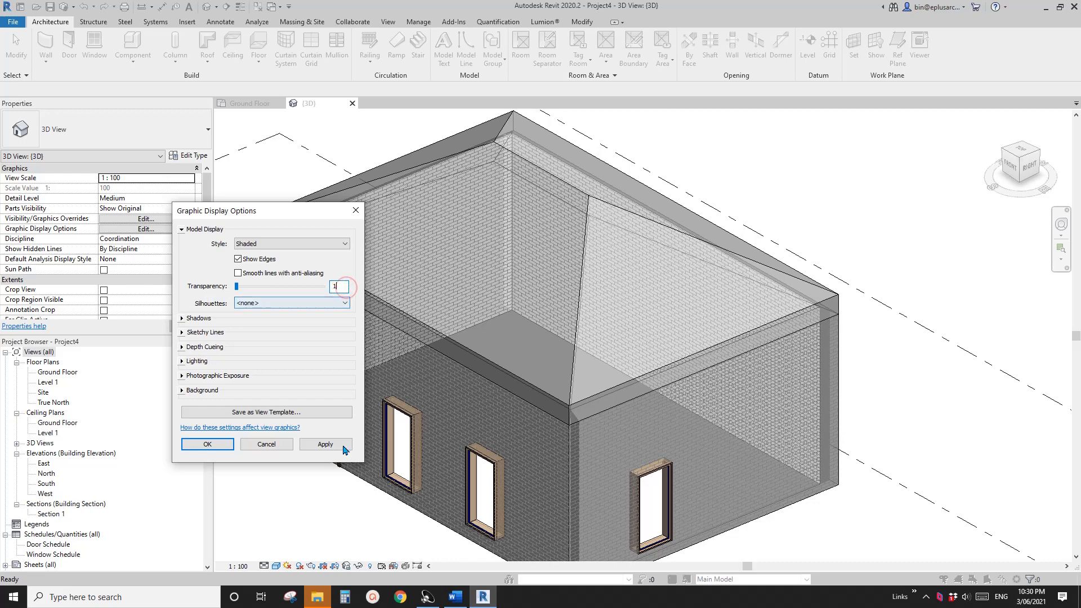
{"action": "left_click", "coordinate": [325, 444]}
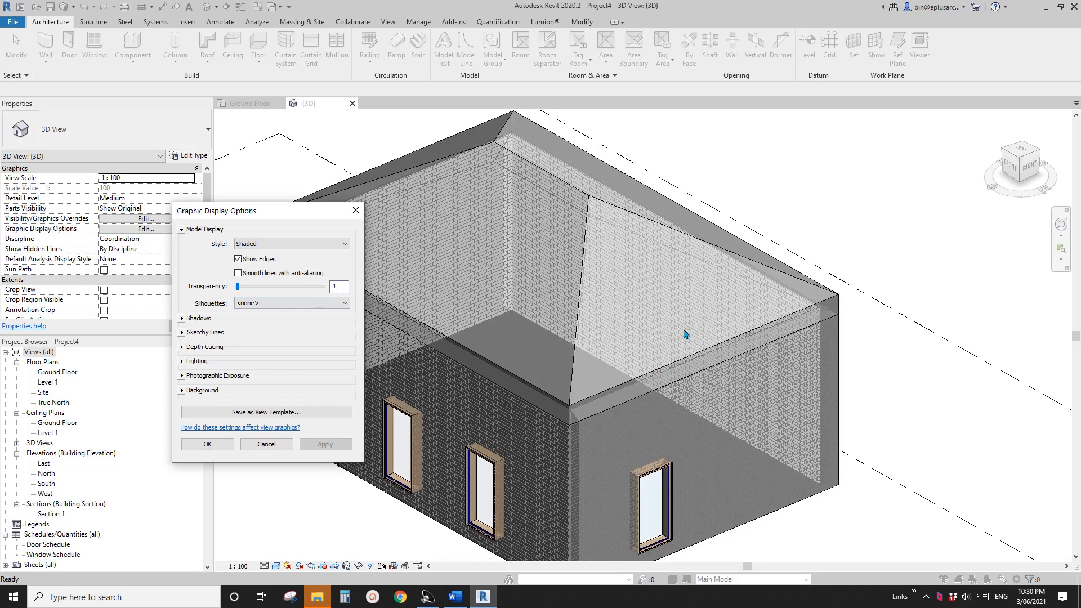
Raise the model transparency in stages through 61 and 81 up to 100, applying it to the house
{"action": "left_click", "coordinate": [304, 285]}
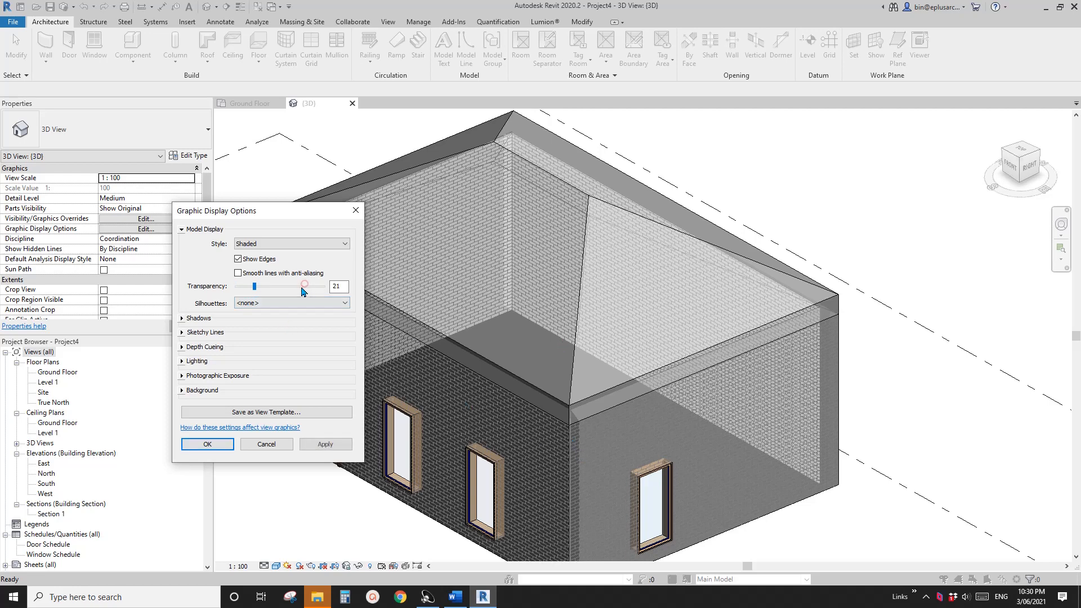
{"action": "left_click", "coordinate": [326, 445]}
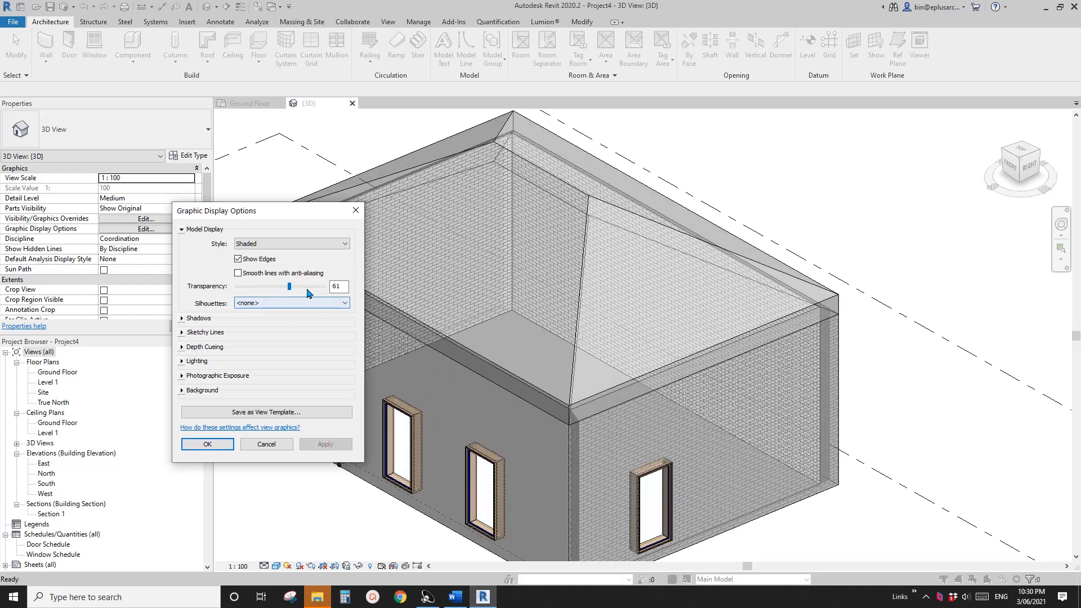
{"action": "left_click", "coordinate": [306, 287]}
{"action": "left_click", "coordinate": [342, 448]}
{"action": "left_click", "coordinate": [308, 287]}
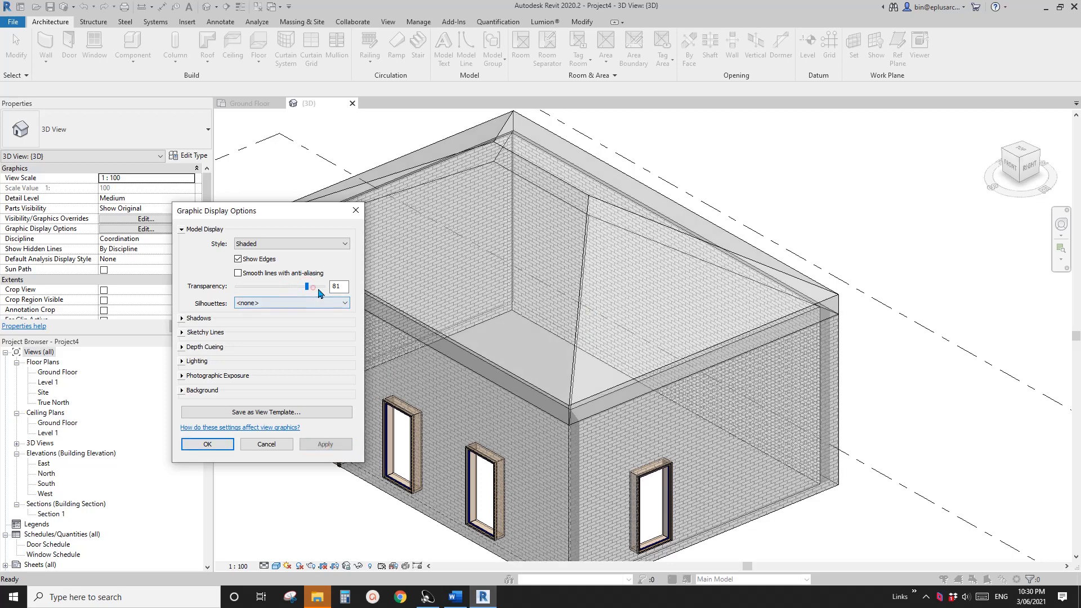
{"action": "left_click", "coordinate": [308, 287]}
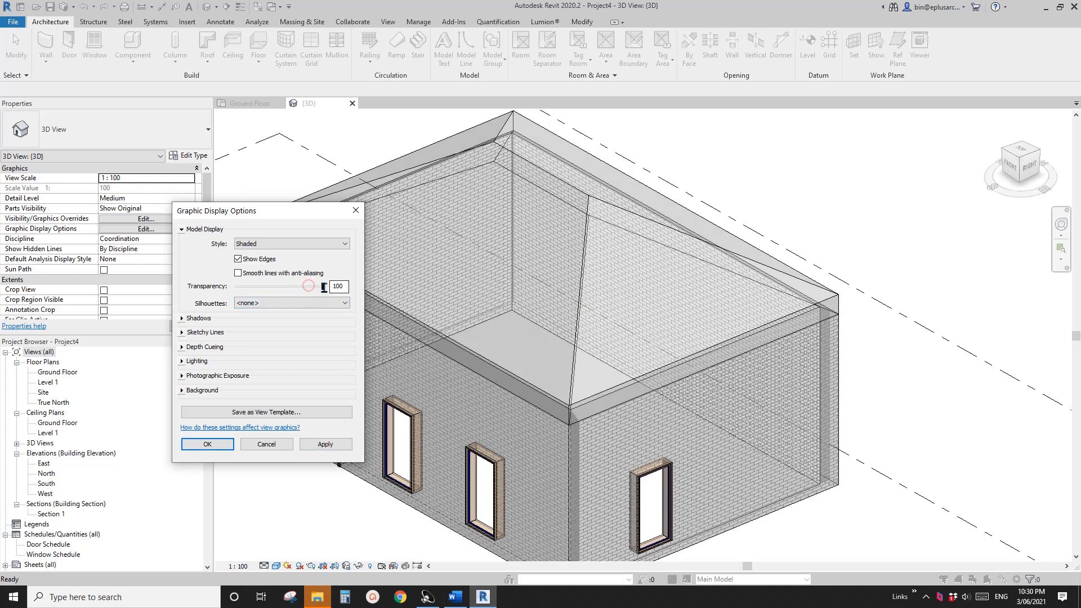
{"action": "left_click", "coordinate": [338, 447]}
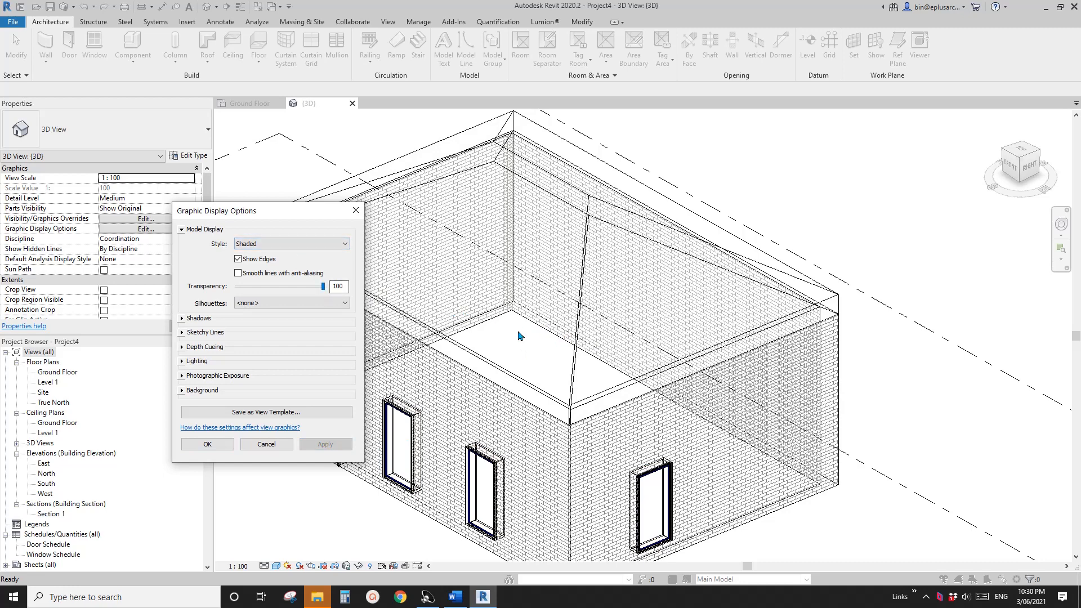
Reset the model transparency to 0 and accept the Graphic Display Options
{"action": "left_click_drag", "start_coordinate": [322, 286], "coordinate": [235, 286]}
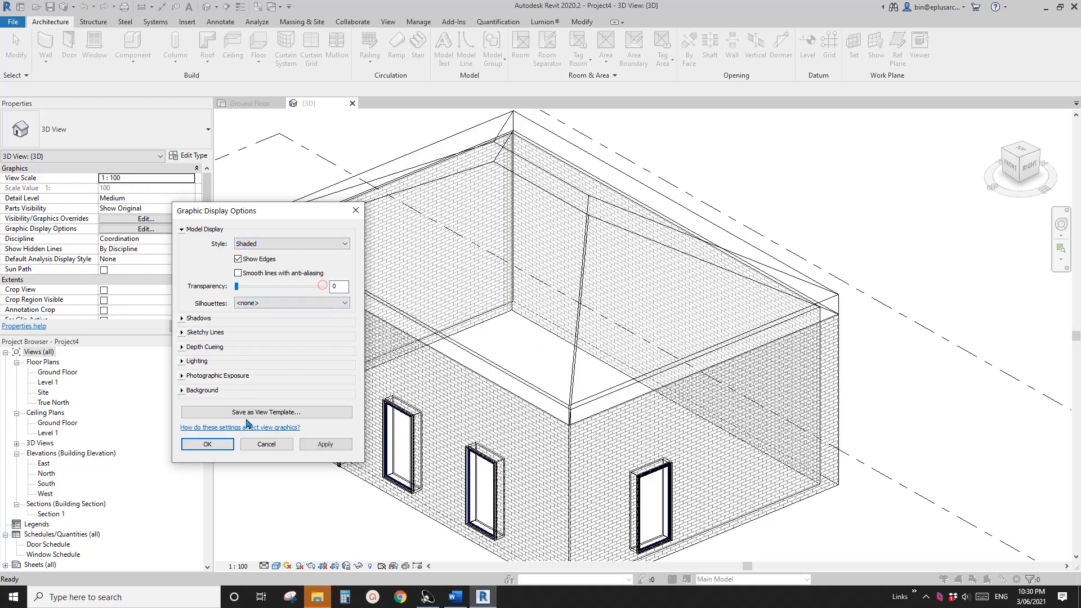
{"action": "left_click", "coordinate": [218, 444]}
{"action": "middle_click_drag", "start_coordinate": [437, 397], "coordinate": [434, 403]}
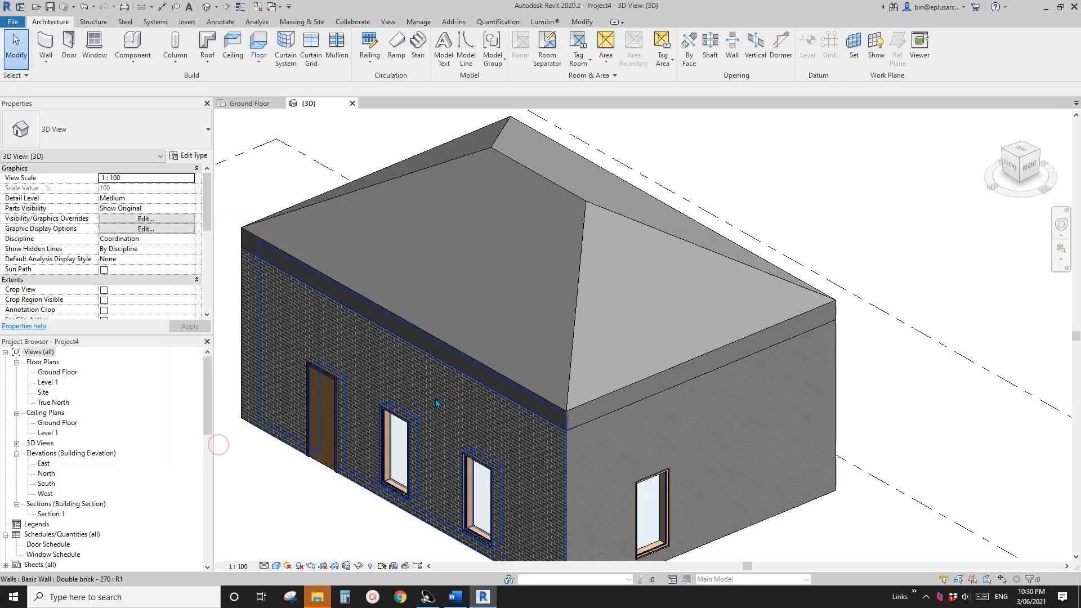
Reopen the Graphic Display Options and try a model transparency of 5 on the house
{"action": "left_click", "coordinate": [275, 566]}
{"action": "left_click", "coordinate": [301, 483]}
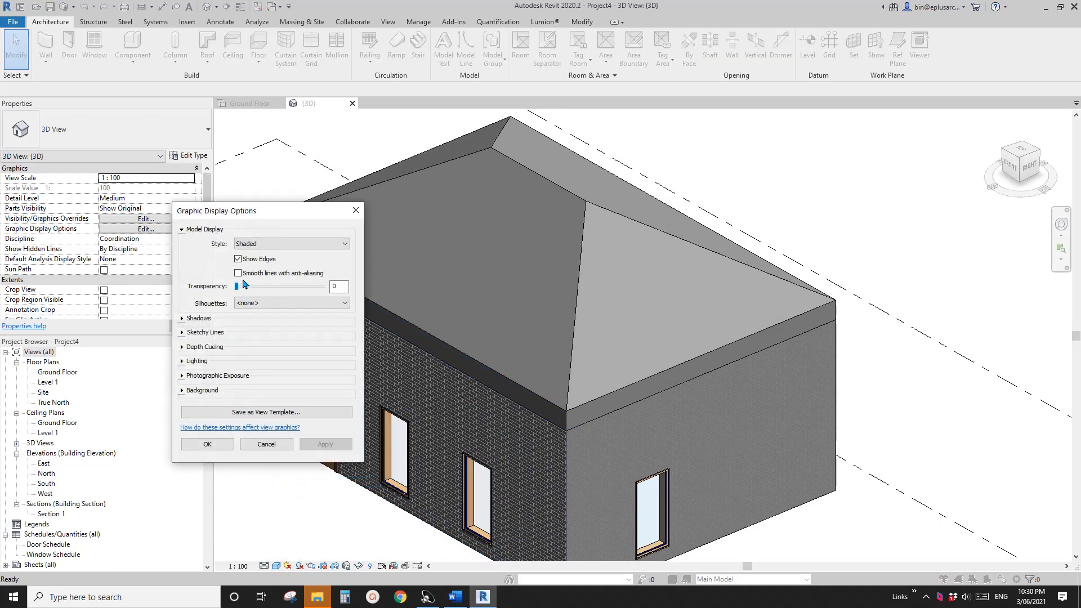
{"action": "left_click", "coordinate": [256, 304]}
{"action": "left_click", "coordinate": [232, 288]}
{"action": "left_click", "coordinate": [324, 286]}
{"action": "type", "text": "5"}
{"action": "left_click", "coordinate": [252, 275]}
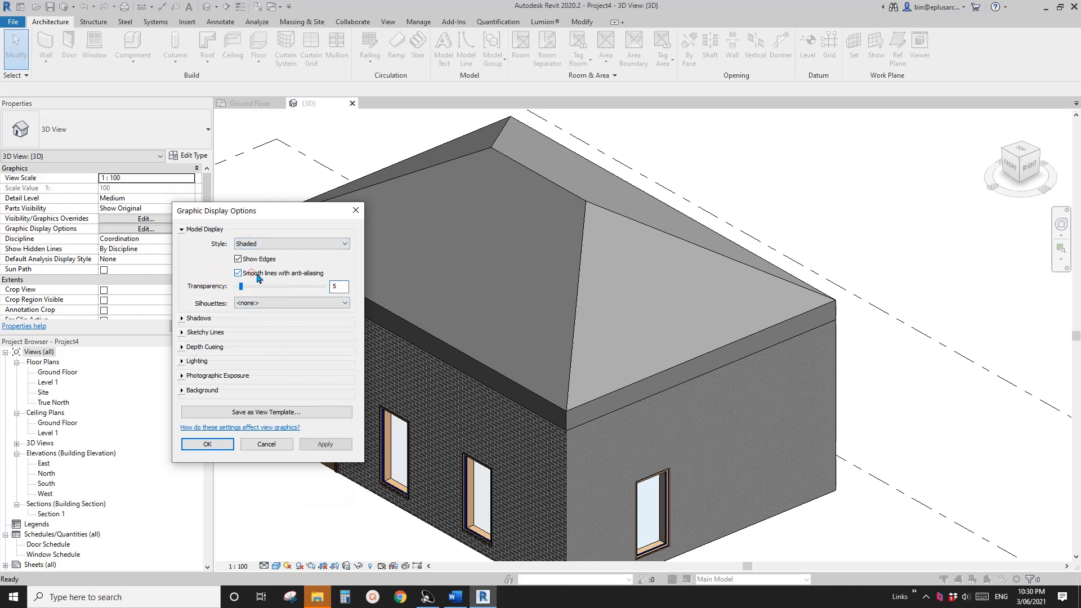
{"action": "left_click", "coordinate": [332, 446]}
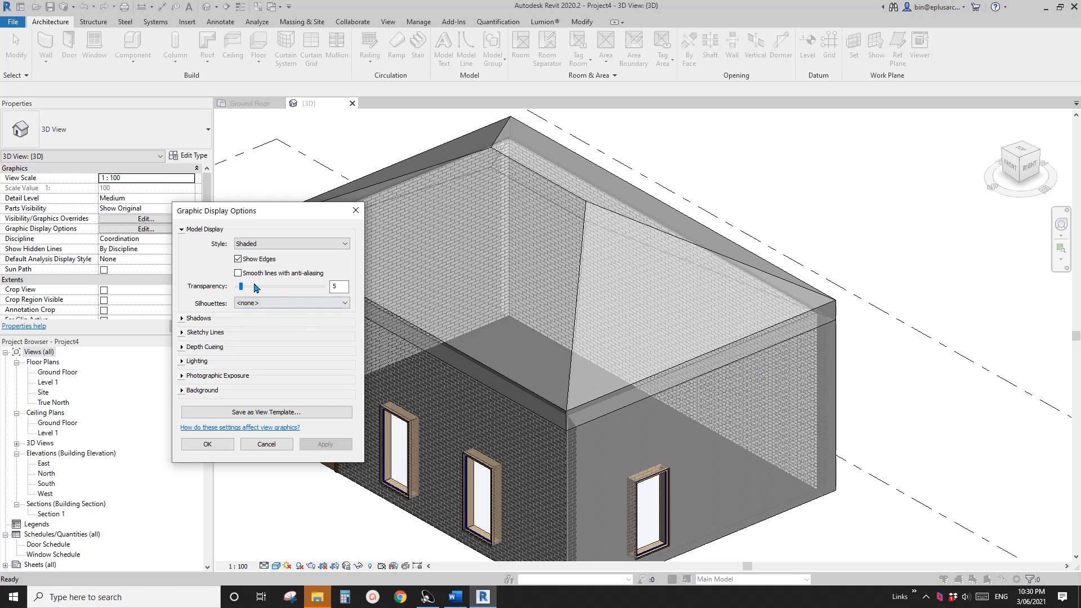
Return the model transparency to 0, accept the Graphic Display Options, and examine the shaded house from another angle
{"action": "left_click_drag", "start_coordinate": [241, 286], "coordinate": [219, 293]}
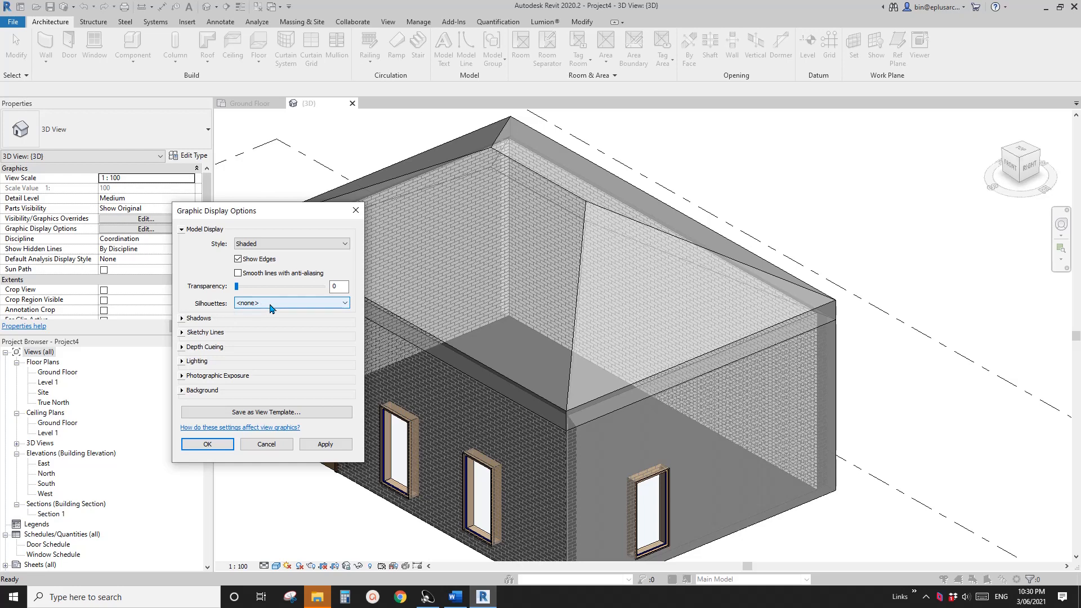
{"action": "left_click_drag", "start_coordinate": [320, 216], "coordinate": [281, 204]}
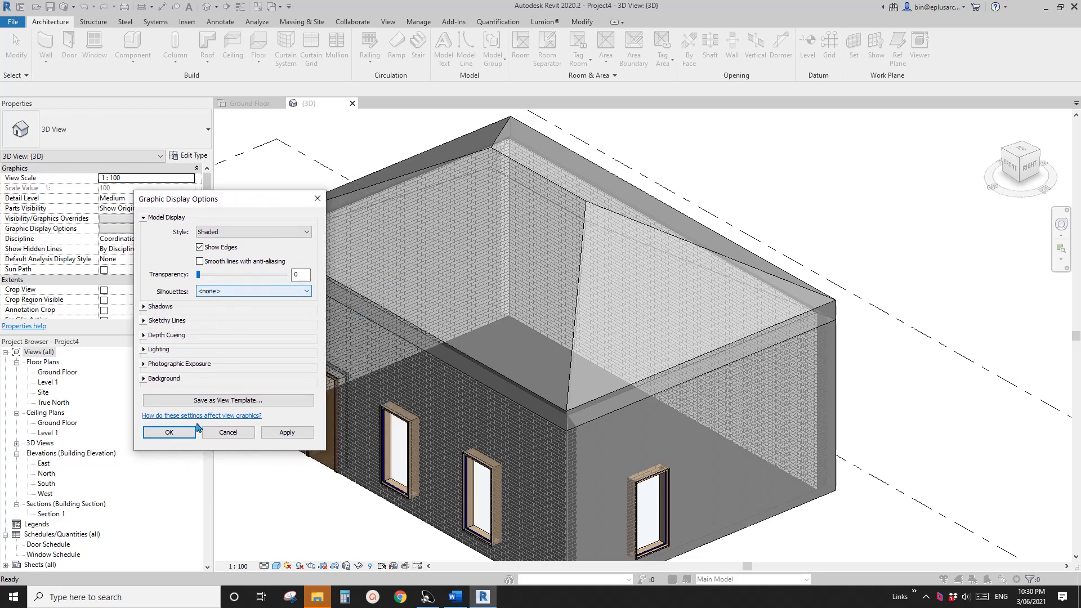
{"action": "left_click", "coordinate": [174, 437]}
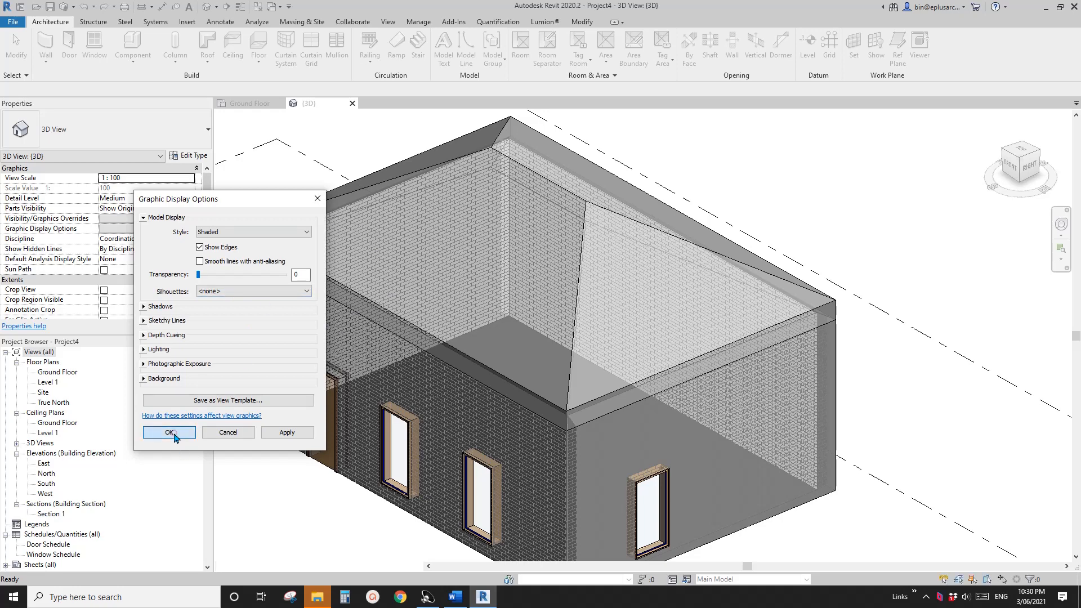
{"action": "scroll", "coordinate": [454, 337], "scroll_direction": "down", "scroll_amount": 2}
{"action": "scroll", "coordinate": [473, 285], "scroll_direction": "up", "scroll_amount": 2}
{"action": "mouse_move", "coordinate": [541, 372]}
{"action": "middle_mouse_down", "text": "shift"}
{"action": "mouse_move", "coordinate": [571, 355]}
{"action": "mouse_move", "coordinate": [603, 374]}
{"action": "middle_mouse_up", "text": "shift"}
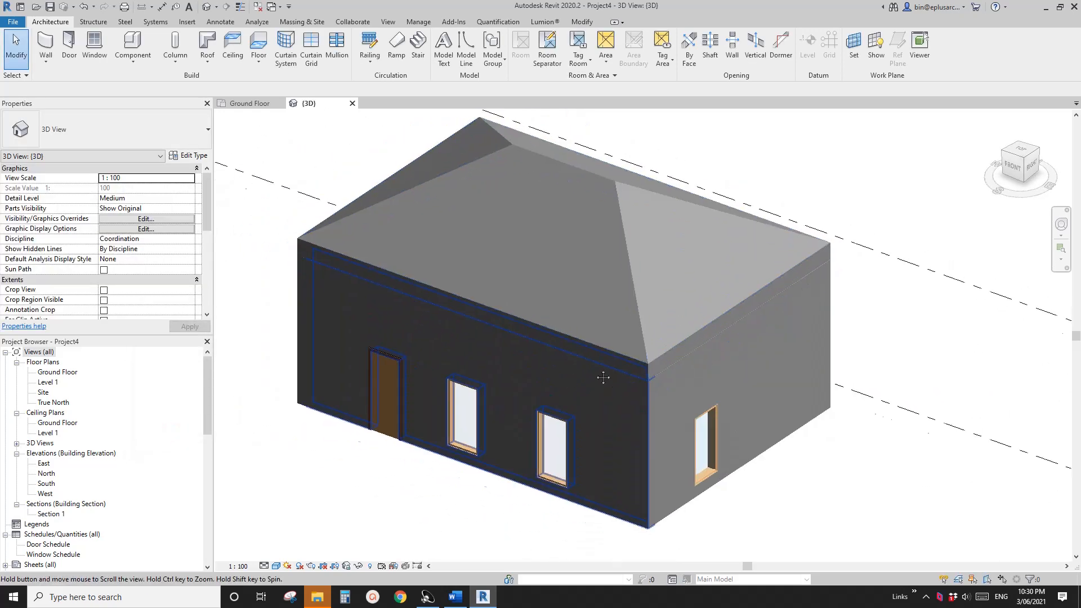
{"action": "scroll", "coordinate": [642, 414], "scroll_direction": "up", "scroll_amount": 3}
{"action": "scroll", "coordinate": [619, 404], "scroll_direction": "down", "scroll_amount": 2}
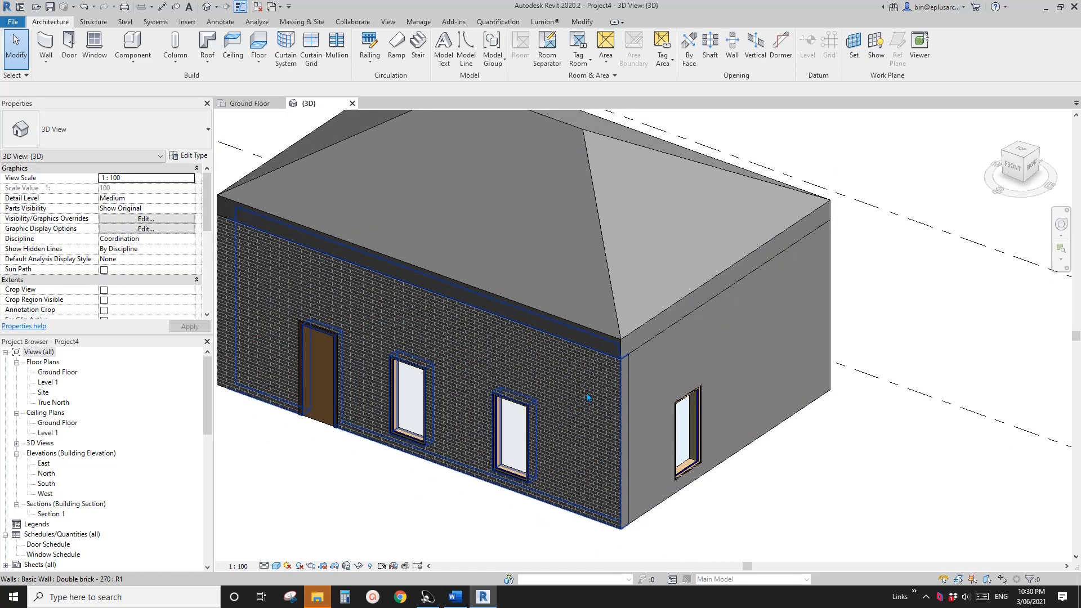
{"action": "scroll", "coordinate": [611, 393], "scroll_direction": "down", "scroll_amount": 1}
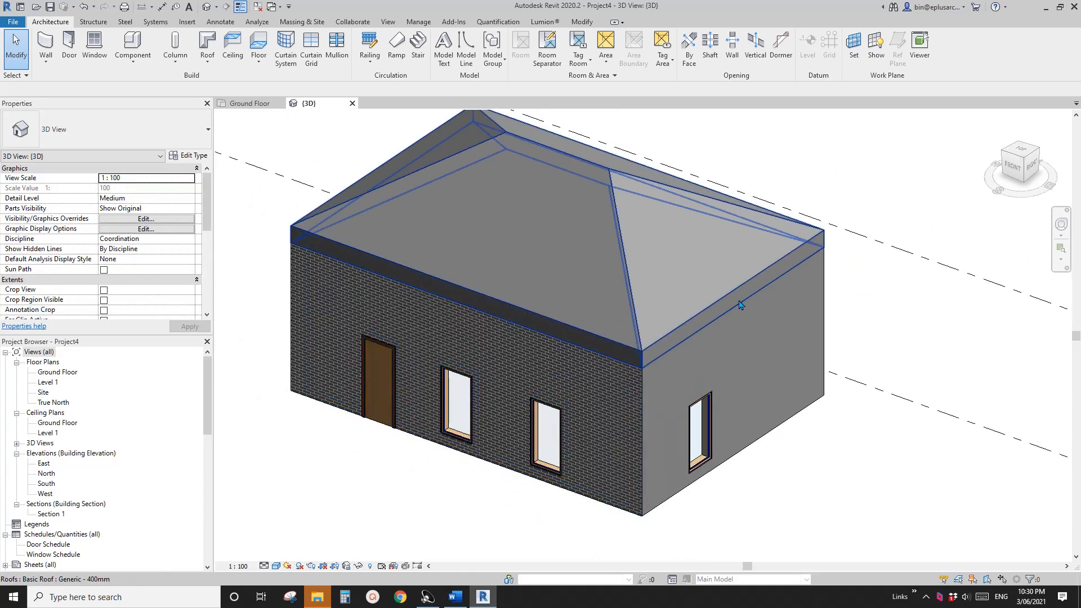
Change the 3D view's scale to 1 : 500 and examine its effect on the house's line weights and brick pattern
{"action": "left_click", "coordinate": [238, 566]}
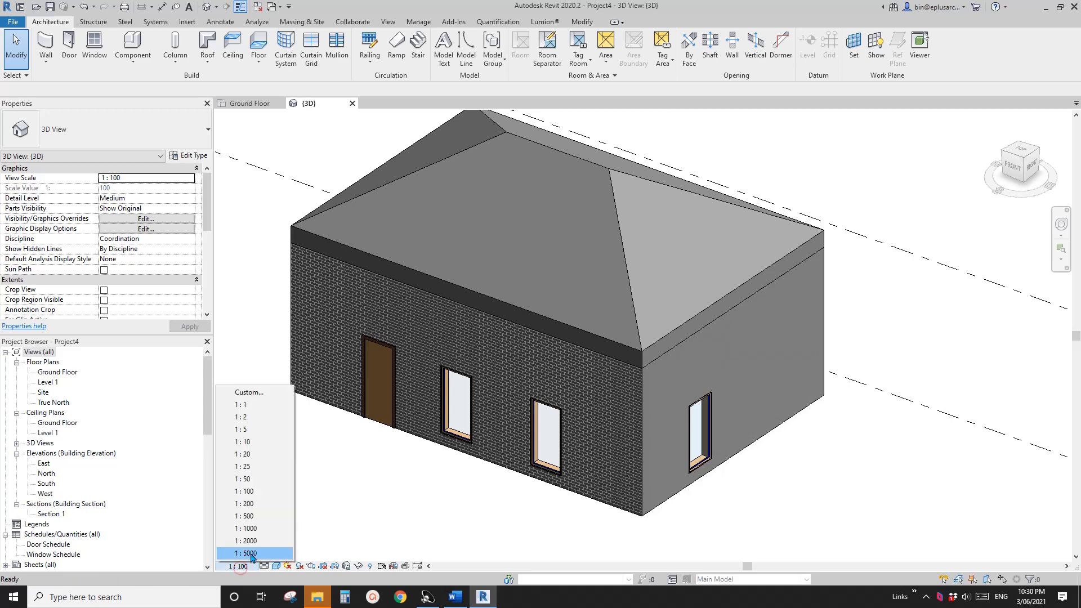
{"action": "left_click", "coordinate": [250, 517]}
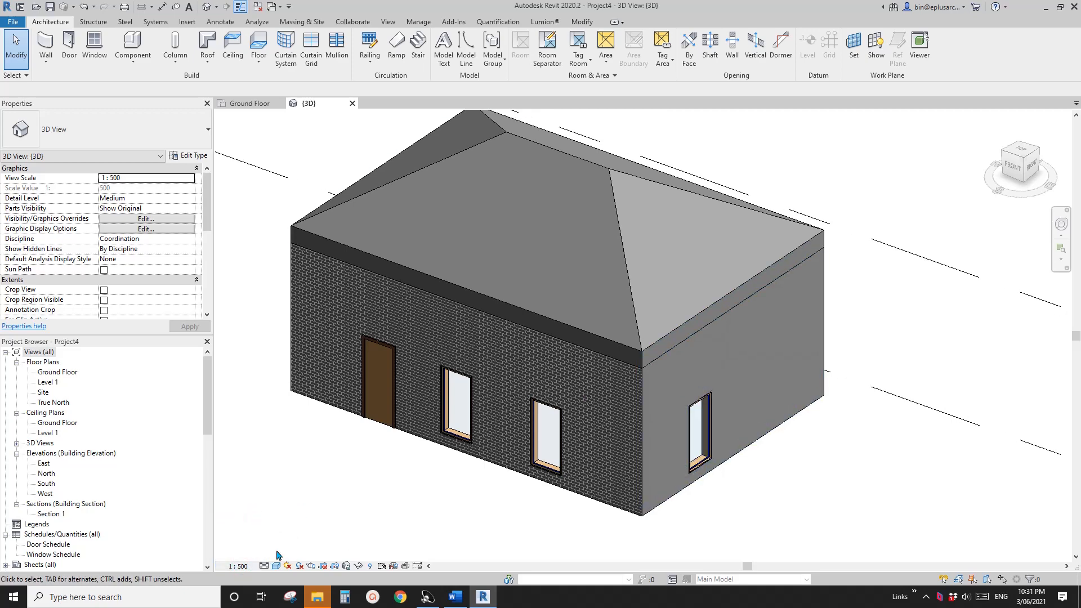
{"action": "scroll", "coordinate": [719, 382], "scroll_direction": "down", "scroll_amount": 1}
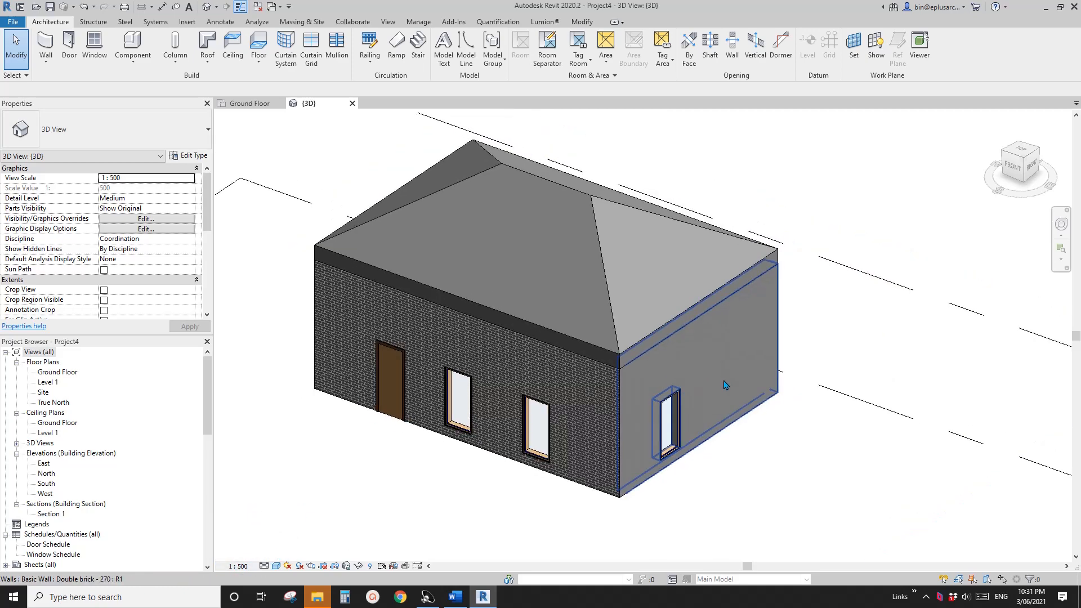
{"action": "scroll", "coordinate": [603, 437], "scroll_direction": "up", "scroll_amount": 3}
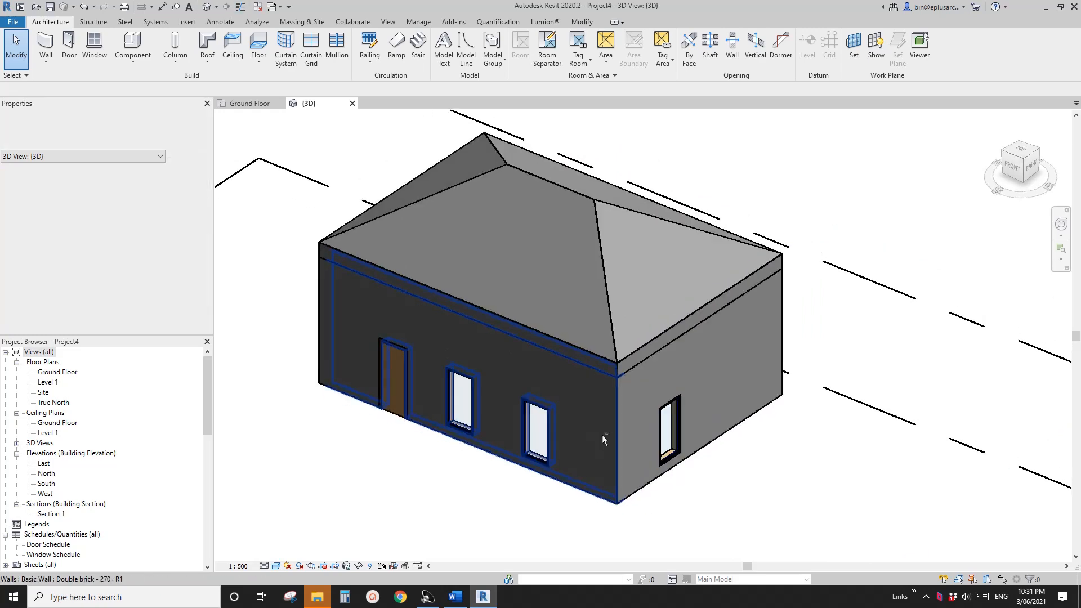
{"action": "scroll", "coordinate": [618, 504], "scroll_direction": "down", "scroll_amount": 1}
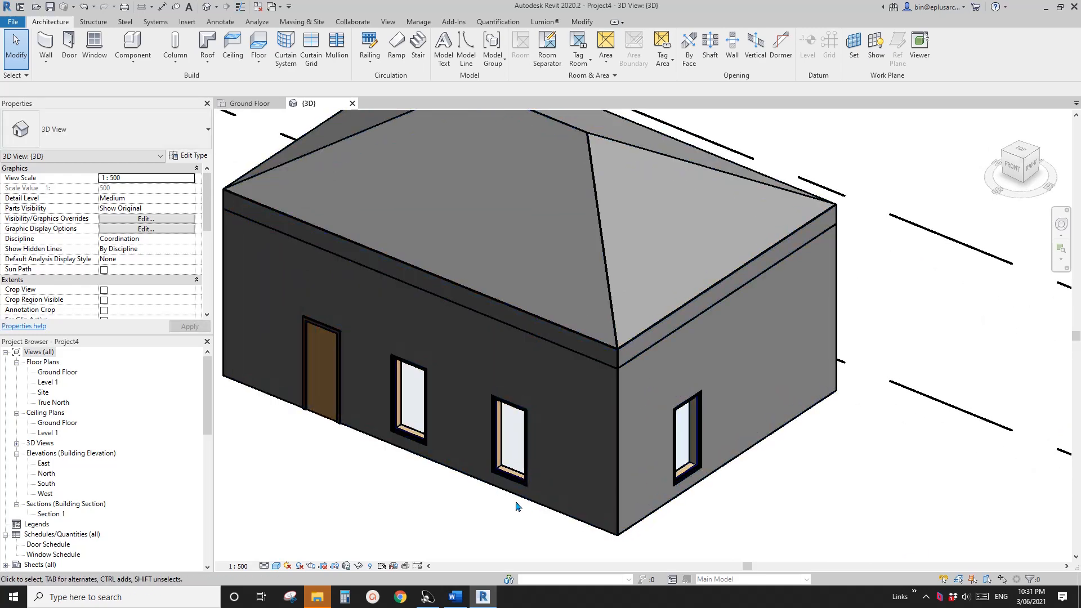
{"action": "scroll", "coordinate": [563, 501], "scroll_direction": "down", "scroll_amount": 1}
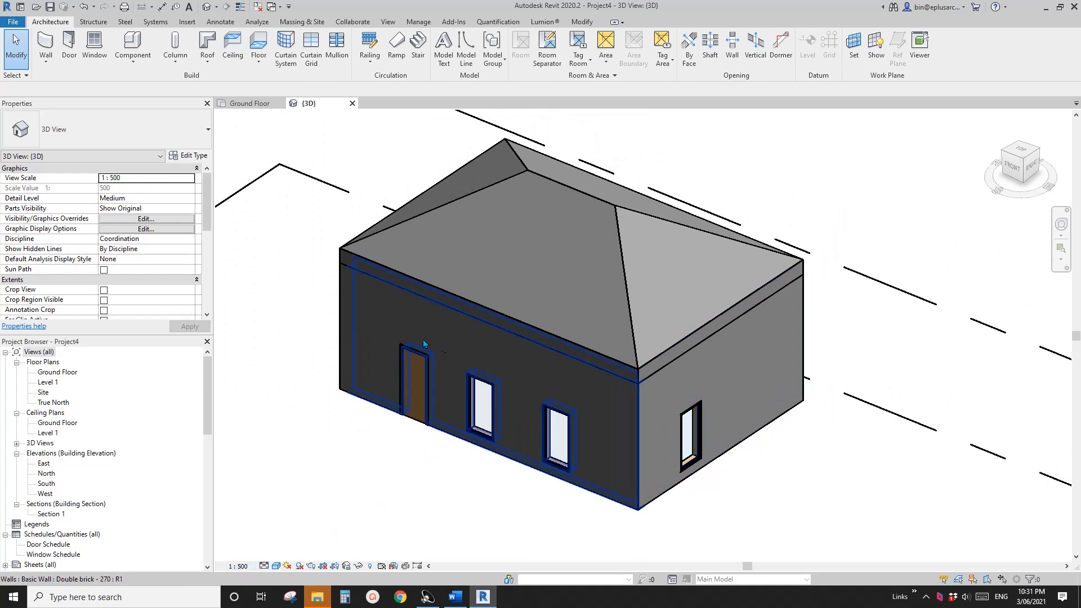
Set the 3D view's scale to 1 : 200 and examine the brick pattern and line weights on the house
{"action": "left_click", "coordinate": [238, 566]}
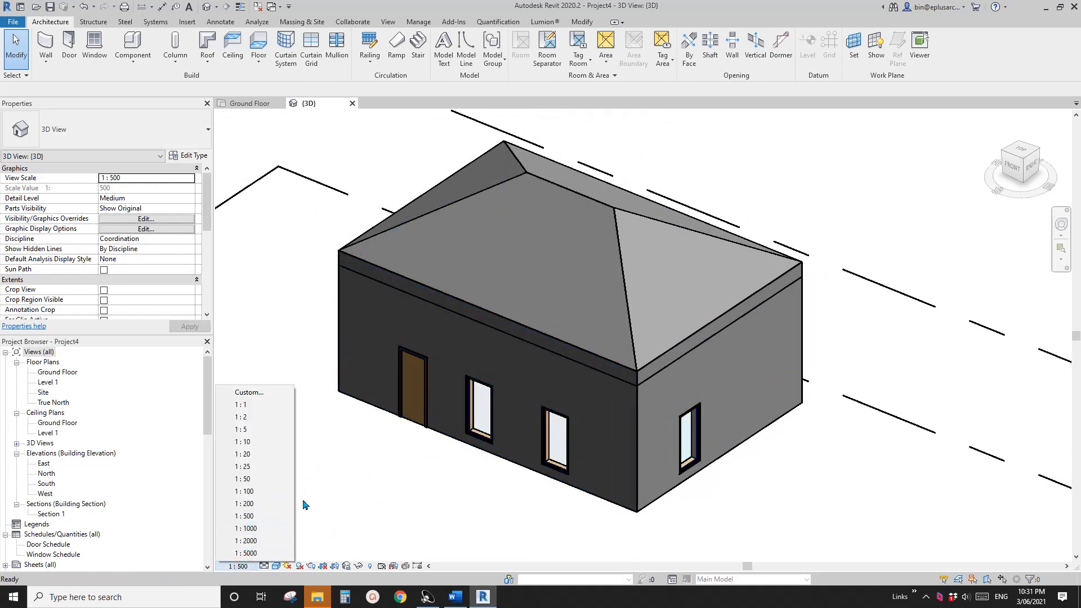
{"action": "left_click", "coordinate": [258, 506]}
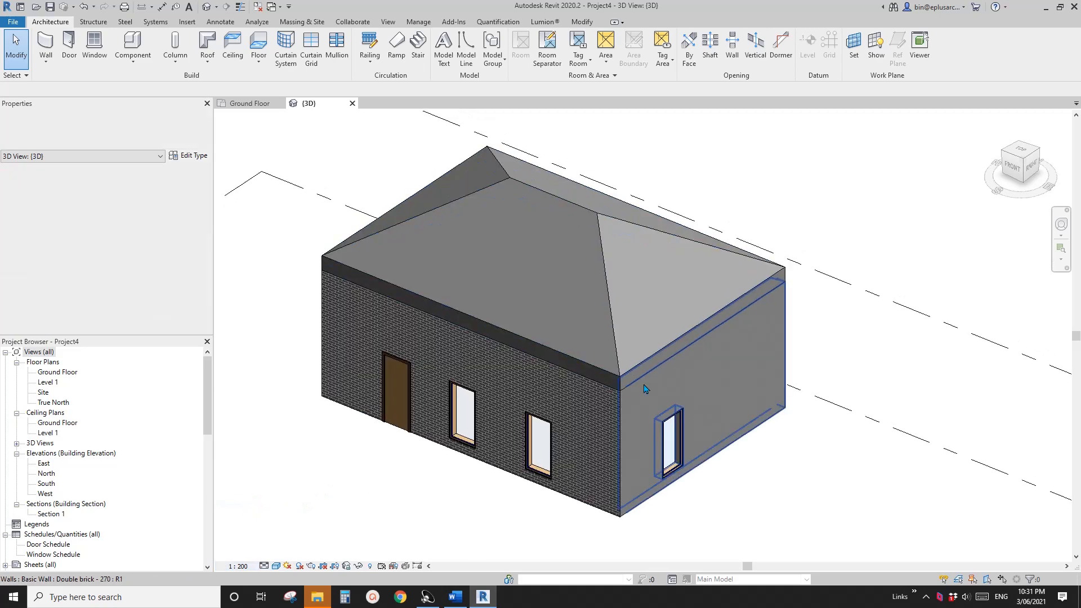
{"action": "scroll", "coordinate": [599, 384], "scroll_direction": "up", "scroll_amount": 3}
{"action": "scroll", "coordinate": [597, 383], "scroll_direction": "down", "scroll_amount": 3}
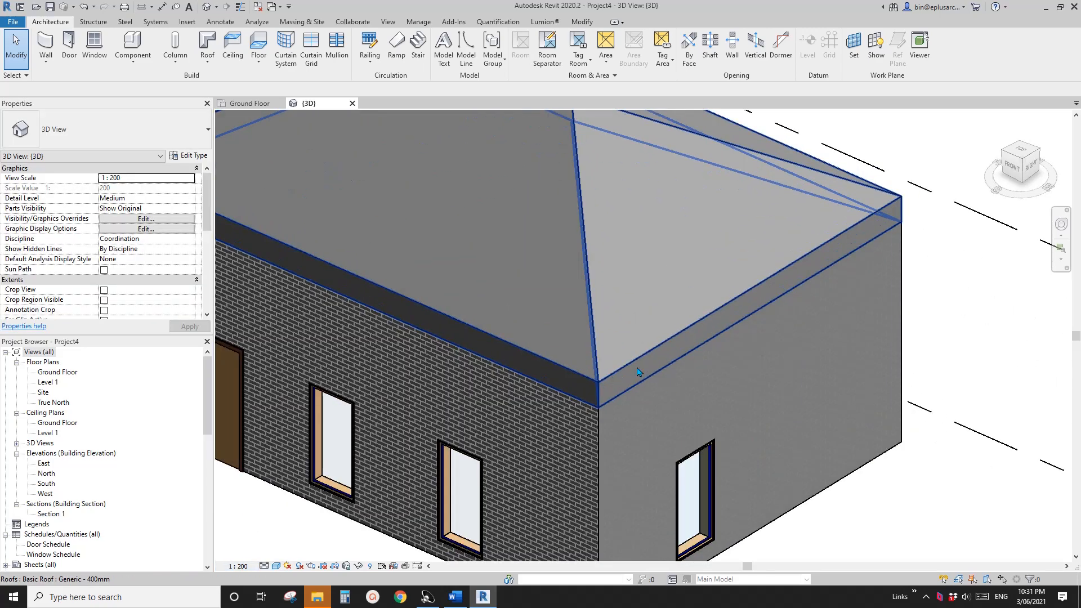
{"action": "scroll", "coordinate": [586, 385], "scroll_direction": "down", "scroll_amount": 1}
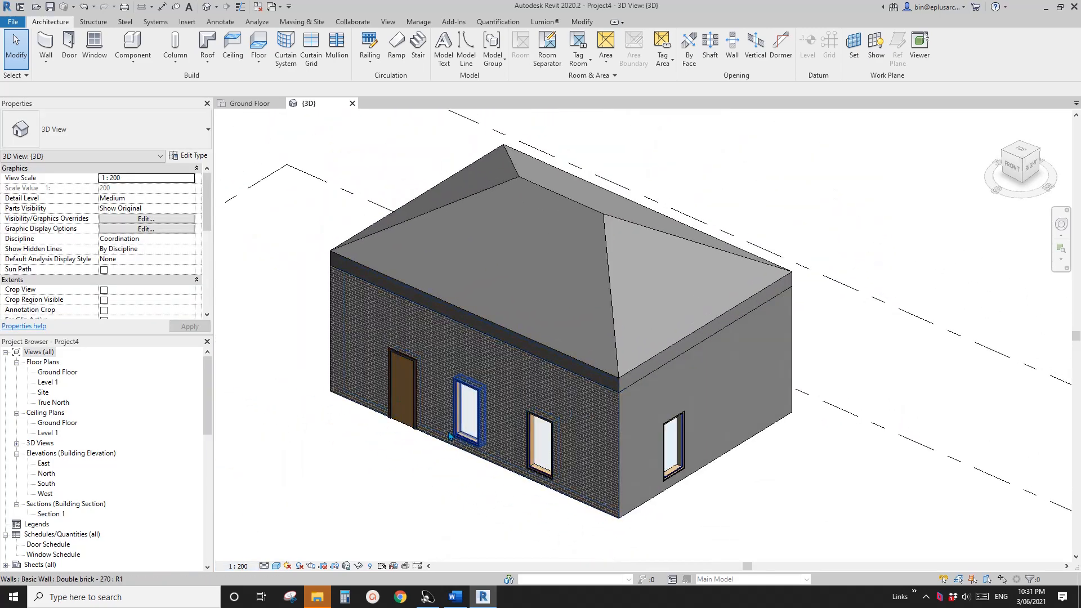
In the Graphic Display Options, set the silhouettes to Wide Lines, apply the change and accept it
{"action": "left_click", "coordinate": [276, 566]}
{"action": "left_click", "coordinate": [313, 482]}
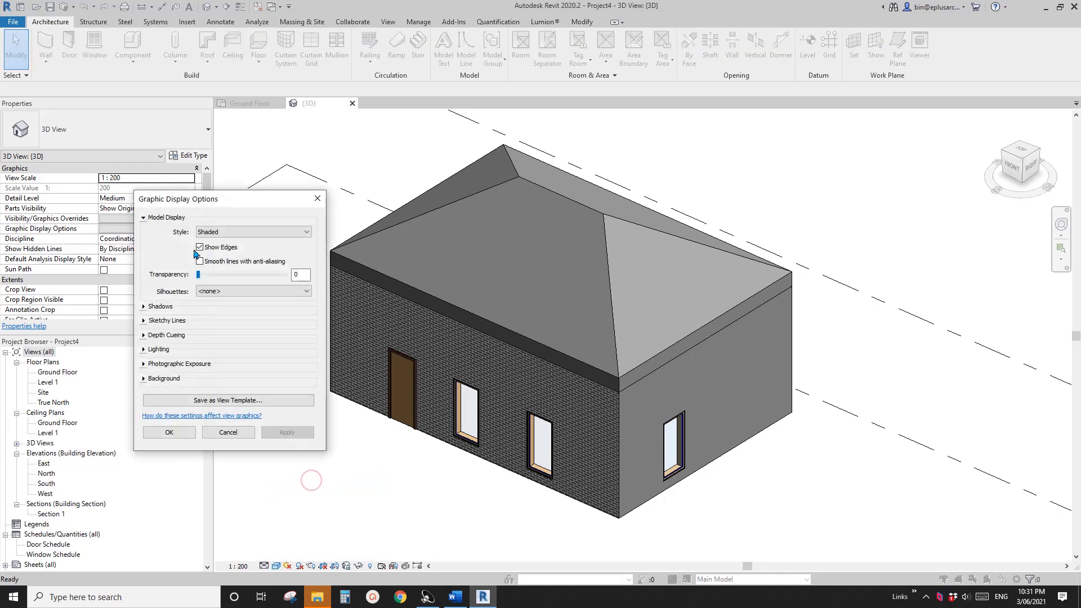
{"action": "left_click", "coordinate": [214, 291]}
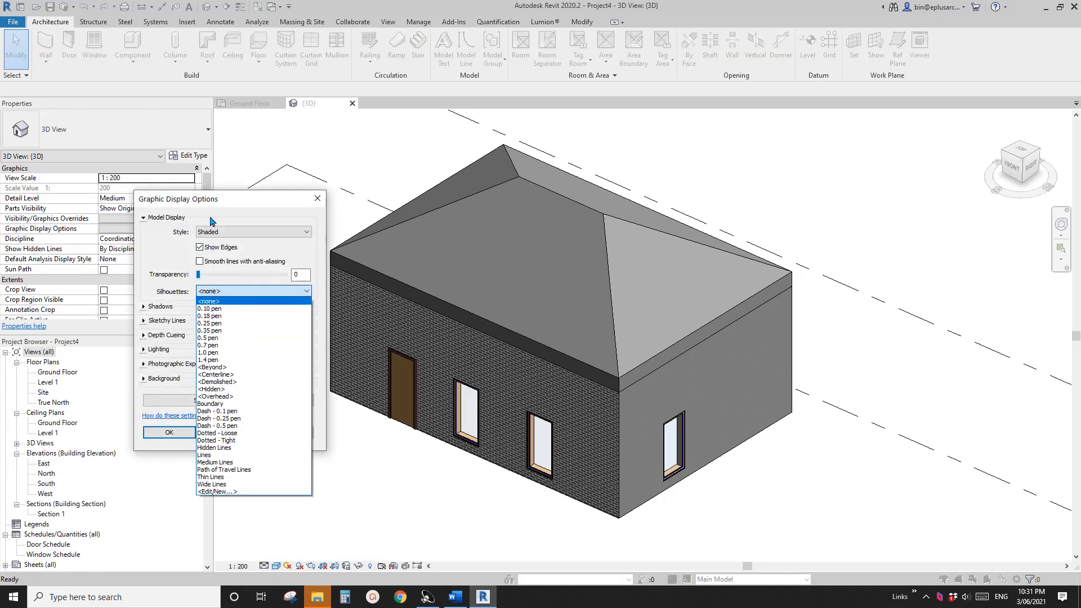
{"action": "left_click_drag", "start_coordinate": [204, 198], "coordinate": [138, 180]}
{"action": "left_click", "coordinate": [185, 274]}
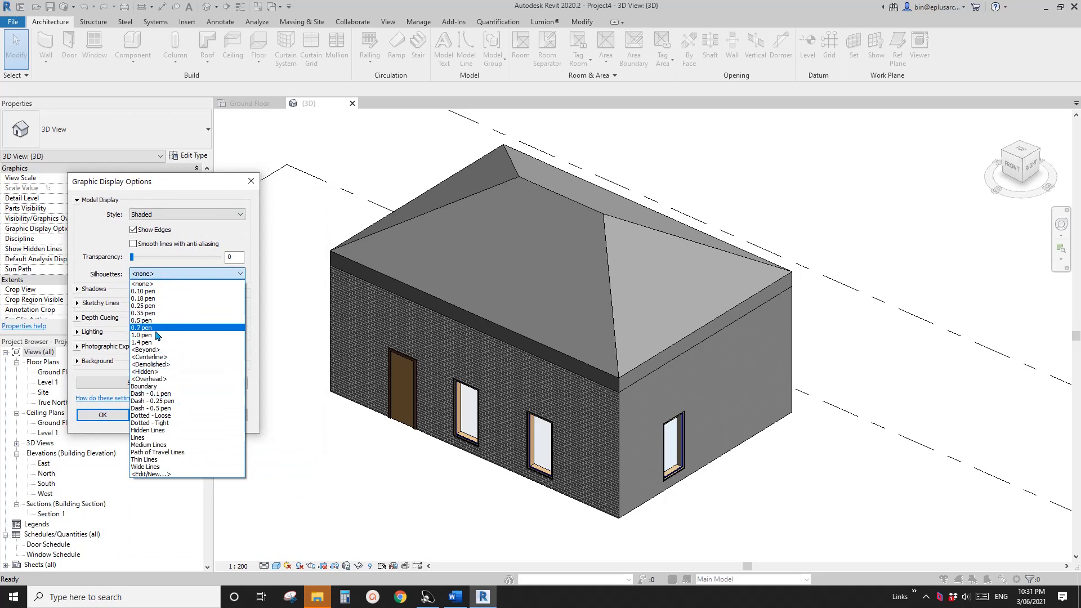
{"action": "left_click", "coordinate": [151, 467]}
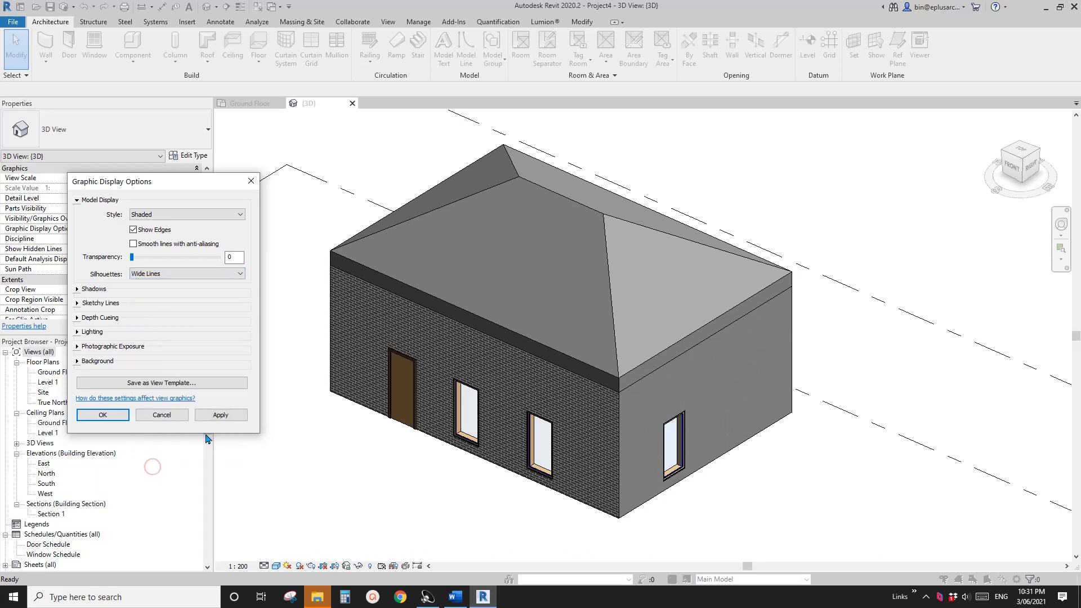
{"action": "left_click", "coordinate": [220, 415]}
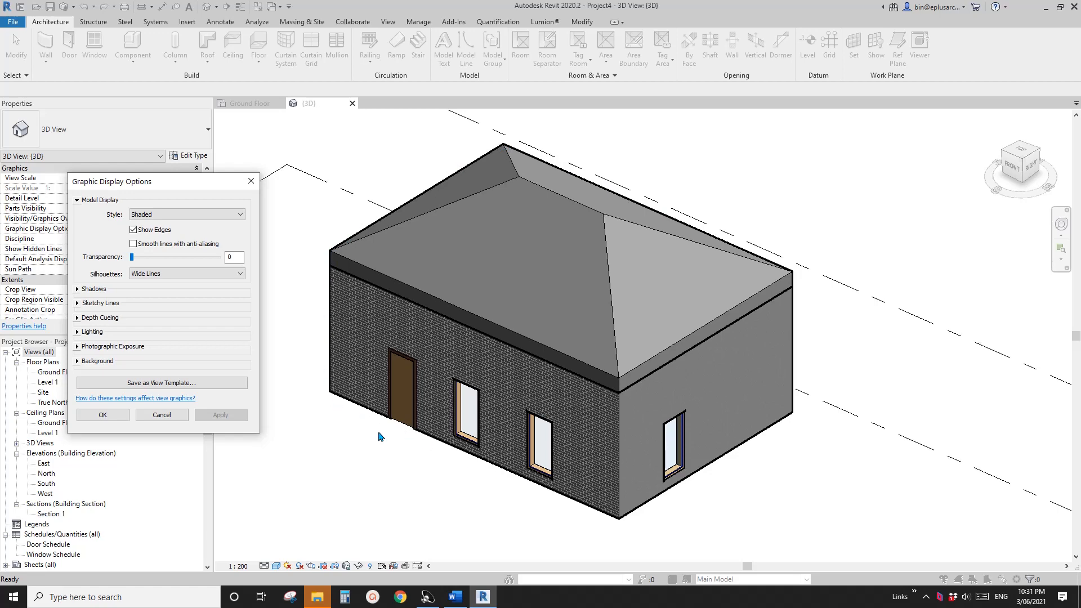
{"action": "left_click", "coordinate": [103, 415]}
Examine the silhouette outlines along the roof and wall edges, picking the roof and the side wall to compare their boundaries
{"action": "scroll", "coordinate": [332, 393], "scroll_direction": "up", "scroll_amount": 2}
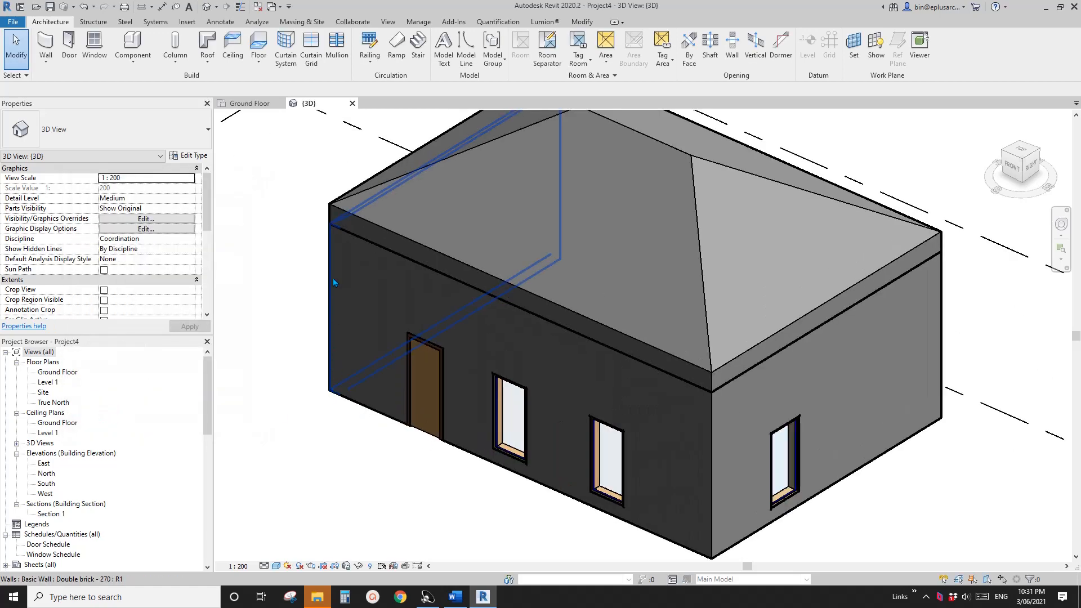
{"action": "middle_click_drag", "start_coordinate": [449, 207], "coordinate": [408, 273]}
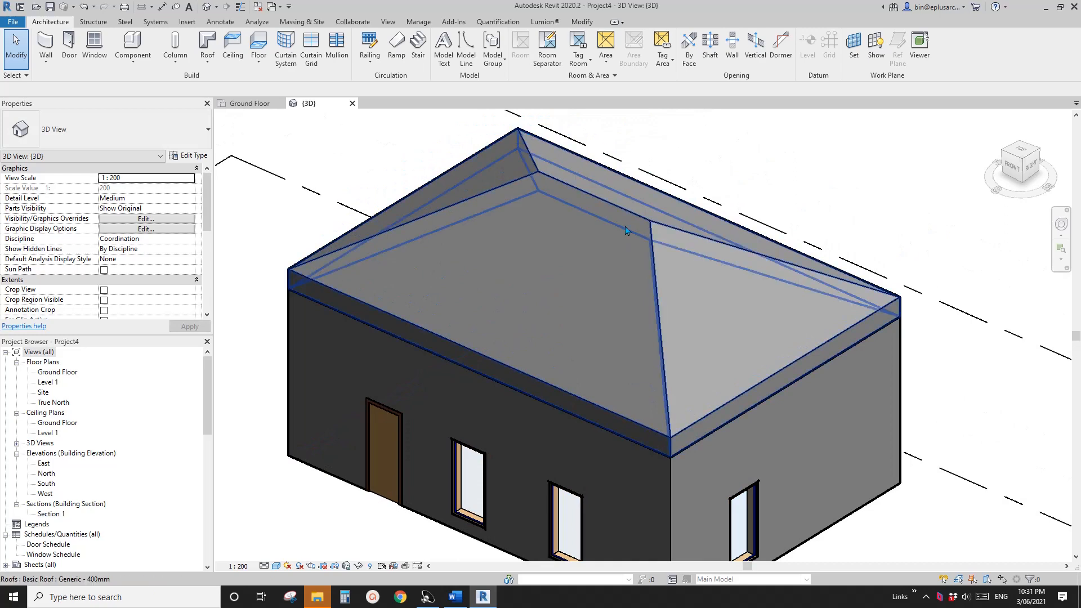
{"action": "scroll", "coordinate": [626, 231], "scroll_direction": "down", "scroll_amount": 2}
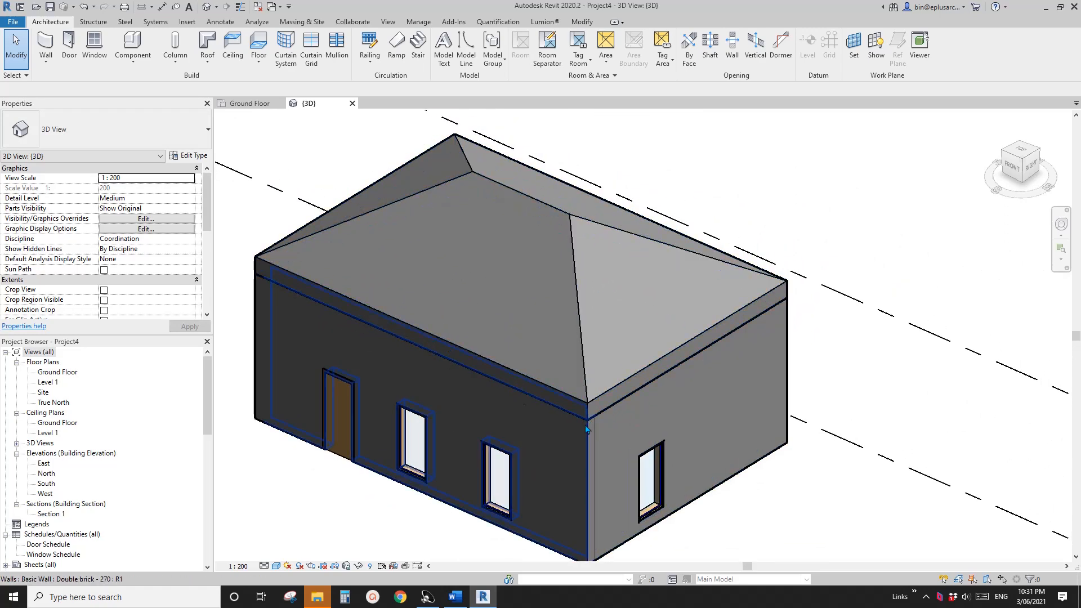
{"action": "middle_click_drag", "start_coordinate": [641, 408], "coordinate": [661, 400]}
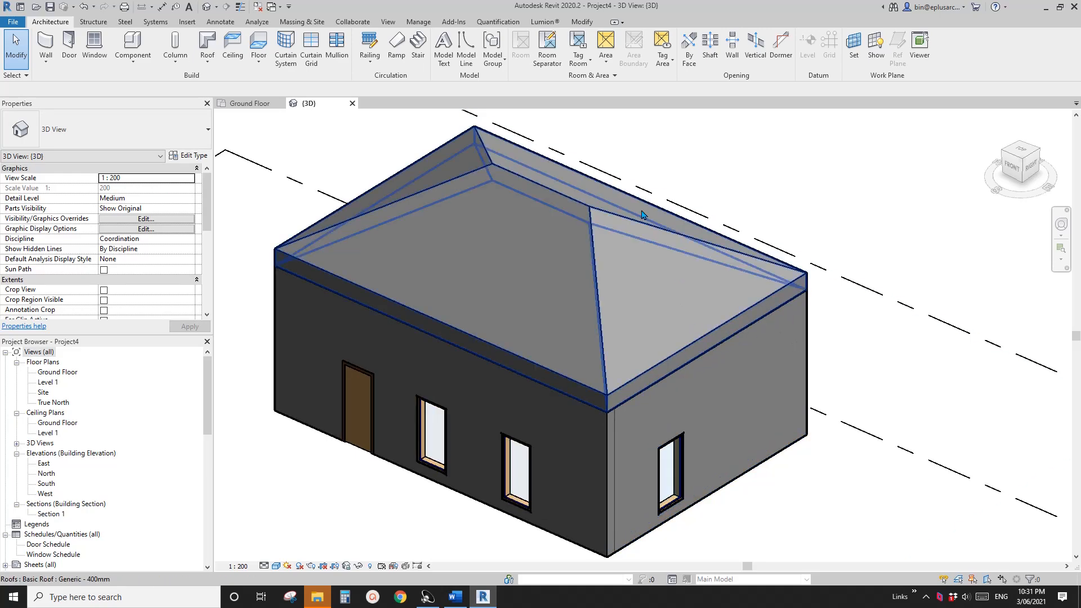
{"action": "scroll", "coordinate": [641, 214], "scroll_direction": "down", "scroll_amount": 1}
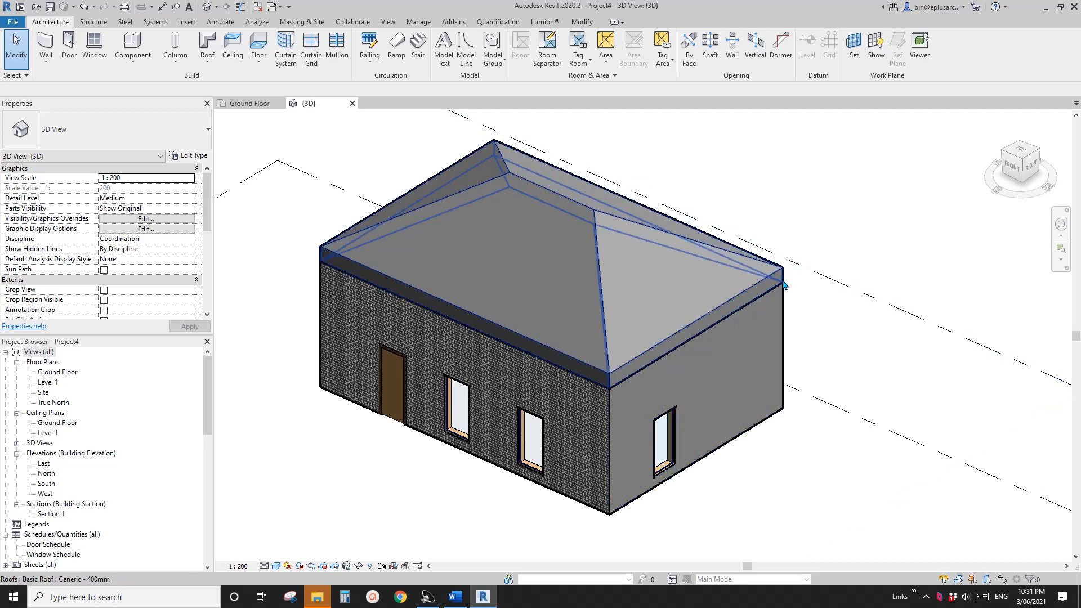
{"action": "left_click", "coordinate": [560, 278]}
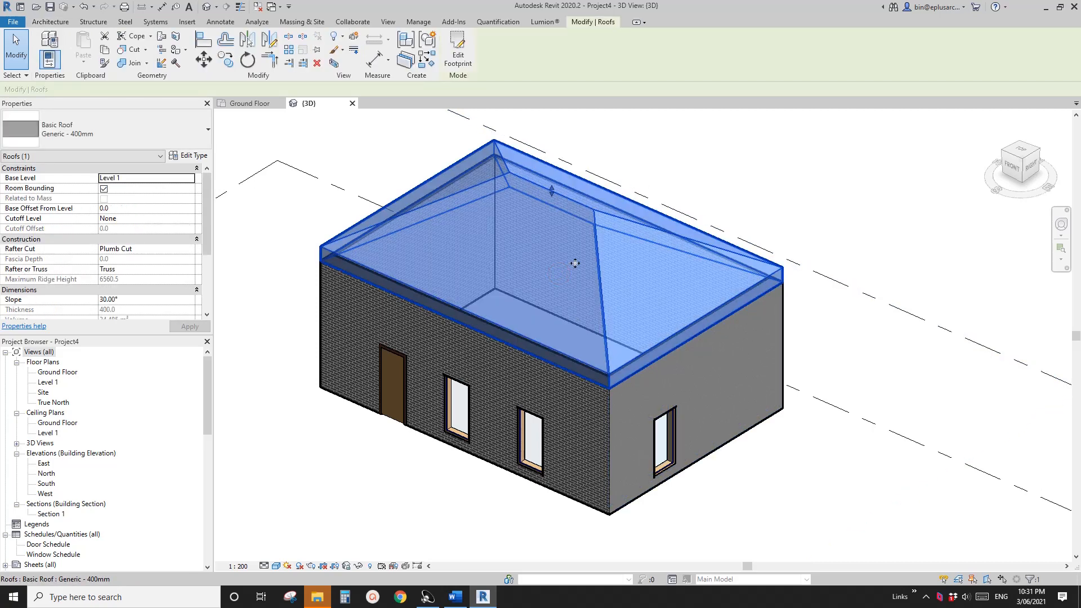
{"action": "middle_click_drag", "start_coordinate": [574, 262], "coordinate": [573, 256]}
{"action": "left_click", "coordinate": [777, 278]}
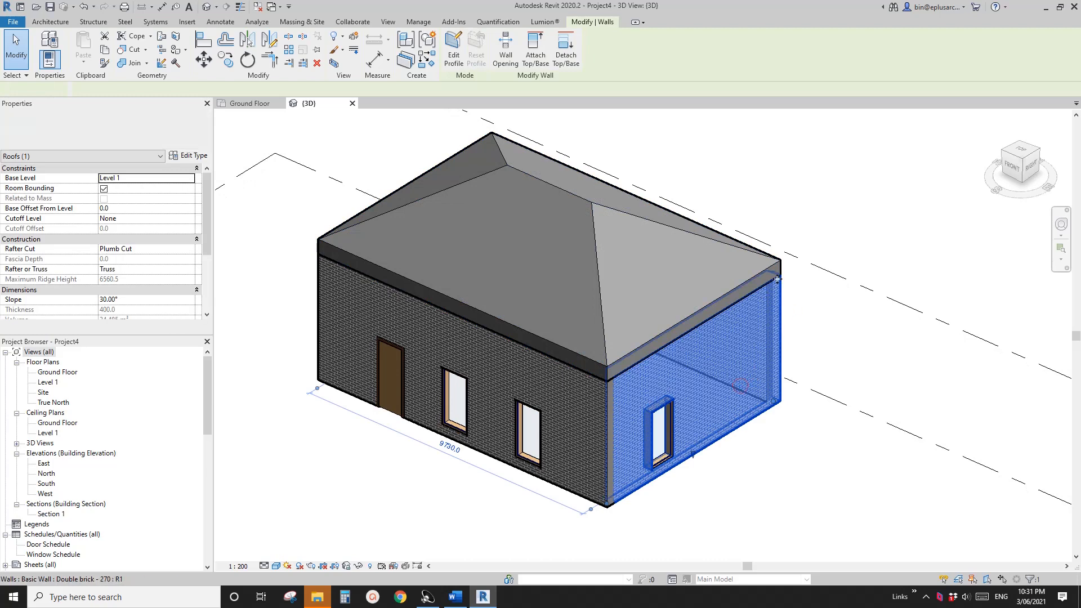
{"action": "middle_click_drag", "start_coordinate": [496, 343], "coordinate": [491, 346]}
{"action": "key", "text": "Escape"}
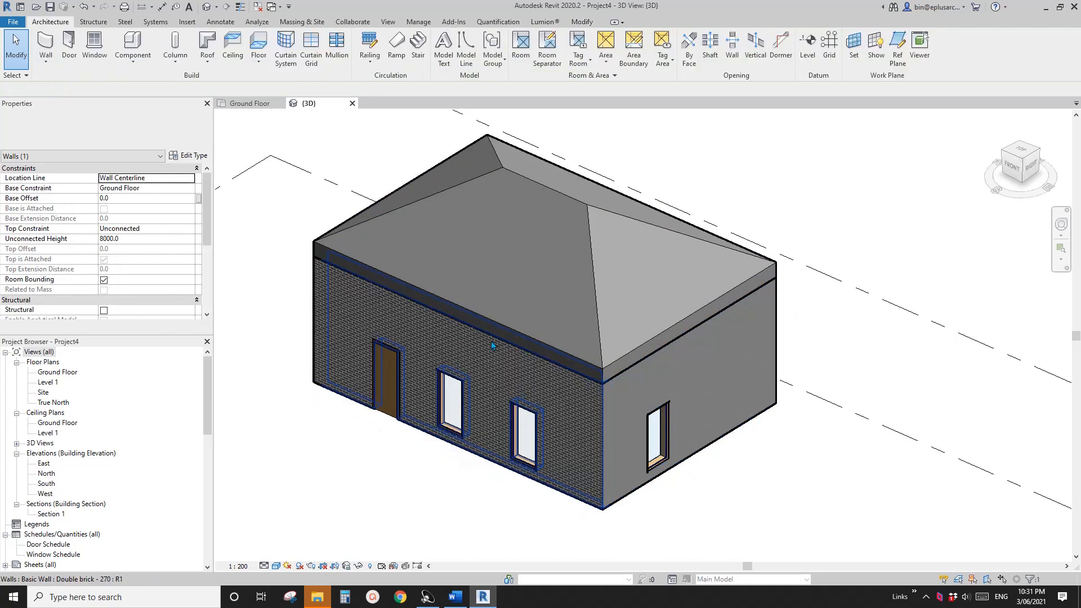
{"action": "middle_click_drag", "start_coordinate": [652, 362], "coordinate": [900, 415], "text": "shift"}
{"action": "middle_click_drag", "start_coordinate": [425, 493], "coordinate": [394, 514], "text": "shift"}
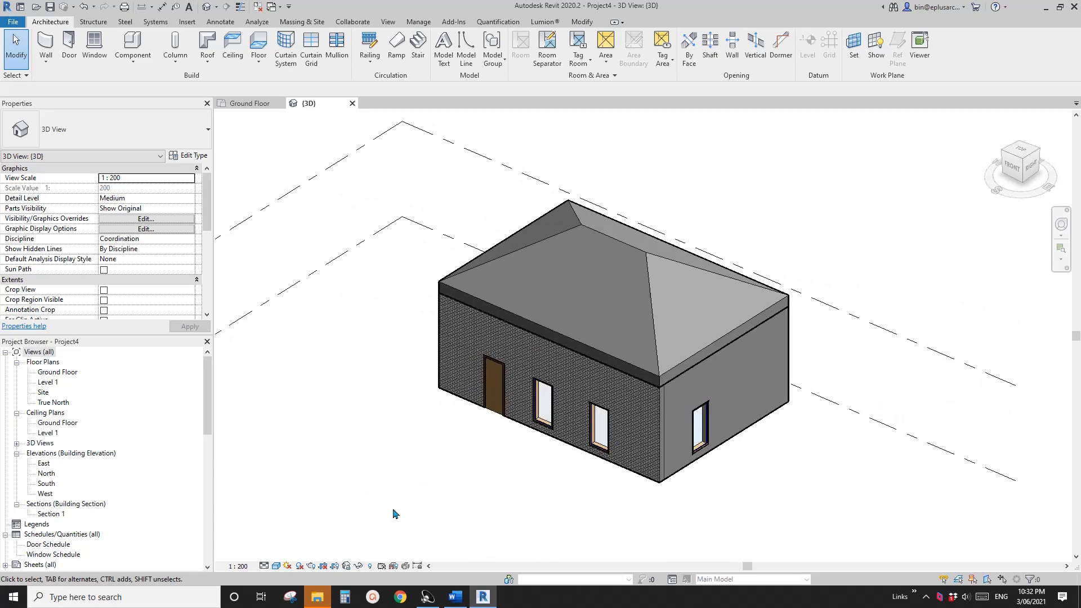
Reopen the Graphic Display Options and apply the 1.0 pen line style to the silhouettes
{"action": "left_click", "coordinate": [275, 567]}
{"action": "left_click", "coordinate": [304, 480]}
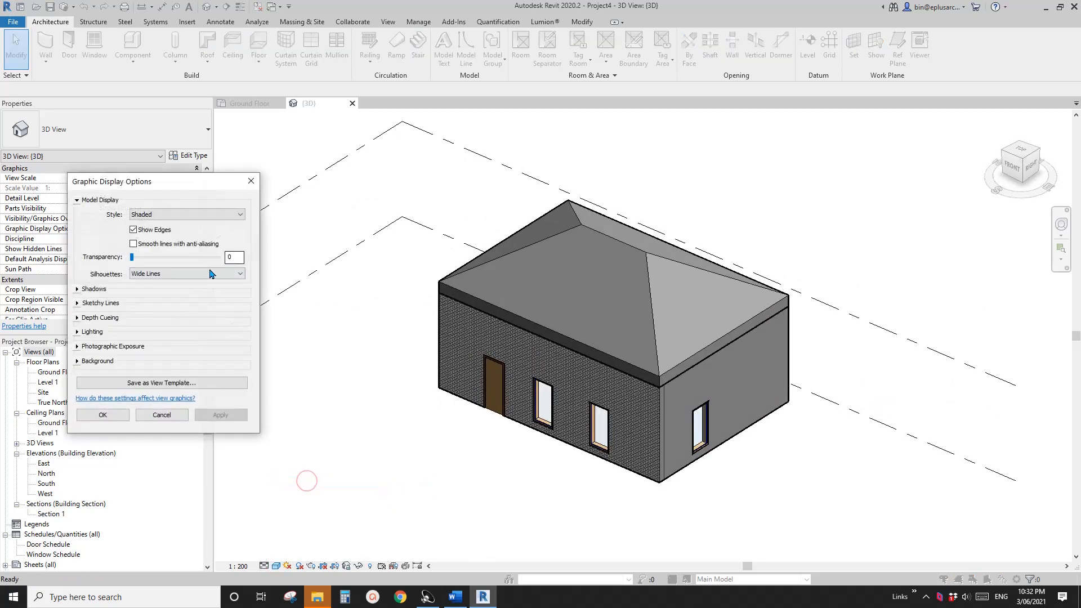
{"action": "left_click", "coordinate": [158, 282]}
{"action": "left_click", "coordinate": [144, 334]}
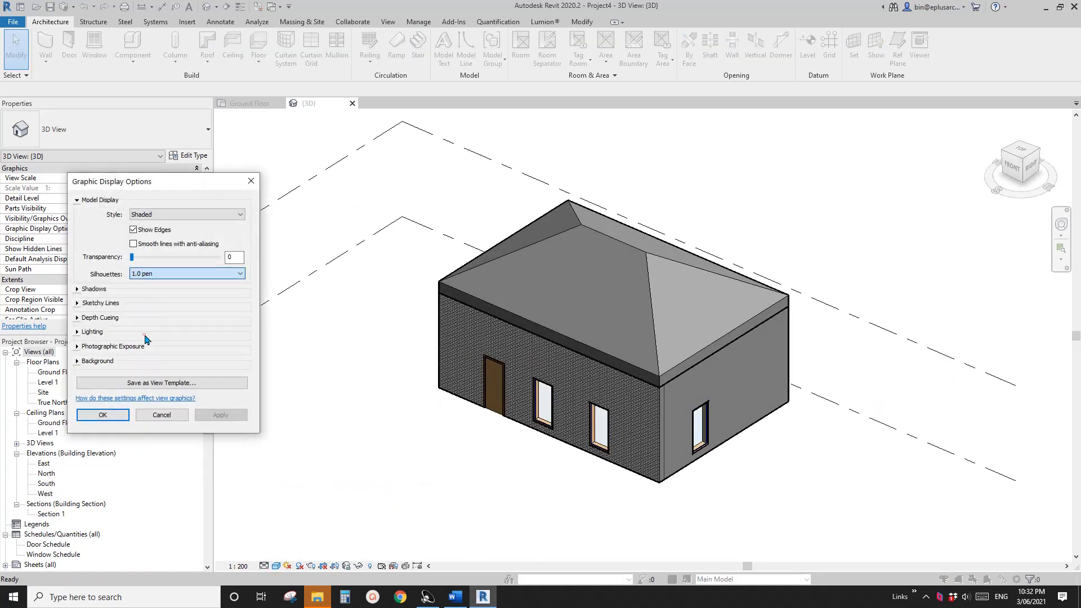
{"action": "left_click", "coordinate": [219, 414]}
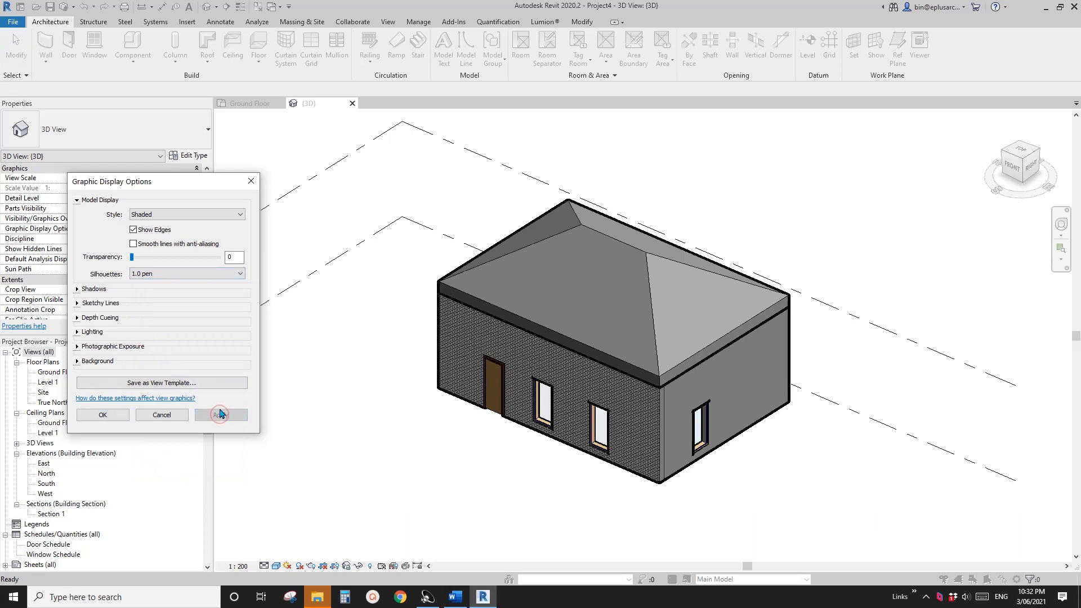
Change the silhouettes to 1.4 pen, apply the change and accept the Graphic Display Options
{"action": "left_click", "coordinate": [175, 280]}
{"action": "left_click", "coordinate": [143, 339]}
{"action": "left_click", "coordinate": [218, 416]}
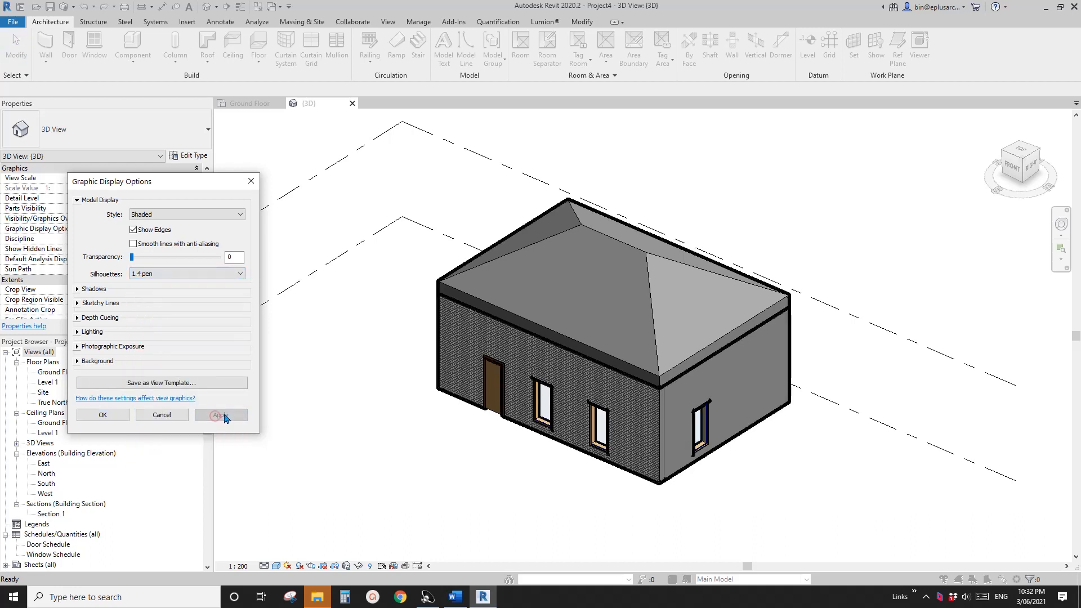
{"action": "left_click", "coordinate": [111, 420]}
Examine the house's thick silhouette outlines from several angles and zoom levels
{"action": "middle_click_drag", "start_coordinate": [449, 425], "coordinate": [513, 378], "text": "shift"}
{"action": "scroll", "coordinate": [551, 360], "scroll_direction": "down", "scroll_amount": 3}
{"action": "scroll", "coordinate": [692, 428], "scroll_direction": "up", "scroll_amount": 1}
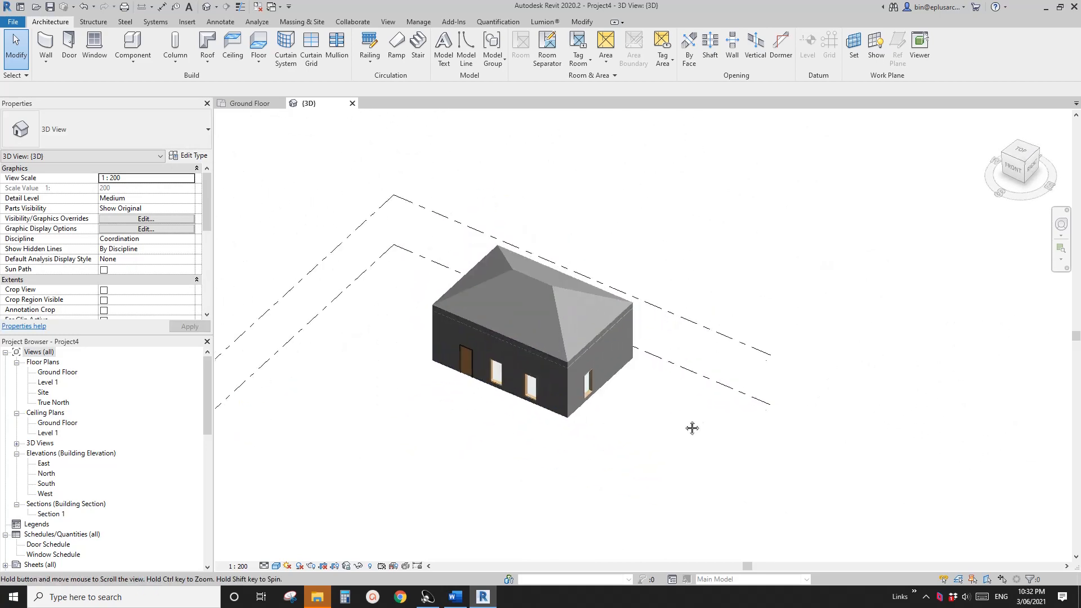
{"action": "middle_click_drag", "start_coordinate": [692, 427], "coordinate": [658, 432]}
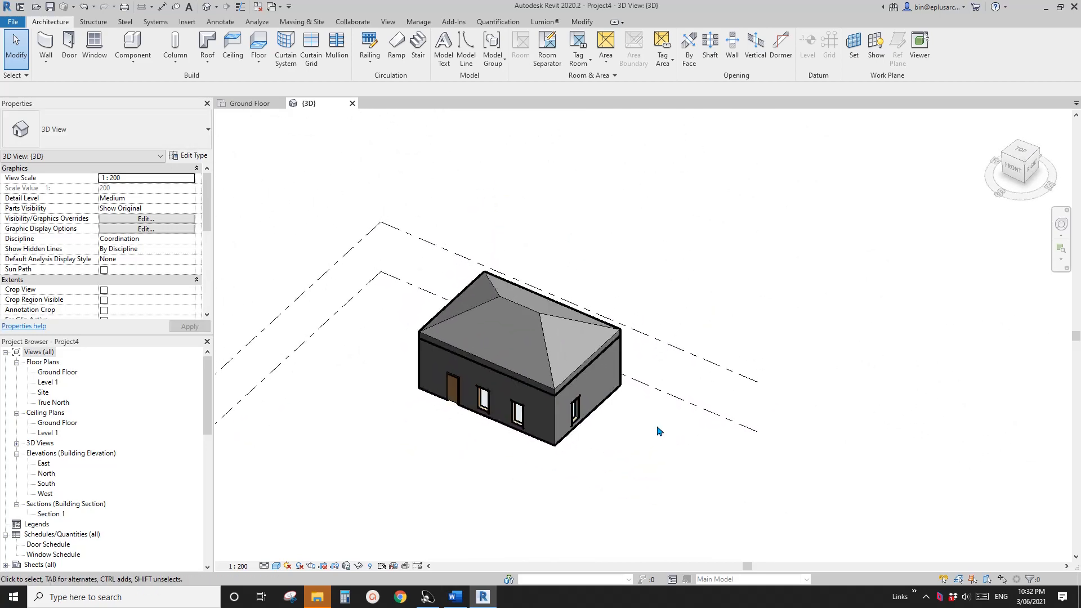
{"action": "scroll", "coordinate": [642, 423], "scroll_direction": "up", "scroll_amount": 1}
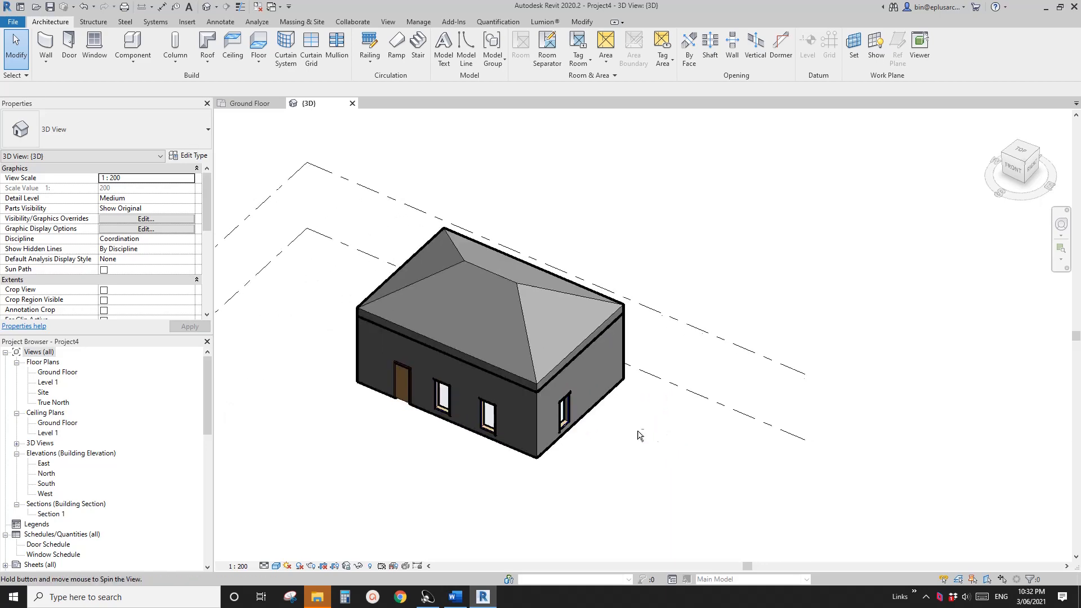
{"action": "middle_click_drag", "start_coordinate": [637, 434], "coordinate": [664, 420]}
{"action": "scroll", "coordinate": [665, 421], "scroll_direction": "up", "scroll_amount": 3}
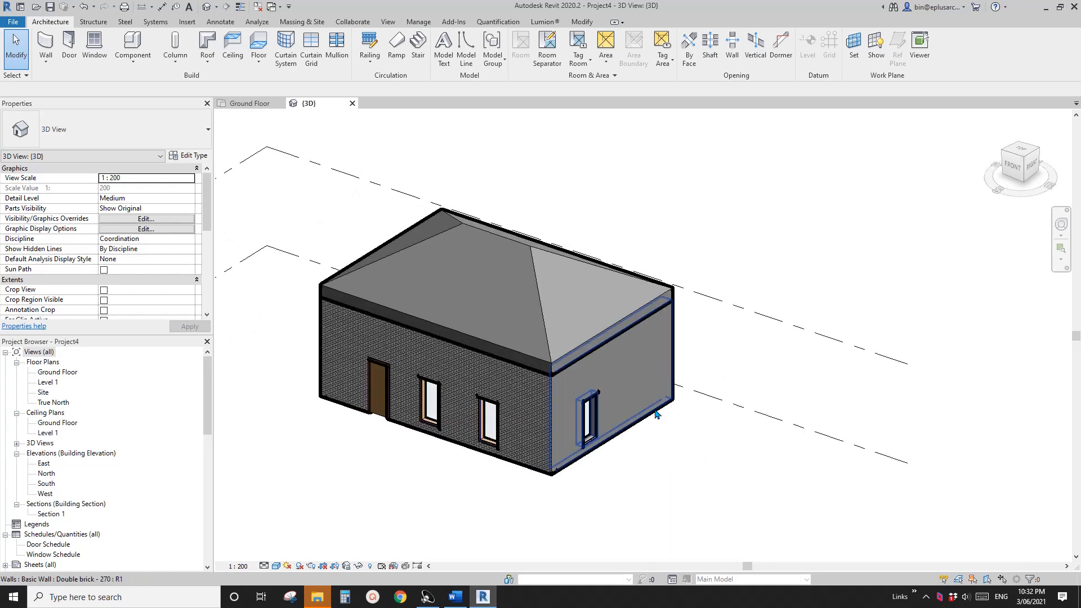
{"action": "scroll", "coordinate": [651, 428], "scroll_direction": "up", "scroll_amount": 1}
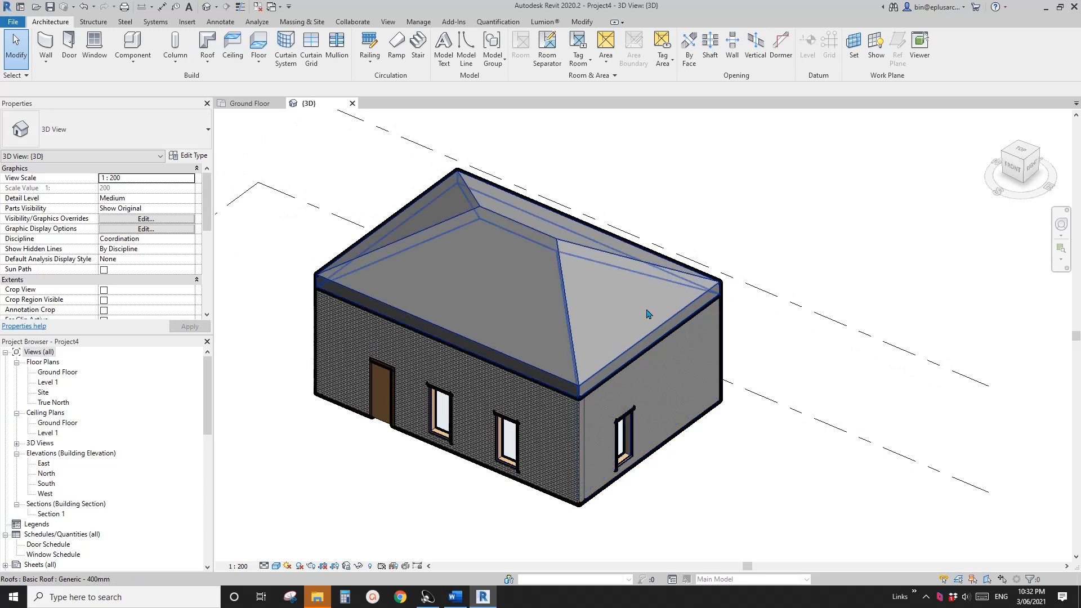
{"action": "scroll", "coordinate": [667, 435], "scroll_direction": "down", "scroll_amount": 1}
{"action": "middle_click_drag", "start_coordinate": [668, 442], "coordinate": [671, 464], "text": "shift"}
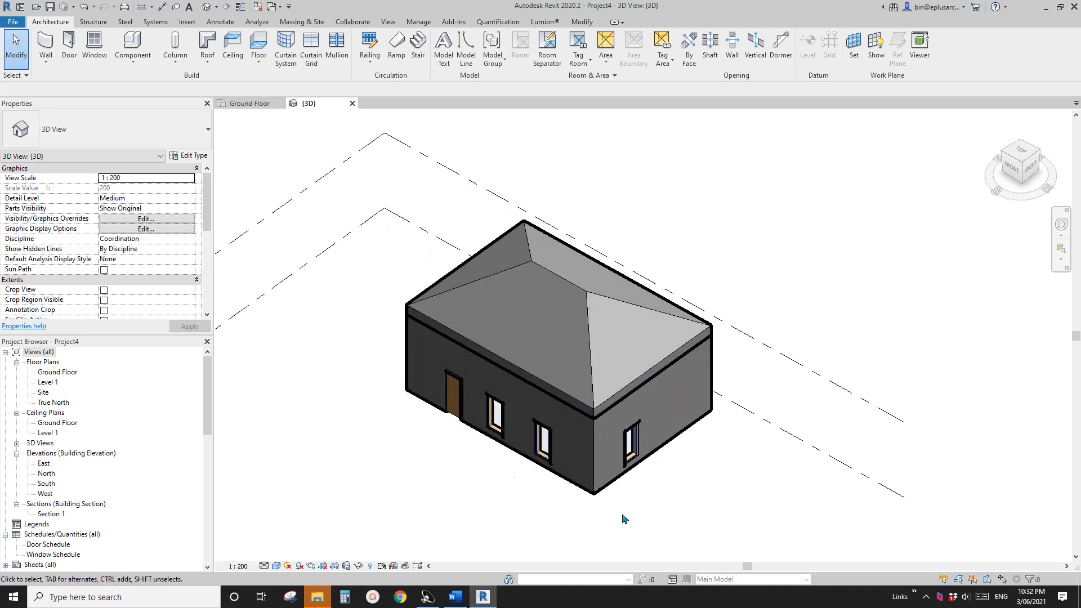
{"action": "scroll", "coordinate": [588, 438], "scroll_direction": "up", "scroll_amount": 1}
{"action": "middle_click_drag", "start_coordinate": [586, 434], "coordinate": [595, 420], "text": "shift"}
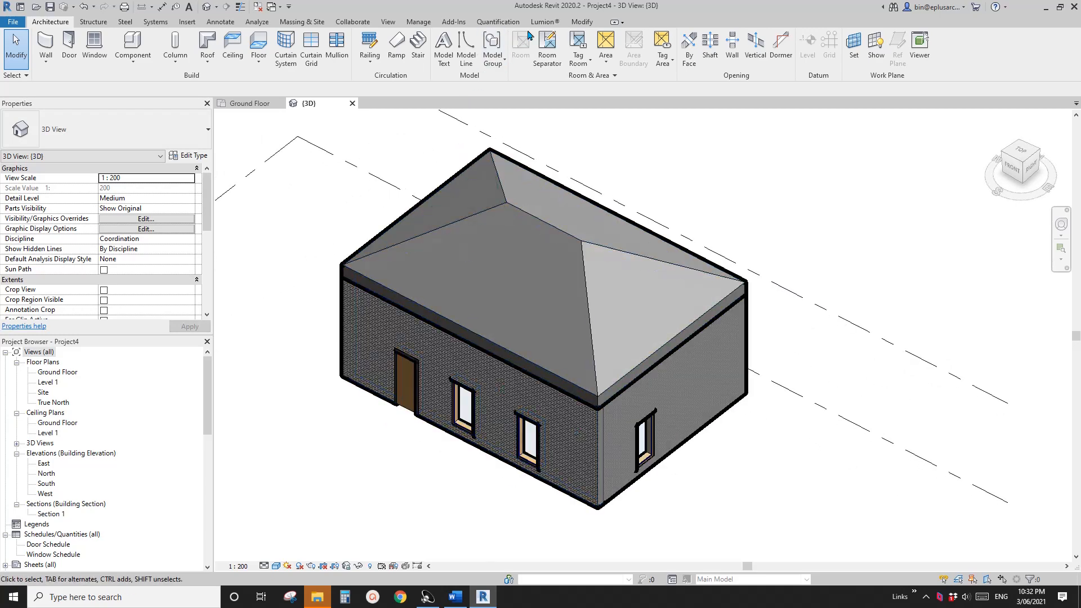
Use the Linework tool with the <Not Silhouette> line style to override the eave edges between the roof and the two visible walls
{"action": "left_click", "coordinate": [579, 25]}
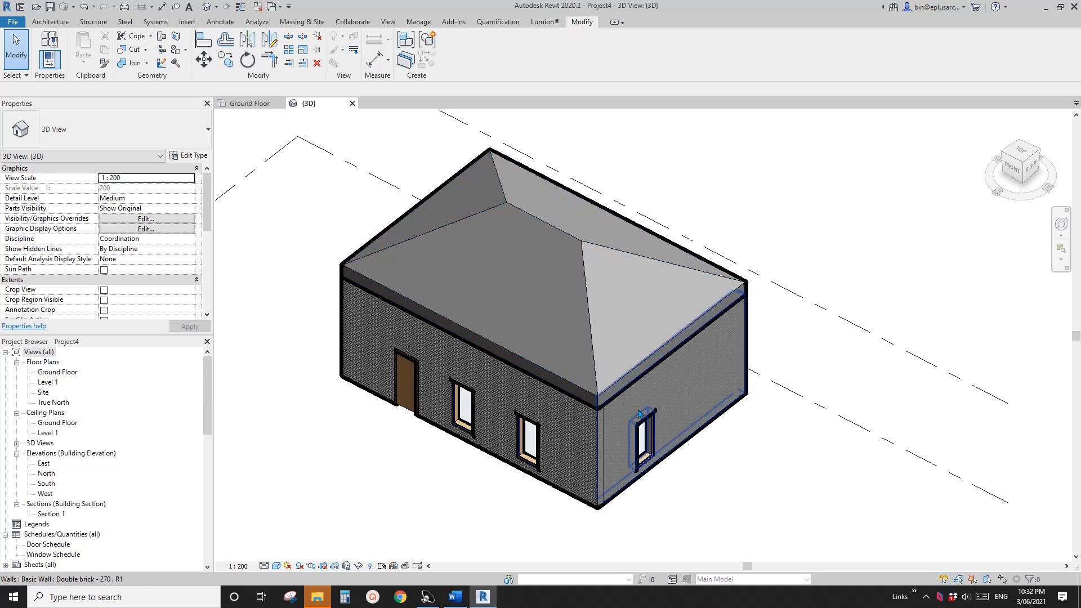
{"action": "left_click", "coordinate": [356, 52]}
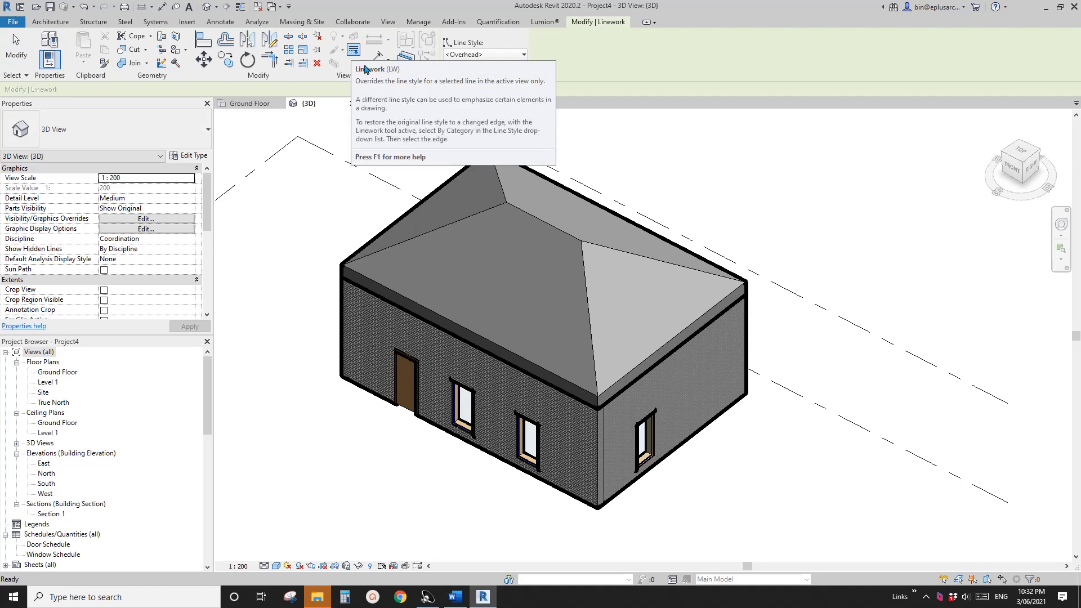
{"action": "left_click", "coordinate": [485, 54]}
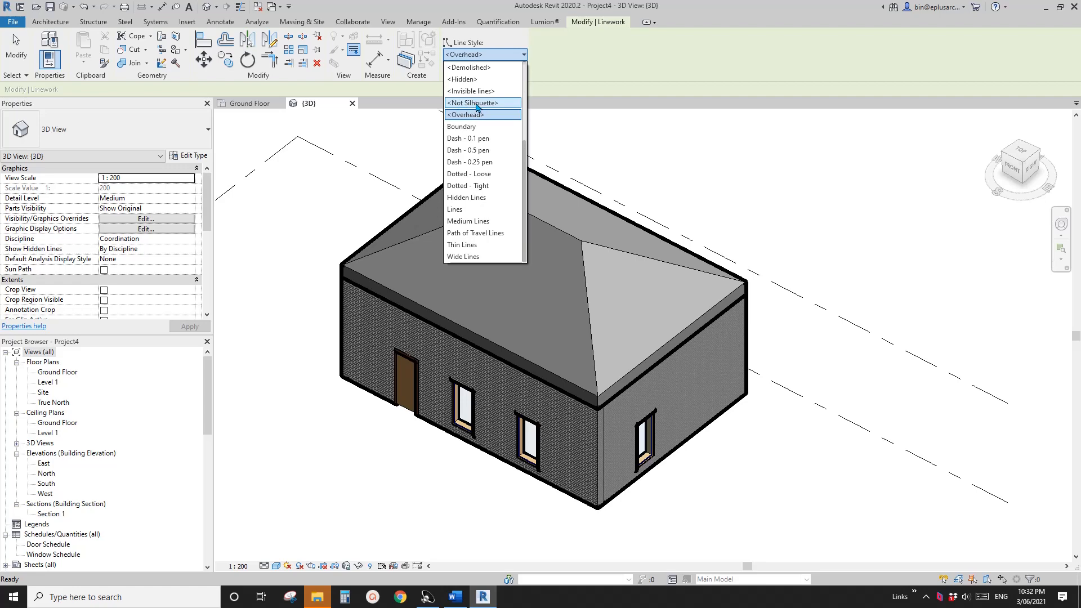
{"action": "left_click", "coordinate": [477, 103]}
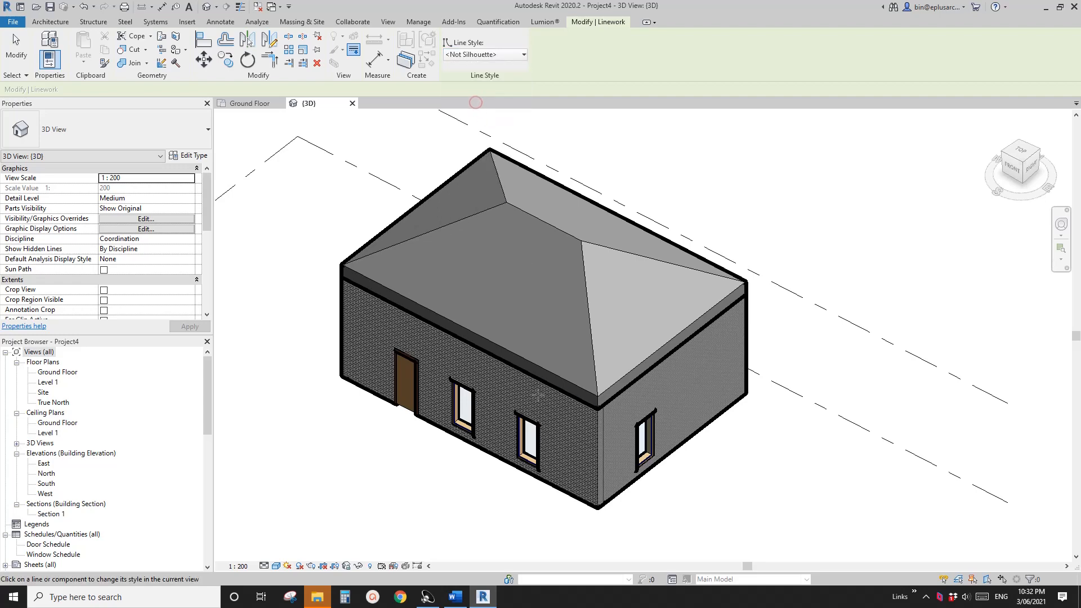
{"action": "left_click", "coordinate": [622, 390]}
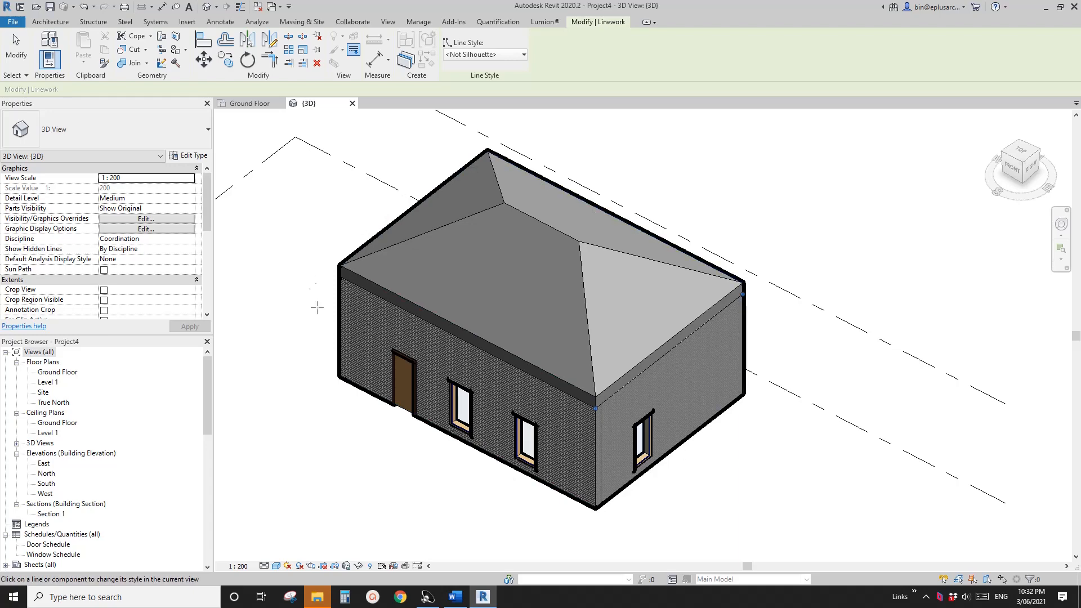
Apply the <Not Silhouette> linework override to window edges on the front and side walls, and end the Linework command
{"action": "left_click", "coordinate": [529, 423]}
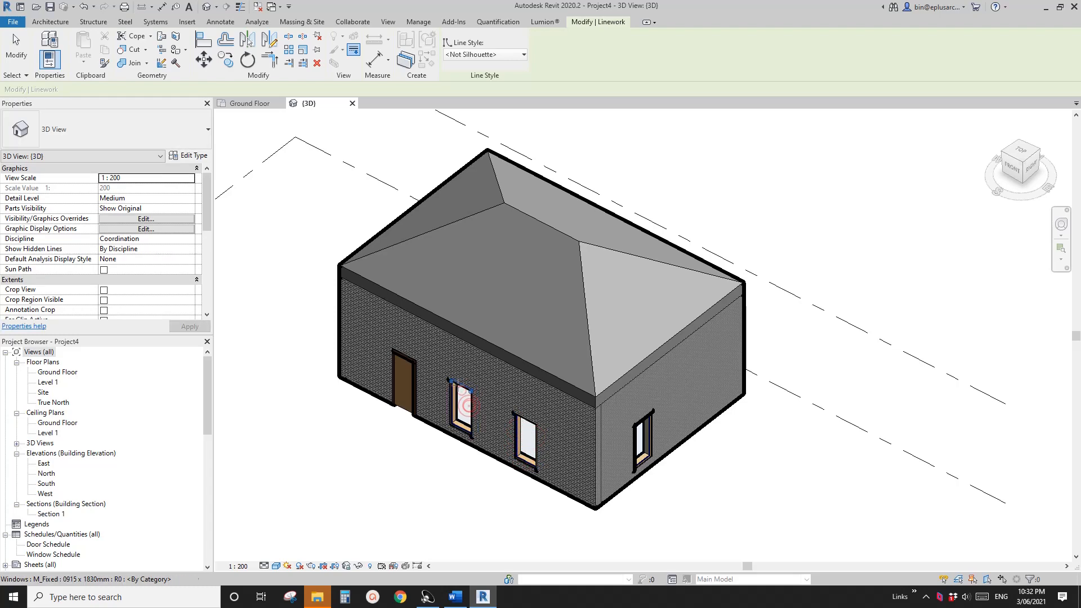
{"action": "left_click", "coordinate": [462, 391]}
{"action": "left_click", "coordinate": [636, 438]}
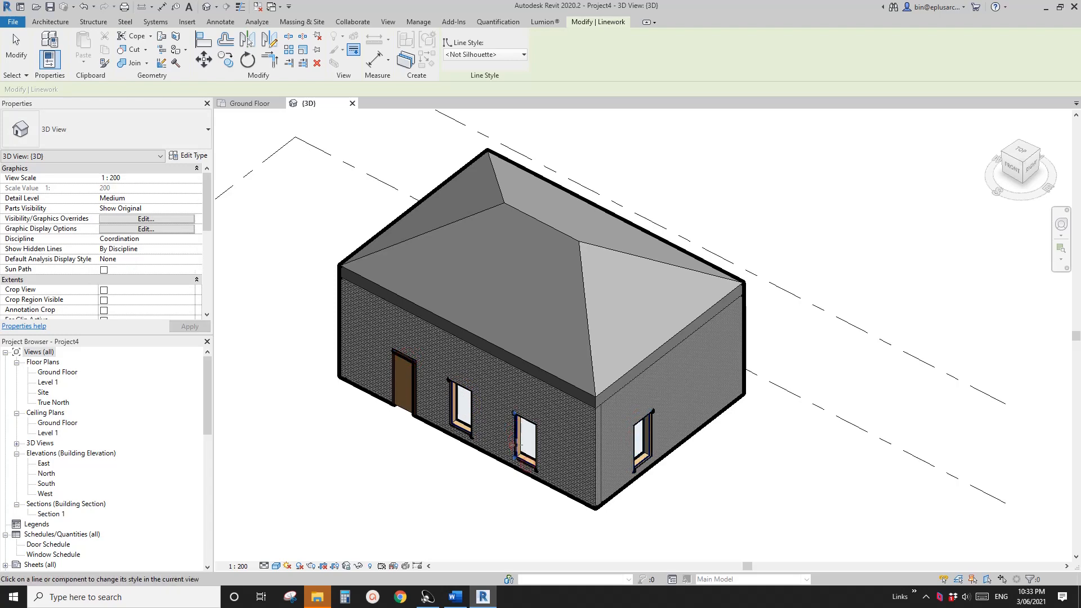
{"action": "middle_click_drag", "start_coordinate": [584, 390], "coordinate": [563, 373]}
{"action": "key", "text": "Escape"}
Turn on Cast Shadows for the 3D view in the Graphic Display Options and apply the change
{"action": "middle_click_drag", "start_coordinate": [613, 428], "coordinate": [394, 431], "text": "shift"}
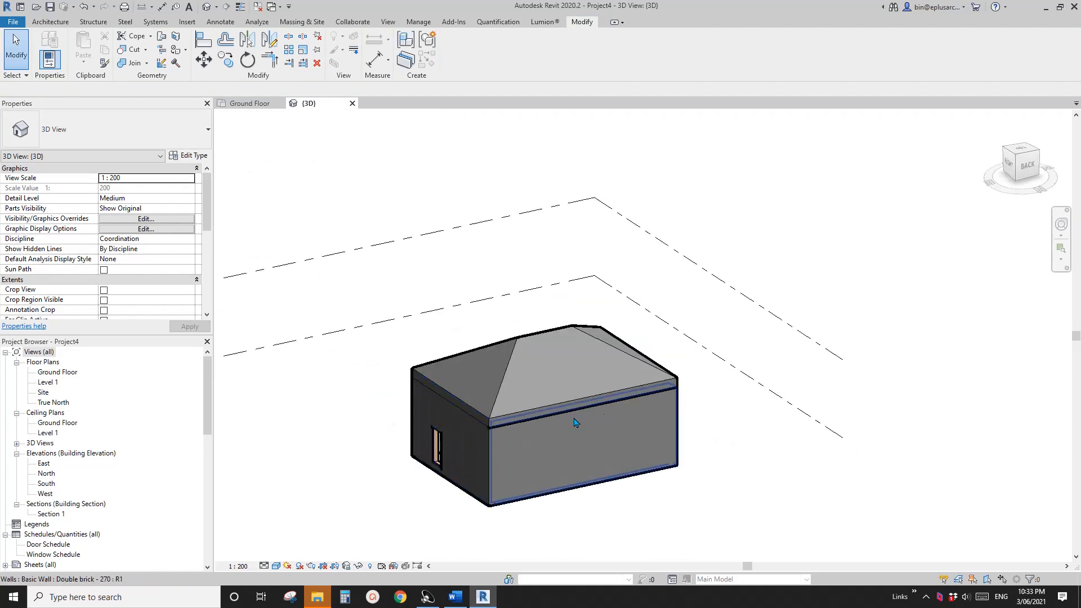
{"action": "middle_click_drag", "start_coordinate": [572, 415], "coordinate": [316, 420], "text": "shift"}
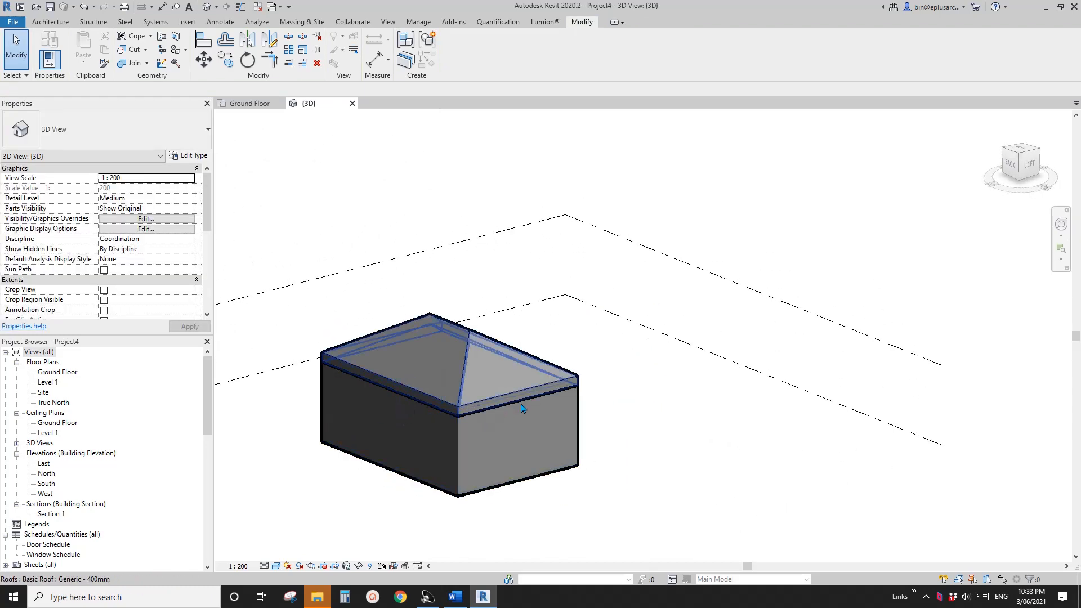
{"action": "middle_click_drag", "start_coordinate": [422, 366], "coordinate": [558, 450], "text": "shift"}
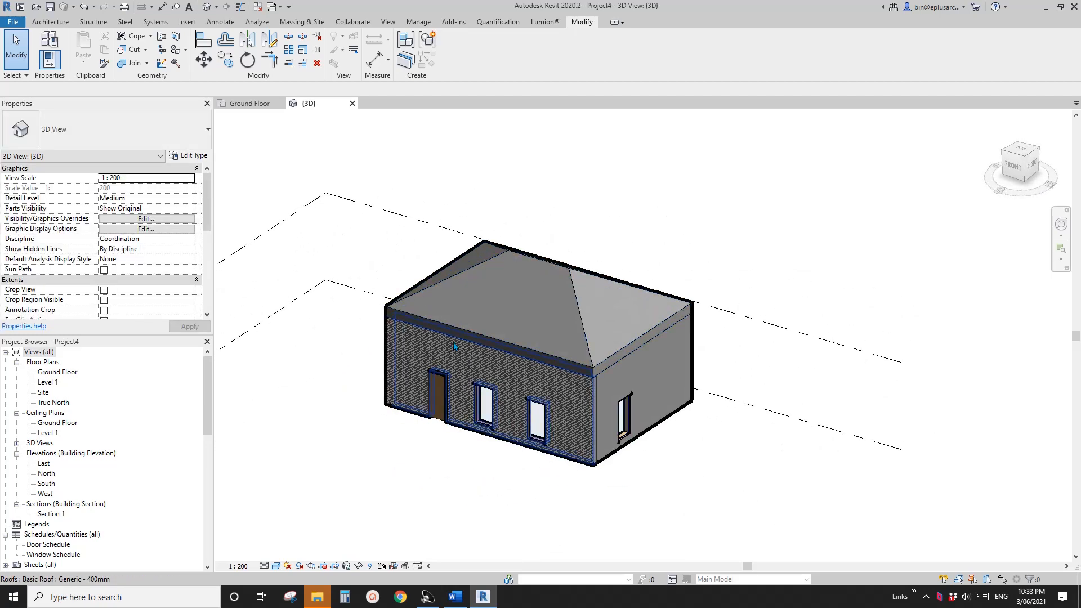
{"action": "left_click", "coordinate": [281, 567]}
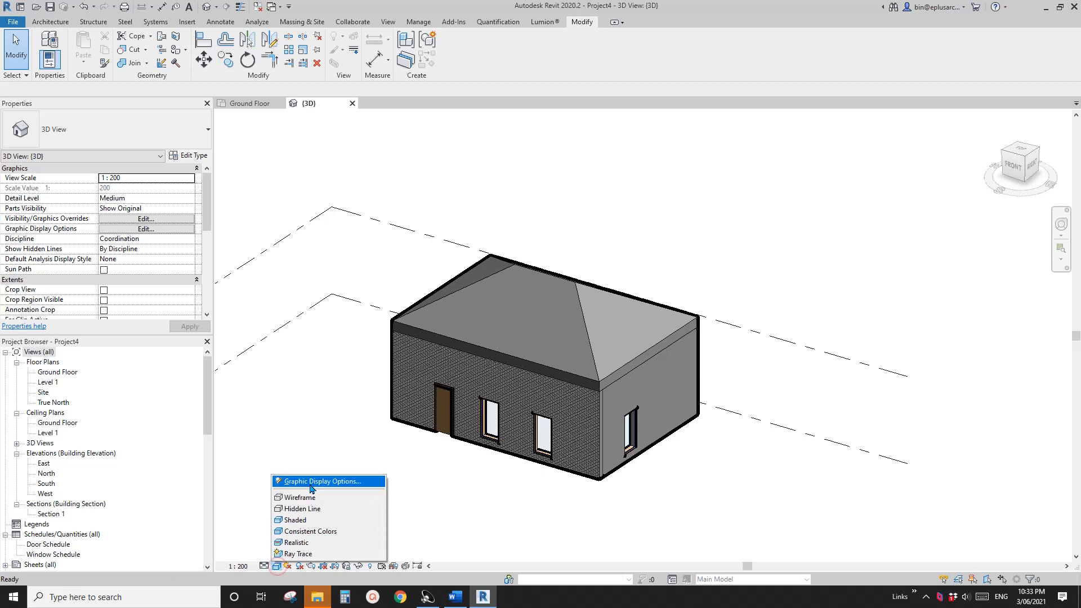
{"action": "left_click", "coordinate": [315, 481]}
{"action": "left_click_drag", "start_coordinate": [137, 187], "coordinate": [196, 185]}
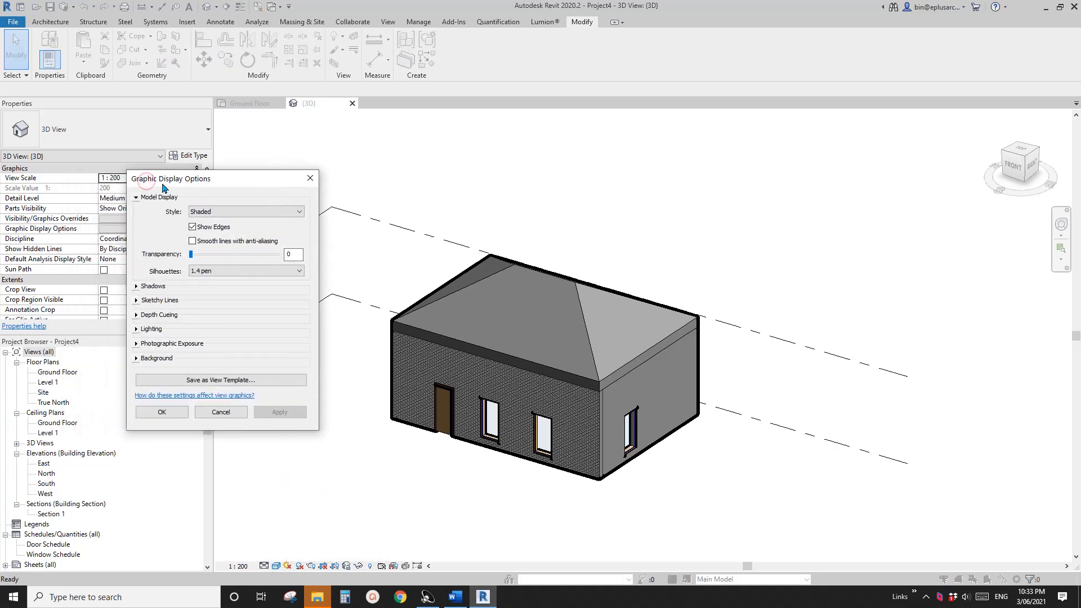
{"action": "left_click", "coordinate": [136, 197]}
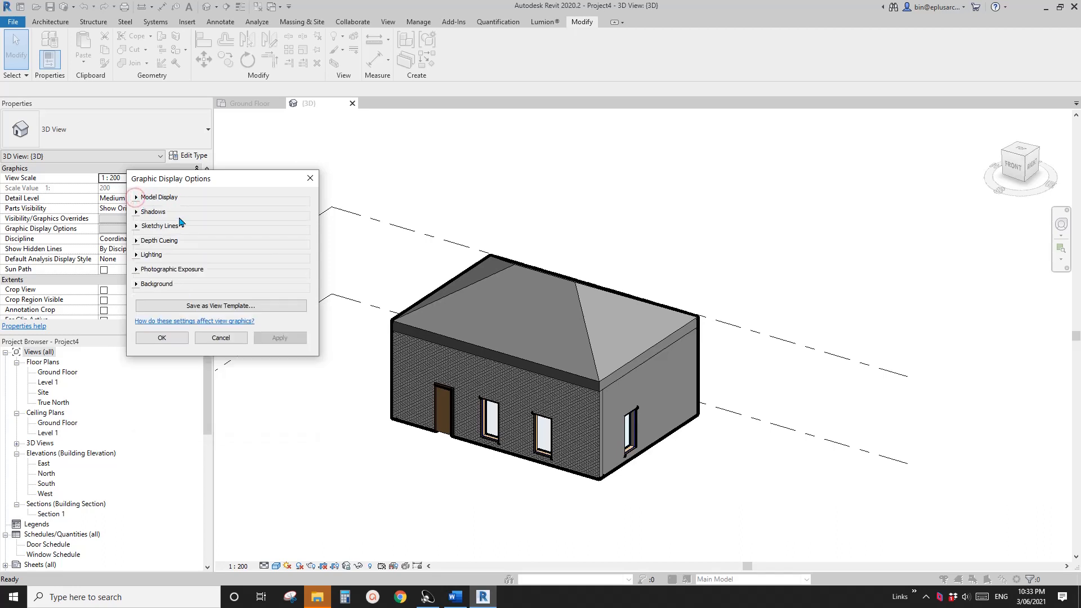
{"action": "left_click", "coordinate": [135, 213]}
{"action": "left_click_drag", "start_coordinate": [207, 177], "coordinate": [196, 208]}
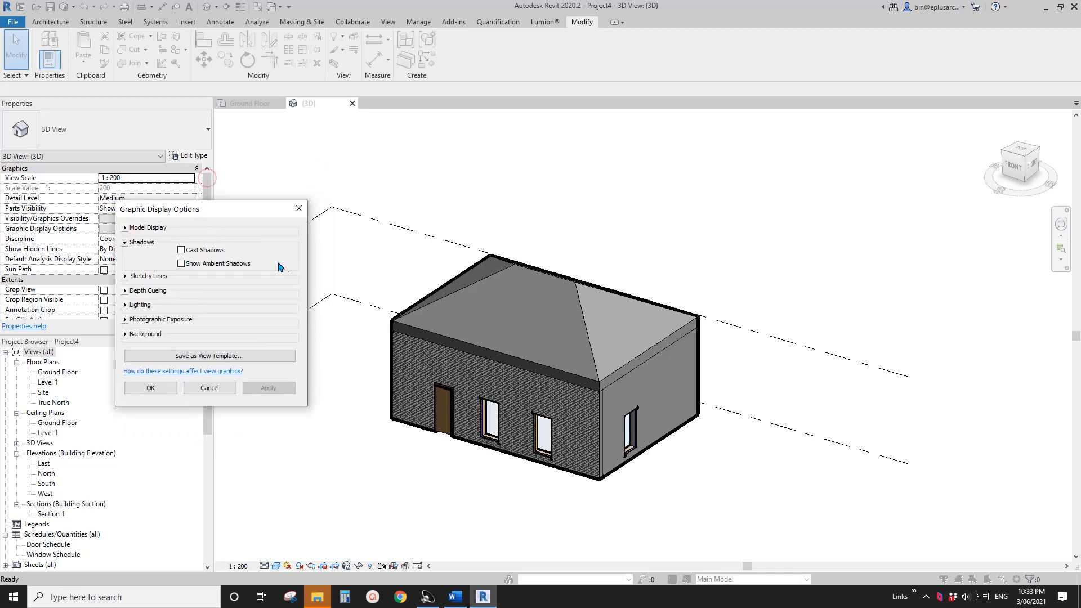
{"action": "left_click", "coordinate": [193, 253]}
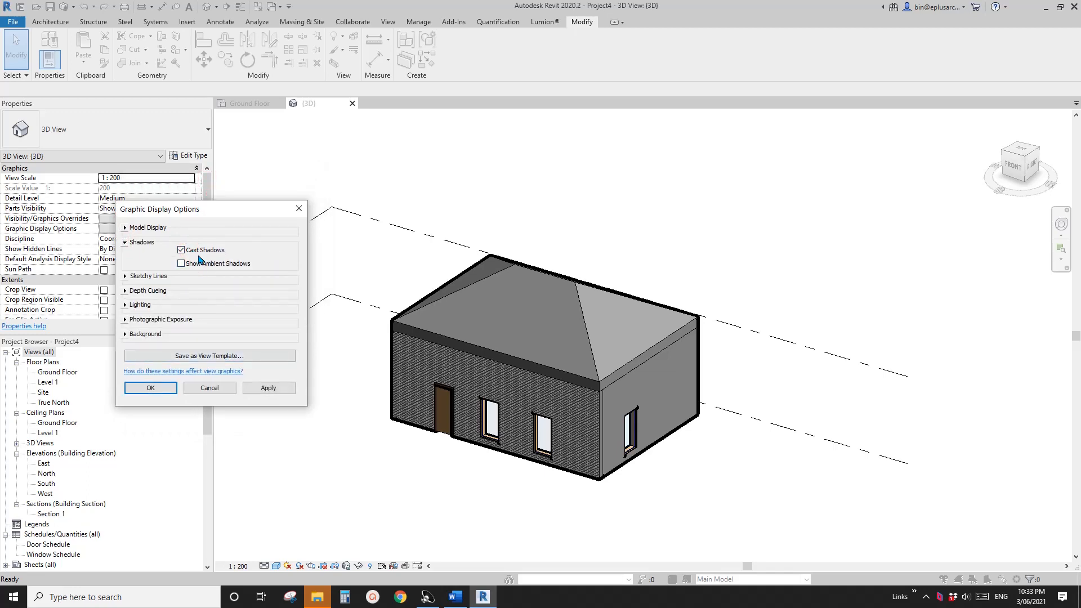
{"action": "left_click", "coordinate": [268, 389]}
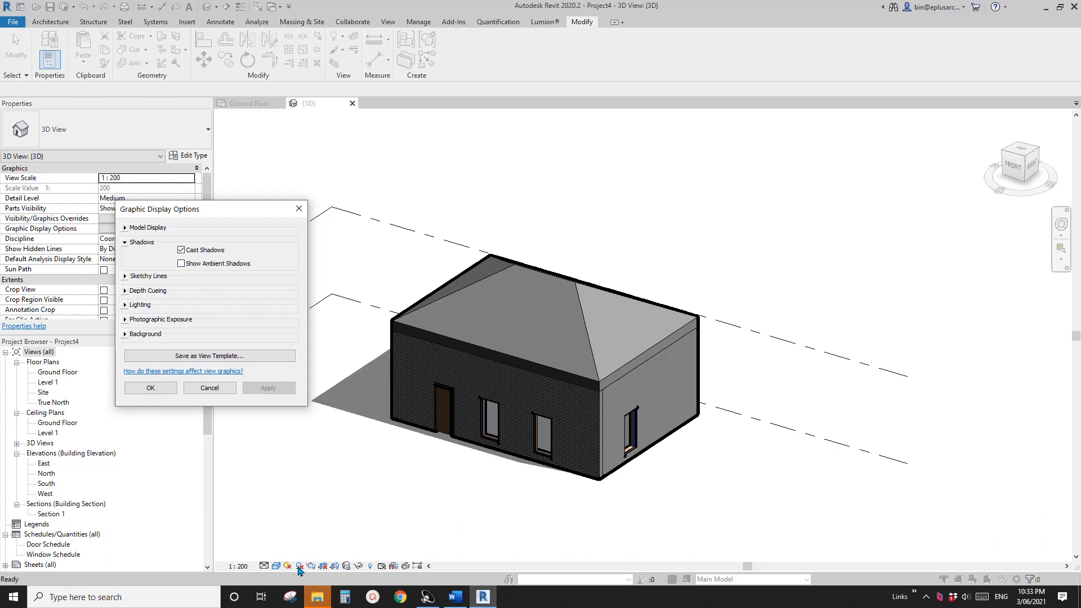
Turn on Show Ambient Shadows, apply and accept the options, and view the shaded house from its front-left corner
{"action": "left_click", "coordinate": [181, 264]}
{"action": "left_click", "coordinate": [268, 388]}
{"action": "left_click", "coordinate": [164, 388]}
{"action": "middle_click_drag", "start_coordinate": [388, 415], "coordinate": [483, 432], "text": "shift"}
{"action": "scroll", "coordinate": [476, 431], "scroll_direction": "up", "scroll_amount": 2}
{"action": "middle_click_drag", "start_coordinate": [465, 292], "coordinate": [536, 311]}
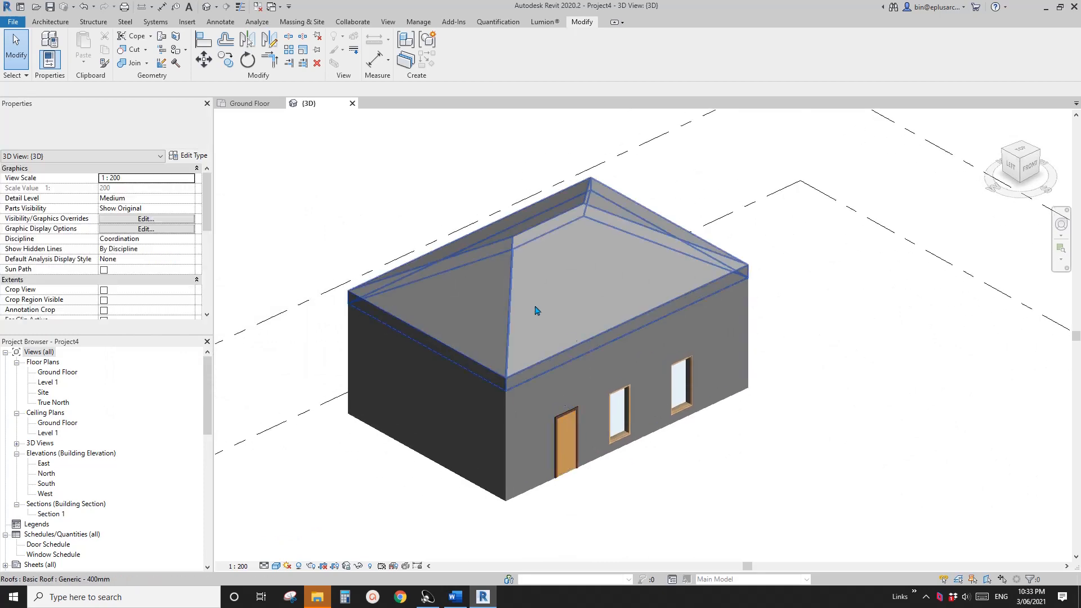
{"action": "middle_click_drag", "start_coordinate": [560, 421], "coordinate": [608, 378]}
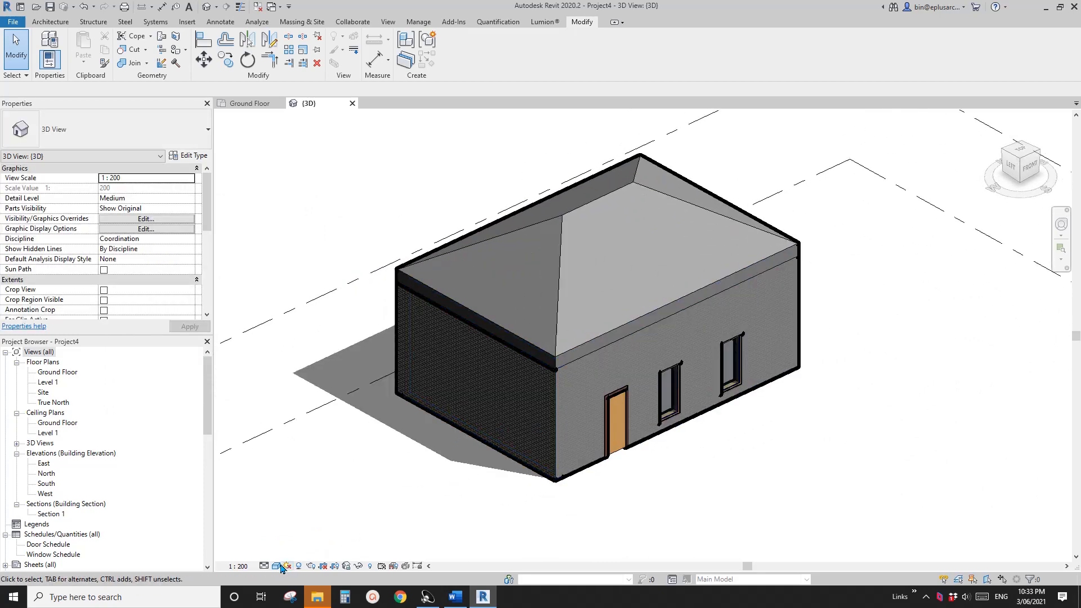
Reopen the Graphic Display Options and compare the view with Show Ambient Shadows off and on, leaving it enabled and accepting the dialog
{"action": "left_click", "coordinate": [277, 566]}
{"action": "left_click", "coordinate": [313, 482]}
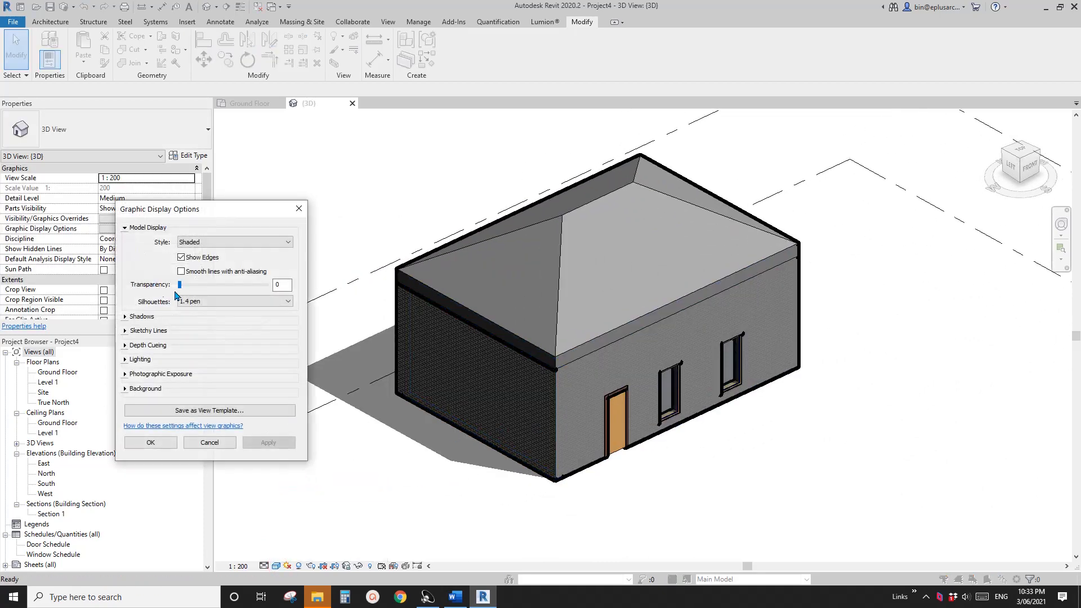
{"action": "left_click", "coordinate": [126, 227]}
{"action": "left_click", "coordinate": [125, 242]}
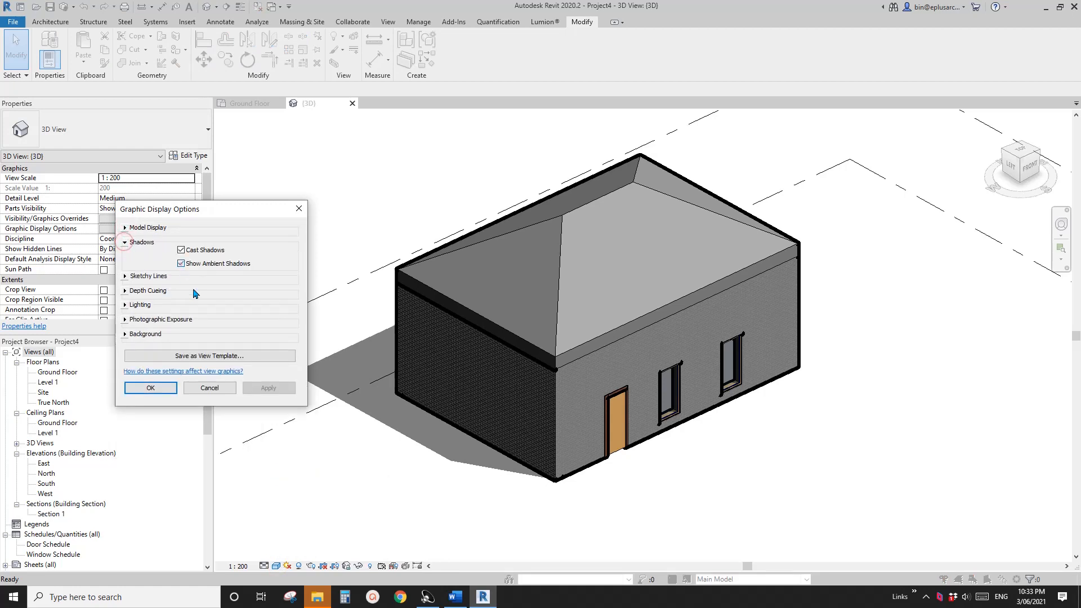
{"action": "left_click", "coordinate": [266, 388]}
{"action": "left_click", "coordinate": [181, 263]}
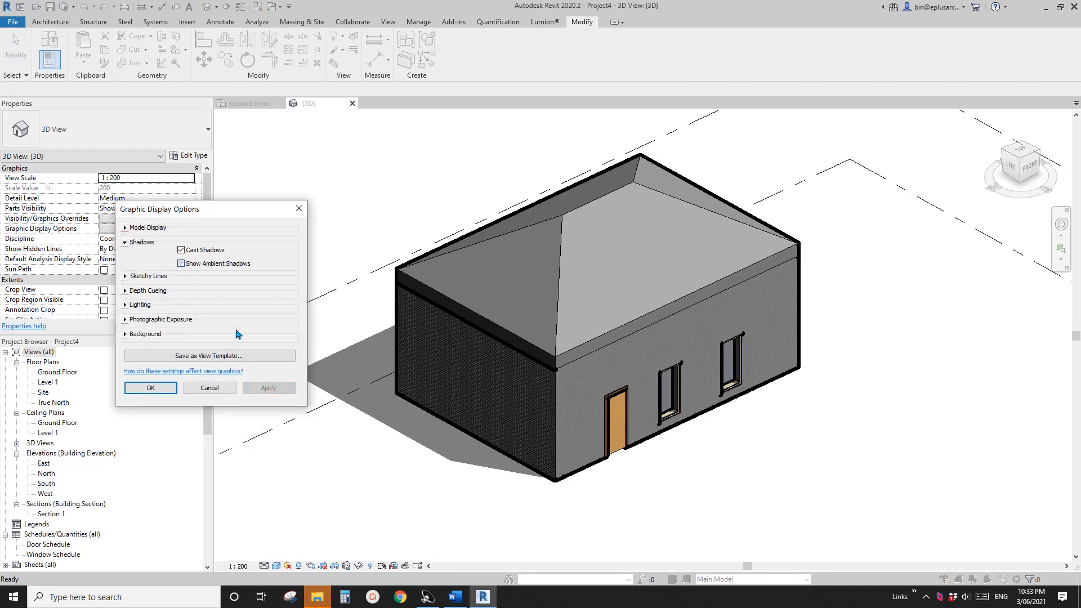
{"action": "left_click", "coordinate": [273, 388]}
{"action": "left_click", "coordinate": [180, 264]}
{"action": "left_click", "coordinate": [269, 388]}
{"action": "left_click", "coordinate": [181, 264]}
{"action": "left_click", "coordinate": [268, 387]}
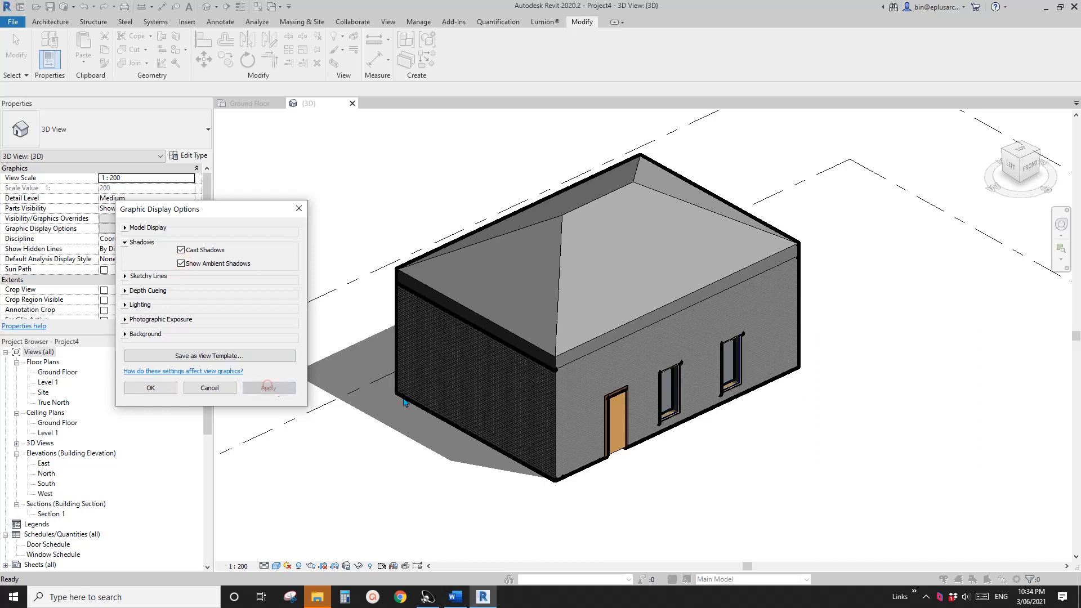
{"action": "left_click", "coordinate": [151, 388]}
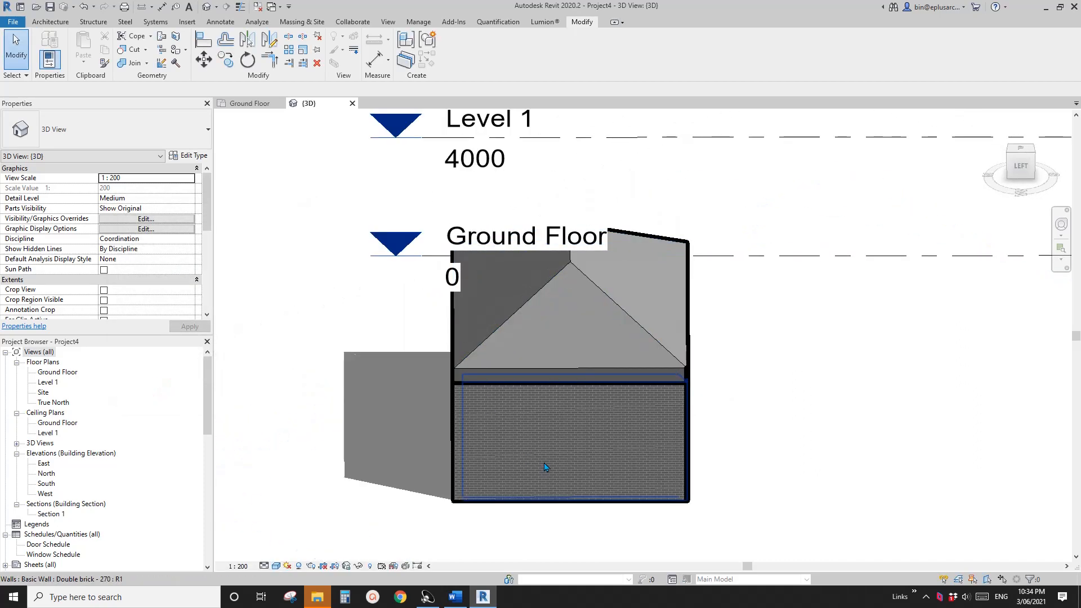
Temporarily hide the brick wall on the house's left side to expose the interior
{"action": "left_click", "coordinate": [544, 467]}
{"action": "middle_click_drag", "start_coordinate": [545, 441], "coordinate": [501, 413]}
{"action": "key", "text": "h"}
{"action": "key", "text": "h"}
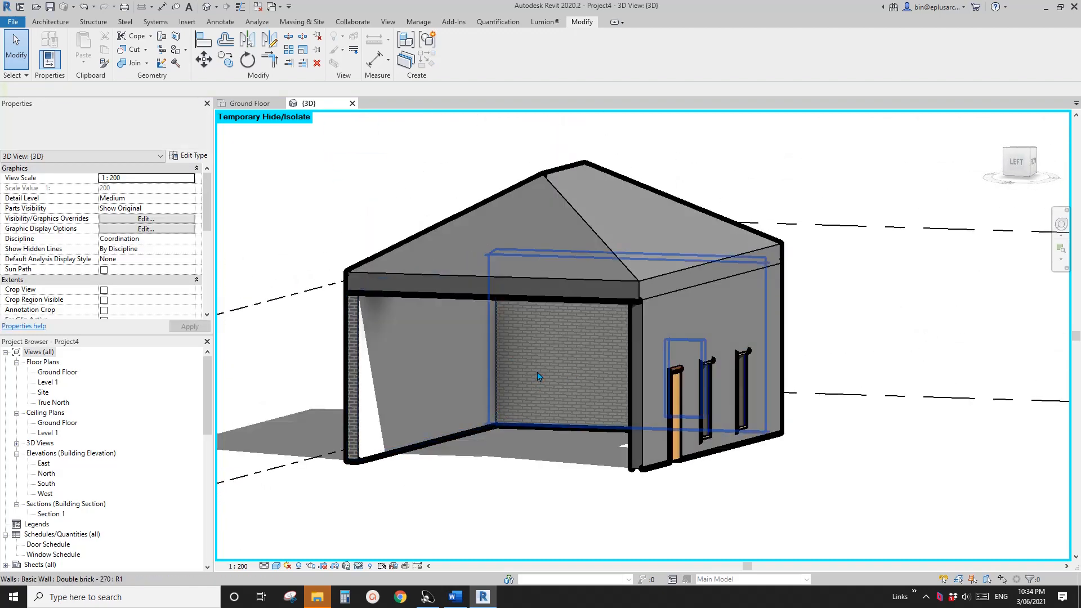
Examine the shading on the interior walls and corners through the open side of the house
{"action": "middle_click_drag", "start_coordinate": [539, 376], "coordinate": [525, 398], "text": "shift"}
{"action": "middle_click_drag", "start_coordinate": [430, 339], "coordinate": [422, 383], "text": "shift"}
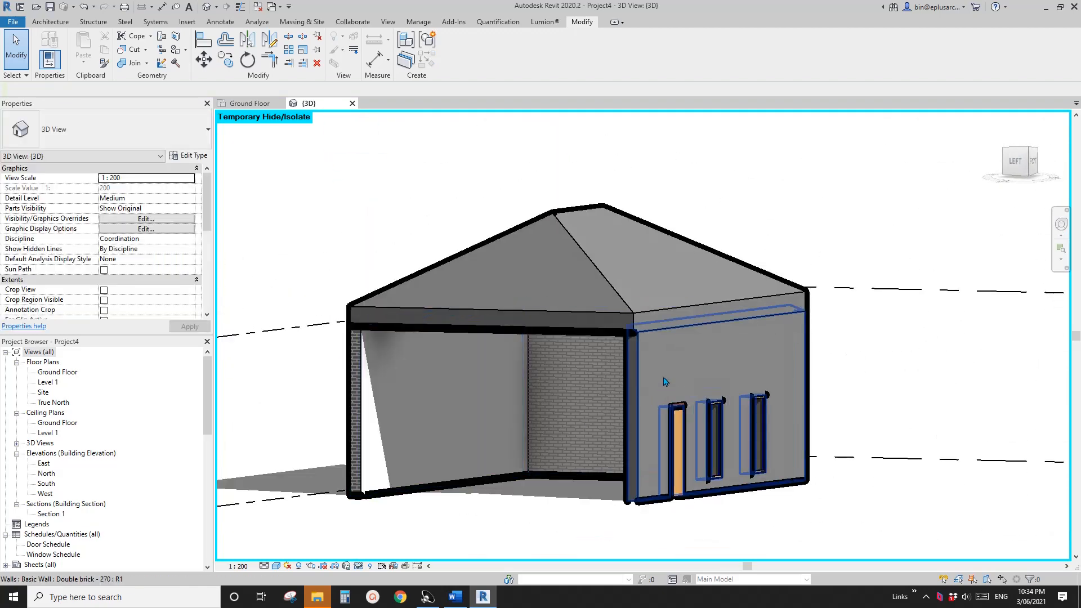
{"action": "left_click", "coordinate": [419, 384]}
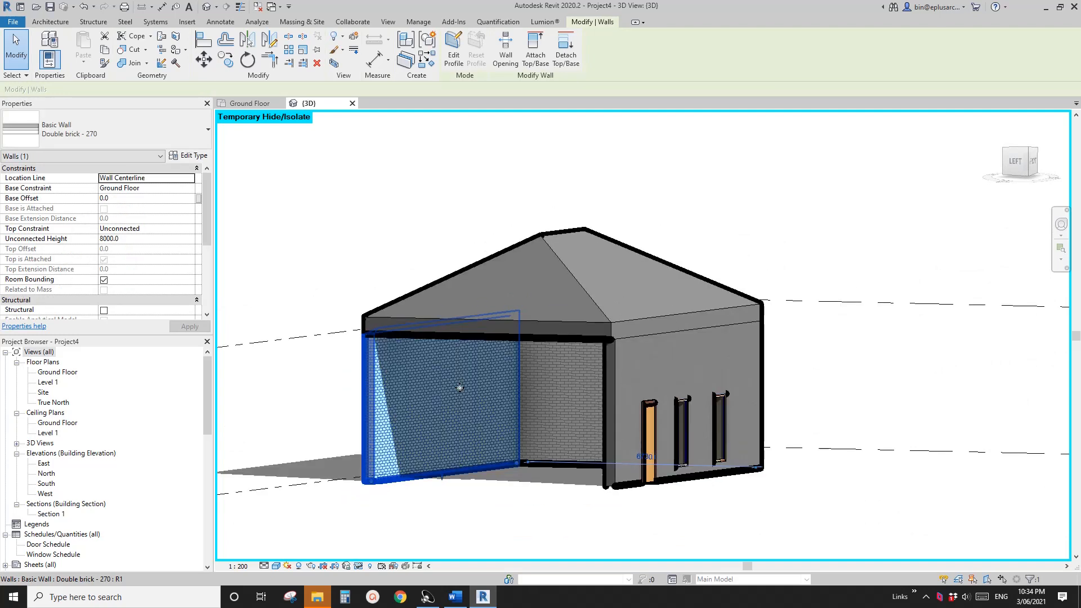
{"action": "key", "text": "Escape"}
{"action": "middle_click_drag", "start_coordinate": [459, 403], "coordinate": [560, 405], "text": "shift"}
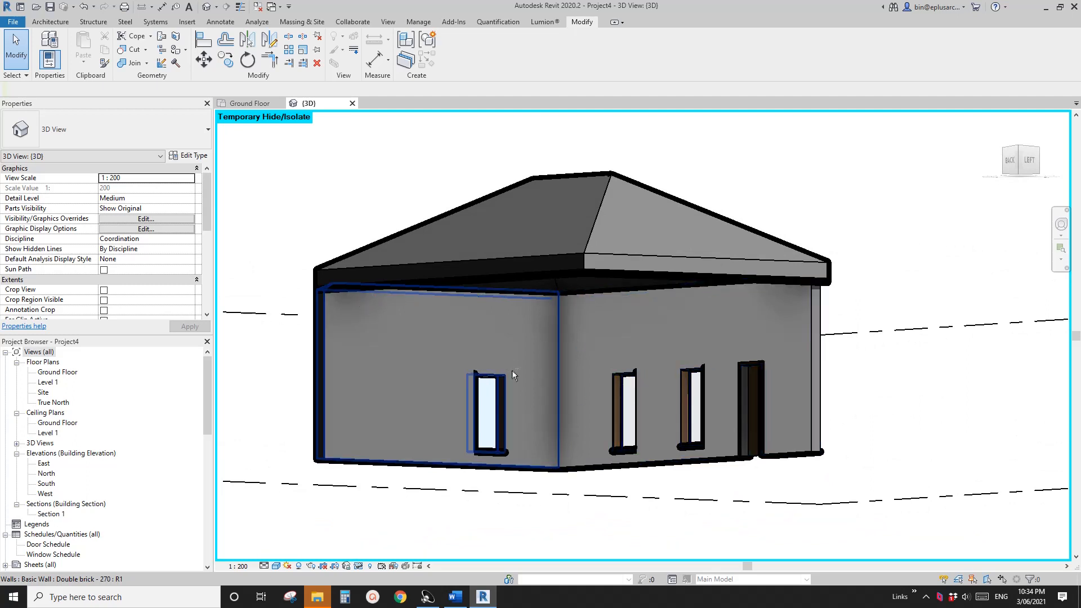
{"action": "middle_click_drag", "start_coordinate": [512, 374], "coordinate": [426, 345], "text": "shift"}
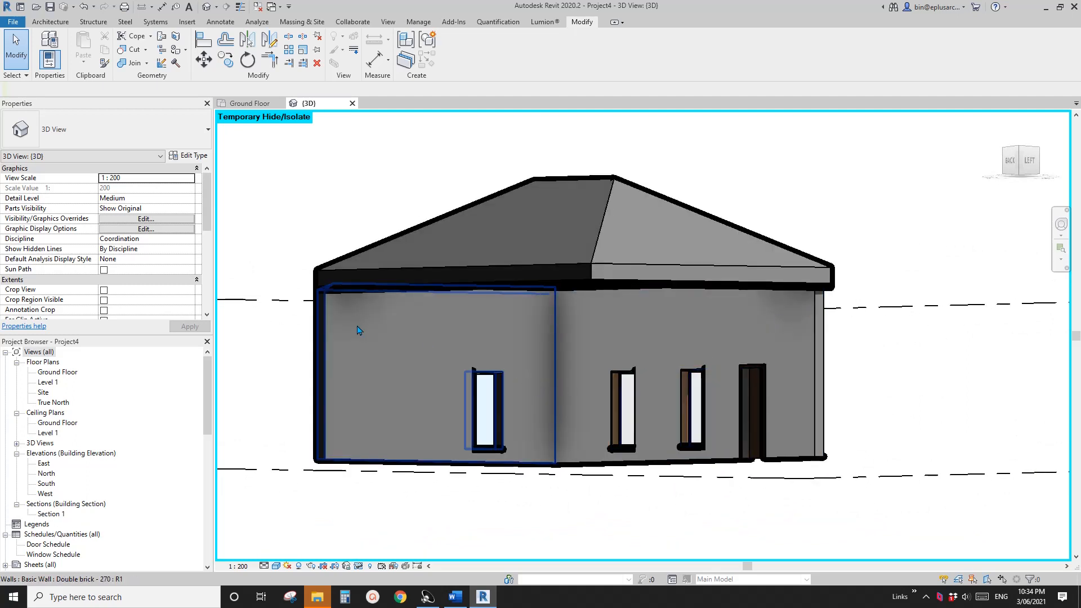
Compare the interior corner shading with Show Ambient Shadows off and back on, applying each change and accepting the Graphic Display Options
{"action": "left_click", "coordinate": [276, 566]}
{"action": "left_click", "coordinate": [307, 481]}
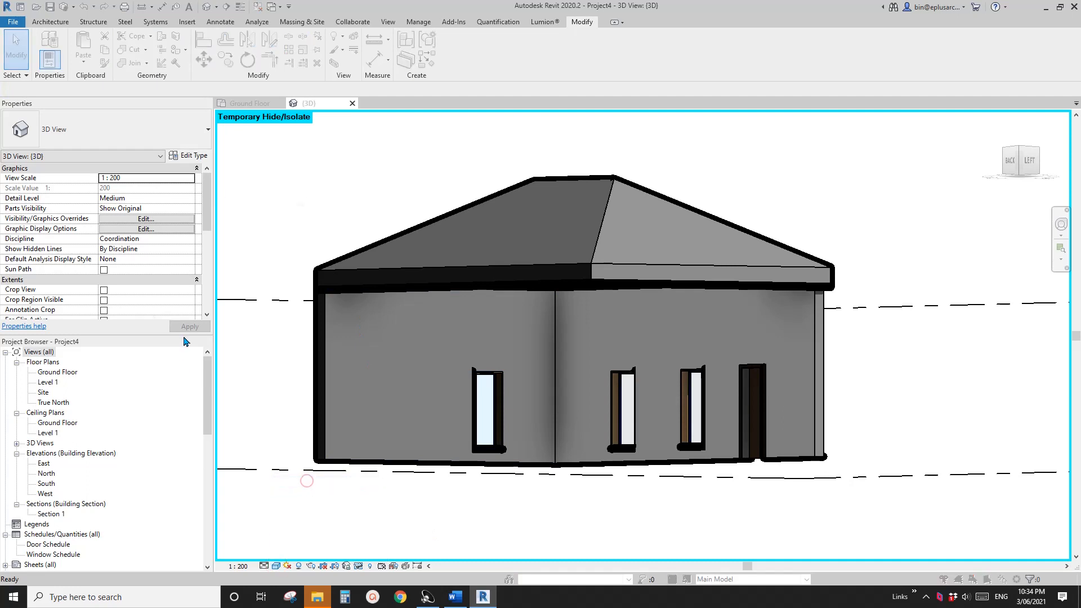
{"action": "left_click", "coordinate": [60, 275]}
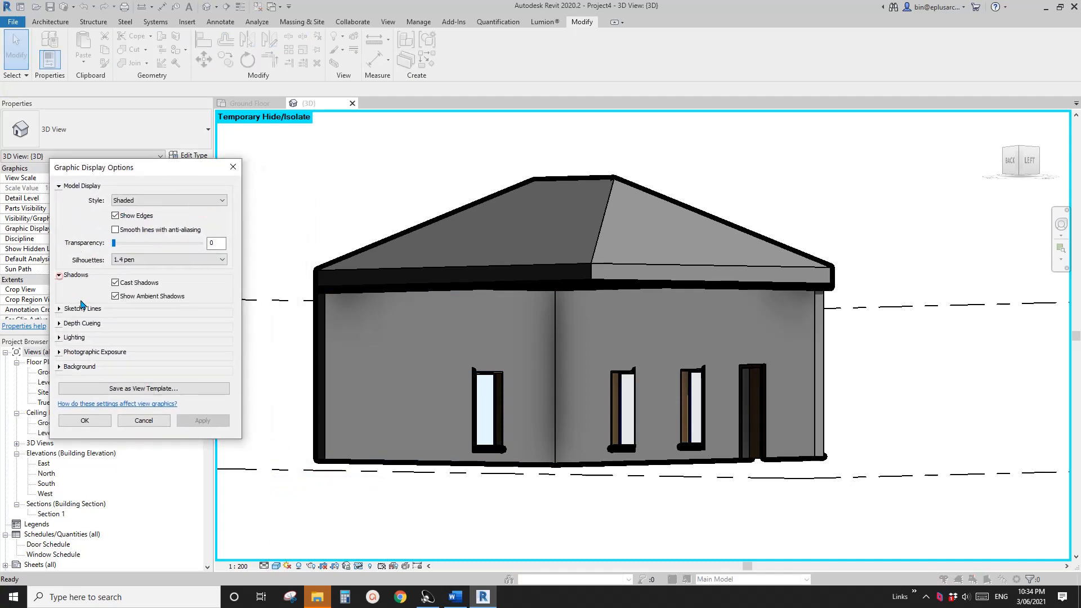
{"action": "left_click", "coordinate": [115, 297]}
{"action": "left_click", "coordinate": [202, 421]}
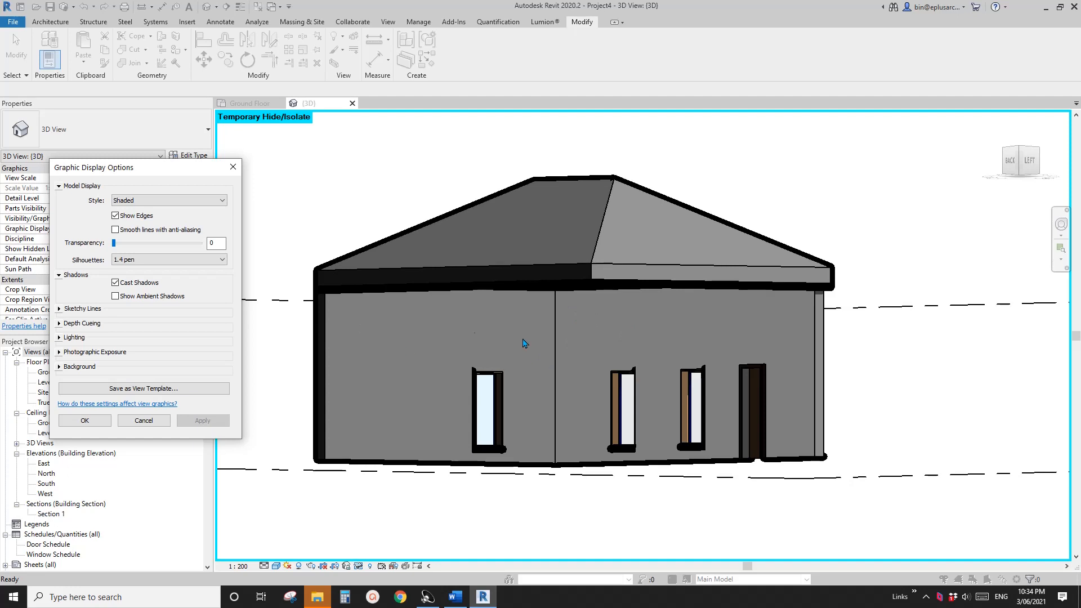
{"action": "left_click", "coordinate": [116, 296]}
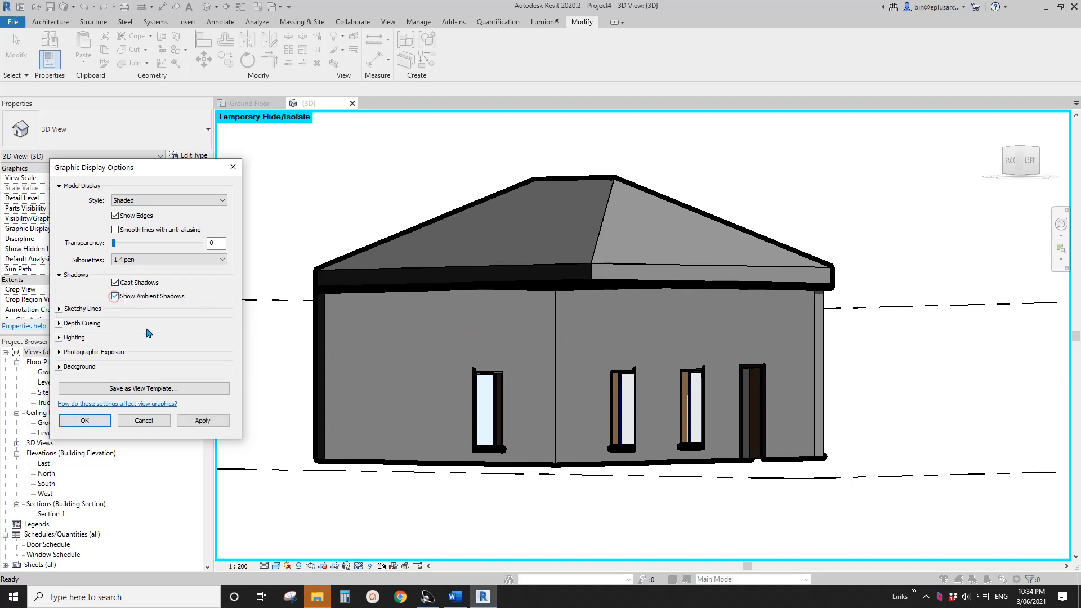
{"action": "left_click", "coordinate": [200, 421]}
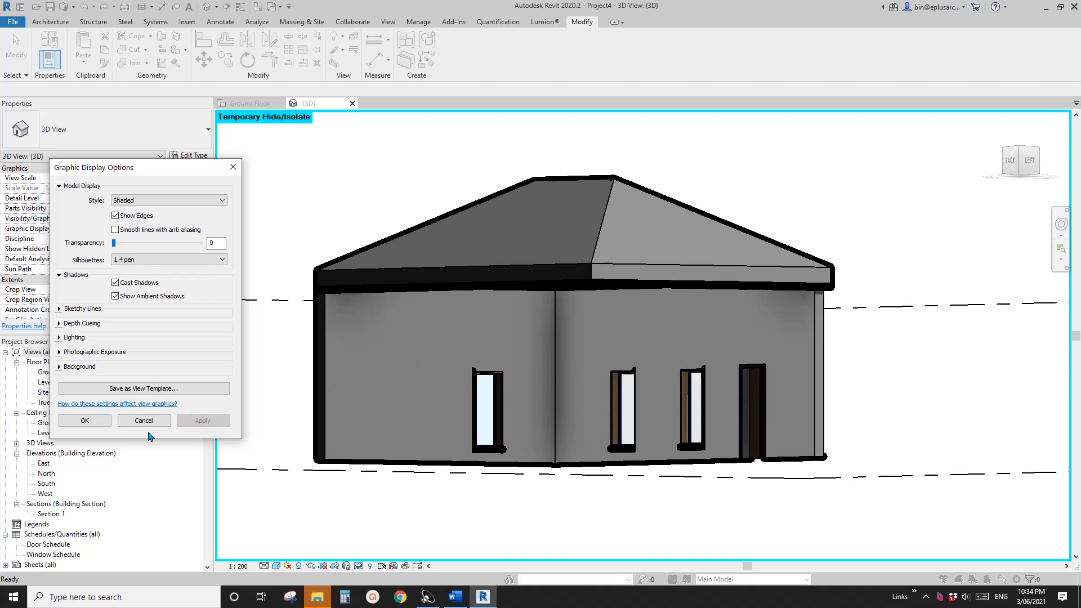
{"action": "left_click", "coordinate": [95, 421]}
Examine the cast shadows around the house and through the opening left by the hidden wall
{"action": "scroll", "coordinate": [158, 433], "scroll_direction": "down", "scroll_amount": 1}
{"action": "scroll", "coordinate": [356, 438], "scroll_direction": "down", "scroll_amount": 2}
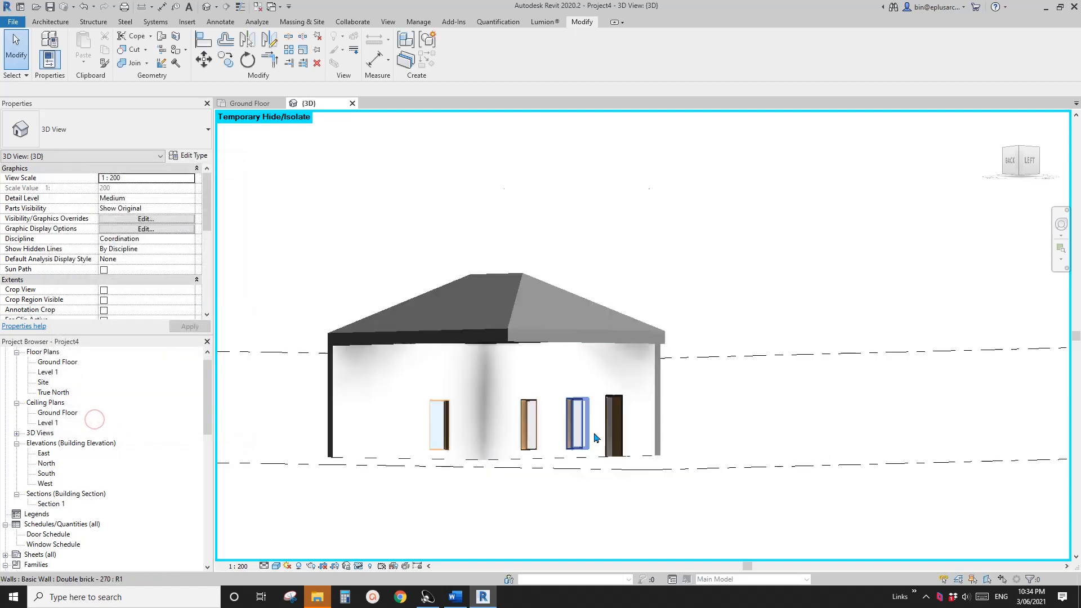
{"action": "middle_click_drag", "start_coordinate": [596, 429], "coordinate": [709, 316], "text": "shift"}
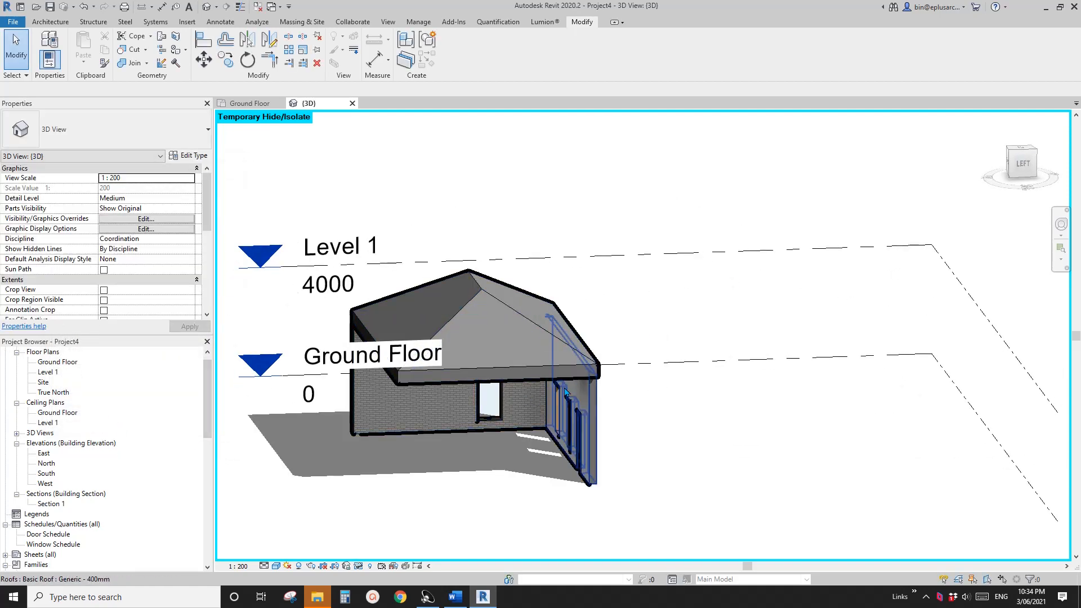
Turn off Cast Shadows and Show Ambient Shadows in the view's Graphic Display Options and apply the change
{"action": "middle_click_drag", "start_coordinate": [568, 388], "coordinate": [573, 347], "text": "shift"}
{"action": "scroll", "coordinate": [542, 389], "scroll_direction": "up", "scroll_amount": 3}
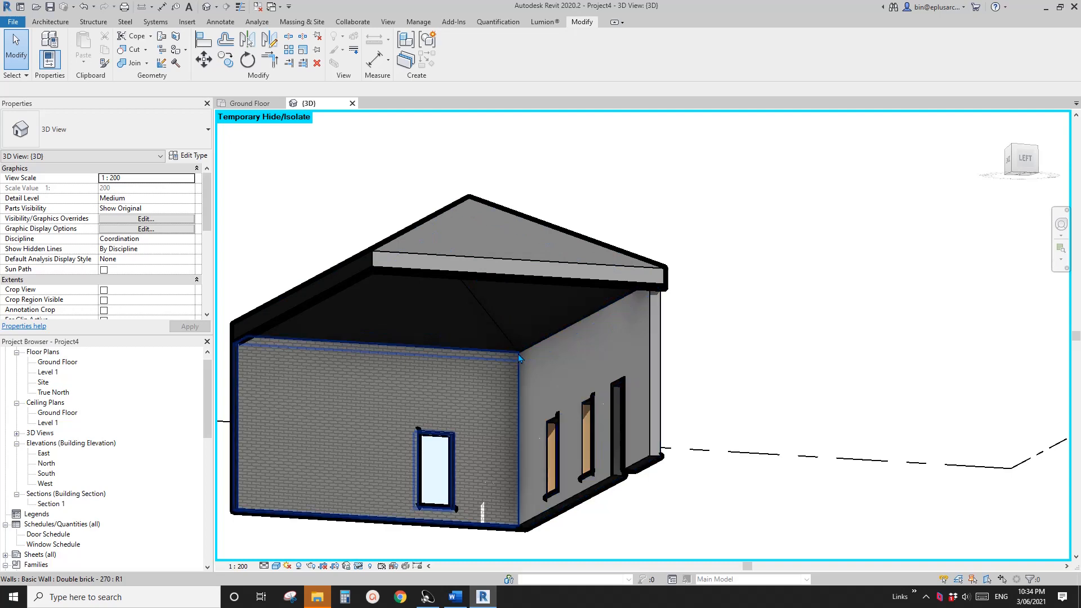
{"action": "scroll", "coordinate": [518, 475], "scroll_direction": "down", "scroll_amount": 2}
{"action": "middle_click_drag", "start_coordinate": [518, 475], "coordinate": [488, 435], "text": "shift"}
{"action": "scroll", "coordinate": [562, 458], "scroll_direction": "down", "scroll_amount": 1}
{"action": "scroll", "coordinate": [560, 450], "scroll_direction": "up", "scroll_amount": 1}
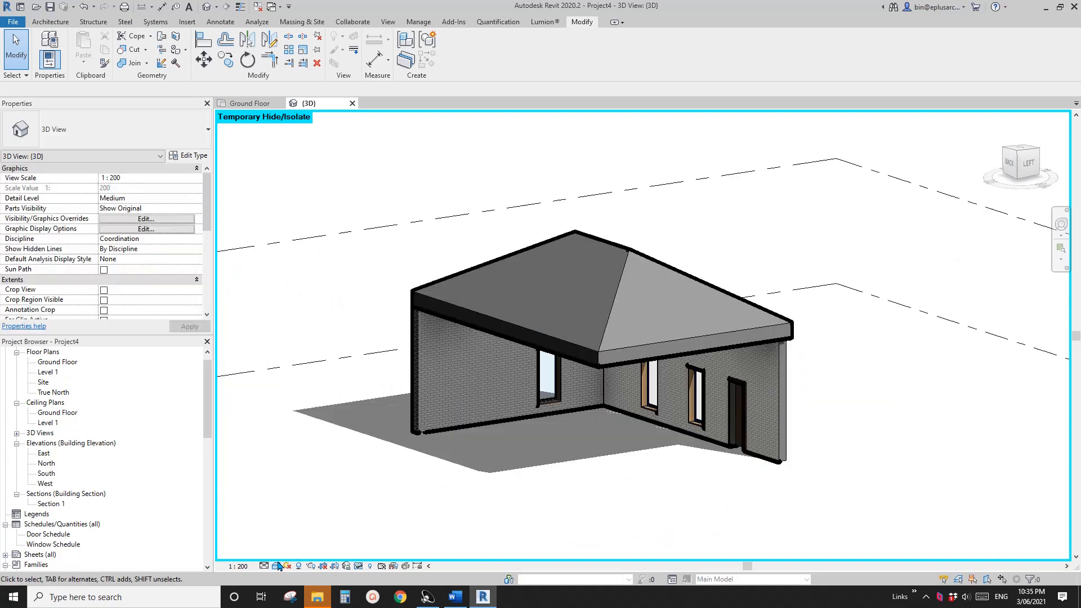
{"action": "left_click", "coordinate": [277, 565]}
{"action": "left_click", "coordinate": [318, 481]}
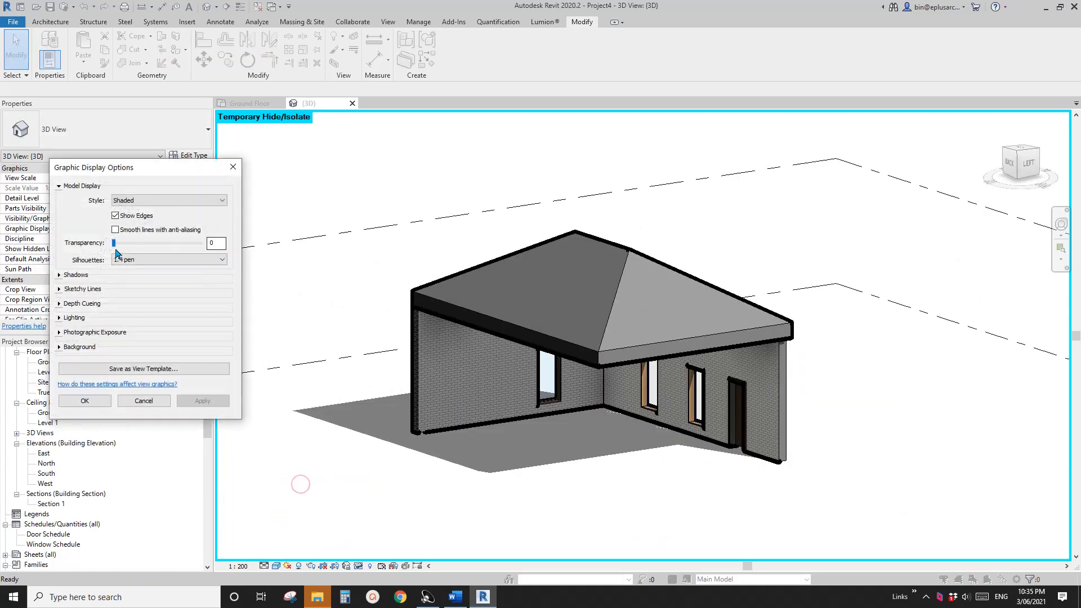
{"action": "left_click", "coordinate": [60, 275]}
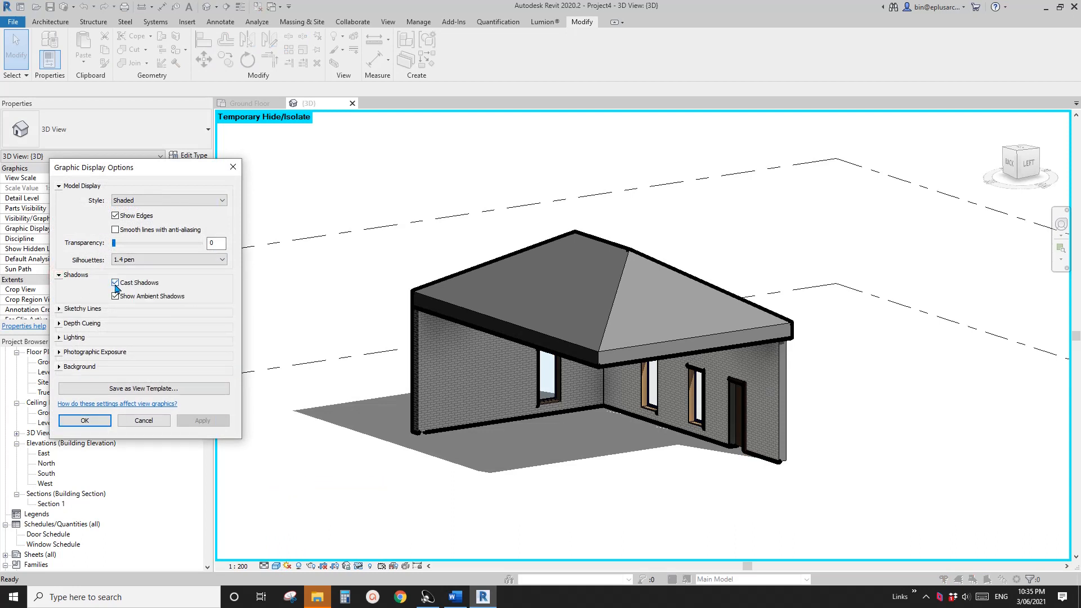
{"action": "left_click", "coordinate": [115, 296]}
{"action": "left_click", "coordinate": [203, 420]}
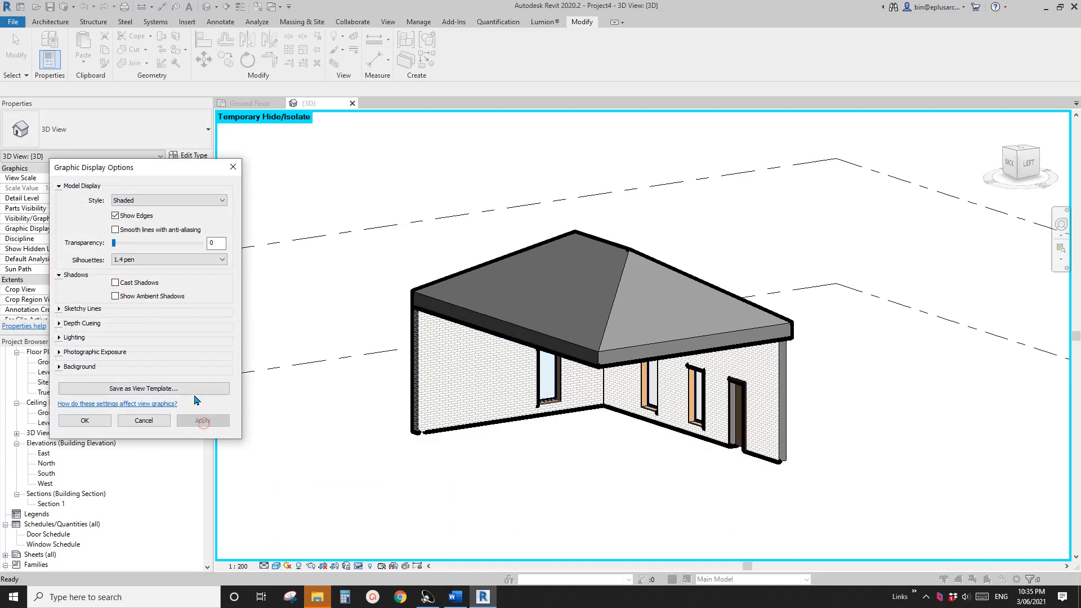
Collapse the Model Display and Shadows settings and enable Sketchy Lines with a Jitter of 2
{"action": "left_click", "coordinate": [71, 276]}
{"action": "left_click", "coordinate": [60, 186]}
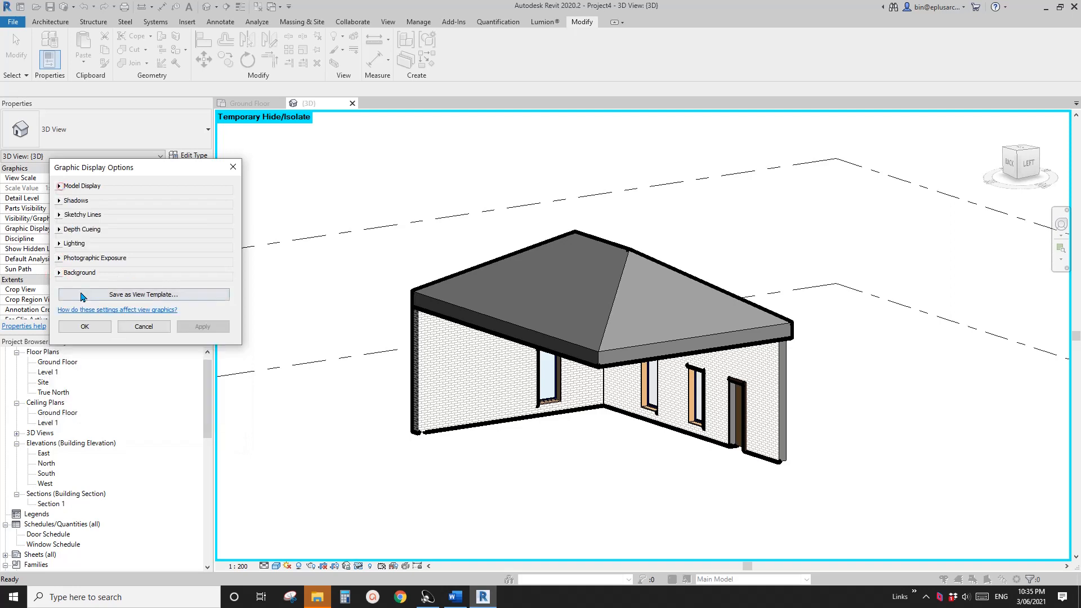
{"action": "left_click", "coordinate": [59, 215]}
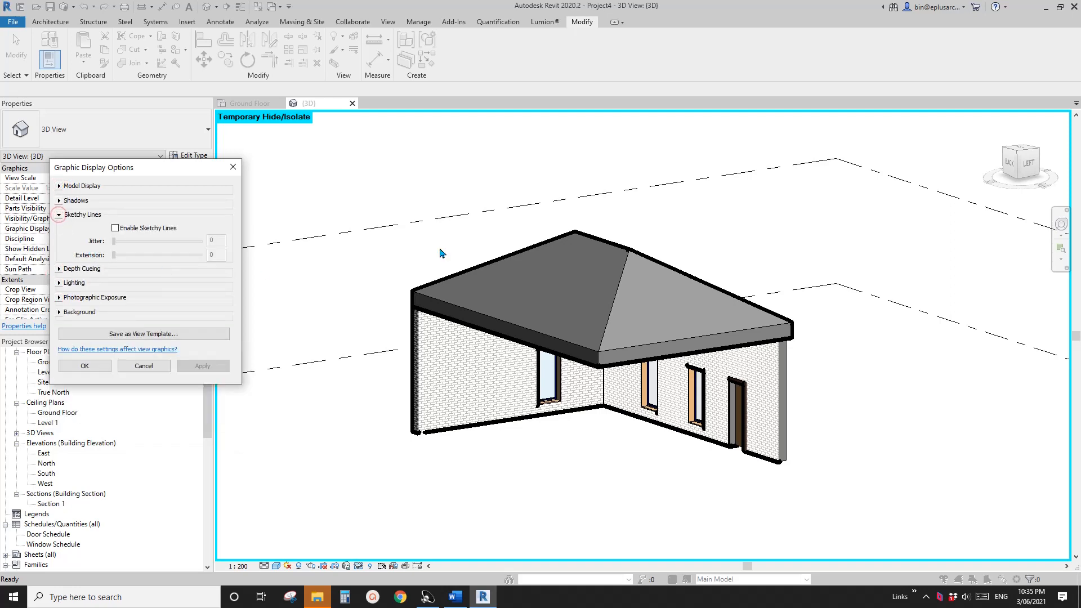
{"action": "left_click", "coordinate": [115, 228]}
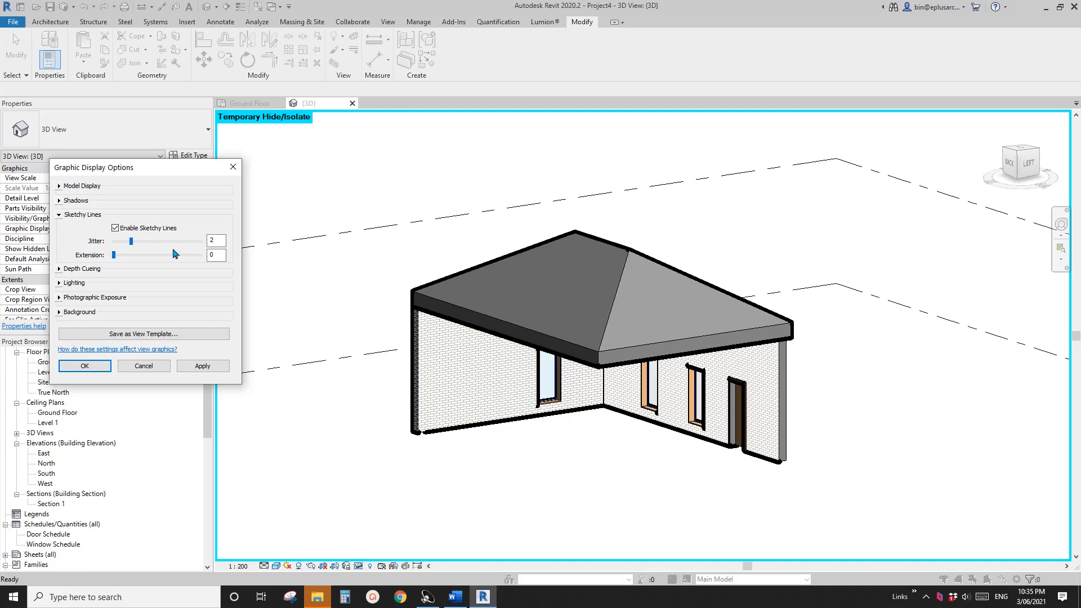
Apply the sketchy lines effect to the 3D view with jitter values of 2, 4 and 6 in turn
{"action": "left_click", "coordinate": [203, 366]}
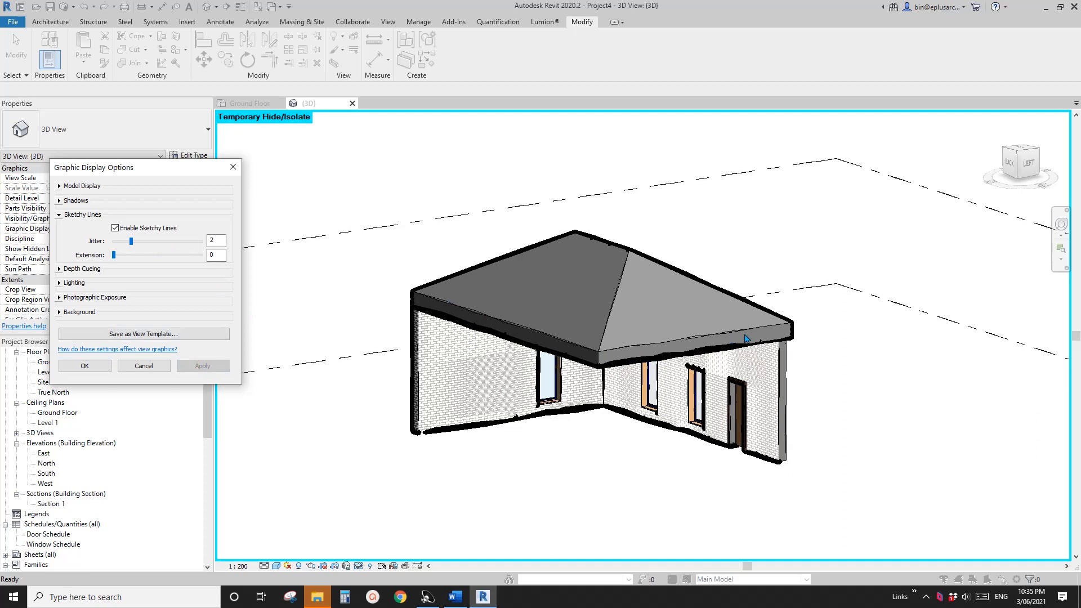
{"action": "left_click", "coordinate": [149, 249]}
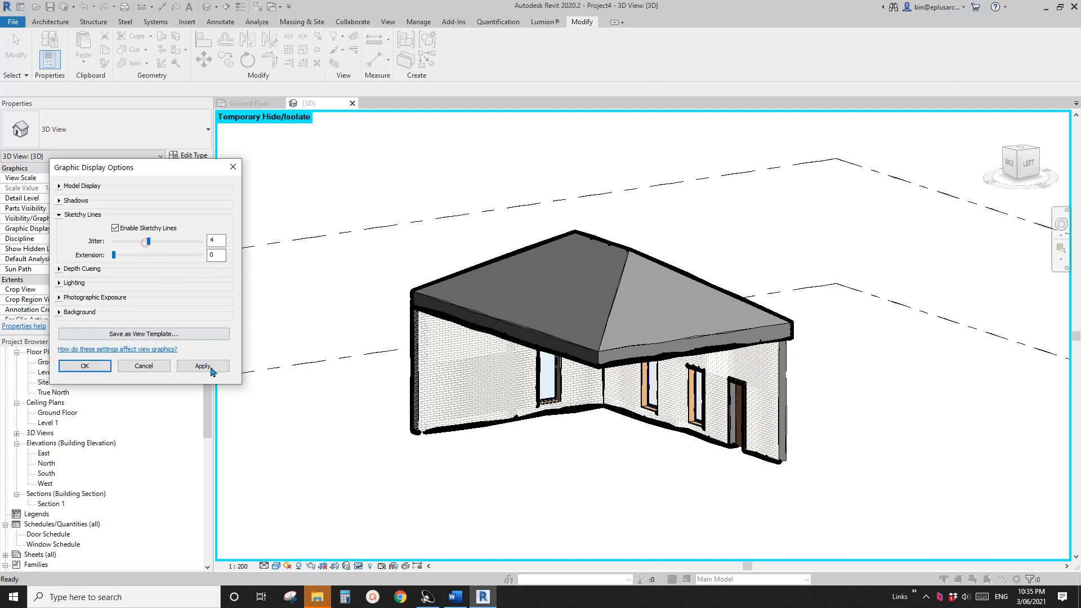
{"action": "left_click", "coordinate": [203, 366]}
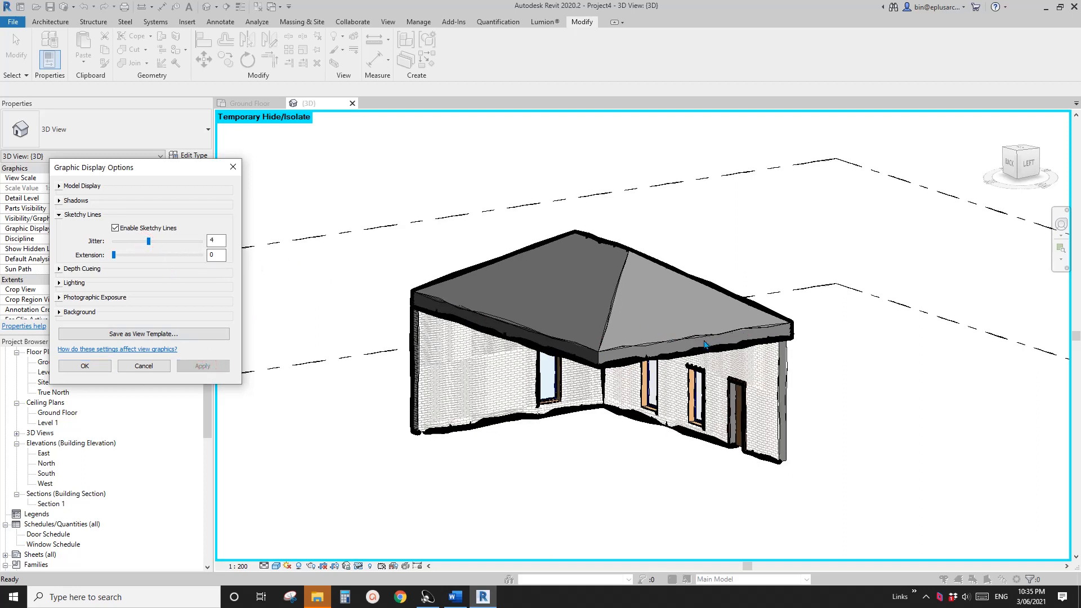
{"action": "left_click", "coordinate": [180, 242]}
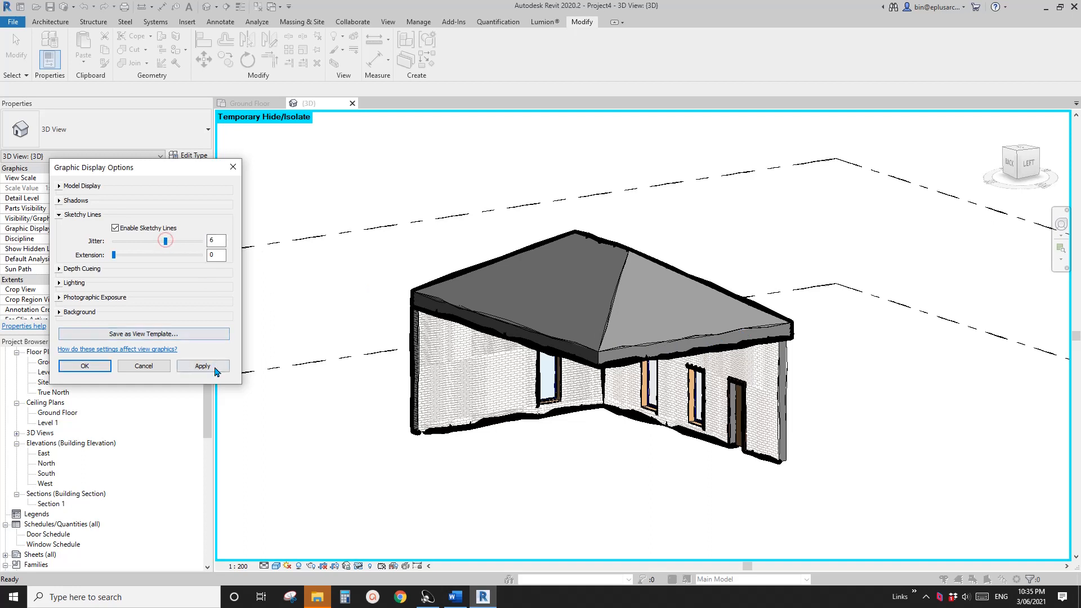
{"action": "left_click", "coordinate": [203, 366]}
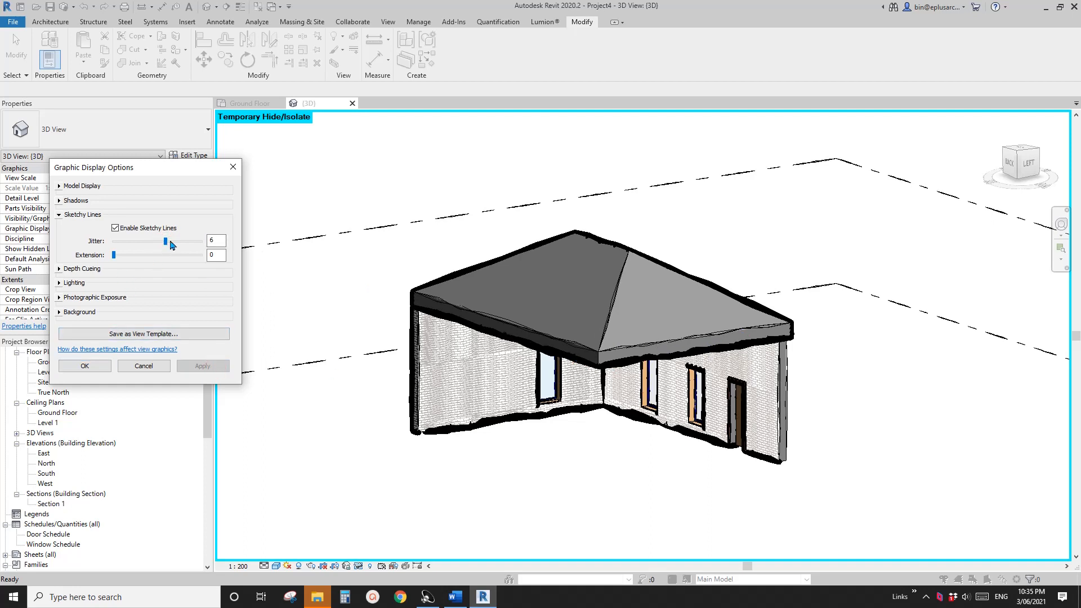
Set the sketchy lines extension to 8, apply it and close the graphic display options
{"action": "left_click", "coordinate": [183, 255]}
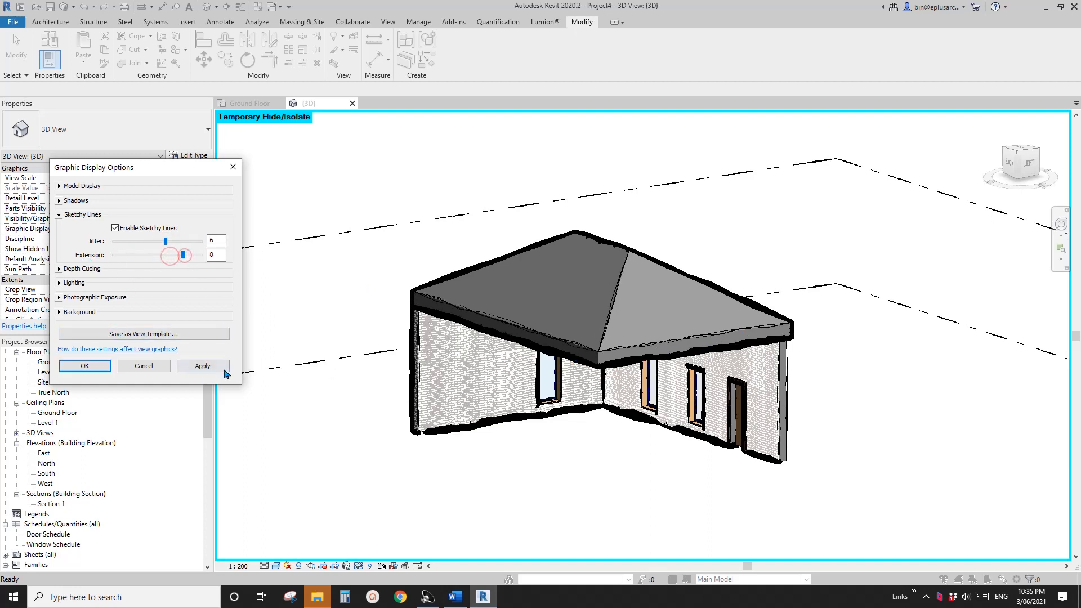
{"action": "left_click", "coordinate": [217, 366]}
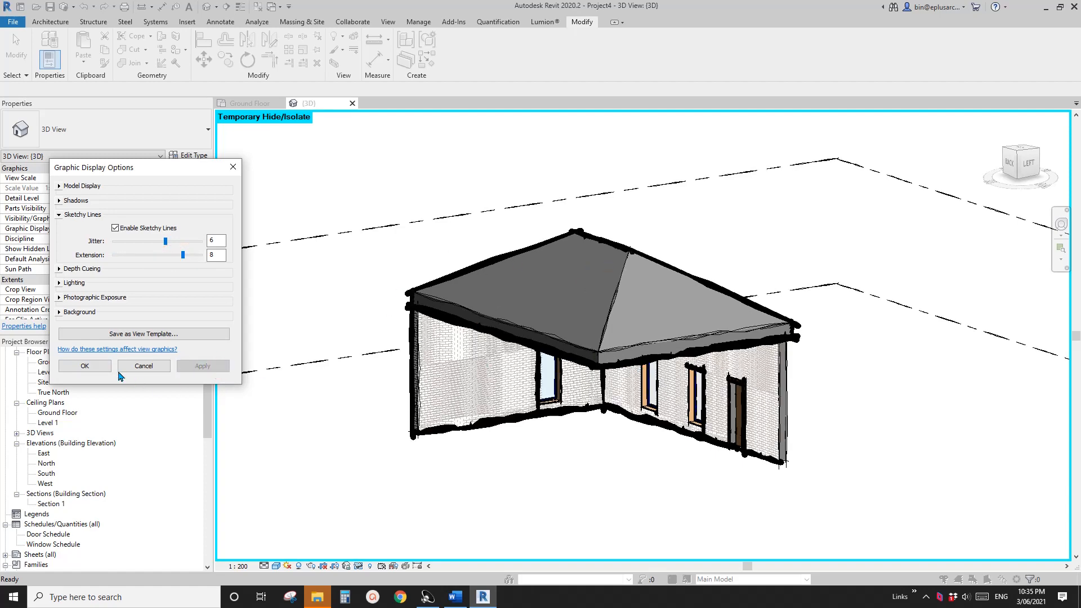
{"action": "left_click", "coordinate": [92, 365]}
Set the 3D view's silhouettes to <none> in the graphic display options and confirm the change
{"action": "middle_click_drag", "start_coordinate": [566, 332], "coordinate": [599, 348], "text": "shift"}
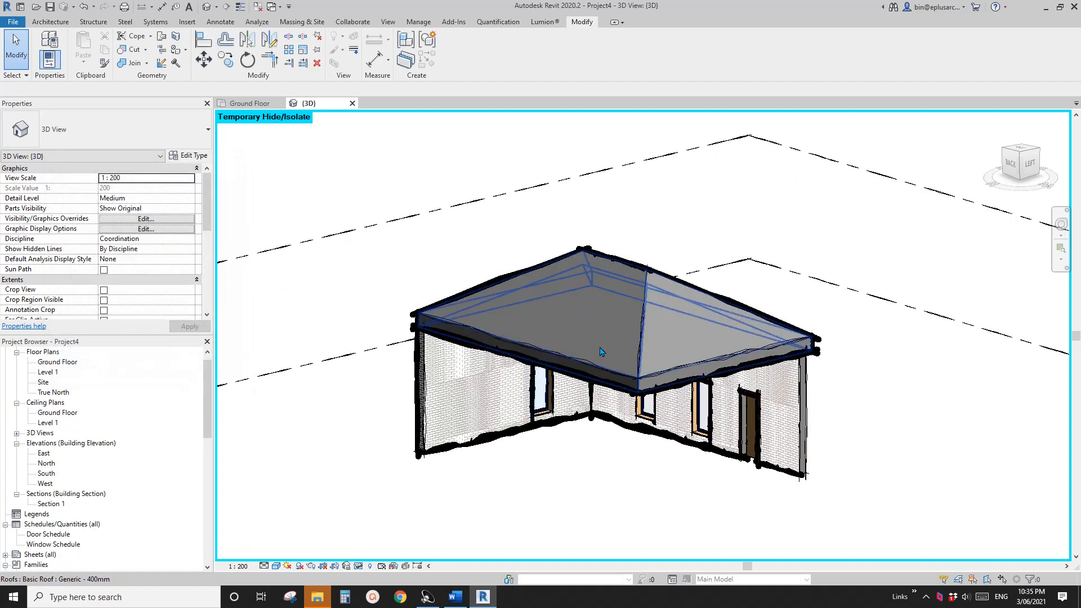
{"action": "scroll", "coordinate": [597, 369], "scroll_direction": "up", "scroll_amount": 1}
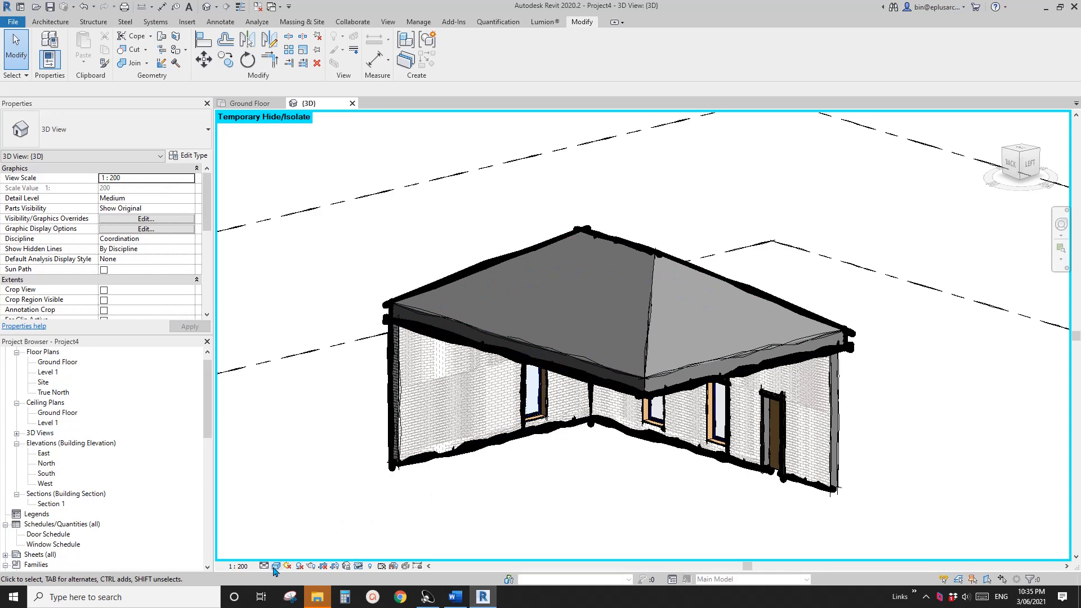
{"action": "left_click", "coordinate": [276, 566]}
{"action": "left_click", "coordinate": [314, 483]}
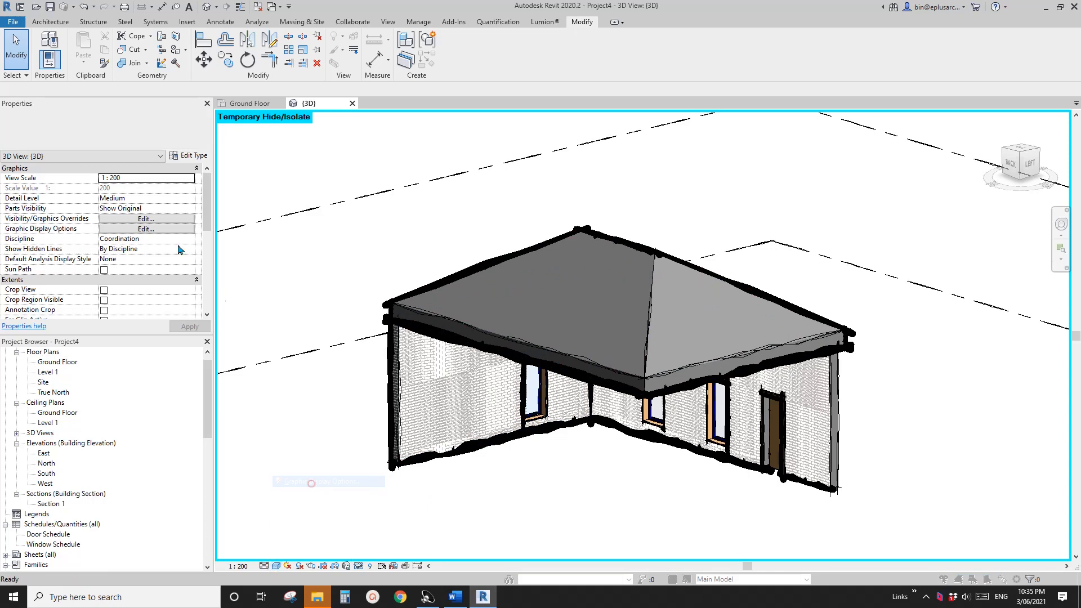
{"action": "left_click", "coordinate": [141, 259]}
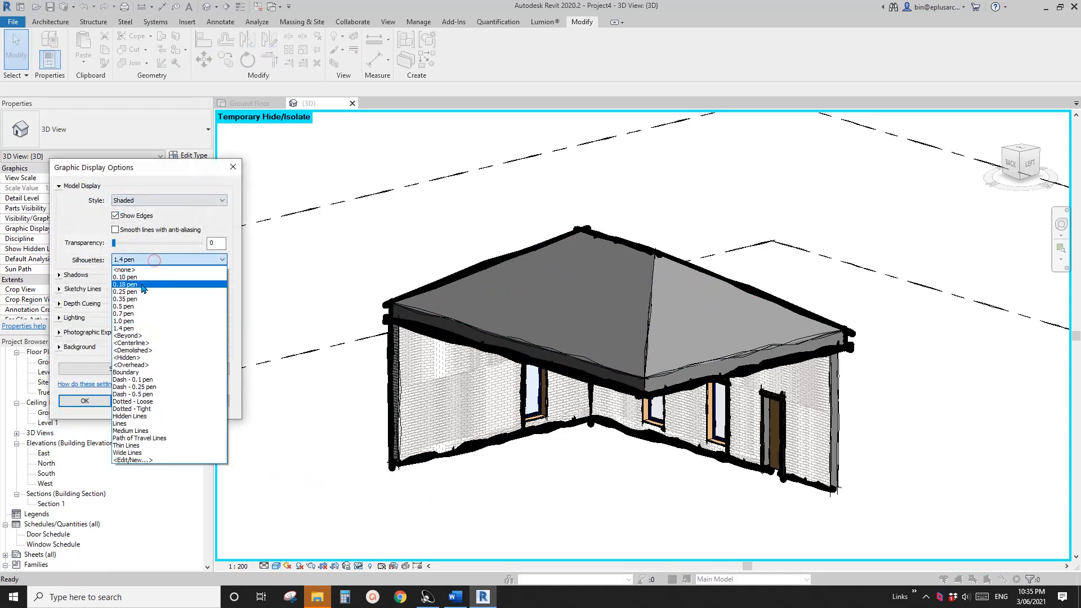
{"action": "left_click", "coordinate": [130, 270]}
{"action": "left_click", "coordinate": [200, 401]}
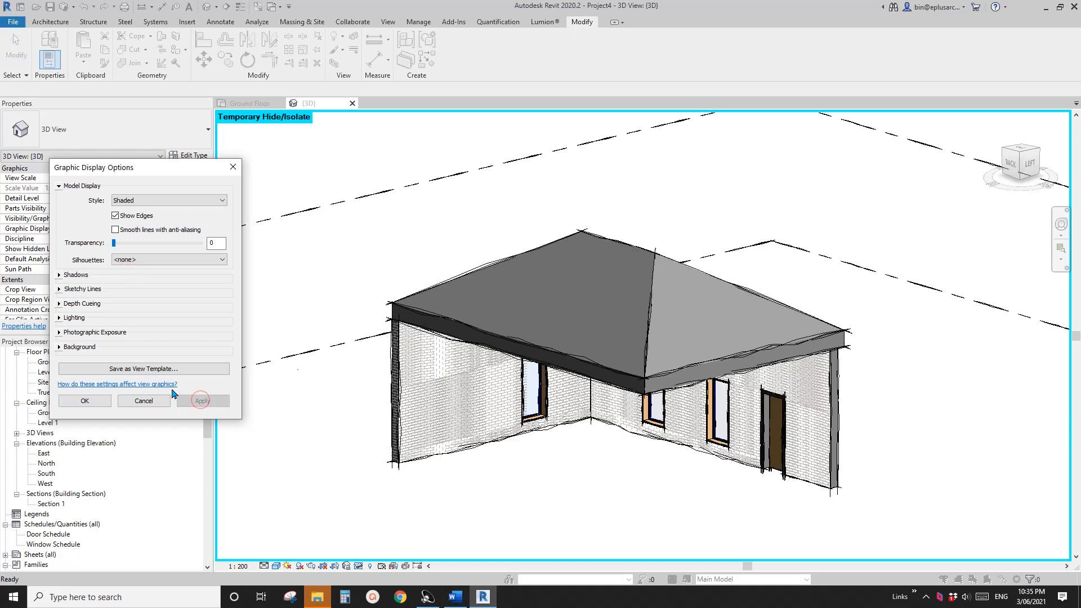
{"action": "left_click", "coordinate": [84, 400]}
Reopen the sketchy lines settings of the 3D view and apply an extension of 10
{"action": "scroll", "coordinate": [496, 366], "scroll_direction": "up", "scroll_amount": 3}
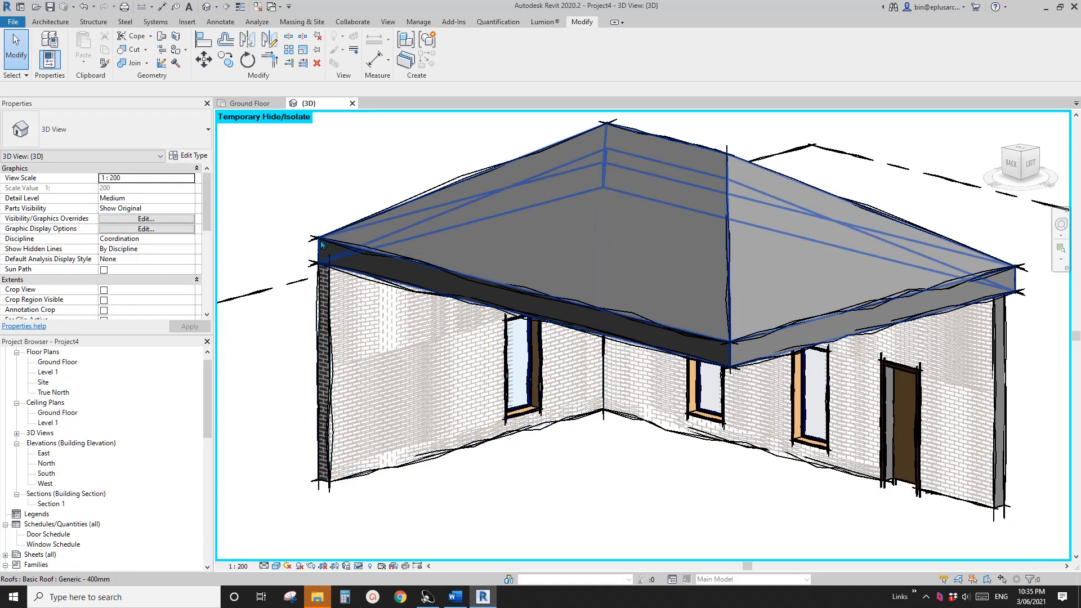
{"action": "left_click", "coordinate": [288, 567]}
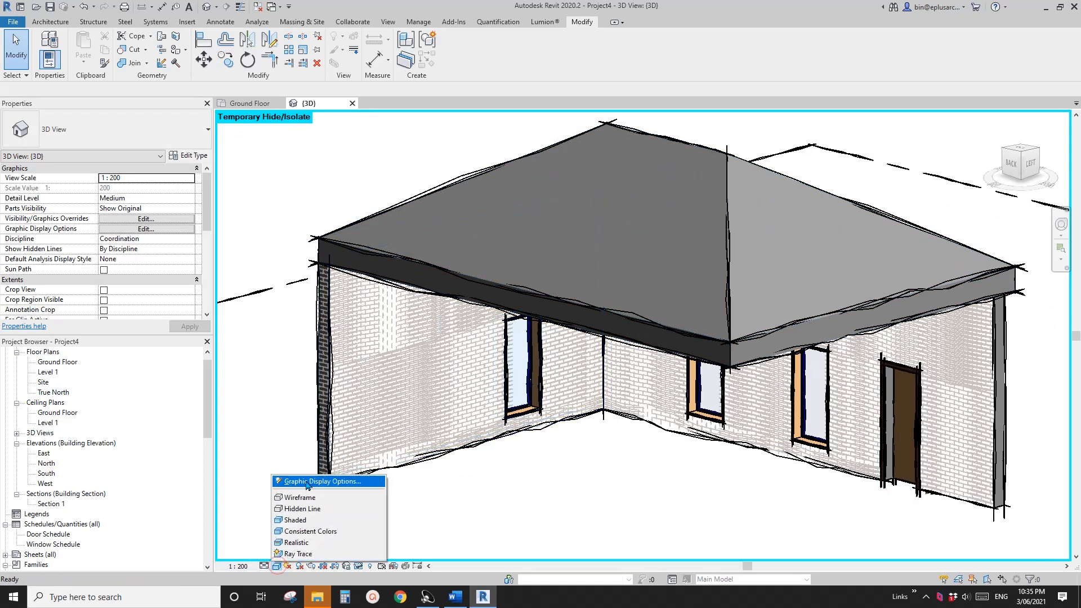
{"action": "left_click", "coordinate": [307, 481]}
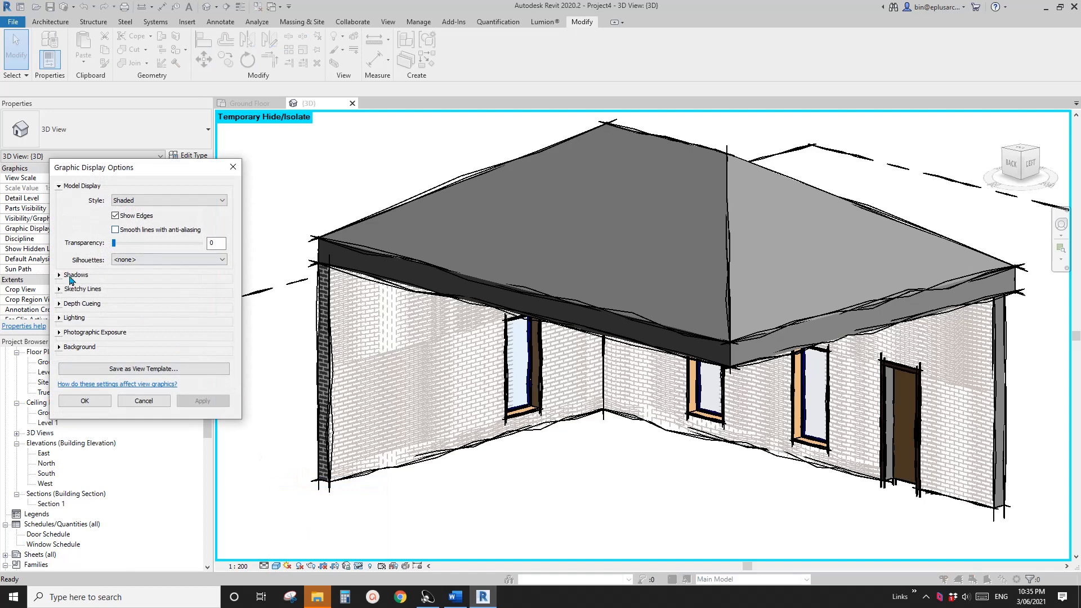
{"action": "left_click", "coordinate": [60, 290]}
{"action": "left_click", "coordinate": [183, 328]}
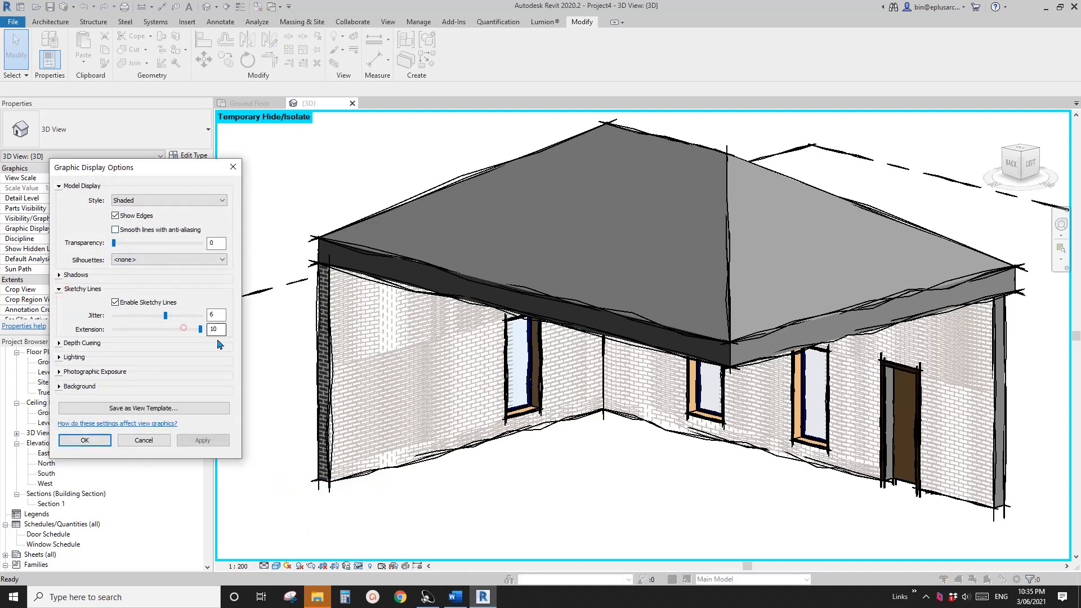
{"action": "left_click", "coordinate": [209, 440]}
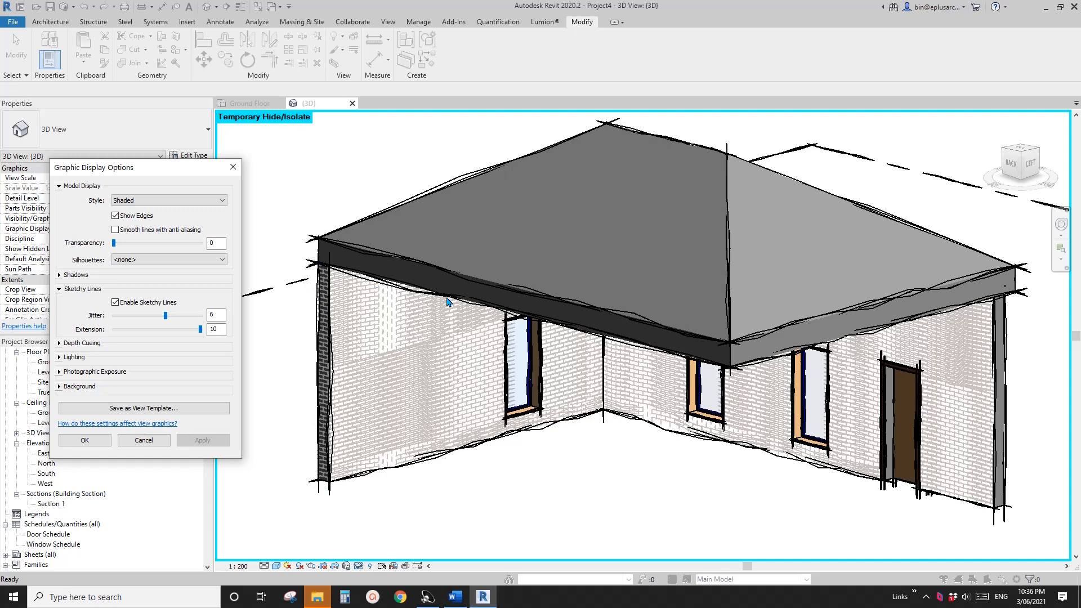
Apply a sketchy lines jitter of 0, followed by an extension of 4
{"action": "left_click_drag", "start_coordinate": [162, 319], "coordinate": [114, 317]}
{"action": "left_click", "coordinate": [203, 440]}
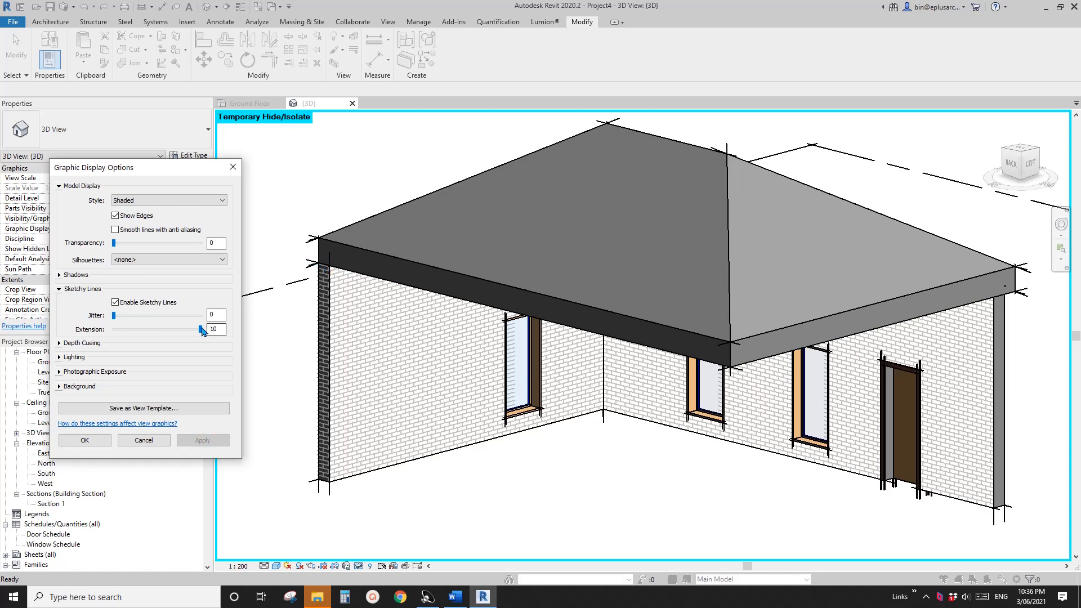
{"action": "left_click_drag", "start_coordinate": [202, 331], "coordinate": [149, 330]}
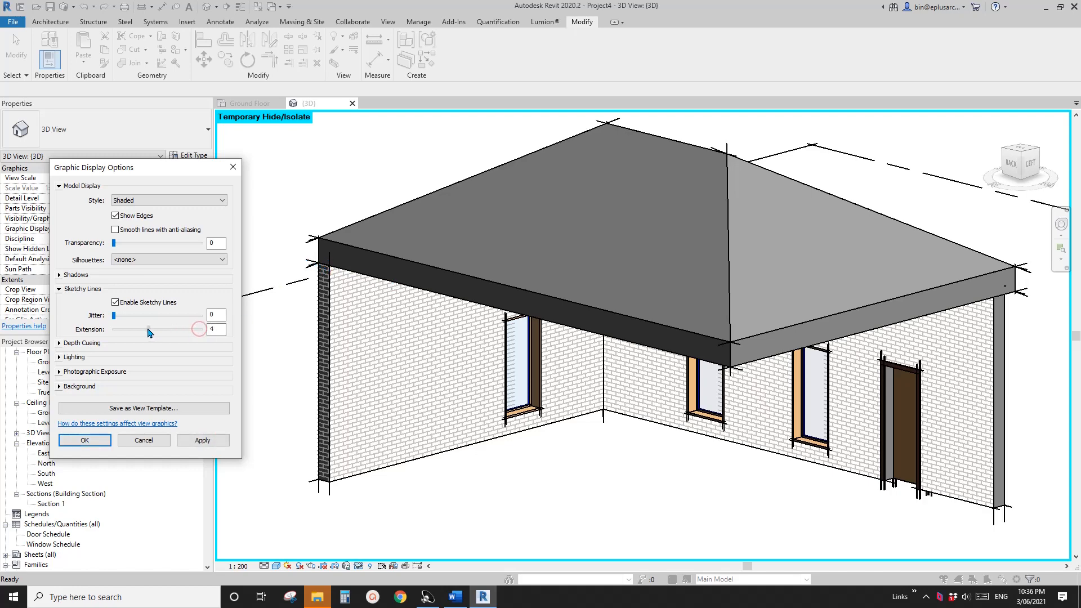
{"action": "left_click", "coordinate": [204, 443]}
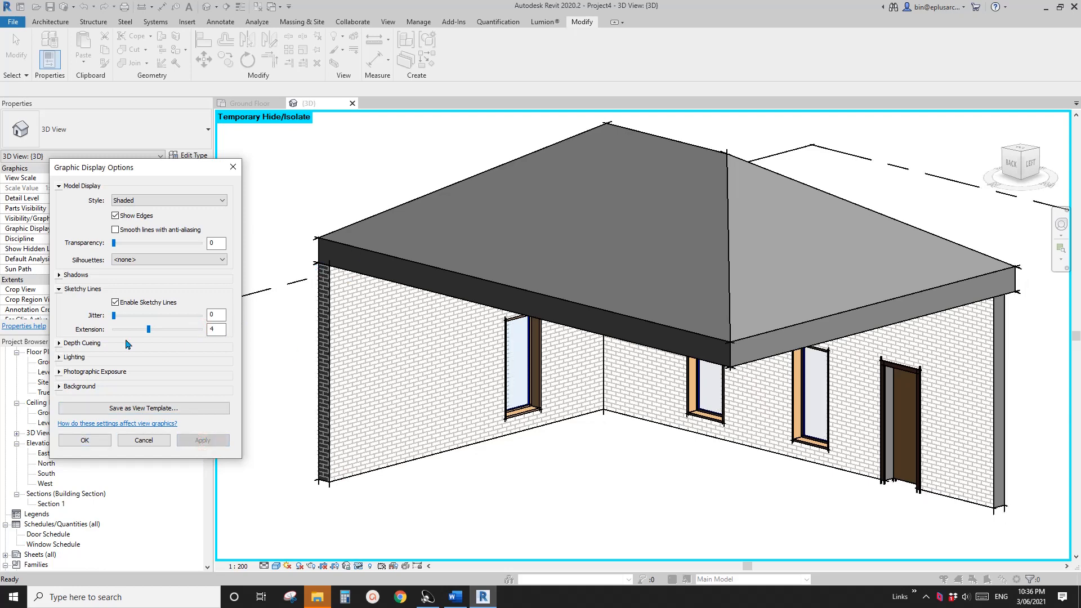
Set the sketchy lines jitter to 4 and the extension to 0, and apply them to the view
{"action": "left_click", "coordinate": [132, 316]}
{"action": "left_click", "coordinate": [150, 329]}
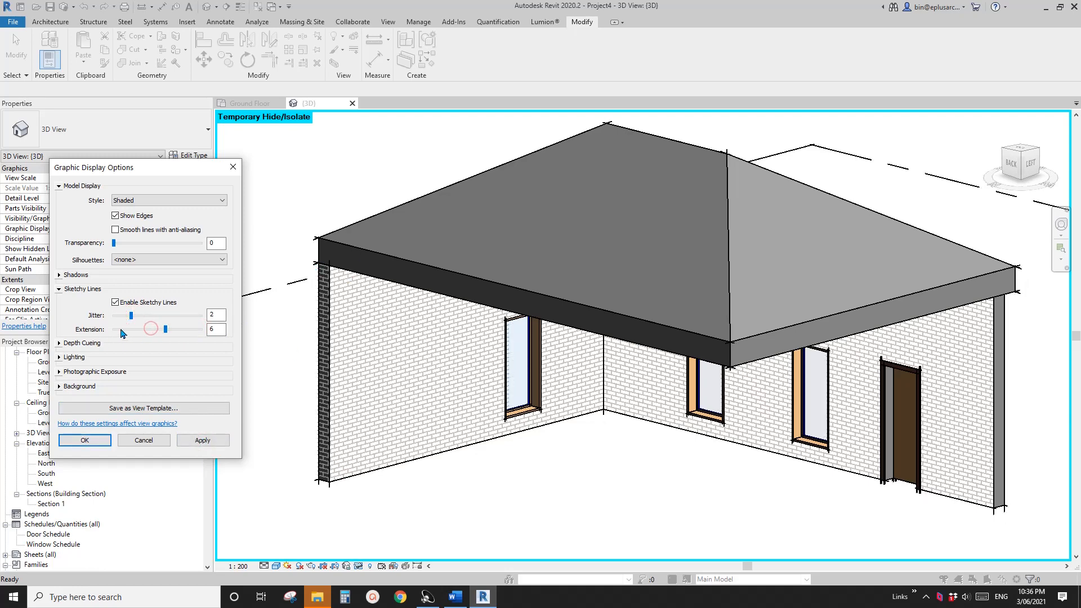
{"action": "left_click", "coordinate": [120, 330]}
{"action": "left_click", "coordinate": [119, 331]}
{"action": "left_click", "coordinate": [118, 331]}
{"action": "left_click", "coordinate": [134, 315]}
{"action": "left_click", "coordinate": [204, 440]}
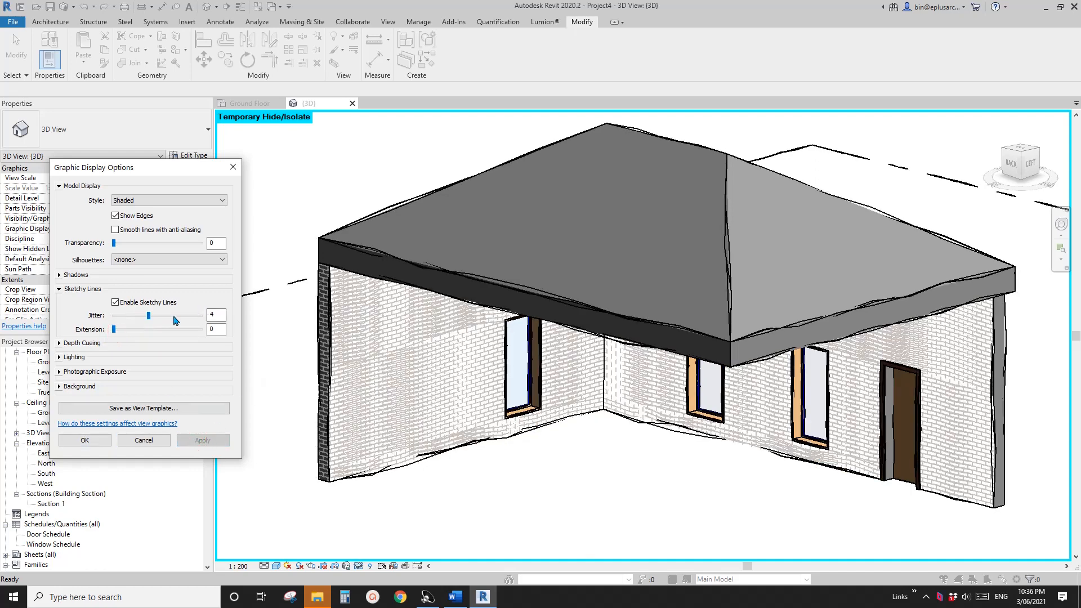
Try sketchy lines jitter values of 6, 10 and 8 in turn, applying each to the 3D view
{"action": "left_click", "coordinate": [174, 317]}
{"action": "left_click", "coordinate": [211, 443]}
{"action": "left_click", "coordinate": [191, 315]}
{"action": "left_click", "coordinate": [192, 315]}
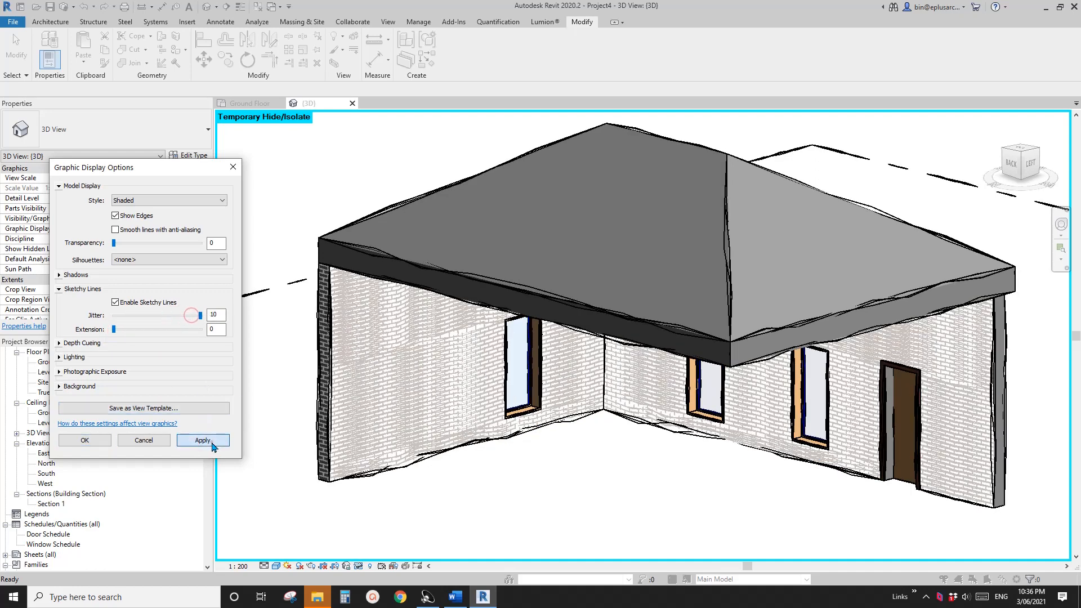
{"action": "left_click", "coordinate": [213, 445]}
{"action": "left_click", "coordinate": [195, 315]}
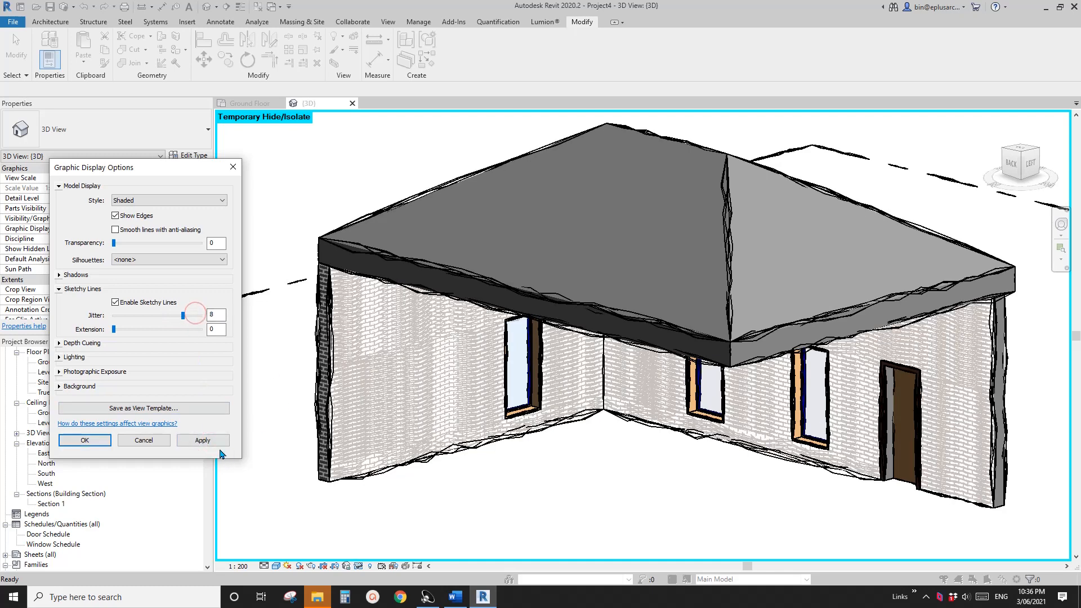
{"action": "left_click", "coordinate": [217, 443]}
Set the sketchy lines jitter to 2 and the extension to 6, apply them and close the graphic display options
{"action": "left_click", "coordinate": [141, 316]}
{"action": "left_click", "coordinate": [141, 315]}
{"action": "left_click", "coordinate": [180, 331]}
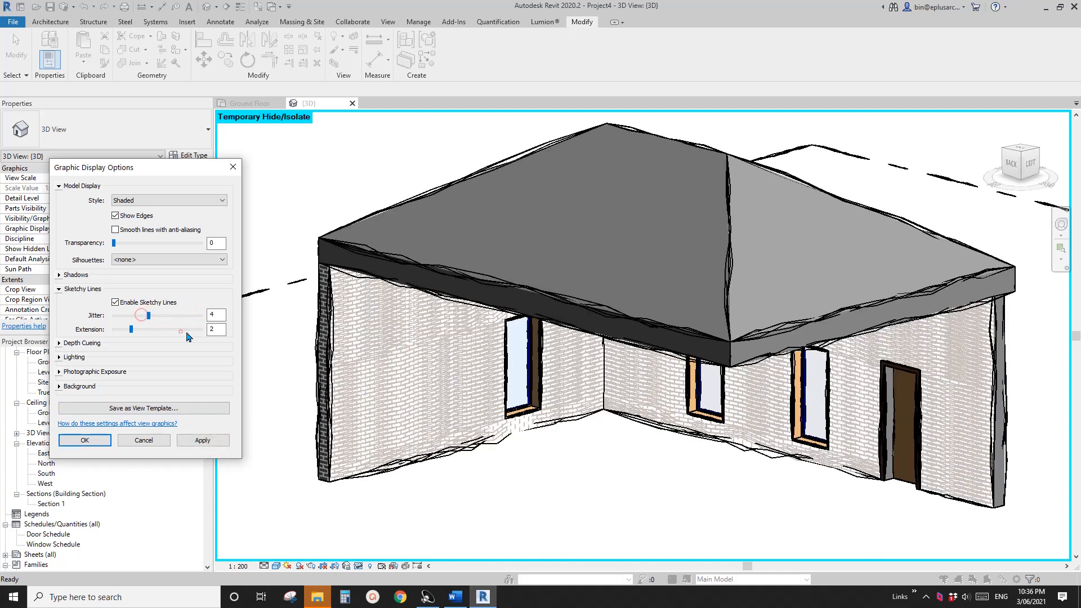
{"action": "left_click", "coordinate": [186, 332]}
{"action": "left_click", "coordinate": [186, 332]}
{"action": "left_click", "coordinate": [135, 314]}
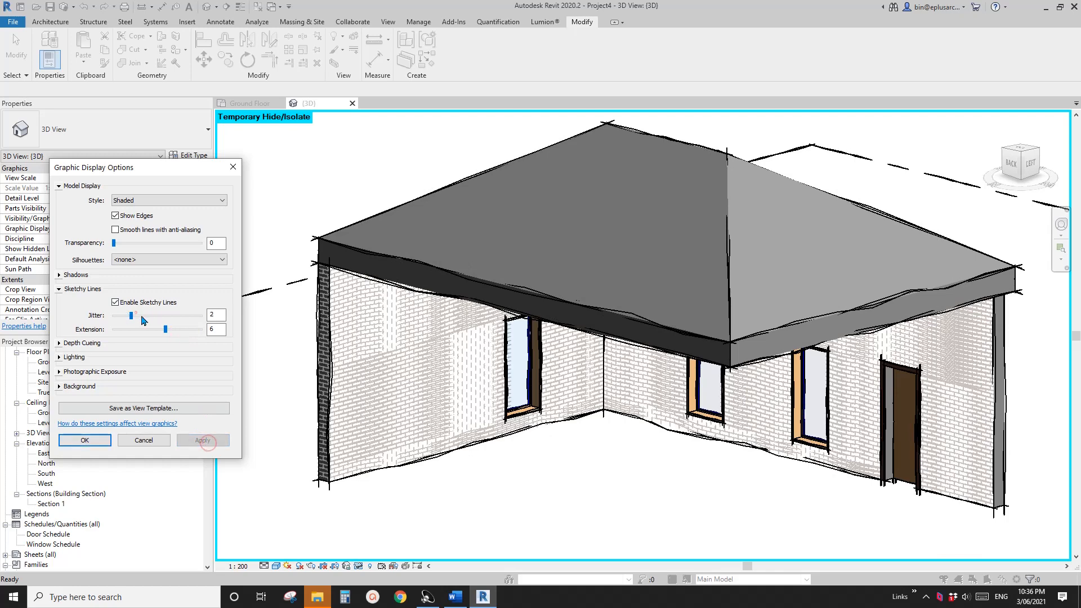
{"action": "left_click", "coordinate": [173, 328]}
{"action": "left_click", "coordinate": [174, 329]}
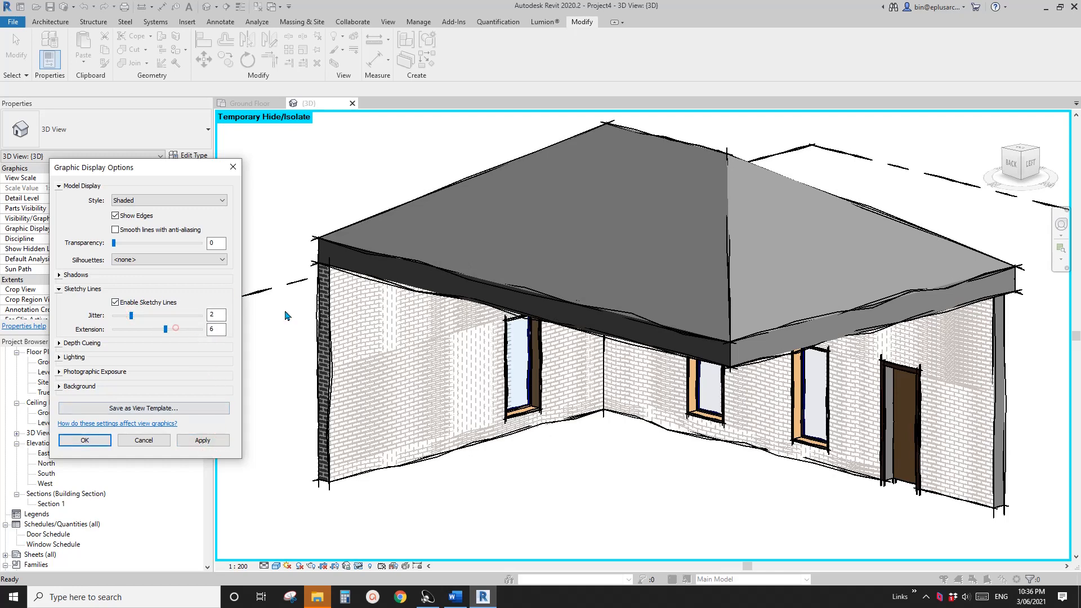
{"action": "left_click", "coordinate": [206, 446]}
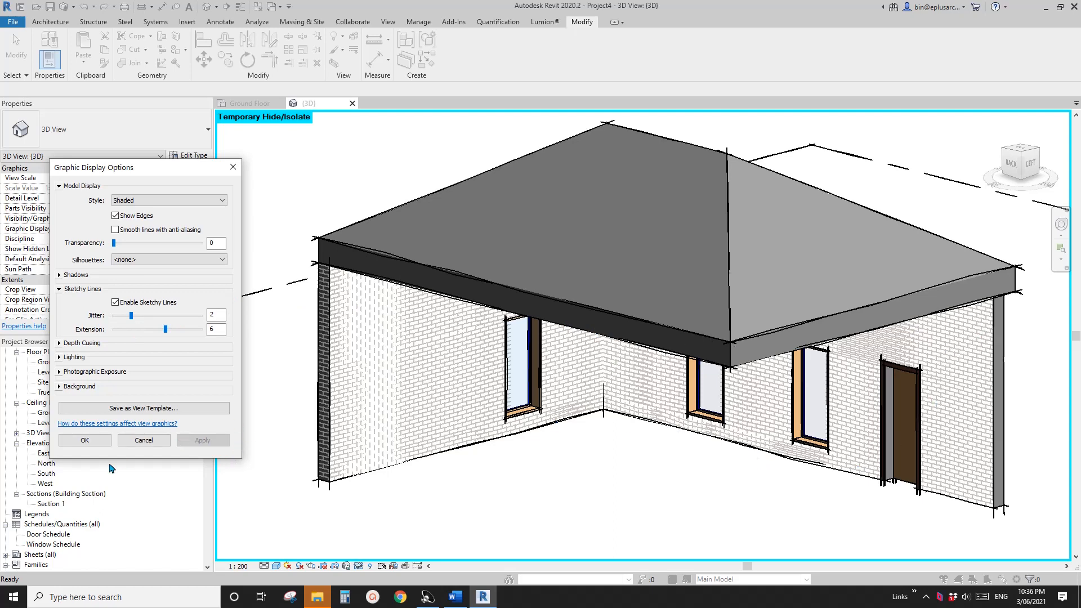
{"action": "left_click", "coordinate": [85, 440]}
Disable sketchy lines for the 3D view in the graphic display options and confirm the change
{"action": "left_click", "coordinate": [276, 566]}
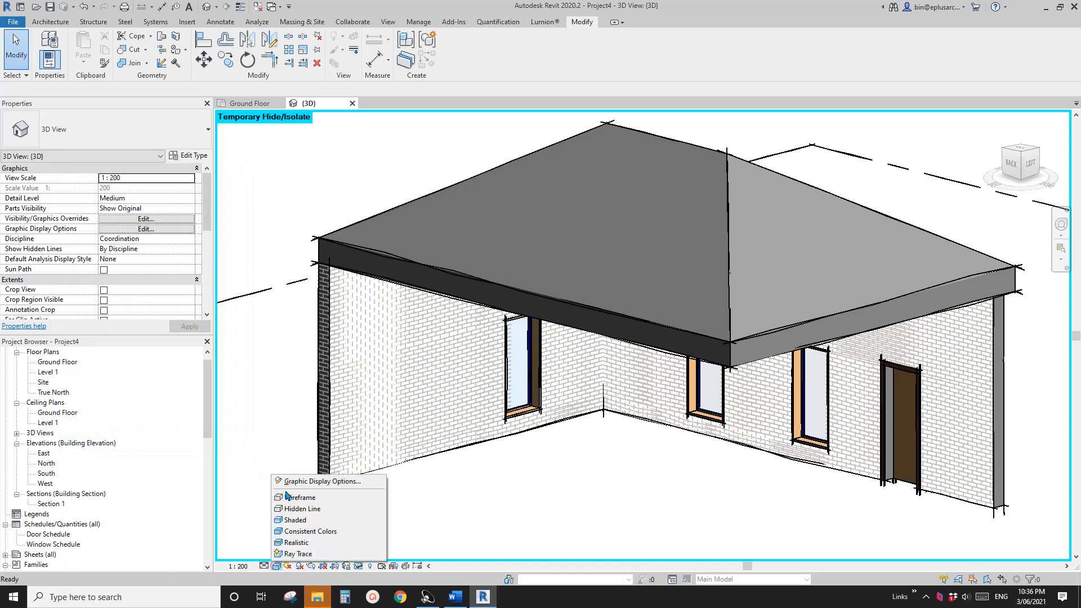
{"action": "left_click", "coordinate": [318, 481]}
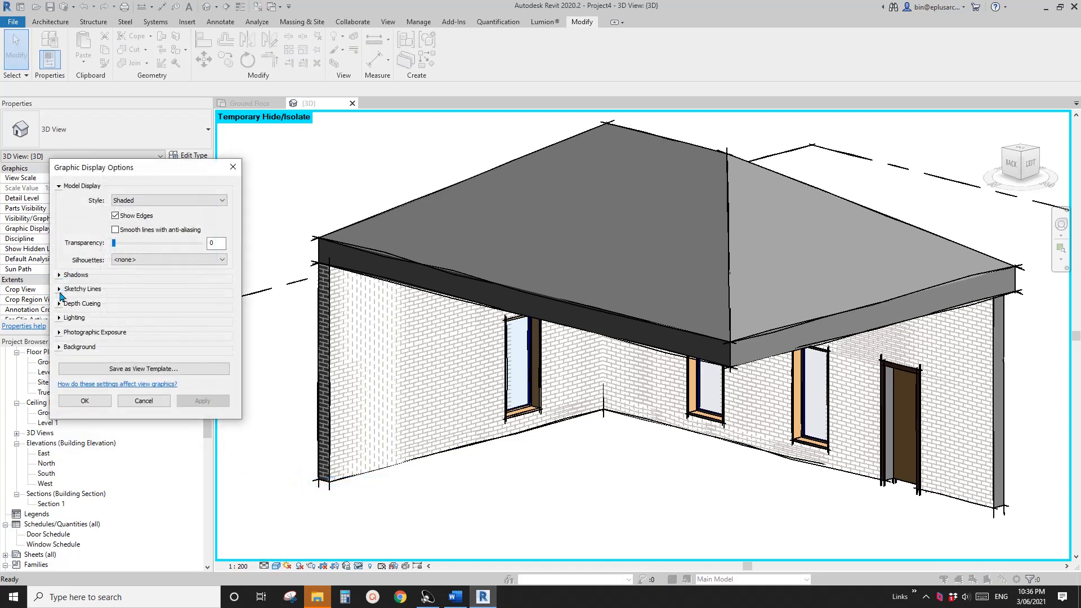
{"action": "left_click", "coordinate": [59, 289]}
{"action": "left_click", "coordinate": [115, 303]}
{"action": "left_click", "coordinate": [212, 445]}
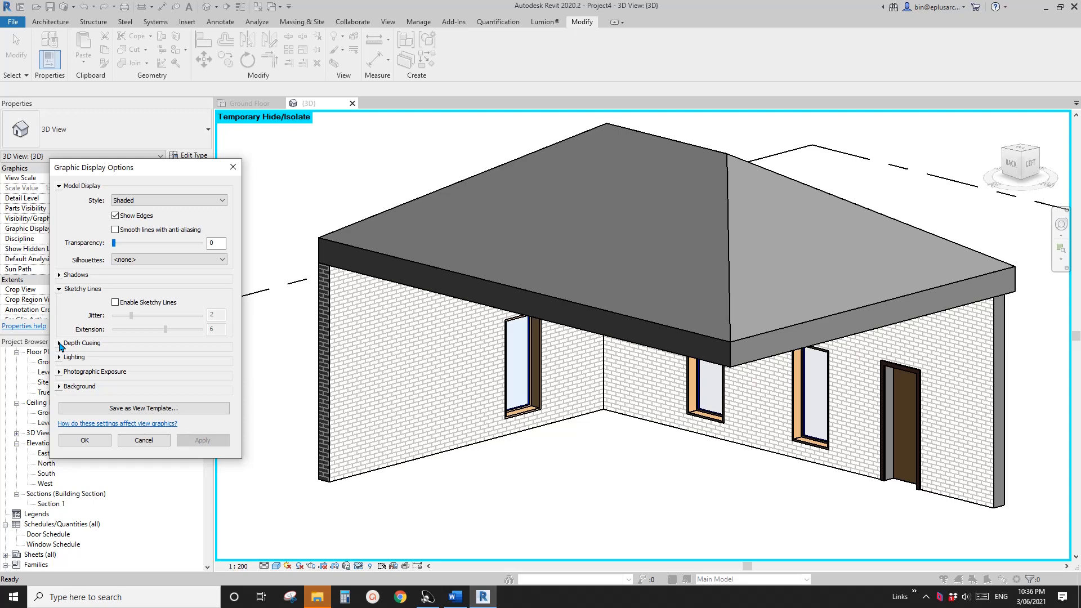
{"action": "left_click", "coordinate": [85, 440]}
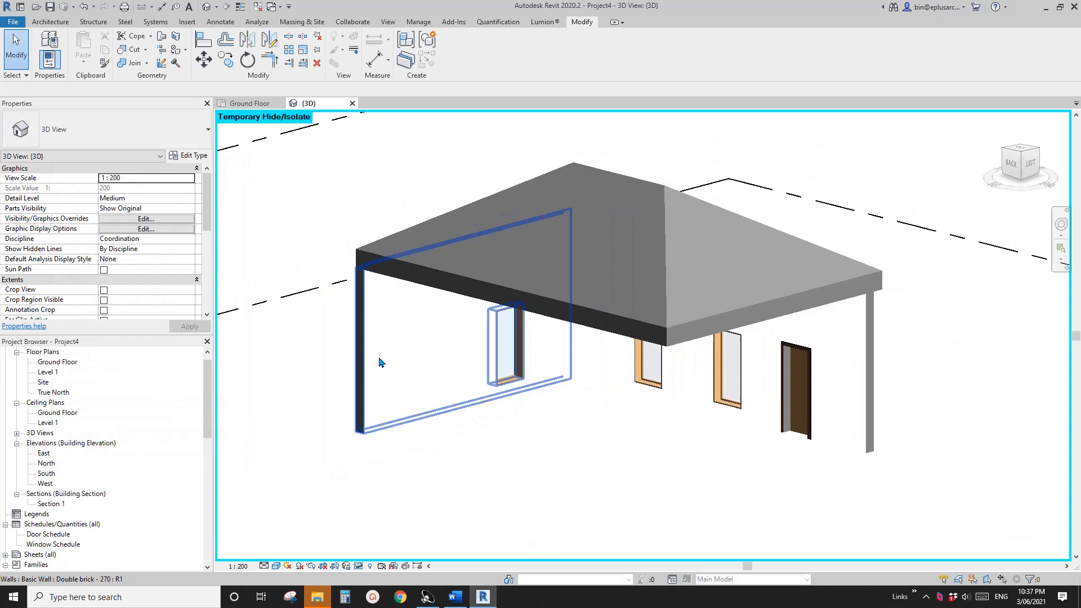
Reset the temporary hide/isolate in the 3D view and open the North elevation
{"action": "key", "text": "h"}
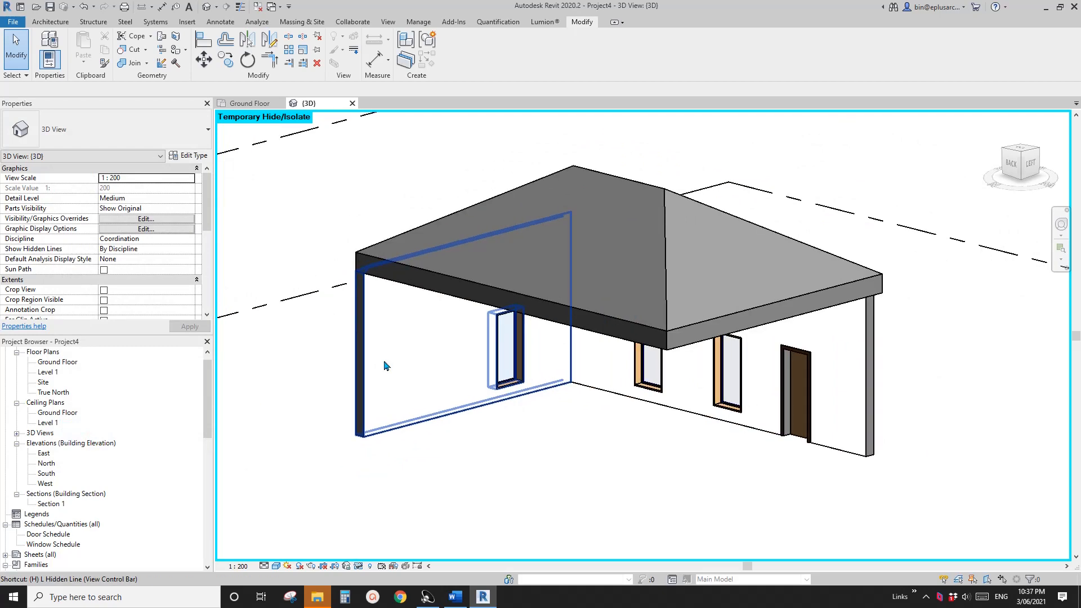
{"action": "key", "text": "r"}
{"action": "middle_click_drag", "start_coordinate": [391, 357], "coordinate": [394, 349]}
{"action": "double_click", "coordinate": [45, 464]}
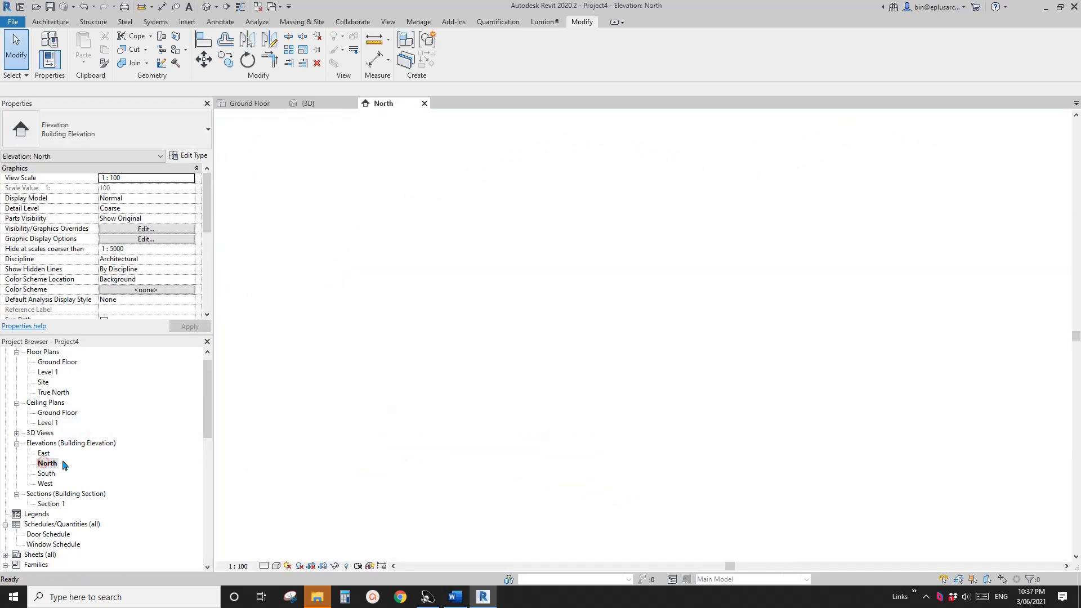
{"action": "scroll", "coordinate": [563, 371], "scroll_direction": "up", "scroll_amount": 2}
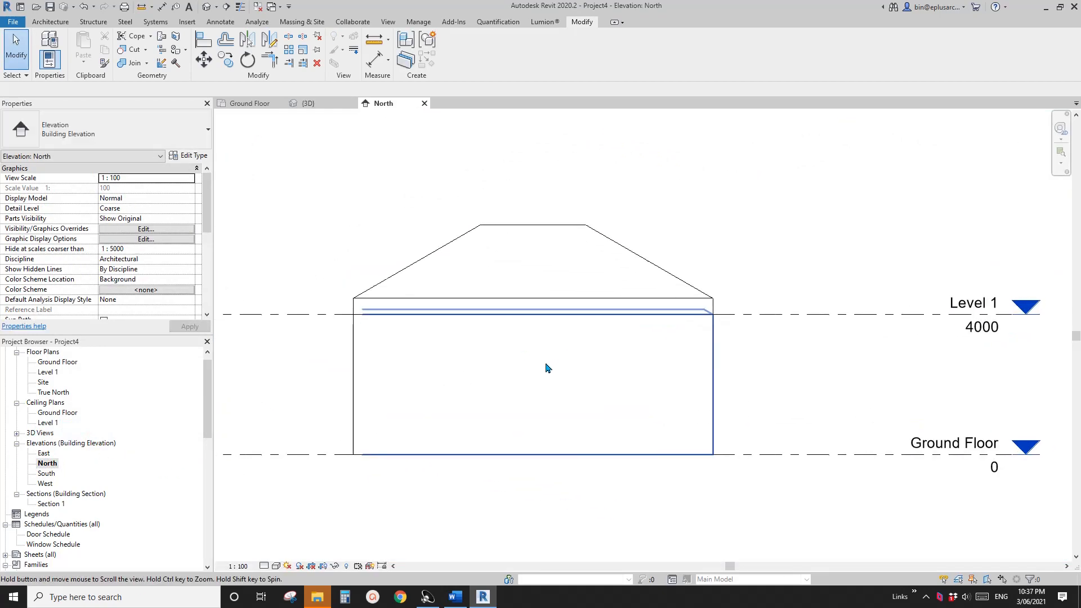
Open the Ground Floor plan
{"action": "left_click", "coordinate": [46, 474]}
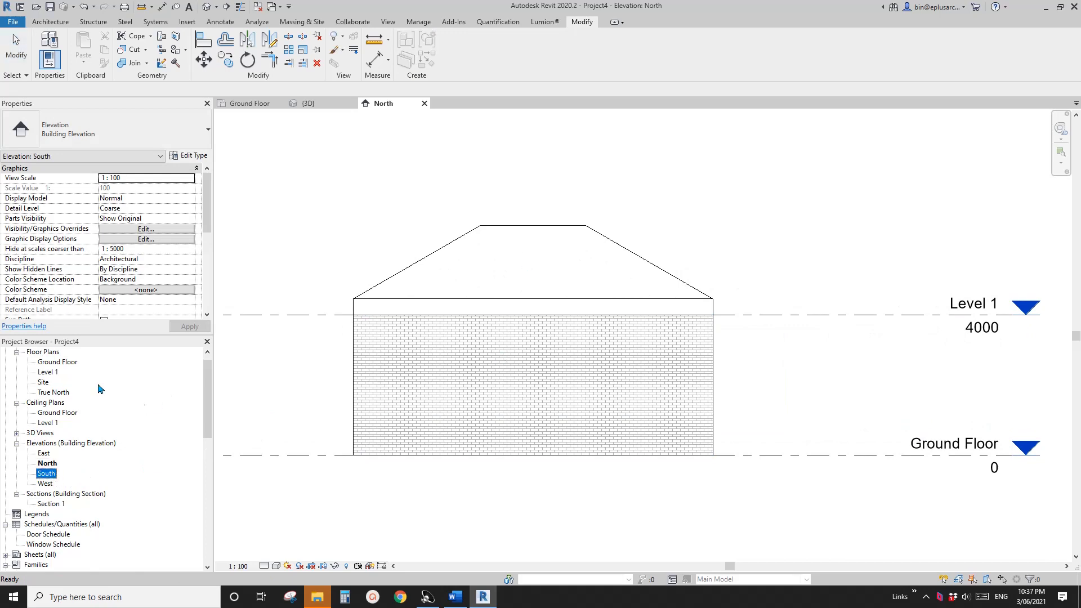
{"action": "double_click", "coordinate": [63, 362]}
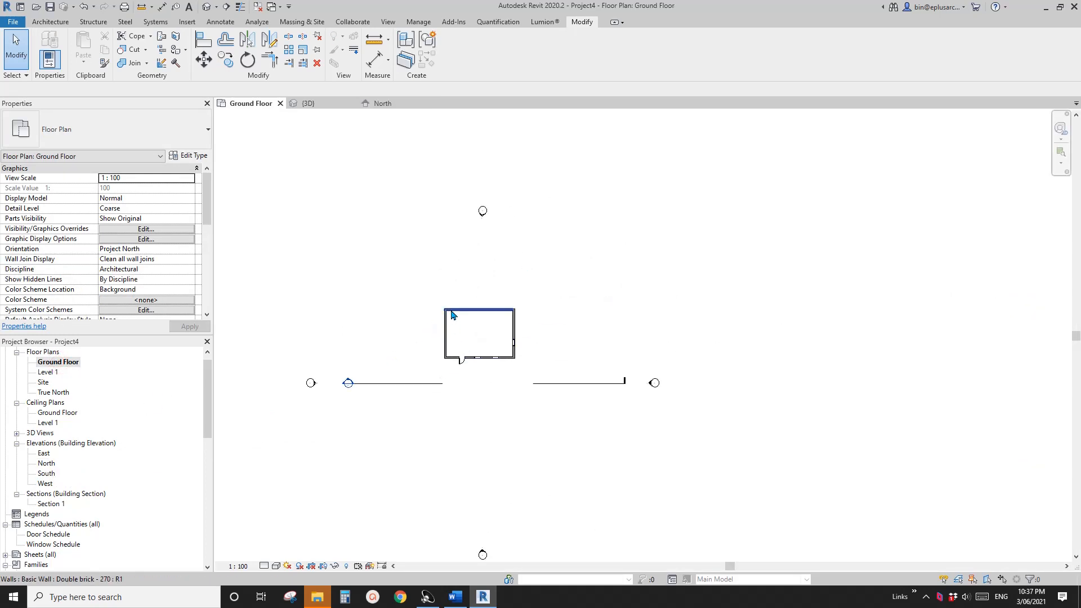
{"action": "key", "text": "Tab"}
{"action": "left_click", "coordinate": [452, 309]}
{"action": "middle_click_drag", "start_coordinate": [455, 311], "coordinate": [448, 329]}
{"action": "key", "text": "Escape"}
Copy the whole house, with its door and windows, up and to the right of the original on the Ground Floor plan
{"action": "left_click_drag", "start_coordinate": [411, 308], "coordinate": [535, 394]}
{"action": "key", "text": "c"}
{"action": "key", "text": "o"}
{"action": "left_click", "coordinate": [472, 360]}
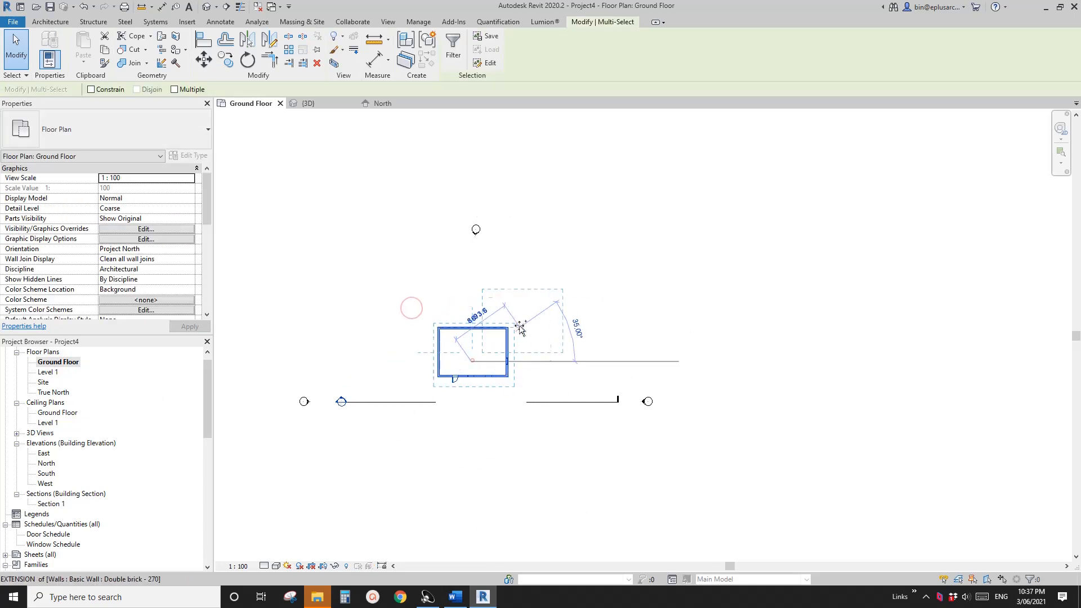
{"action": "middle_click_drag", "start_coordinate": [520, 326], "coordinate": [475, 332]}
{"action": "left_click", "coordinate": [539, 318]}
{"action": "key", "text": "Escape"}
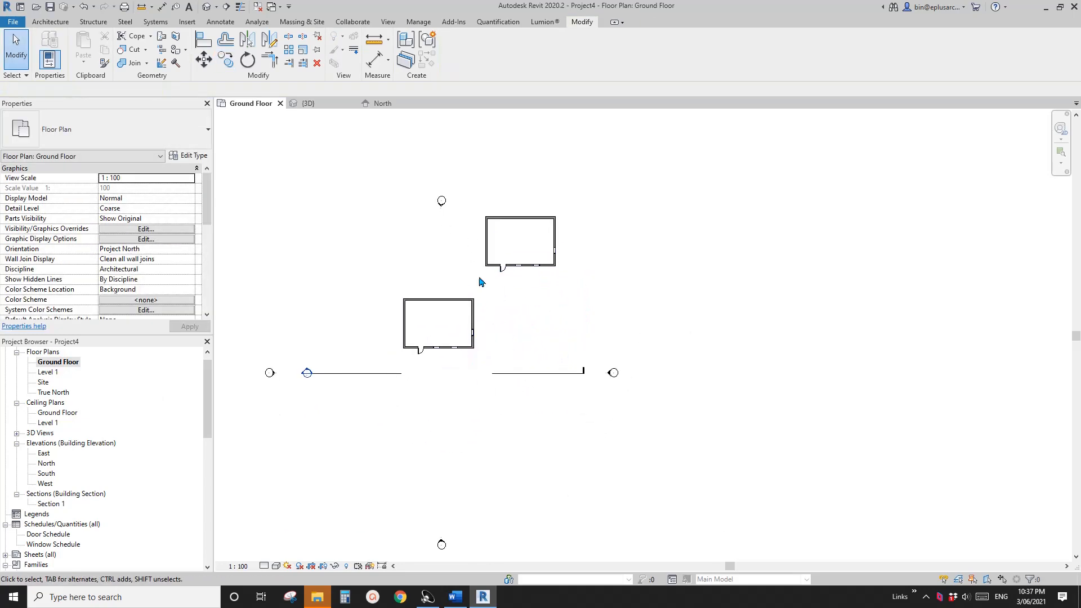
Check the north elevation marker's view line against both houses on the plan, and open the North elevation
{"action": "left_click", "coordinate": [443, 211]}
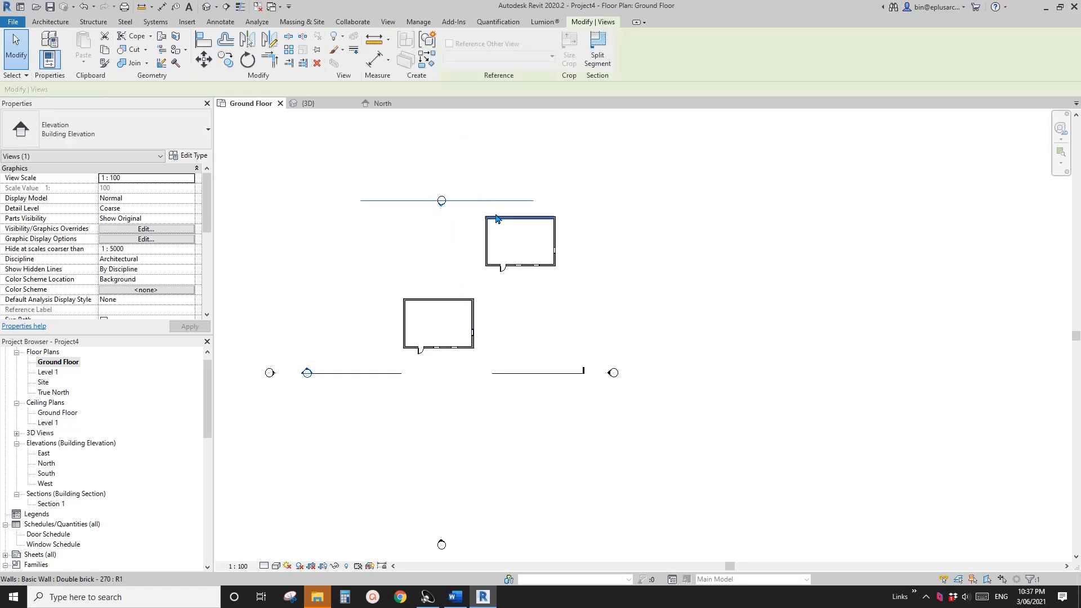
{"action": "scroll", "coordinate": [491, 211], "scroll_direction": "down", "scroll_amount": 2}
{"action": "scroll", "coordinate": [487, 354], "scroll_direction": "down", "scroll_amount": 1}
{"action": "middle_click_drag", "start_coordinate": [488, 355], "coordinate": [508, 358]}
{"action": "left_click", "coordinate": [317, 273]}
{"action": "double_click", "coordinate": [48, 464]}
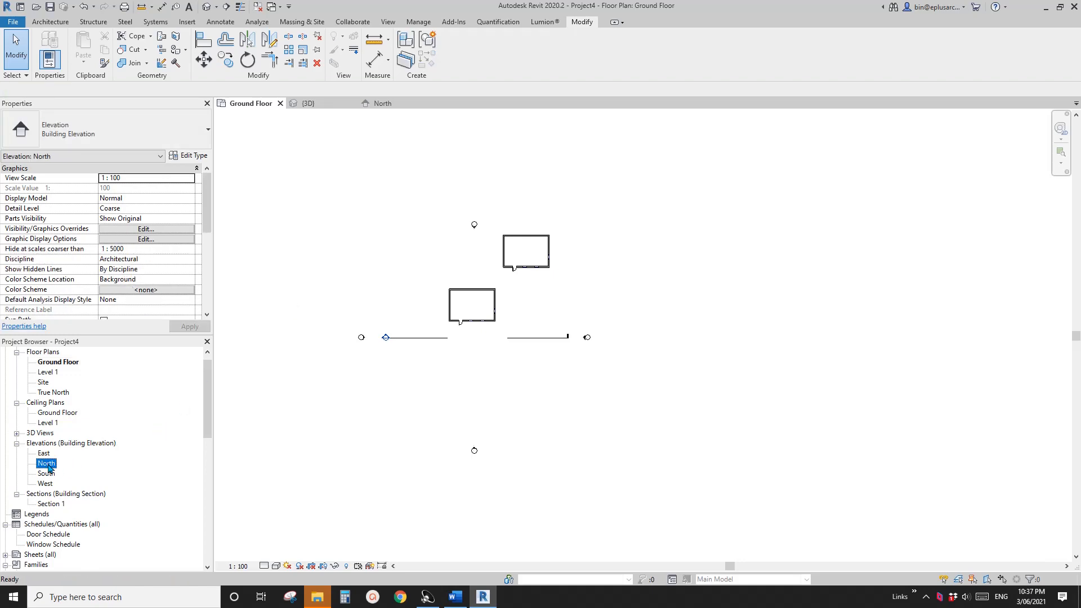
{"action": "middle_click_drag", "start_coordinate": [473, 338], "coordinate": [612, 353]}
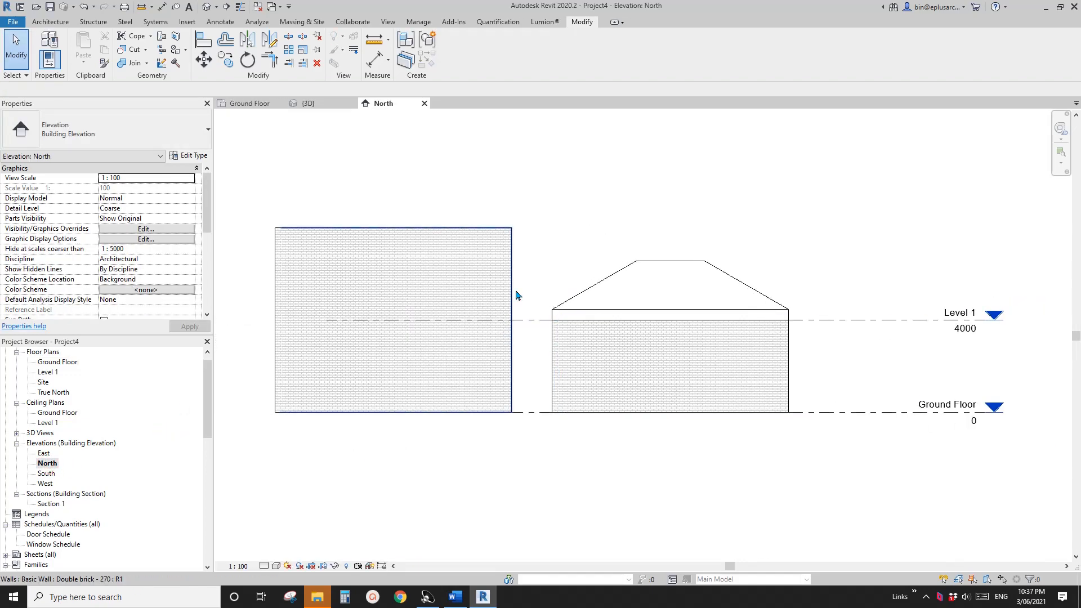
{"action": "scroll", "coordinate": [516, 293], "scroll_direction": "up", "scroll_amount": 1}
{"action": "middle_click_drag", "start_coordinate": [516, 292], "coordinate": [550, 301]}
Set the North elevation's far clipping to Clip without line
{"action": "scroll", "coordinate": [168, 281], "scroll_direction": "down", "scroll_amount": 4}
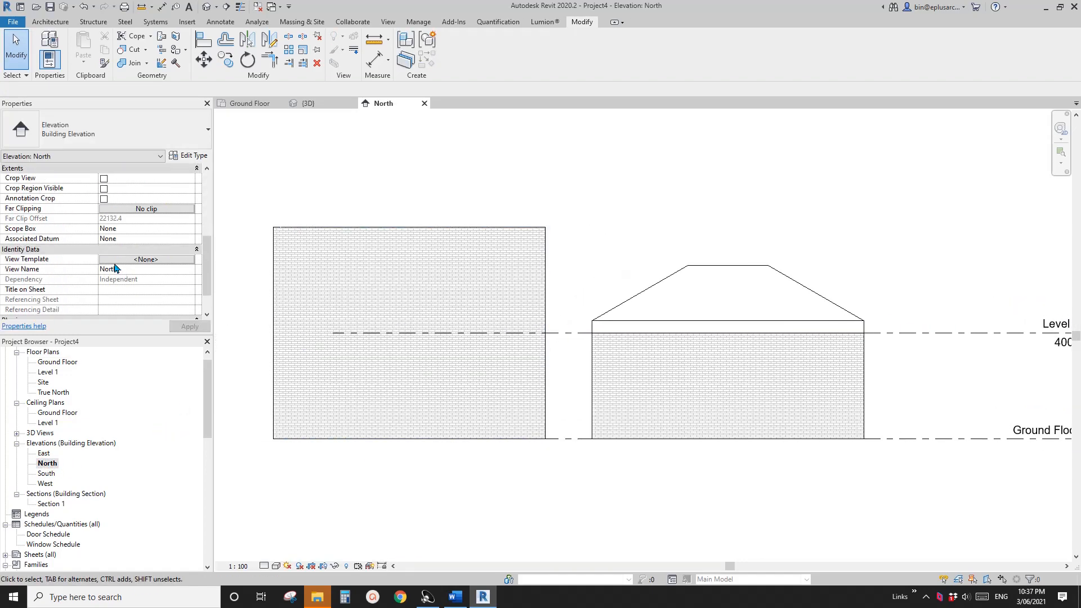
{"action": "scroll", "coordinate": [119, 270], "scroll_direction": "down", "scroll_amount": 1}
{"action": "scroll", "coordinate": [93, 264], "scroll_direction": "up", "scroll_amount": 1}
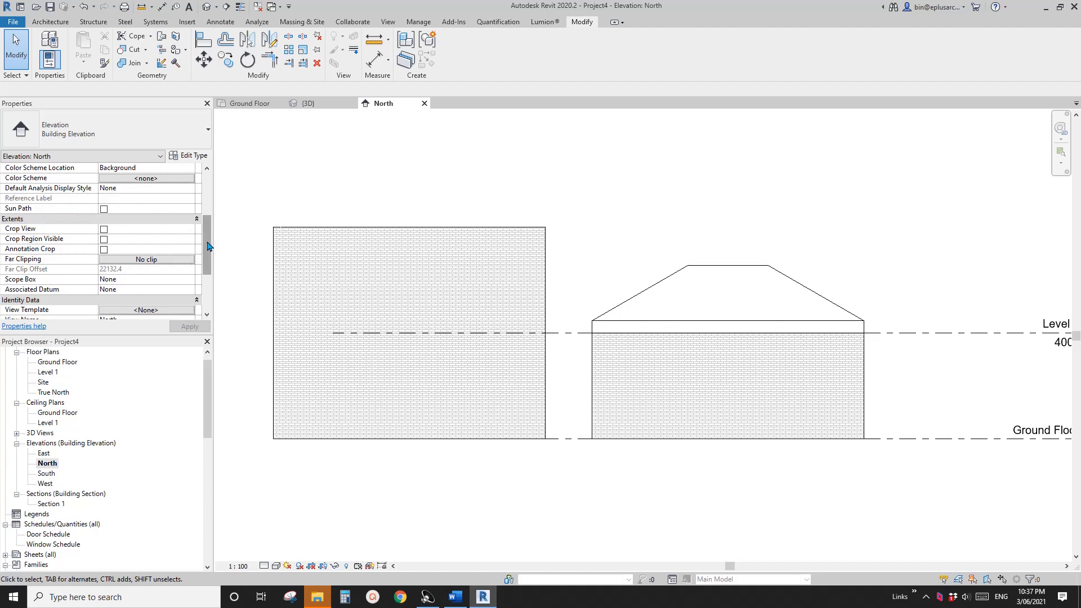
{"action": "scroll", "coordinate": [210, 242], "scroll_direction": "down", "scroll_amount": 3}
{"action": "scroll", "coordinate": [213, 236], "scroll_direction": "up", "scroll_amount": 4}
{"action": "scroll", "coordinate": [211, 237], "scroll_direction": "down", "scroll_amount": 1}
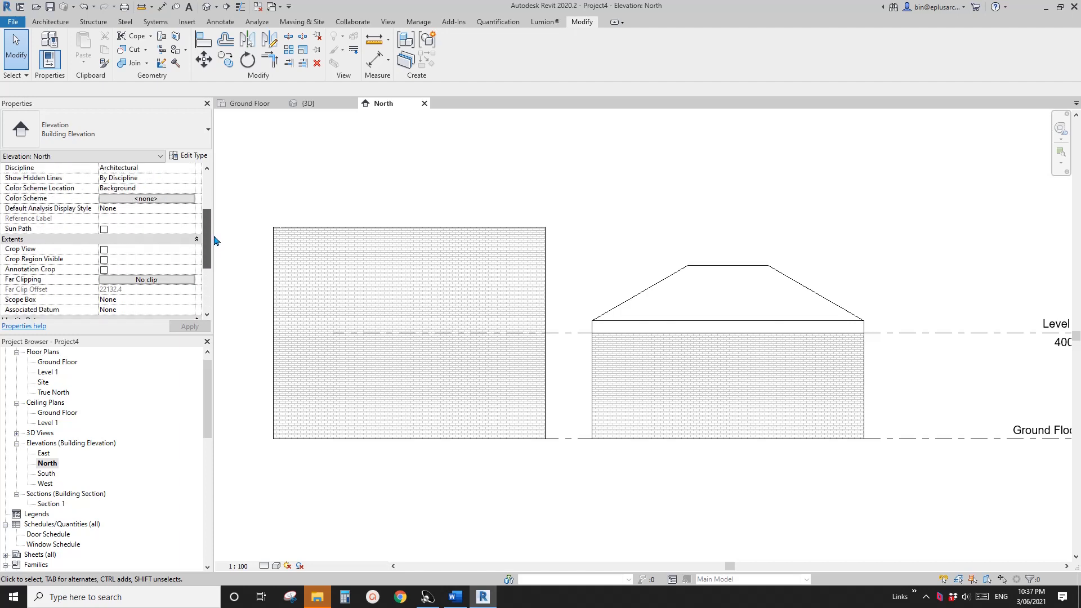
{"action": "left_click", "coordinate": [137, 280]}
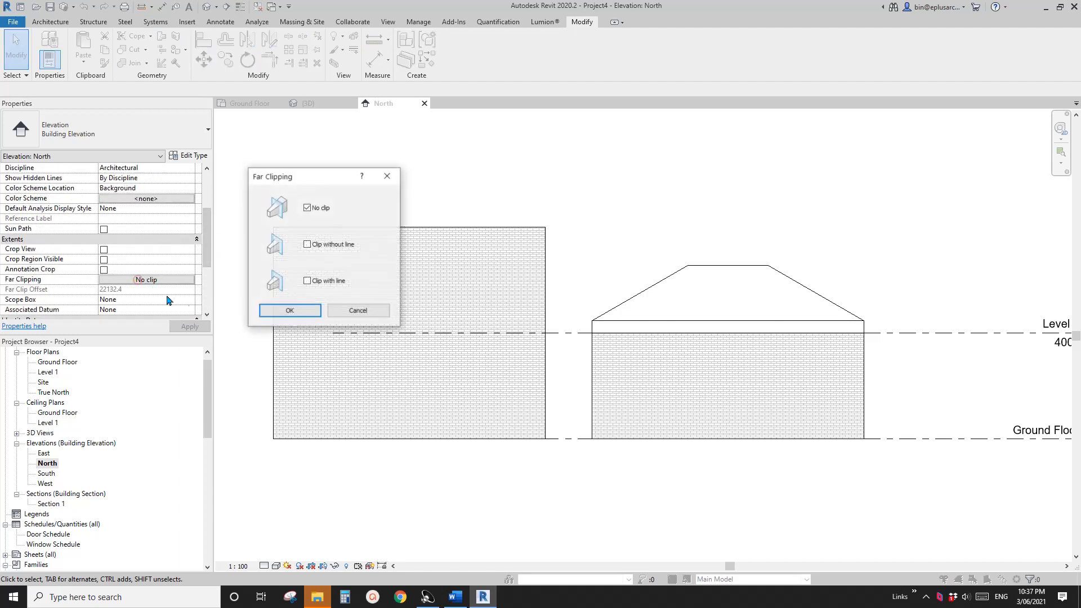
{"action": "left_click", "coordinate": [307, 245]}
{"action": "left_click", "coordinate": [291, 311]}
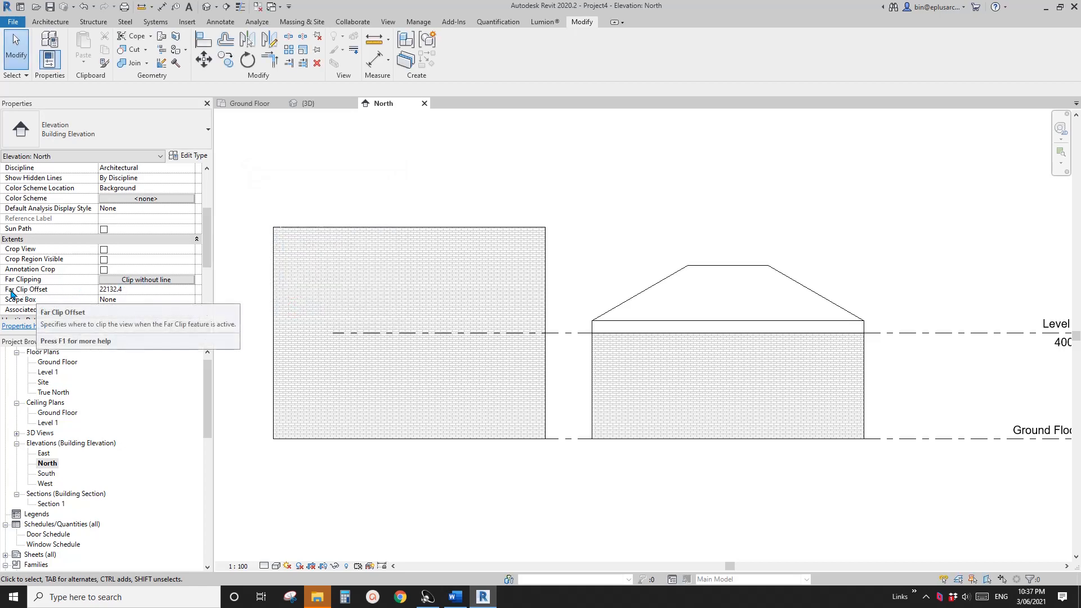
On the Ground Floor plan, move the North elevation's far clip line between the houses and back beyond both, to an offset of about 22792
{"action": "double_click", "coordinate": [58, 362]}
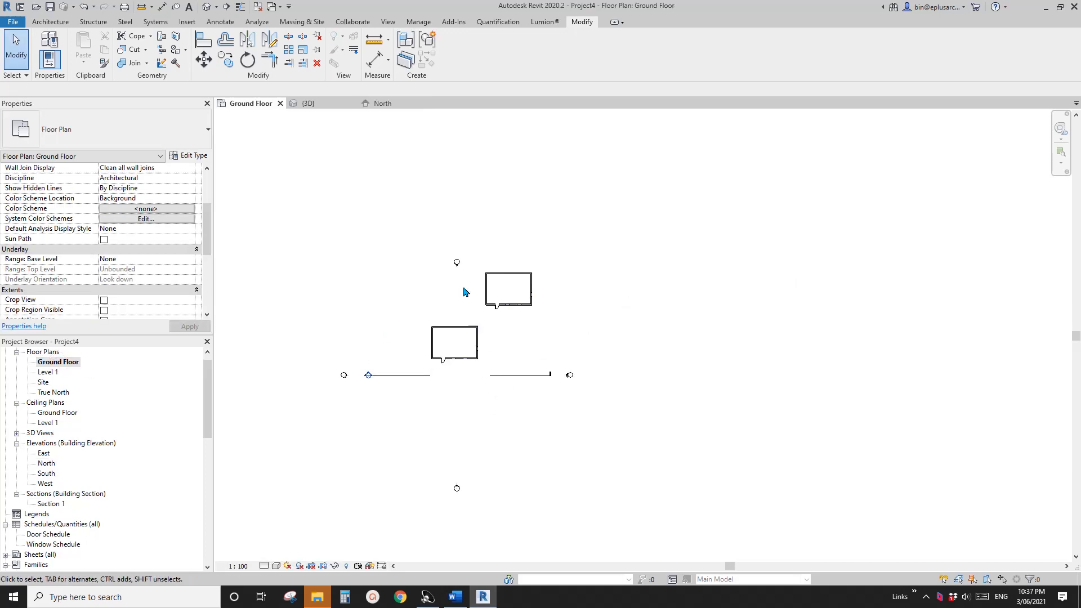
{"action": "left_click", "coordinate": [458, 273]}
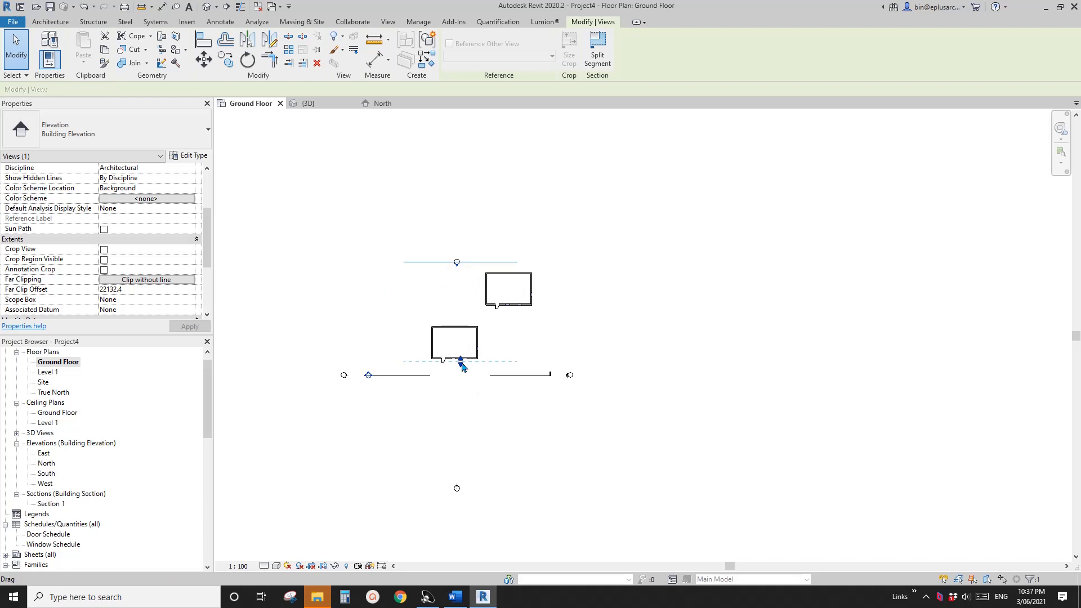
{"action": "scroll", "coordinate": [460, 366], "scroll_direction": "up", "scroll_amount": 2}
{"action": "left_click_drag", "start_coordinate": [459, 363], "coordinate": [478, 292]}
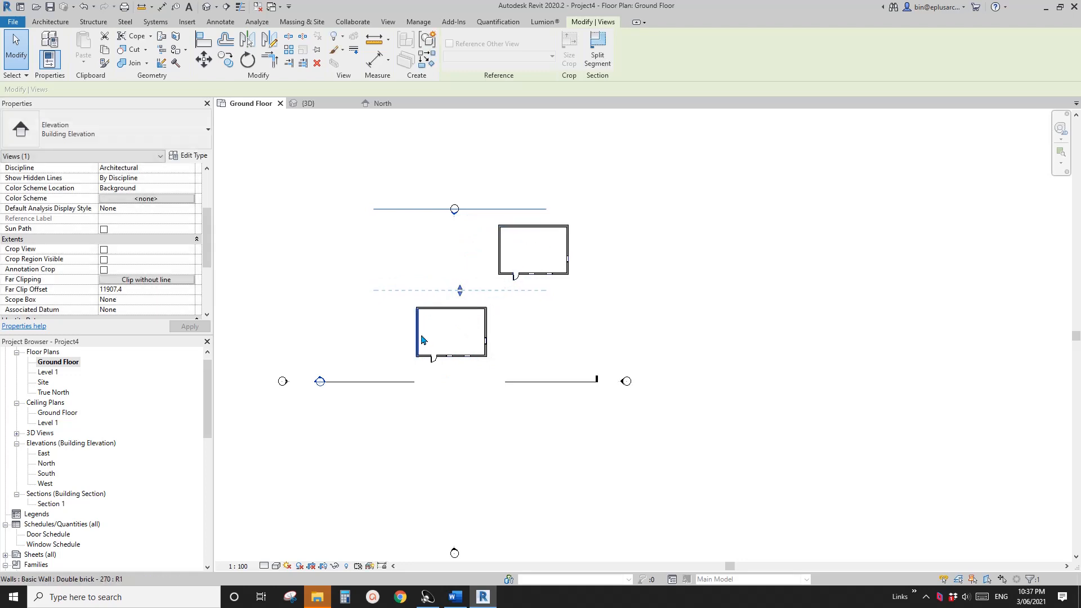
{"action": "left_click_drag", "start_coordinate": [460, 290], "coordinate": [471, 367]}
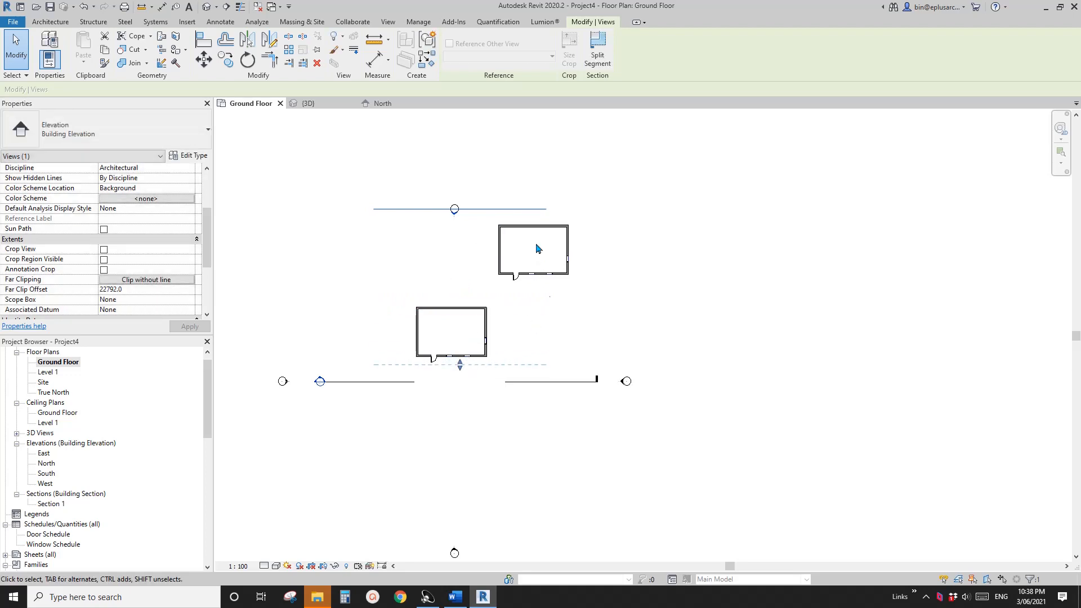
Open the North elevation and enable Show Depth under depth cueing in its graphic display options
{"action": "double_click", "coordinate": [46, 463]}
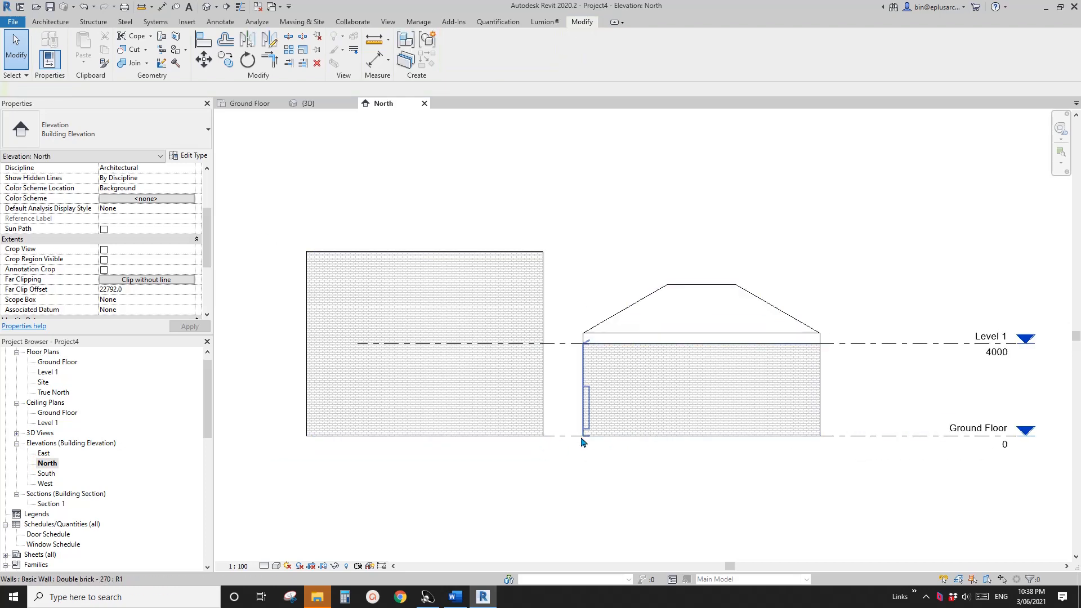
{"action": "scroll", "coordinate": [583, 442], "scroll_direction": "up", "scroll_amount": 2}
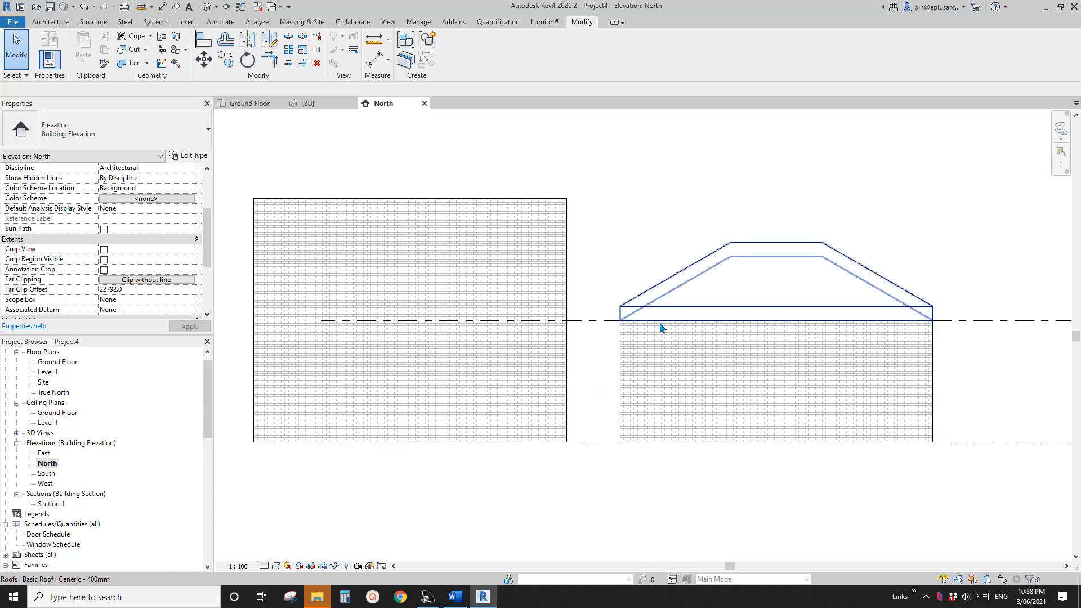
{"action": "scroll", "coordinate": [207, 254], "scroll_direction": "down", "scroll_amount": 3}
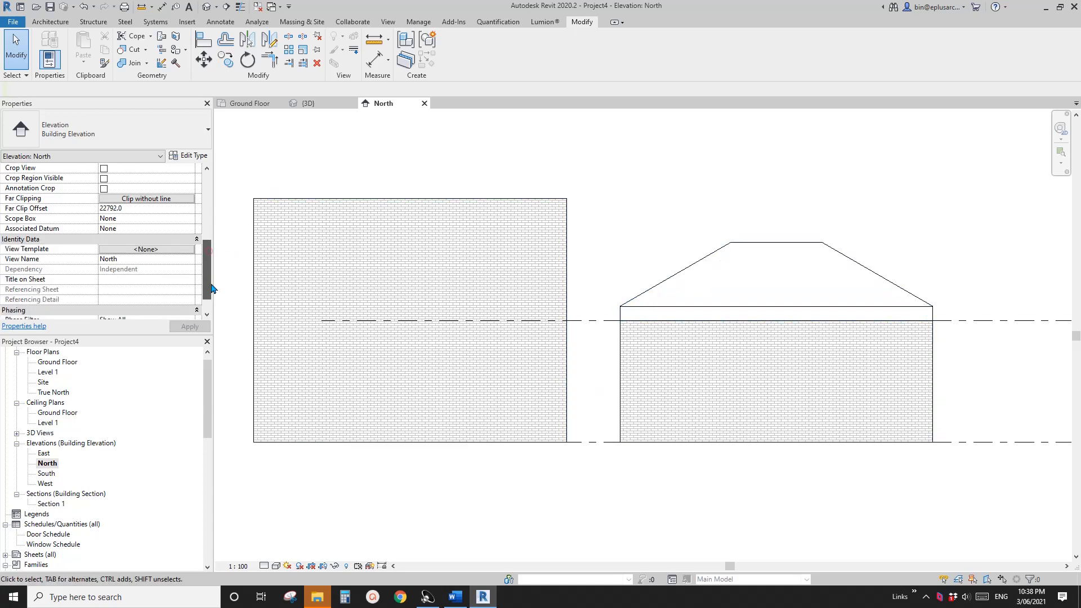
{"action": "left_click", "coordinate": [277, 566]}
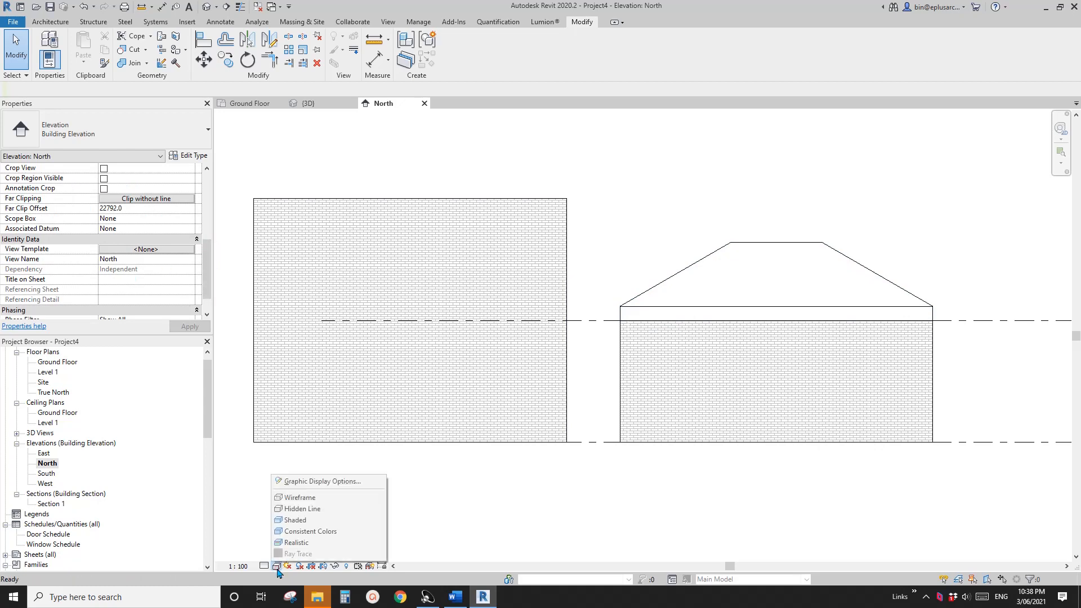
{"action": "left_click", "coordinate": [304, 481]}
{"action": "left_click", "coordinate": [64, 304]}
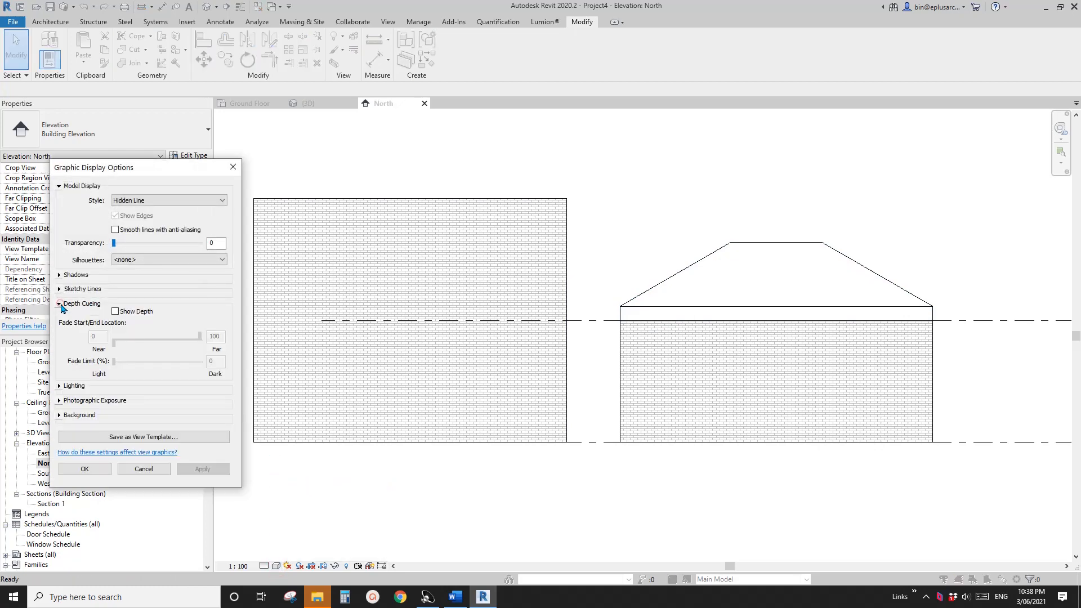
{"action": "left_click", "coordinate": [115, 311]}
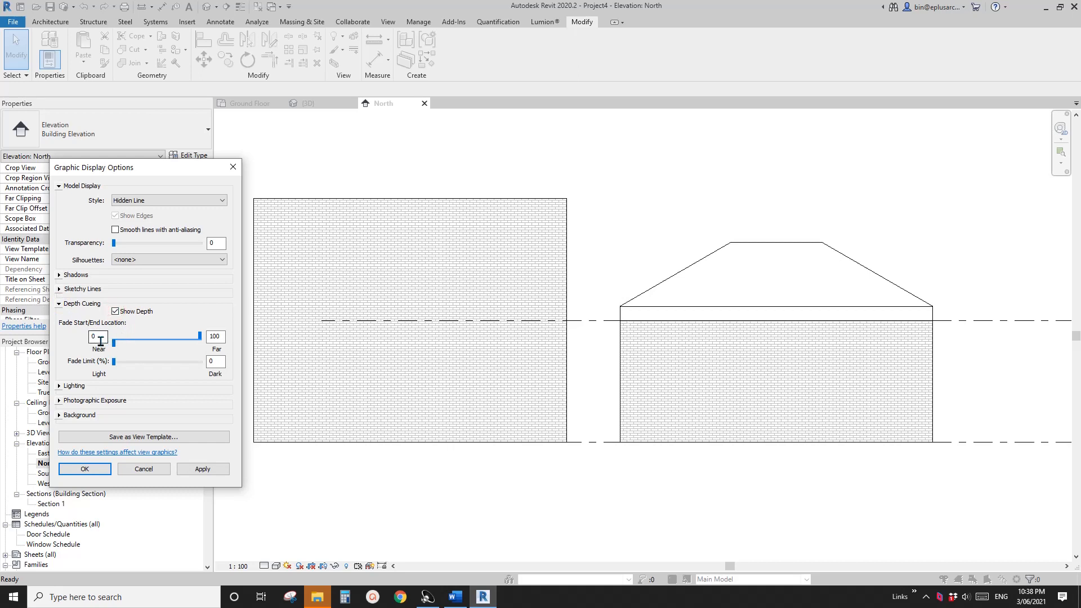
Set the near fade location of the depth cueing to 20, apply it and confirm the graphic display options
{"action": "left_click", "coordinate": [114, 344]}
{"action": "type", "text": "20"}
{"action": "left_click", "coordinate": [216, 337]}
{"action": "left_click", "coordinate": [204, 469]}
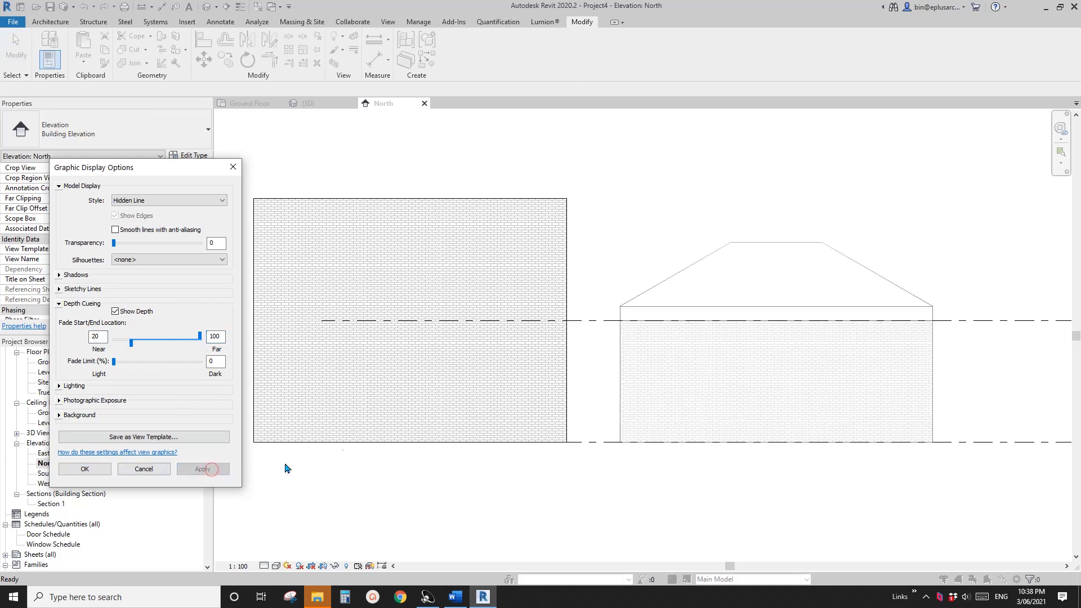
{"action": "left_click", "coordinate": [103, 467]}
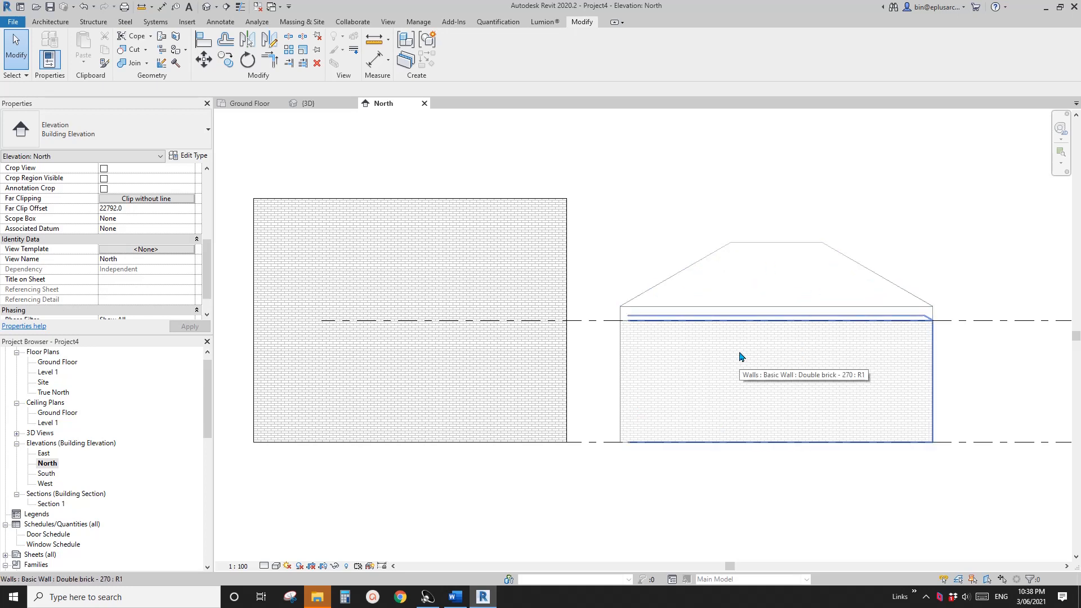
{"action": "left_click", "coordinate": [276, 565]}
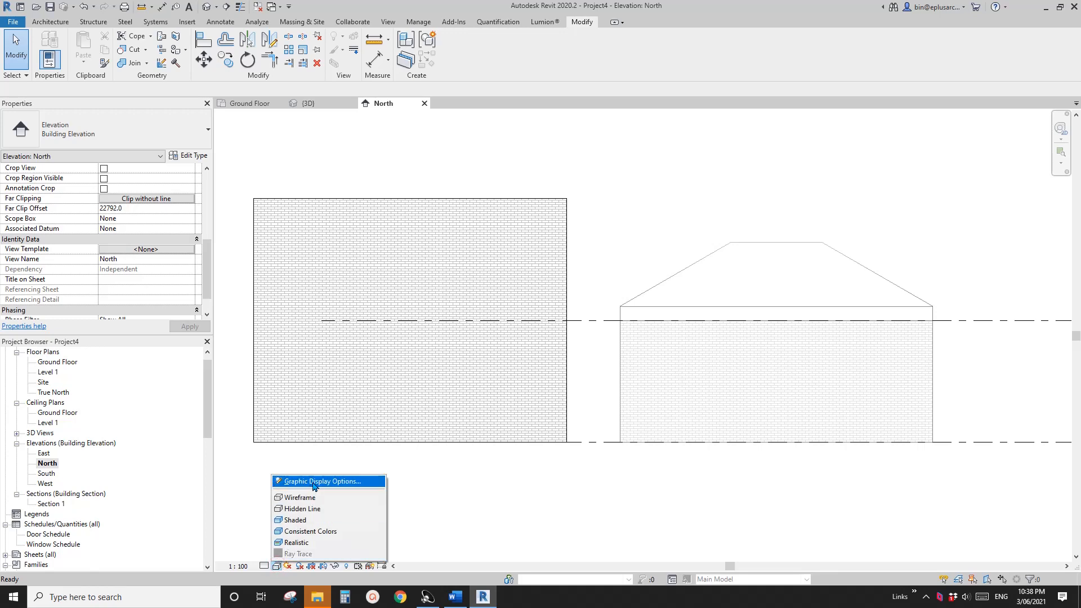
{"action": "left_click", "coordinate": [276, 465]}
{"action": "left_click", "coordinate": [57, 362]}
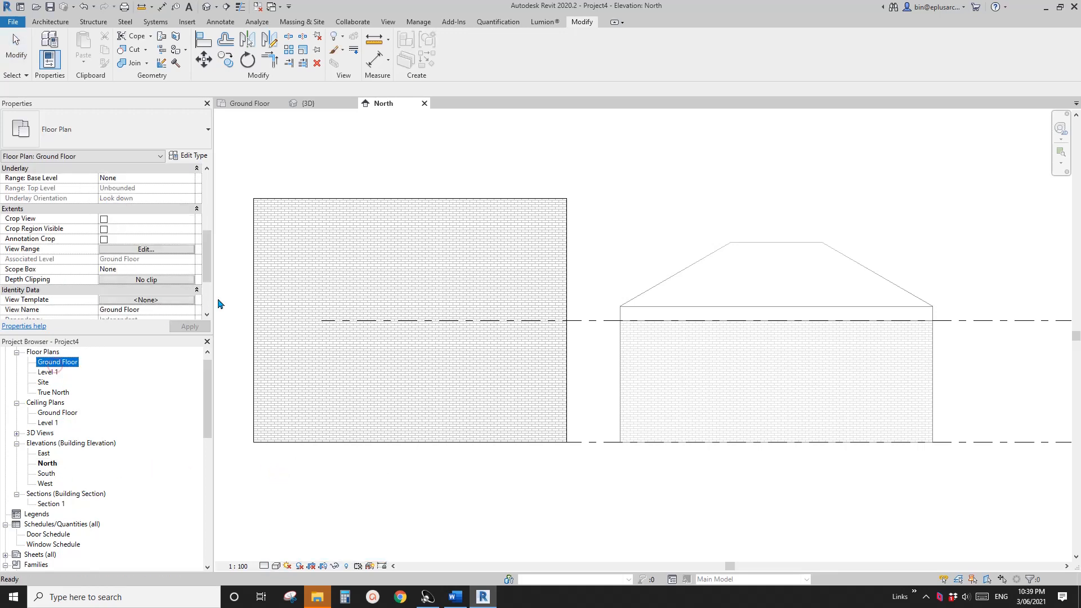
Open the 3D view and examine the lighting settings in its graphic display options, closing them without changes
{"action": "left_click", "coordinate": [207, 6]}
{"action": "middle_click_drag", "start_coordinate": [535, 265], "coordinate": [435, 272], "text": "shift"}
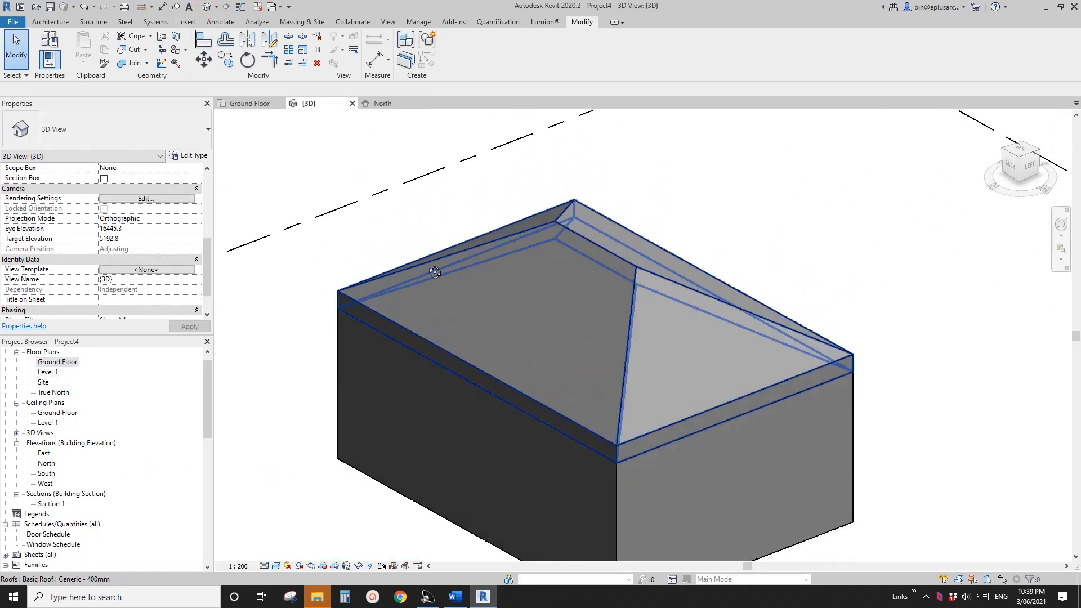
{"action": "left_click", "coordinate": [276, 566]}
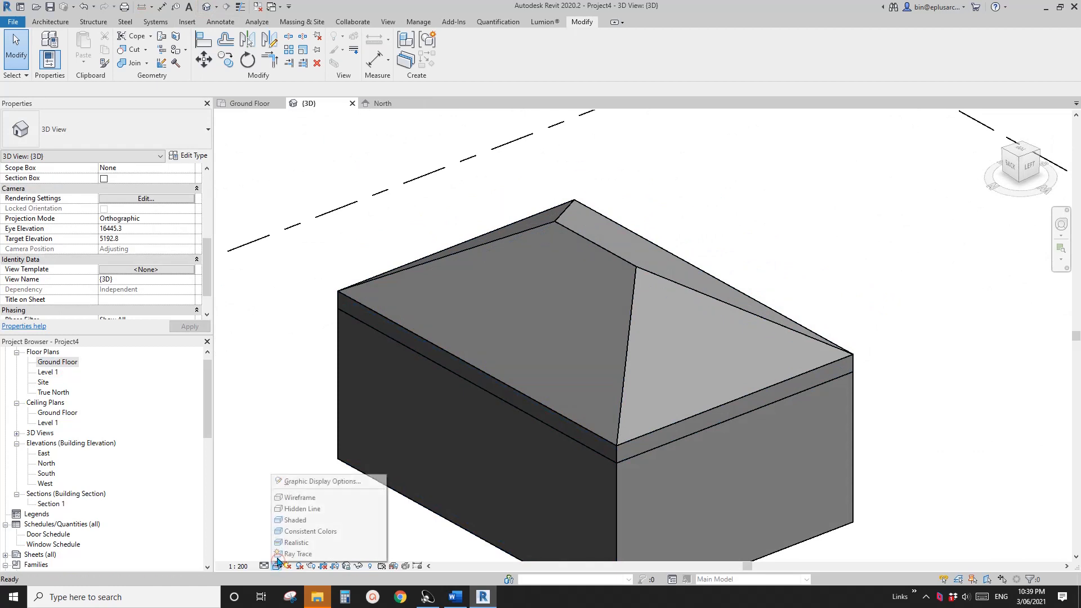
{"action": "left_click", "coordinate": [298, 484]}
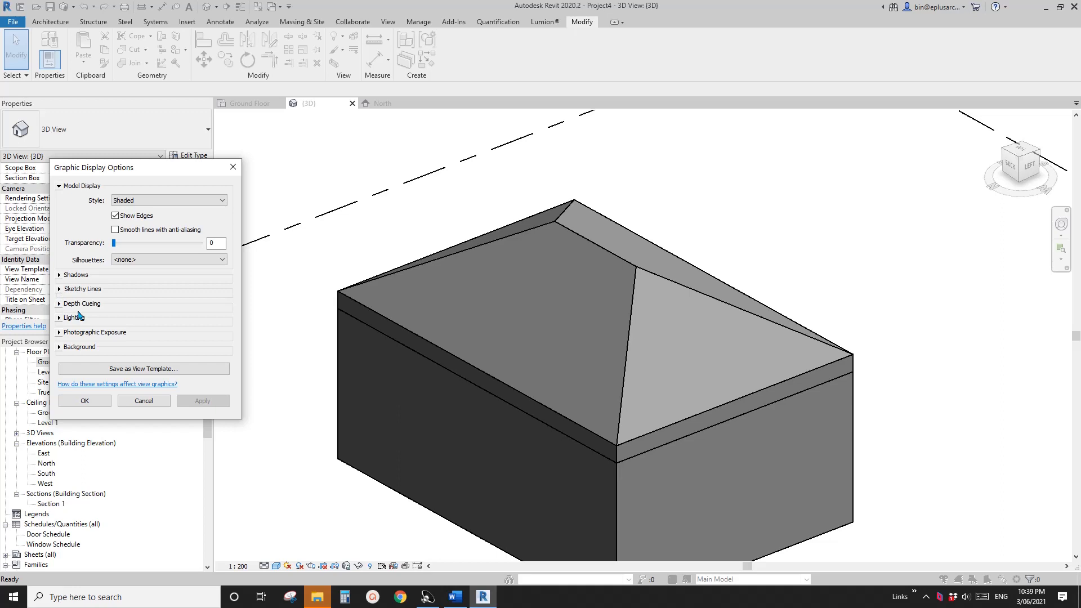
{"action": "left_click", "coordinate": [62, 318]}
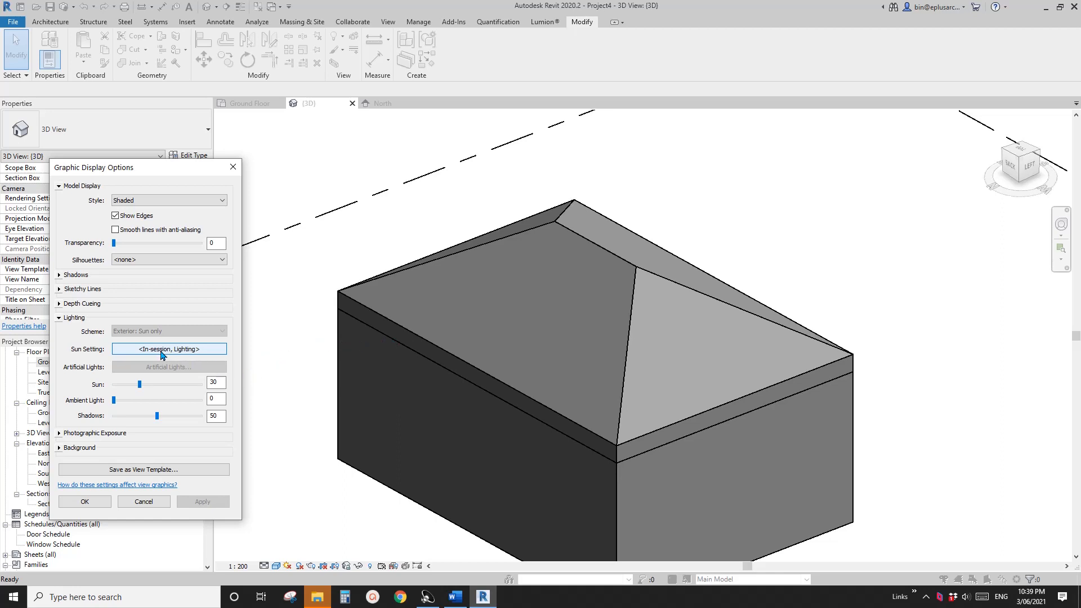
{"action": "left_click", "coordinate": [84, 501]}
Examine the project location settings, including the project address and weather stations, and close them without changes
{"action": "middle_click_drag", "start_coordinate": [326, 292], "coordinate": [428, 253], "text": "shift"}
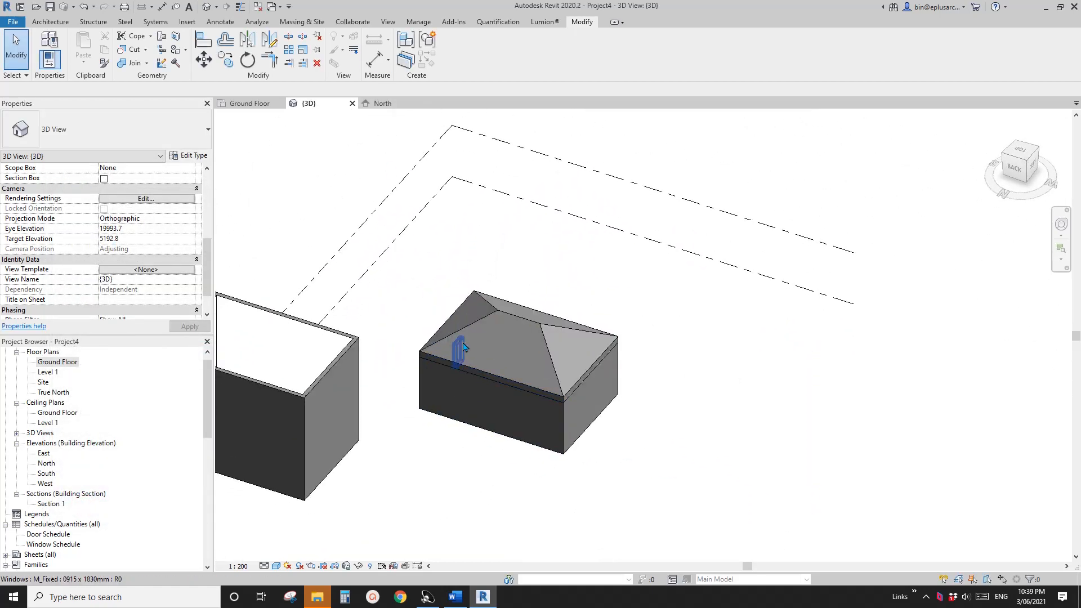
{"action": "middle_click_drag", "start_coordinate": [559, 340], "coordinate": [553, 377]}
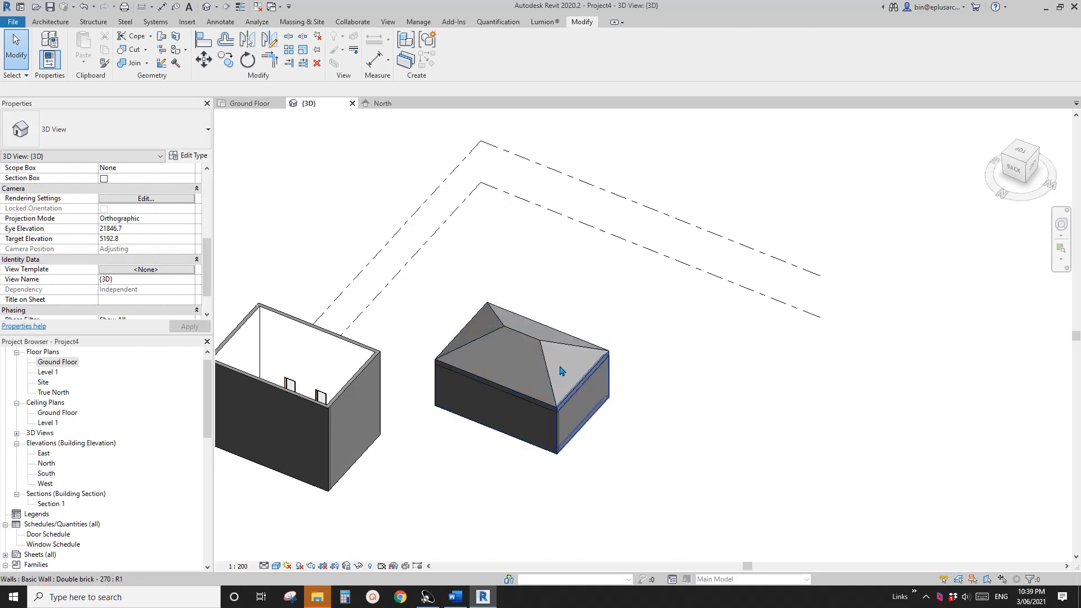
{"action": "middle_click_drag", "start_coordinate": [550, 362], "coordinate": [548, 366]}
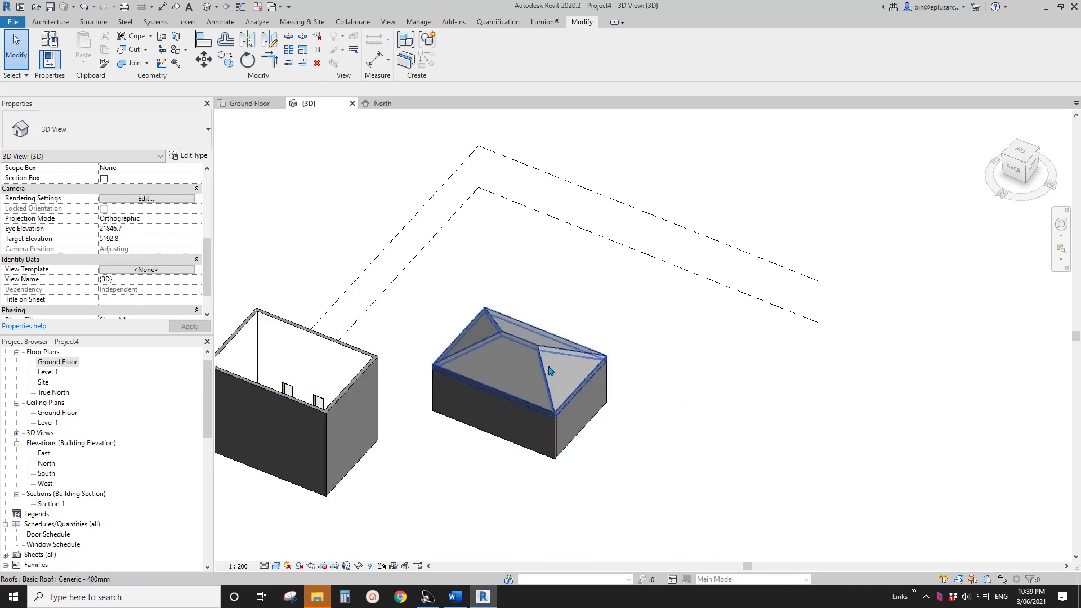
{"action": "left_click", "coordinate": [418, 21]}
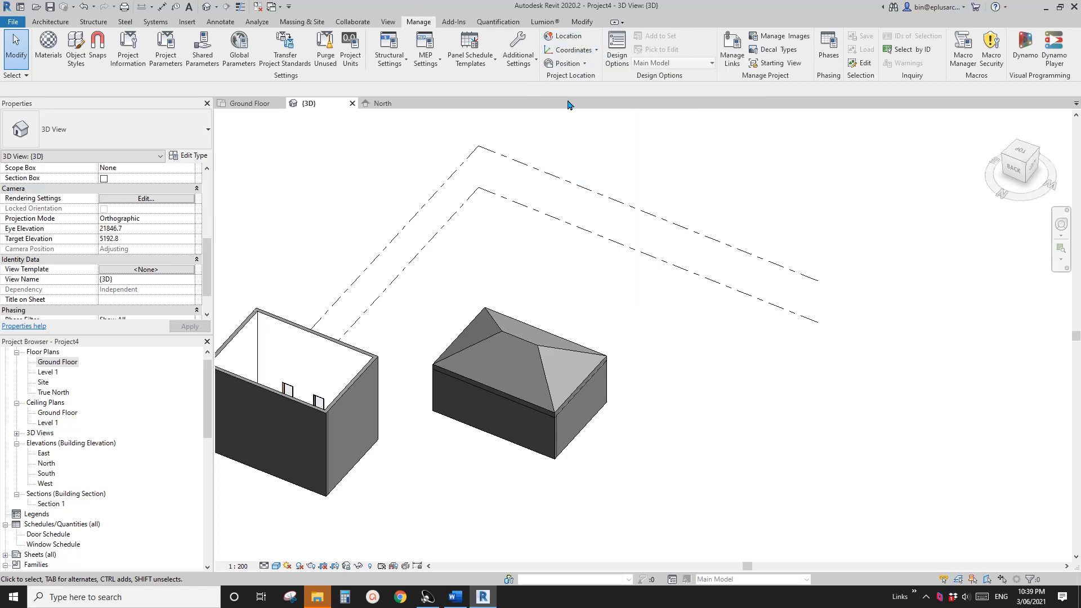
{"action": "left_click", "coordinate": [562, 41]}
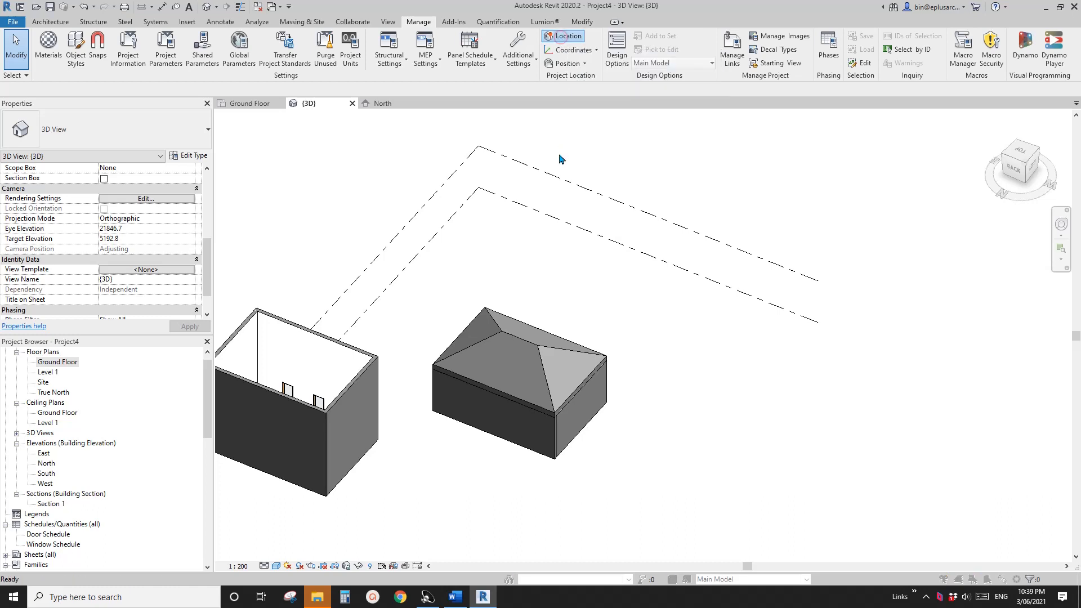
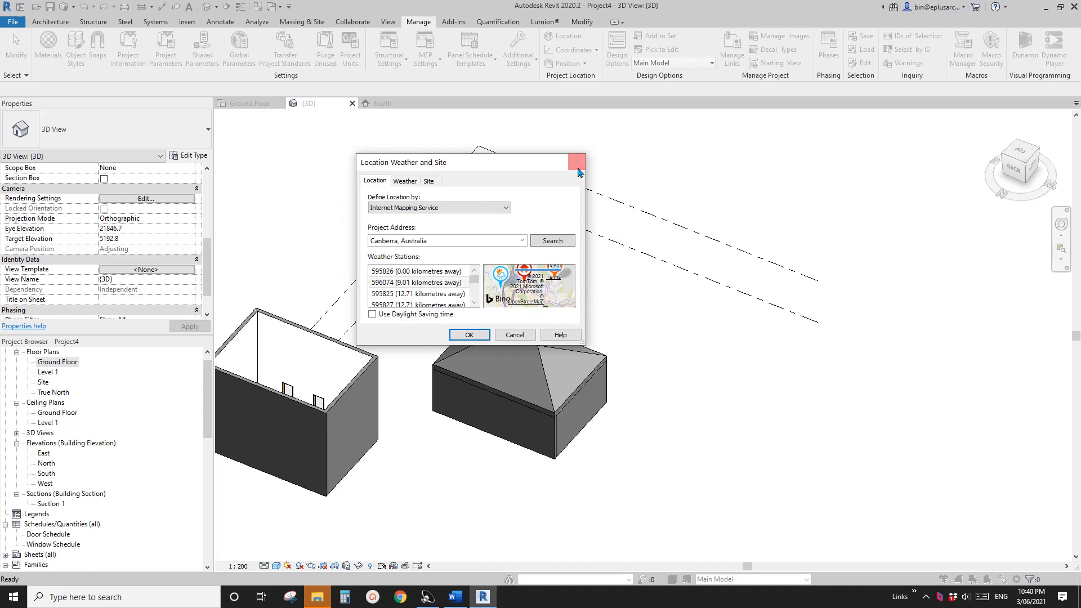
{"action": "left_click", "coordinate": [577, 164]}
{"action": "scroll", "coordinate": [526, 394], "scroll_direction": "down", "scroll_amount": 2}
{"action": "mouse_move", "coordinate": [526, 394]}
{"action": "middle_mouse_down", "text": "shift"}
{"action": "mouse_move", "coordinate": [533, 424]}
{"action": "mouse_move", "coordinate": [533, 401]}
{"action": "middle_mouse_up", "text": "shift"}
{"action": "scroll", "coordinate": [528, 394], "scroll_direction": "up", "scroll_amount": 1}
{"action": "left_click", "coordinate": [563, 36]}
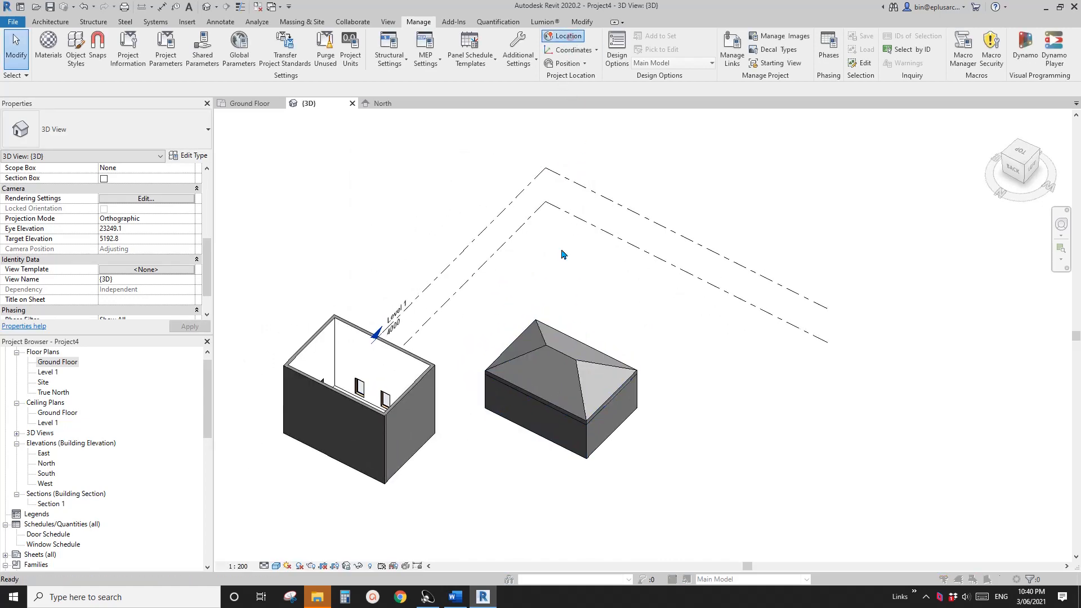
{"action": "left_click", "coordinate": [575, 166]}
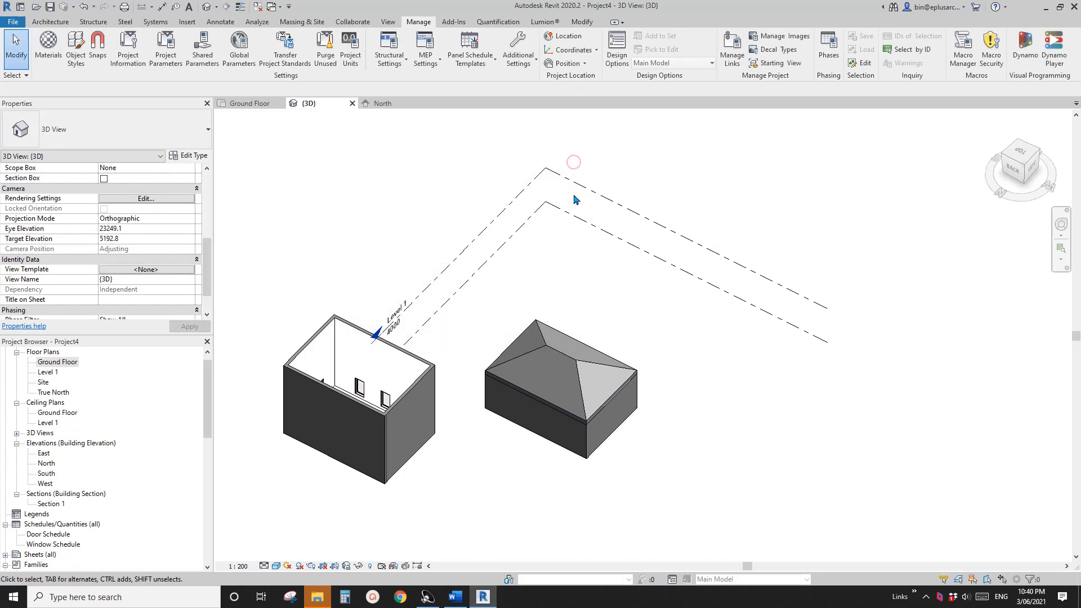
Open the sun settings from the lighting section of the 3D view's graphic display options
{"action": "middle_click_drag", "start_coordinate": [574, 311], "coordinate": [568, 292]}
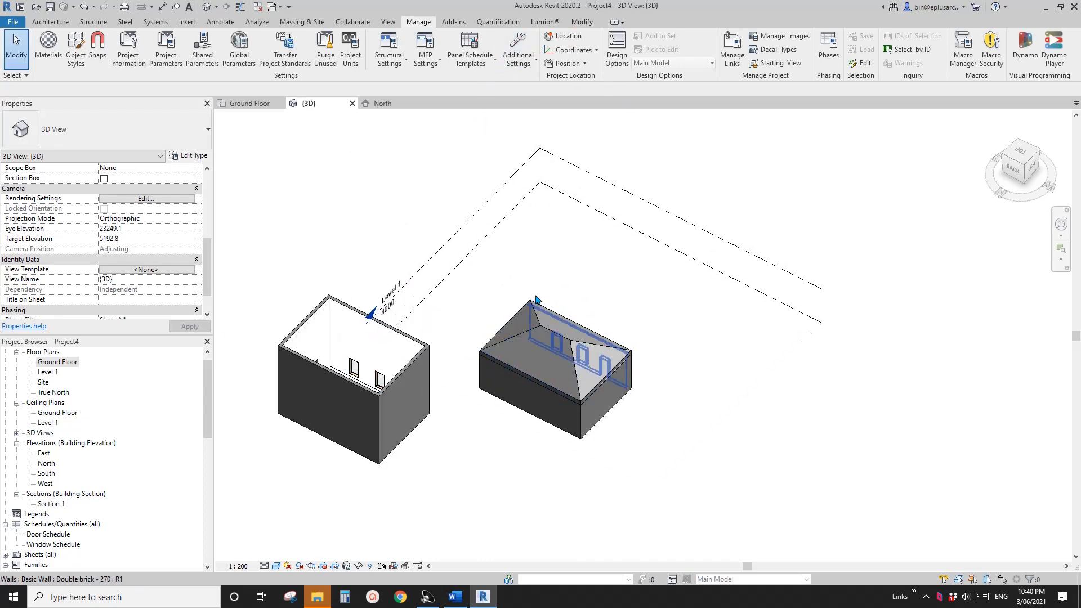
{"action": "middle_click_drag", "start_coordinate": [549, 354], "coordinate": [542, 332]}
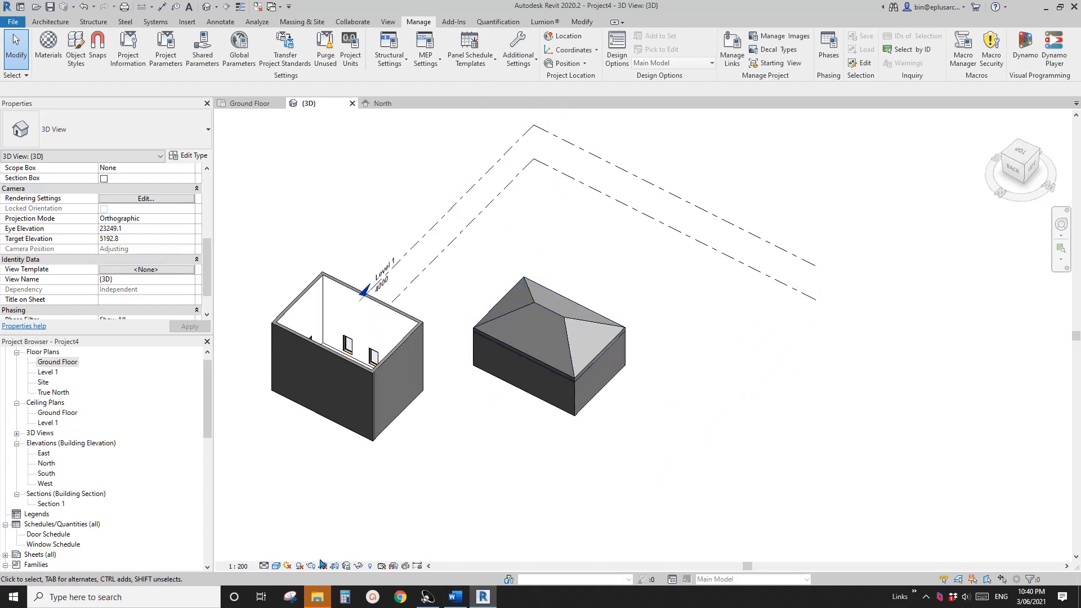
{"action": "left_click", "coordinate": [276, 566]}
{"action": "left_click", "coordinate": [298, 482]}
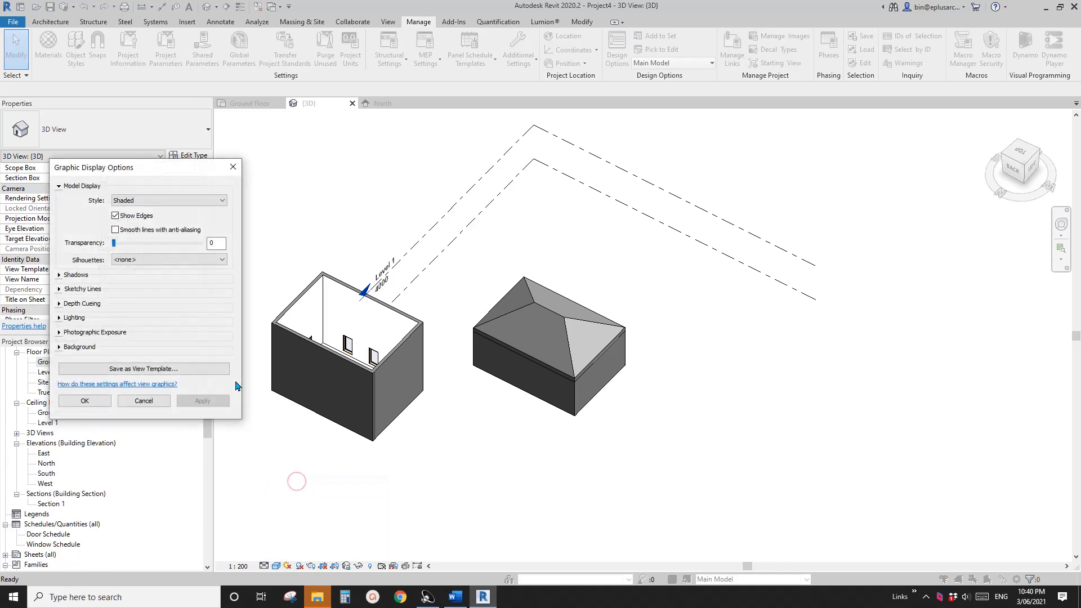
{"action": "left_click", "coordinate": [60, 318]}
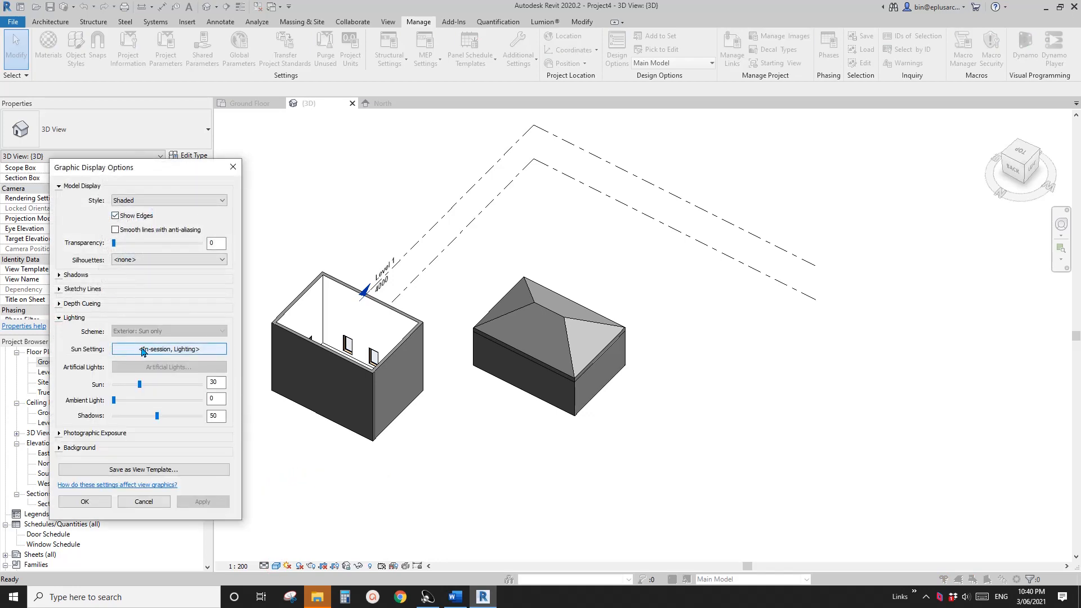
{"action": "left_click", "coordinate": [157, 356]}
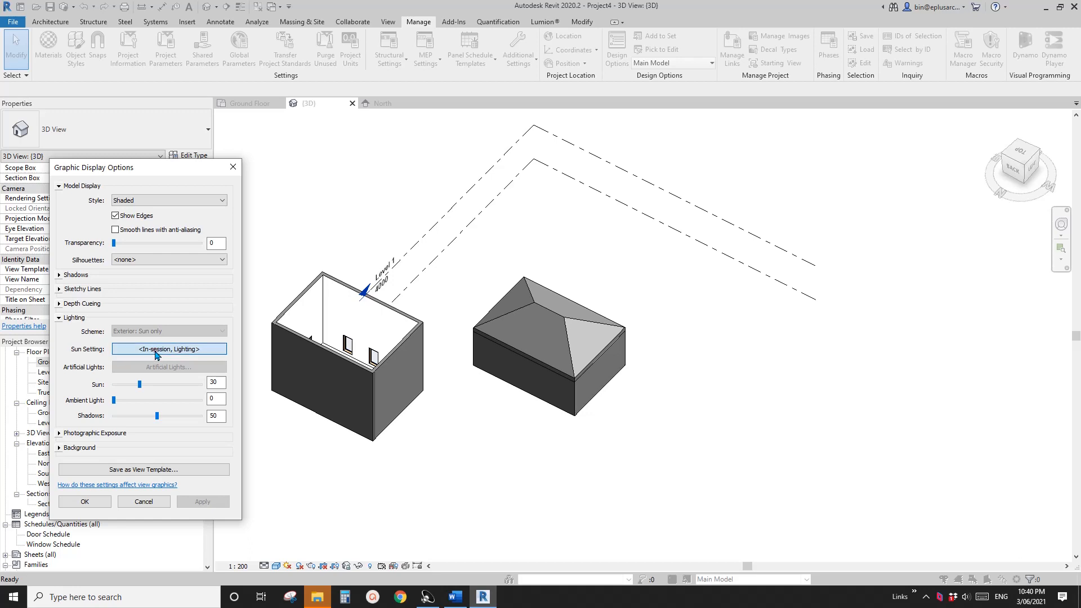
{"action": "left_click_drag", "start_coordinate": [257, 227], "coordinate": [345, 96]}
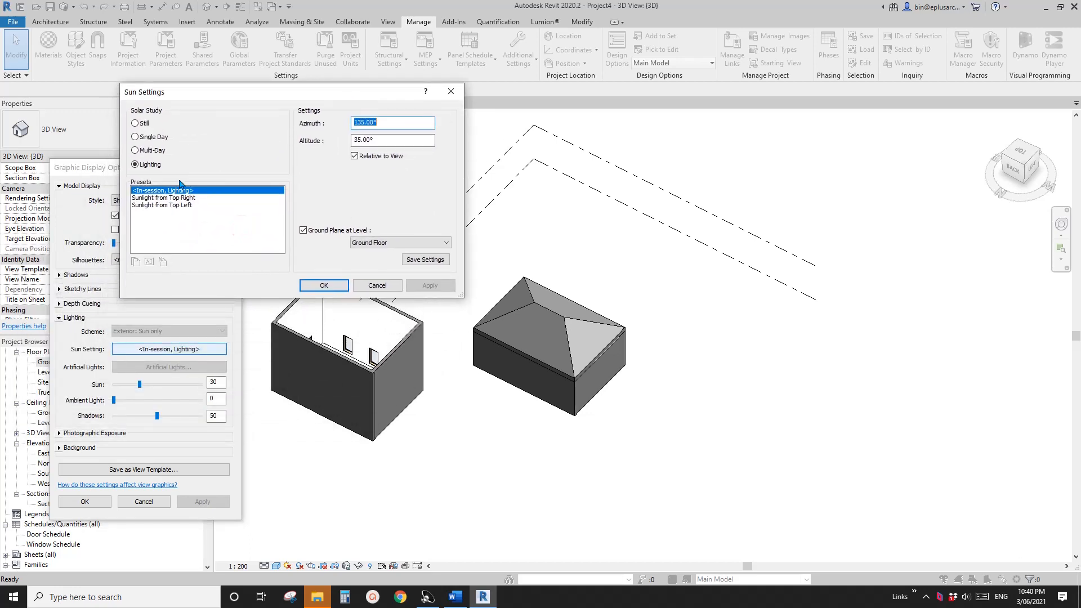
Review the Still solar study settings with the Summer Solstice and Spring Equinox presets
{"action": "left_click", "coordinate": [136, 123]}
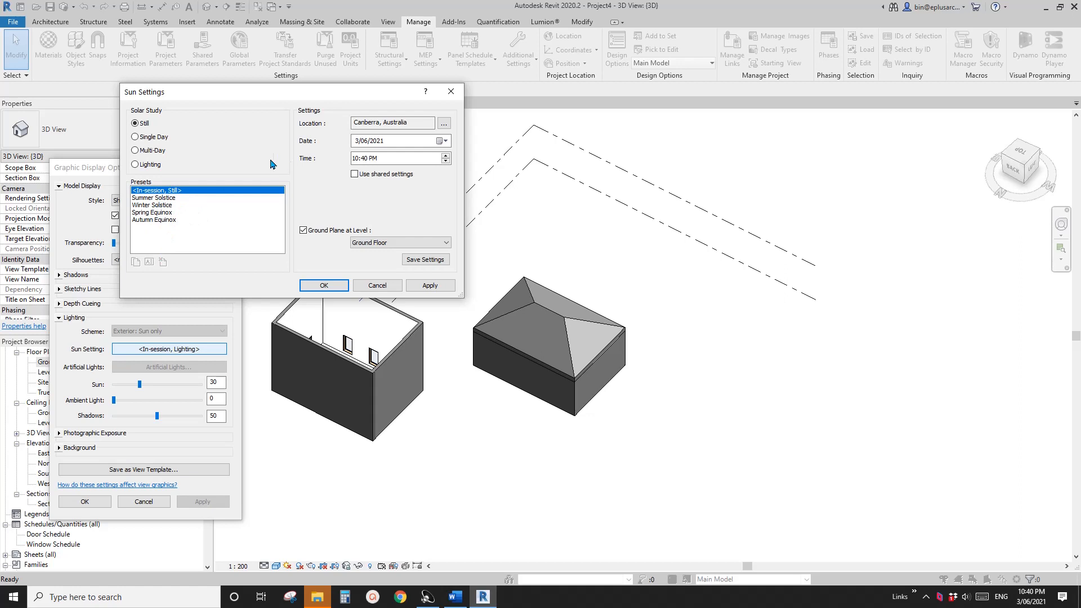
{"action": "left_click", "coordinate": [153, 199]}
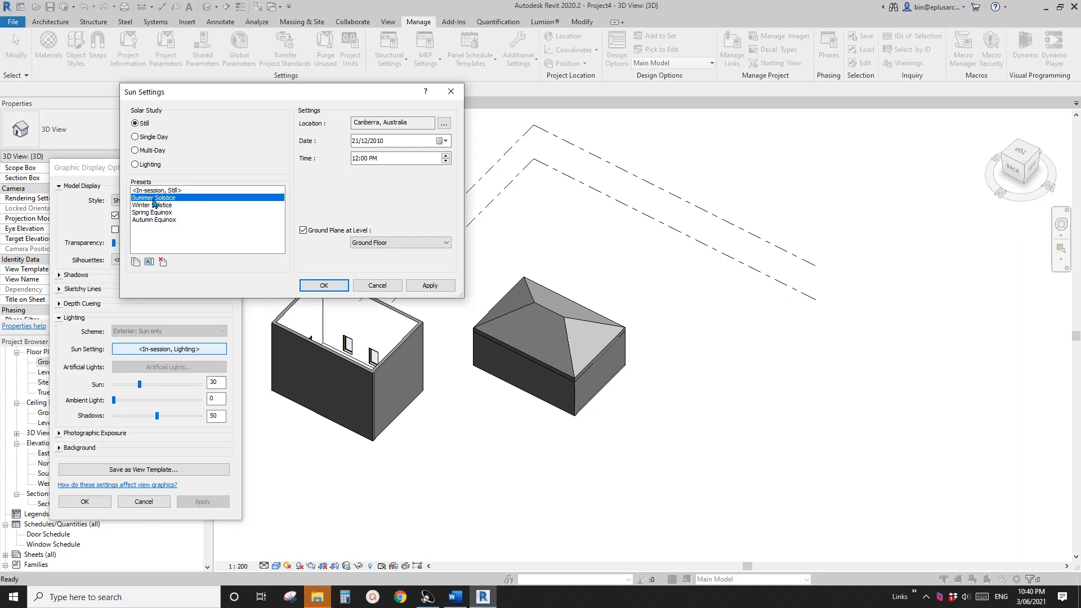
{"action": "left_click", "coordinate": [152, 213]}
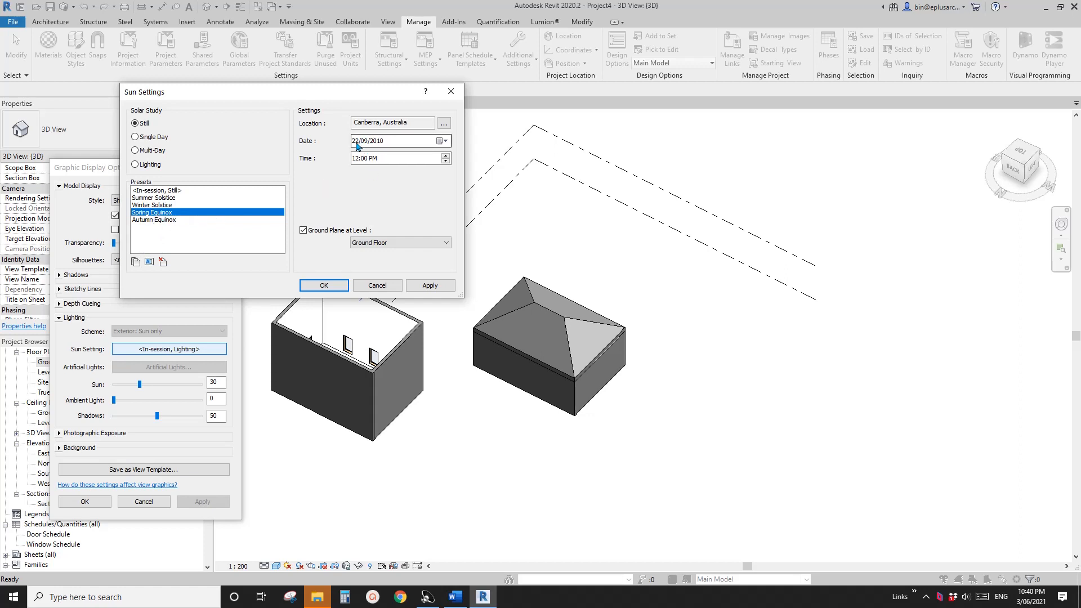
{"action": "left_click", "coordinate": [356, 143]}
{"action": "left_click", "coordinate": [358, 142]}
Set up the Single Day Spring Equinox Solar Study for 21/09/2010 from 9:00 AM to 3:00 PM and confirm both dialogs
{"action": "left_click", "coordinate": [136, 137]}
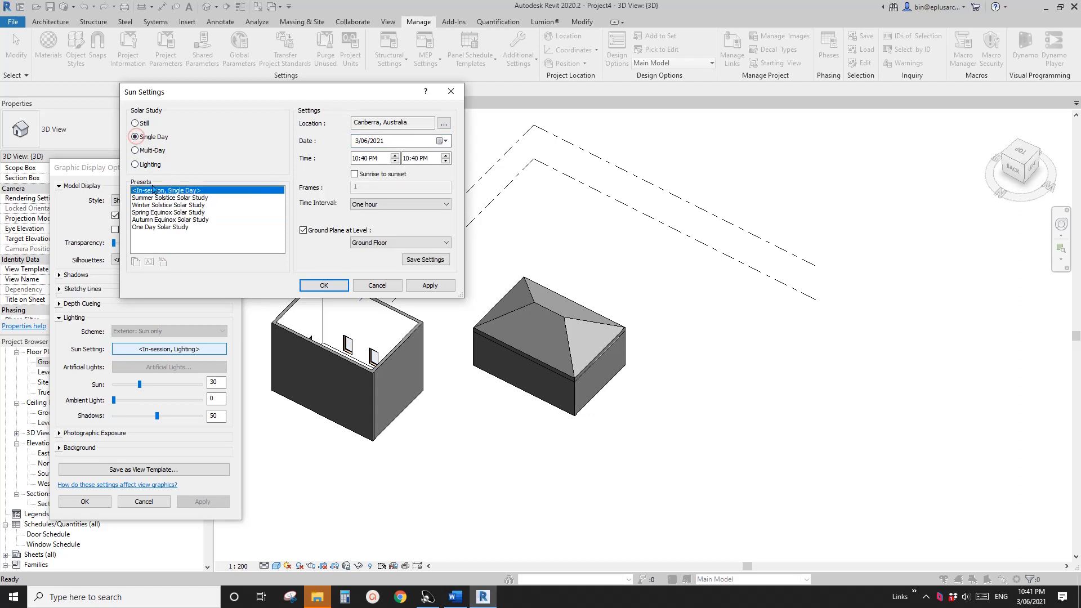
{"action": "left_click", "coordinate": [156, 205]}
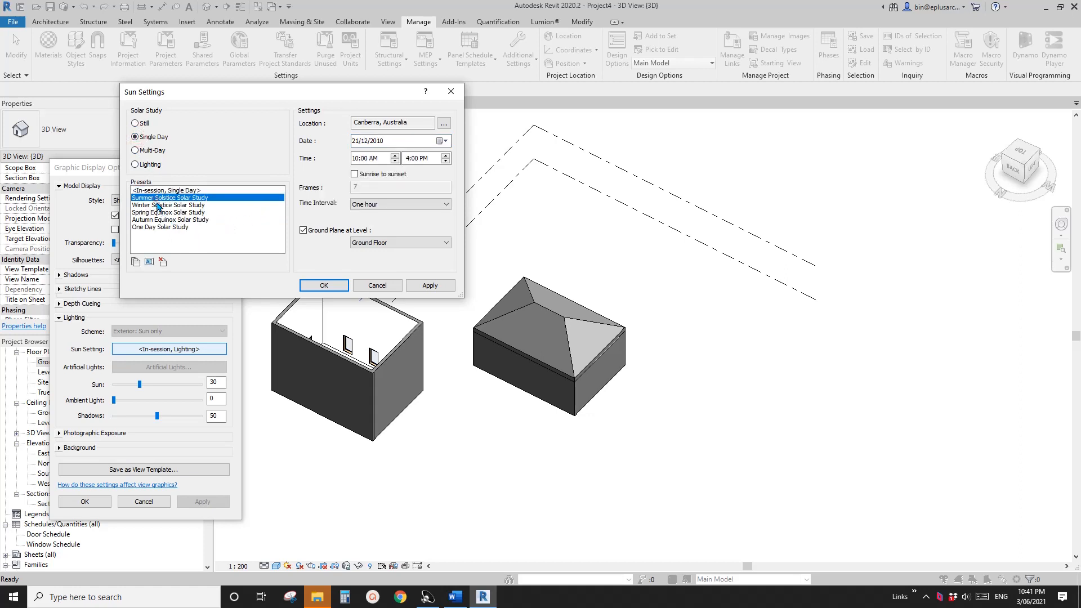
{"action": "left_click", "coordinate": [158, 213]}
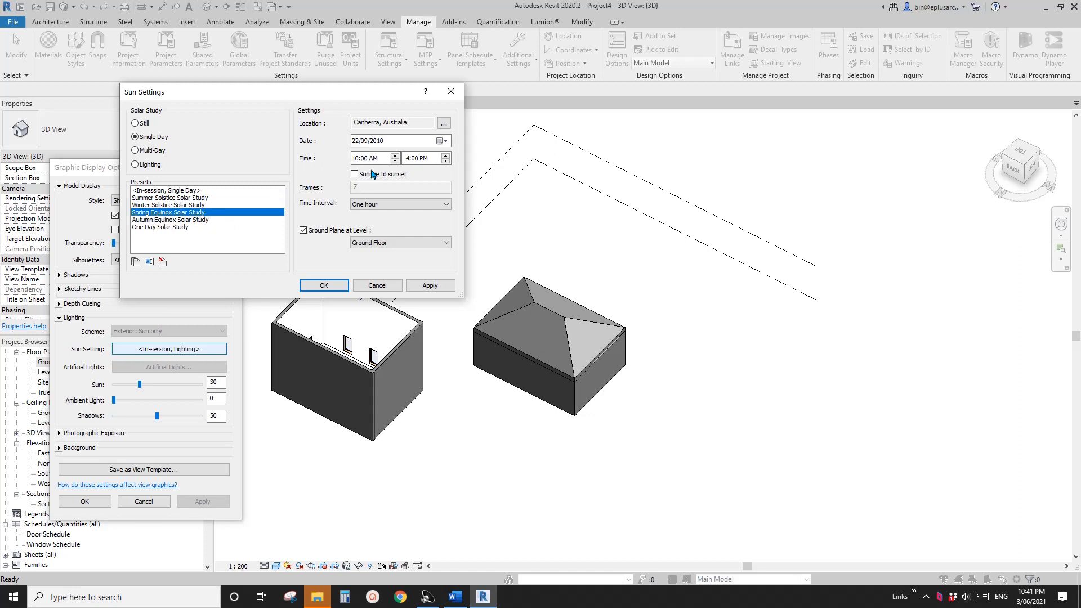
{"action": "left_click", "coordinate": [355, 142]}
{"action": "type", "text": "21"}
{"action": "left_click", "coordinate": [396, 163]}
{"action": "left_click", "coordinate": [445, 161]}
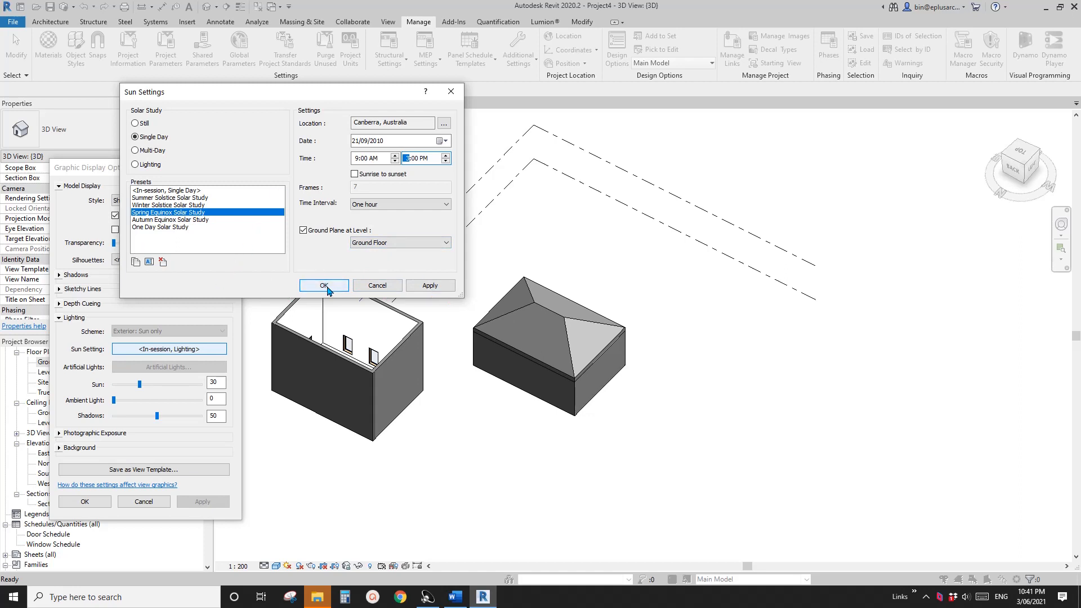
{"action": "left_click", "coordinate": [325, 286]}
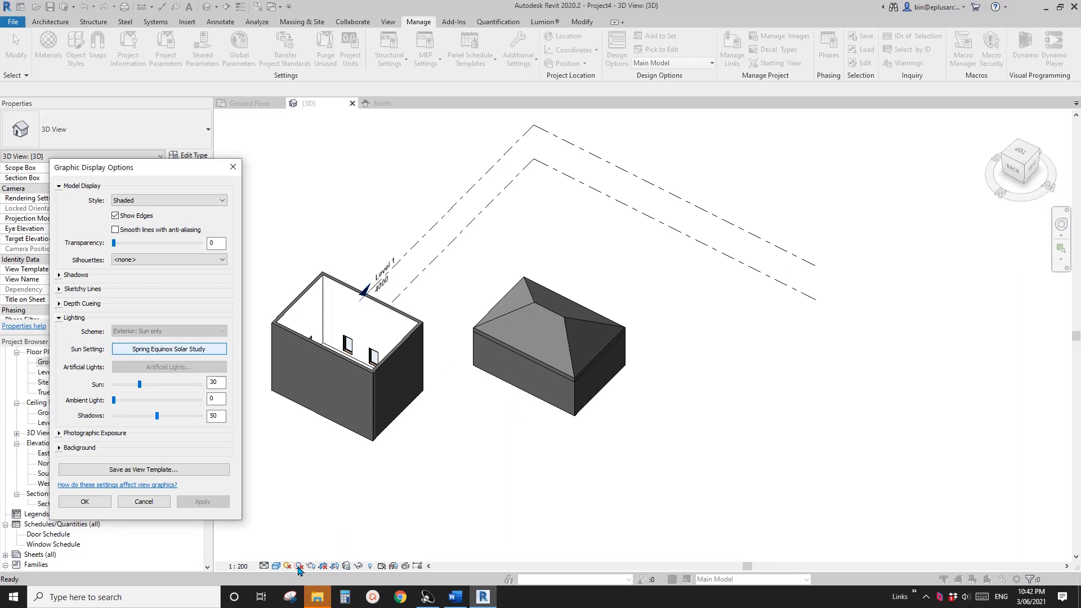
{"action": "left_click", "coordinate": [89, 501]}
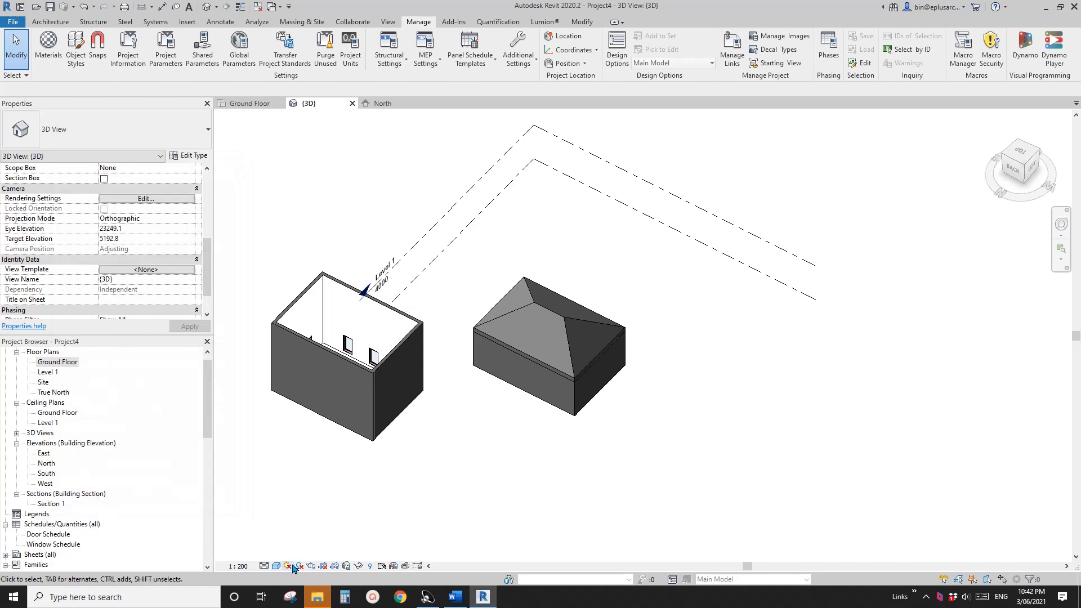
Turn on shadows in the 3D view and look at both houses from the front
{"action": "left_click", "coordinate": [299, 565]}
{"action": "scroll", "coordinate": [478, 448], "scroll_direction": "down", "scroll_amount": 2}
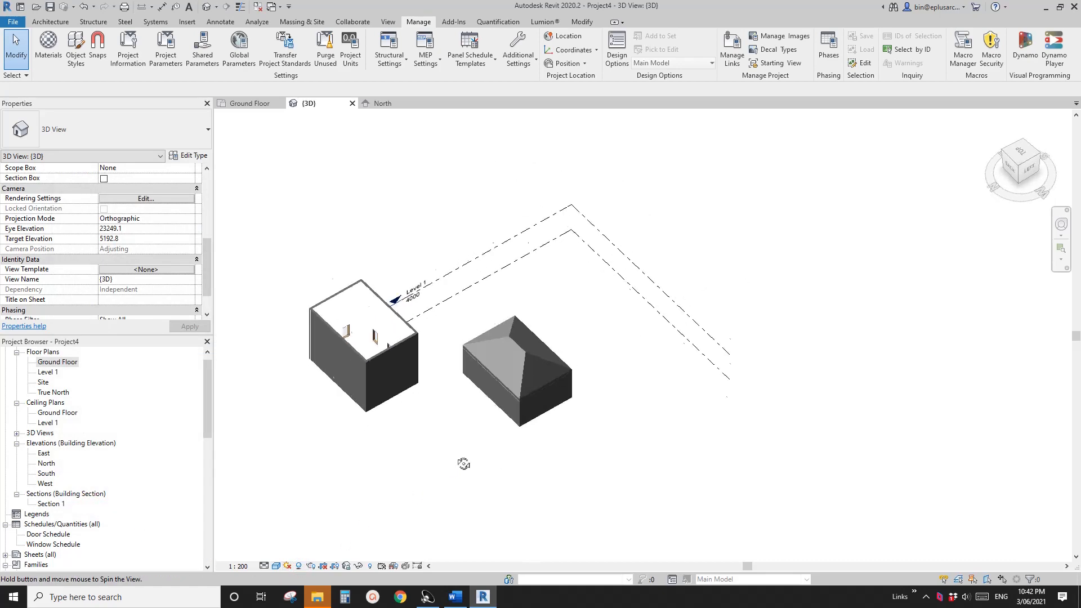
{"action": "middle_click_drag", "start_coordinate": [458, 456], "coordinate": [517, 410], "text": "shift"}
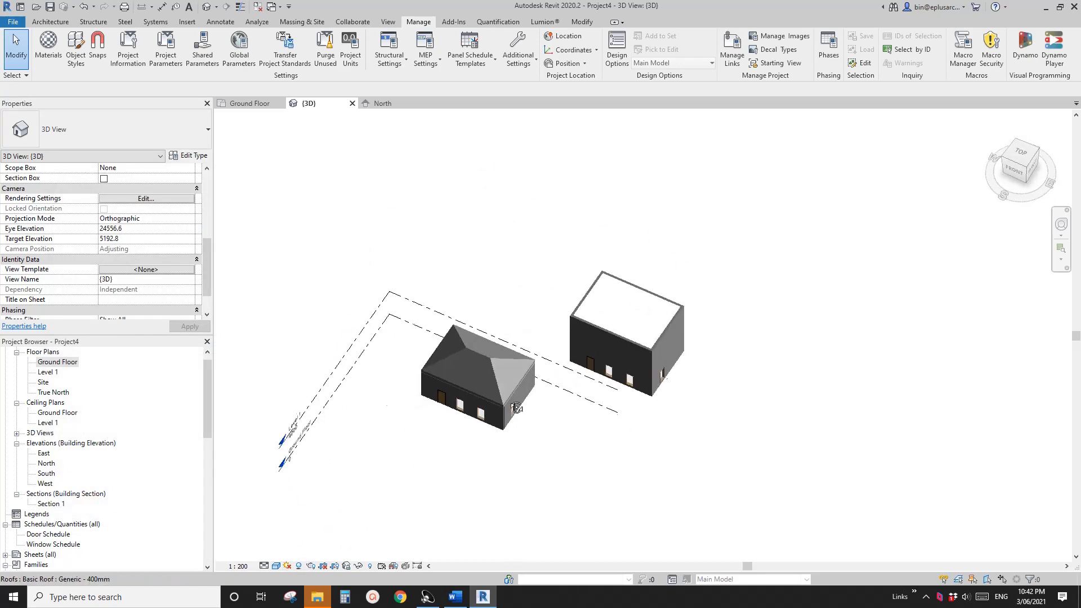
{"action": "middle_click_drag", "start_coordinate": [586, 403], "coordinate": [596, 411], "text": "shift"}
{"action": "middle_click_drag", "start_coordinate": [329, 553], "coordinate": [340, 538]}
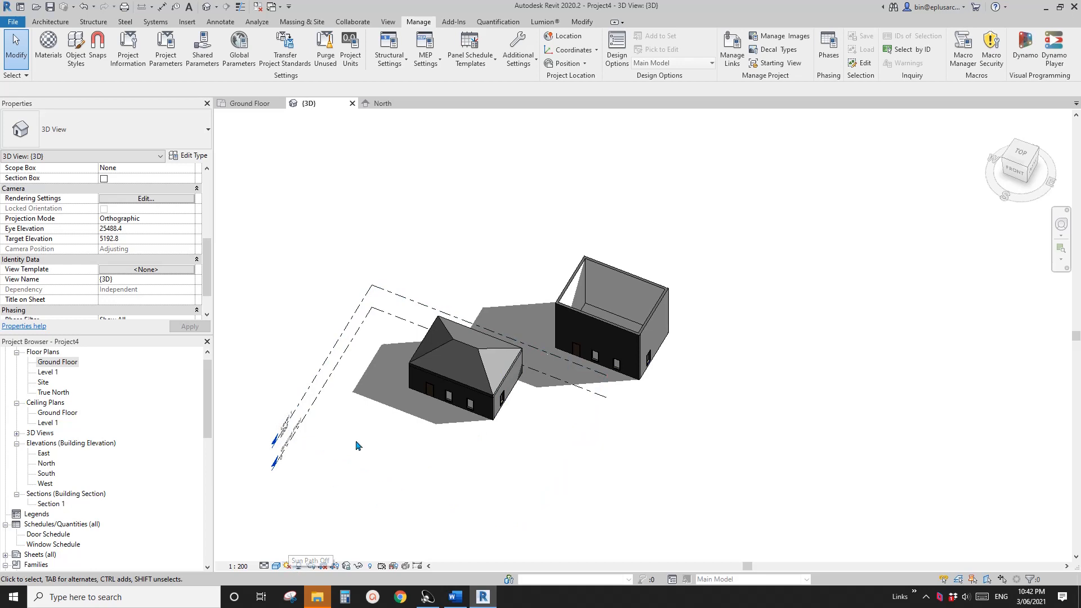
Preview the solar study and step forward frame by frame to the last frame at 3:00 PM
{"action": "left_click", "coordinate": [287, 567]}
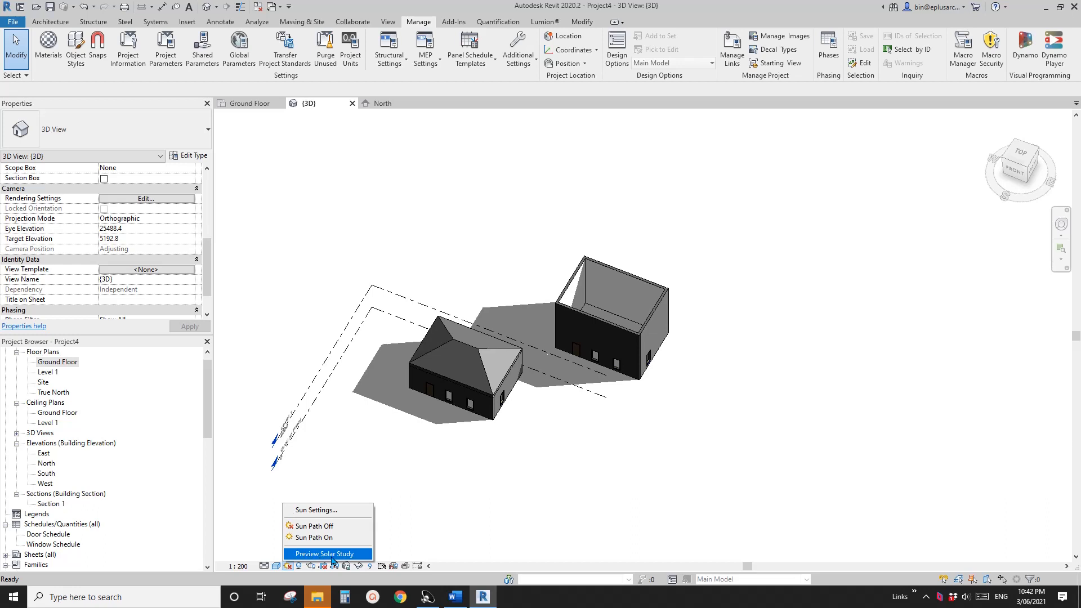
{"action": "left_click", "coordinate": [326, 554]}
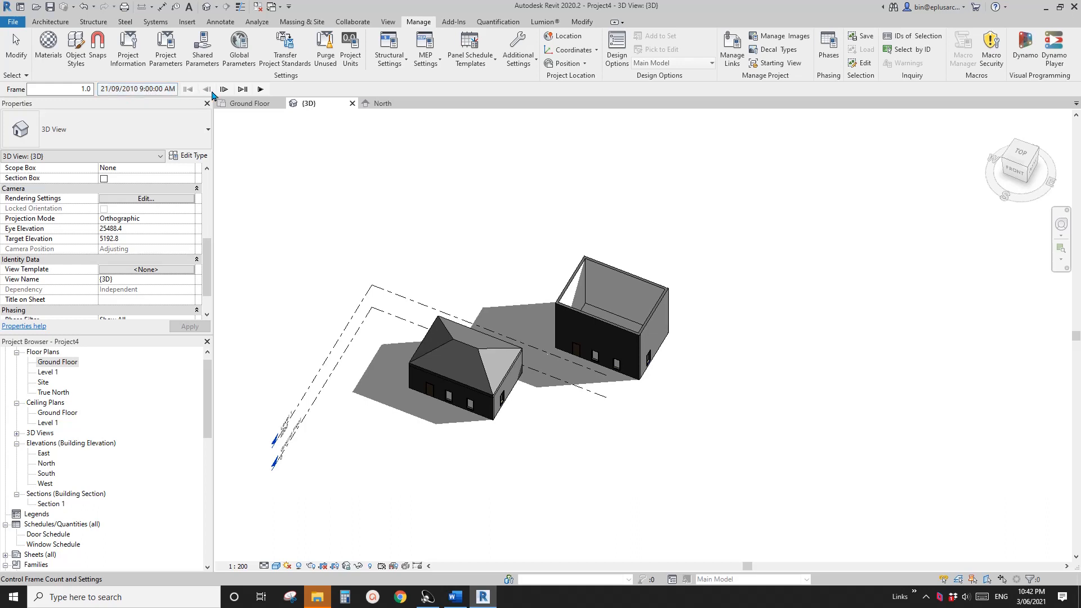
{"action": "left_click", "coordinate": [224, 89]}
{"action": "left_click", "coordinate": [224, 90]}
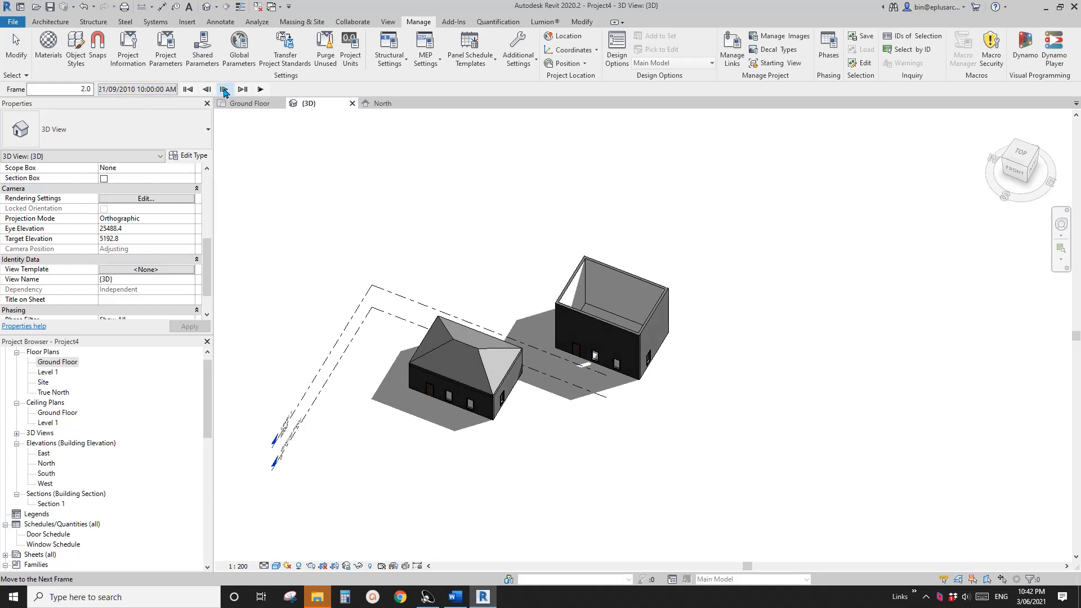
{"action": "left_click", "coordinate": [224, 89]}
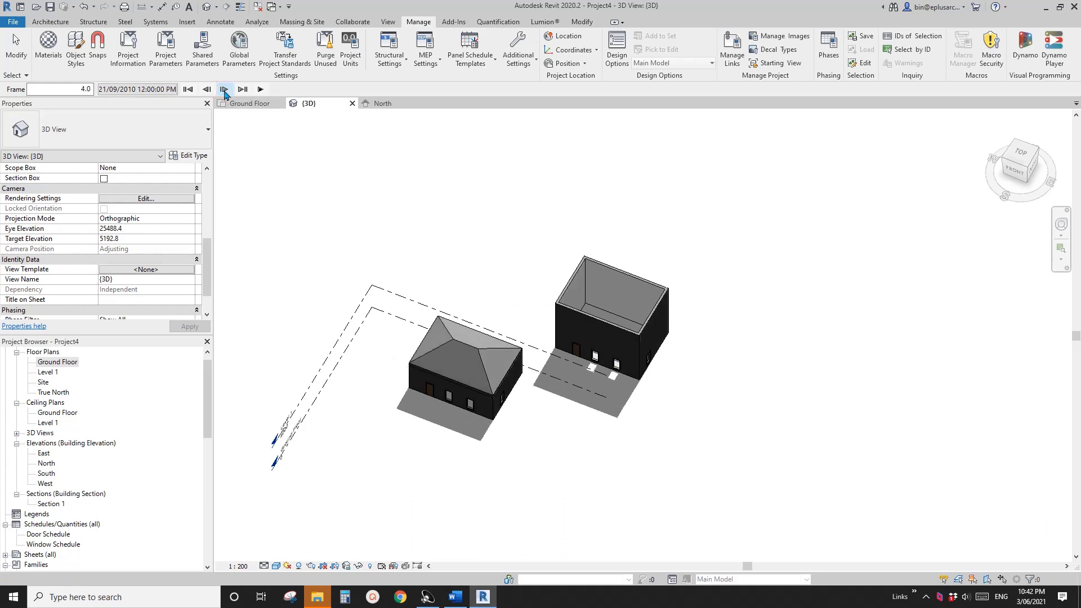
{"action": "left_click", "coordinate": [224, 90]}
{"action": "left_click", "coordinate": [224, 90]}
{"action": "left_click", "coordinate": [224, 90]}
{"action": "left_click", "coordinate": [224, 89]}
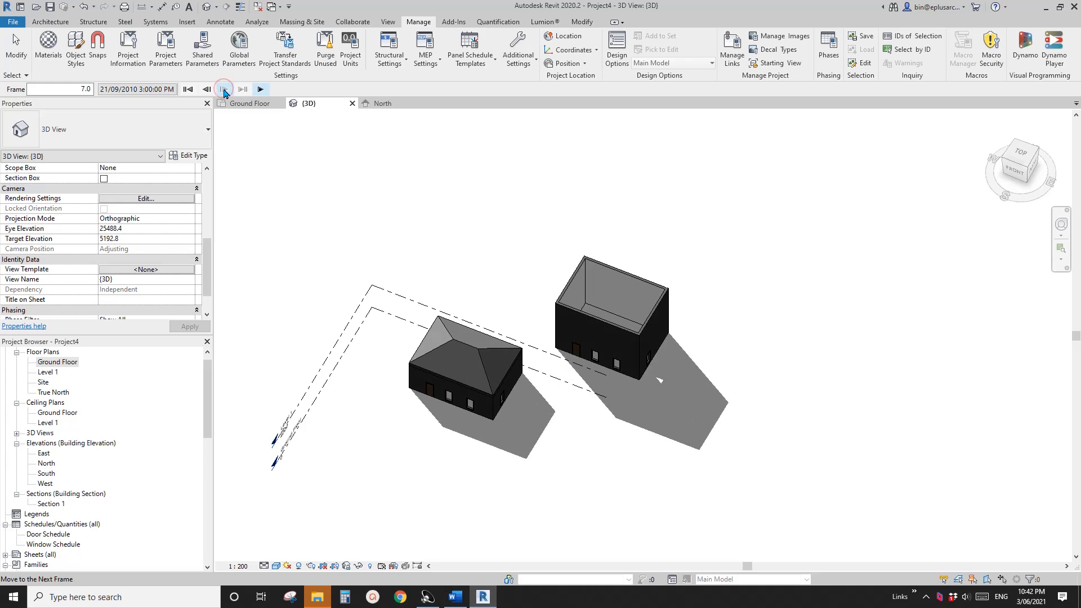
Step the solar study back to the morning frames and forward again to 2:00 PM, examining the shadows of both houses
{"action": "left_click", "coordinate": [207, 88]}
{"action": "left_click", "coordinate": [207, 89]}
{"action": "left_click", "coordinate": [208, 89]}
{"action": "left_click", "coordinate": [207, 89]}
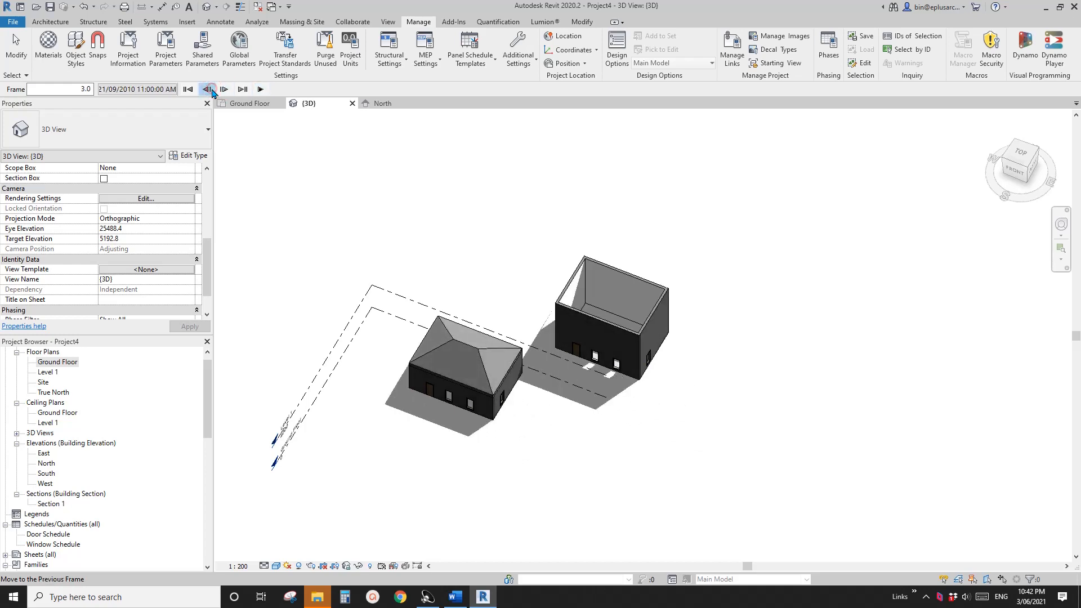
{"action": "left_click", "coordinate": [207, 89]}
{"action": "left_click", "coordinate": [224, 89]}
{"action": "left_click", "coordinate": [224, 89]}
{"action": "left_click", "coordinate": [224, 89]}
{"action": "left_click", "coordinate": [224, 89]}
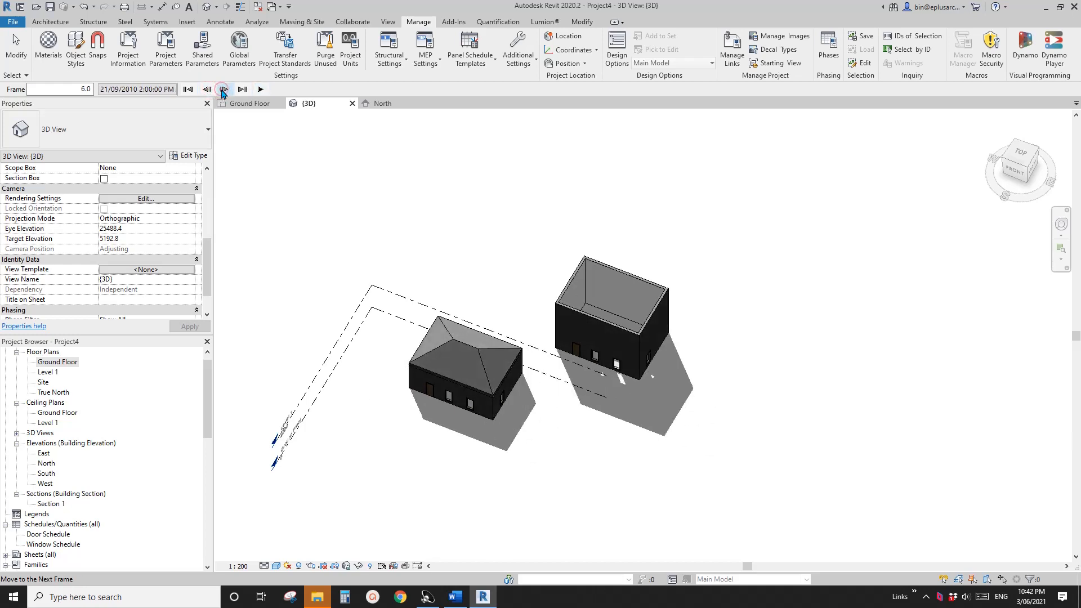
{"action": "left_click", "coordinate": [385, 253]}
{"action": "middle_click_drag", "start_coordinate": [426, 284], "coordinate": [366, 379], "text": "shift"}
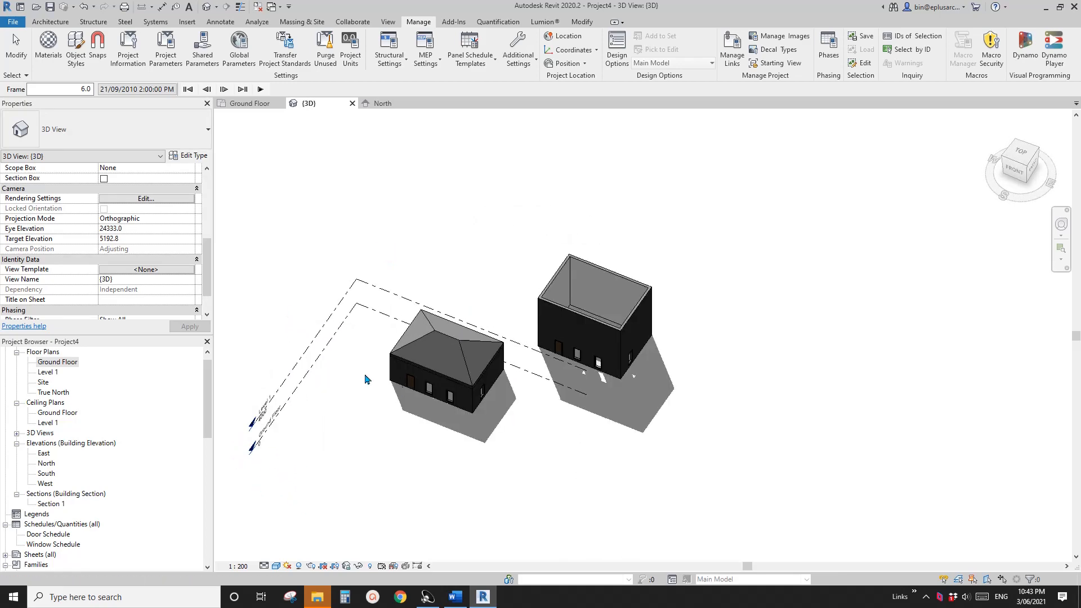
{"action": "middle_click_drag", "start_coordinate": [315, 257], "coordinate": [360, 253]}
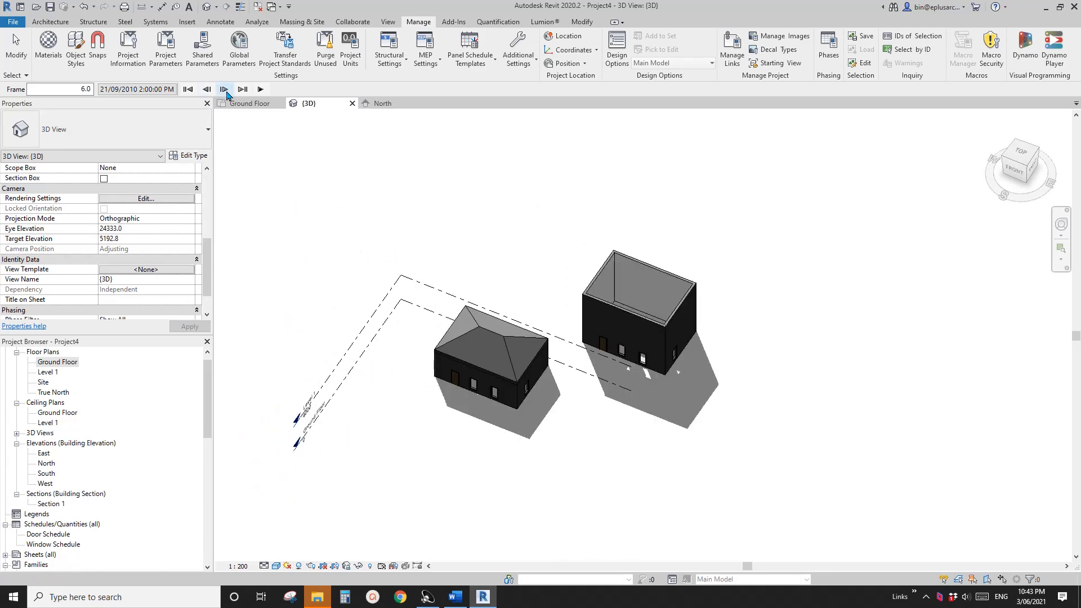
Leave the solar study preview, expand the 3D Views group in the project browser and look at both houses from a higher angle
{"action": "scroll", "coordinate": [180, 406], "scroll_direction": "down", "scroll_amount": 10}
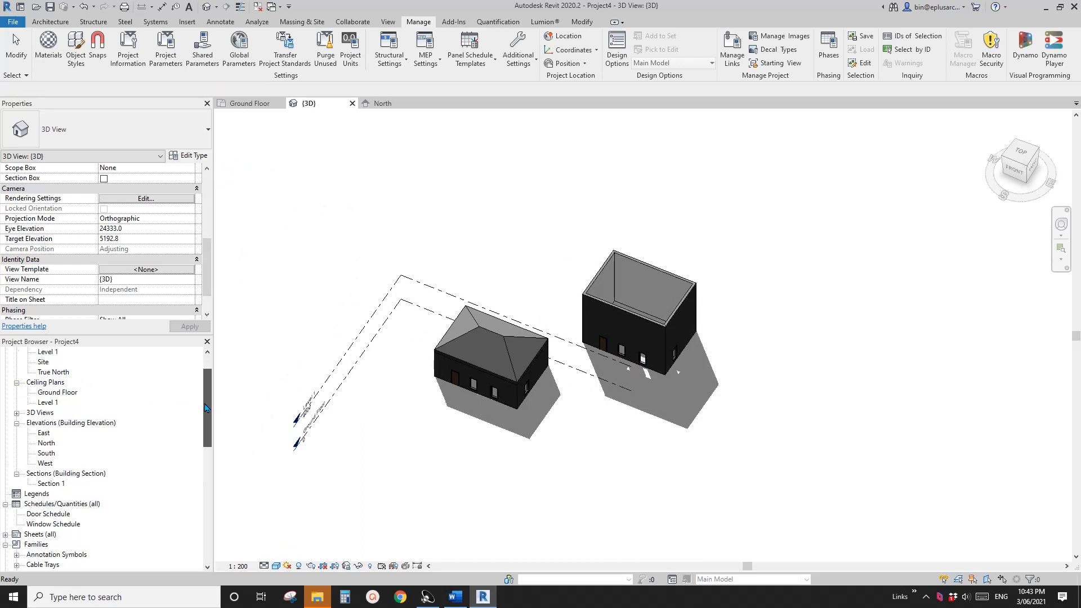
{"action": "left_click_drag", "start_coordinate": [208, 500], "coordinate": [205, 387]}
{"action": "left_click_drag", "start_coordinate": [206, 408], "coordinate": [206, 372]}
{"action": "left_click", "coordinate": [31, 444]}
{"action": "double_click", "coordinate": [31, 444]}
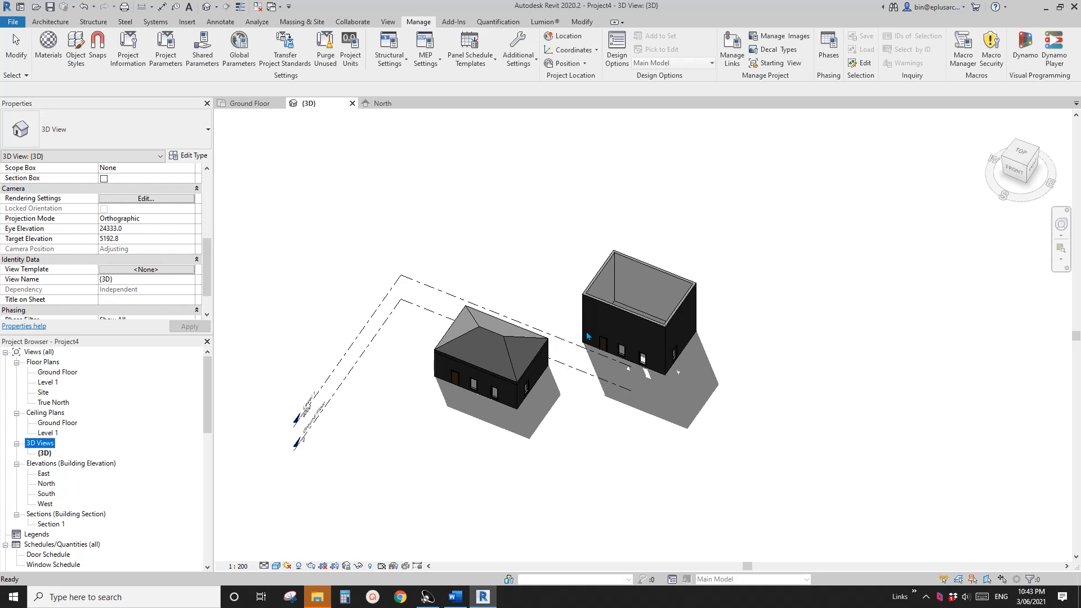
{"action": "left_click", "coordinate": [536, 290]}
{"action": "middle_click_drag", "start_coordinate": [461, 292], "coordinate": [437, 530]}
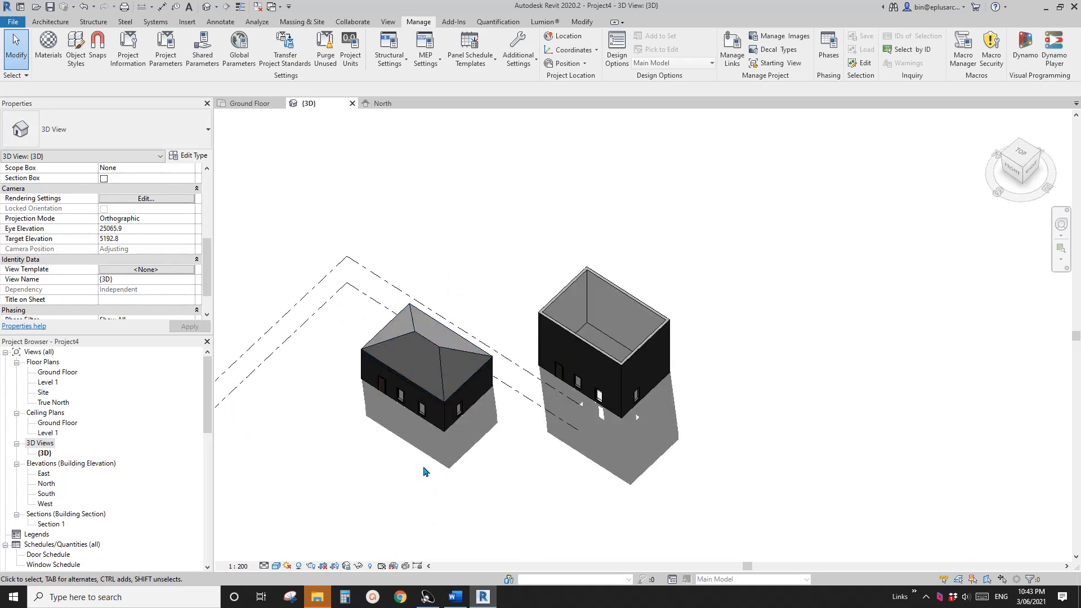
{"action": "middle_click_drag", "start_coordinate": [410, 482], "coordinate": [353, 223], "text": "shift"}
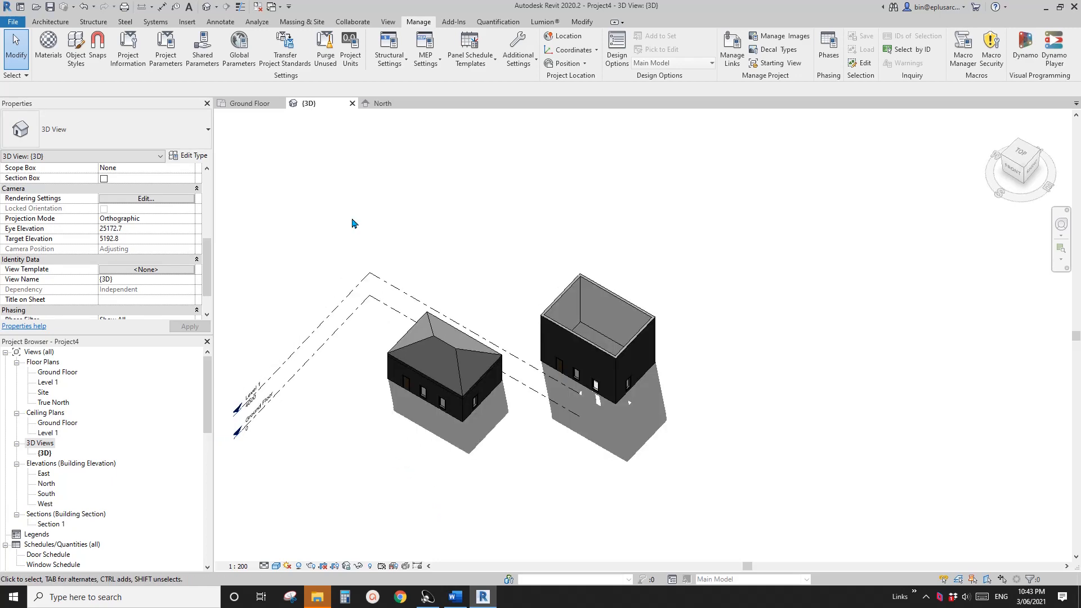
Switch the view's sun settings to a Lighting solar study using the Sunlight from Top Right preset
{"action": "left_click", "coordinate": [276, 566]}
{"action": "left_click", "coordinate": [313, 483]}
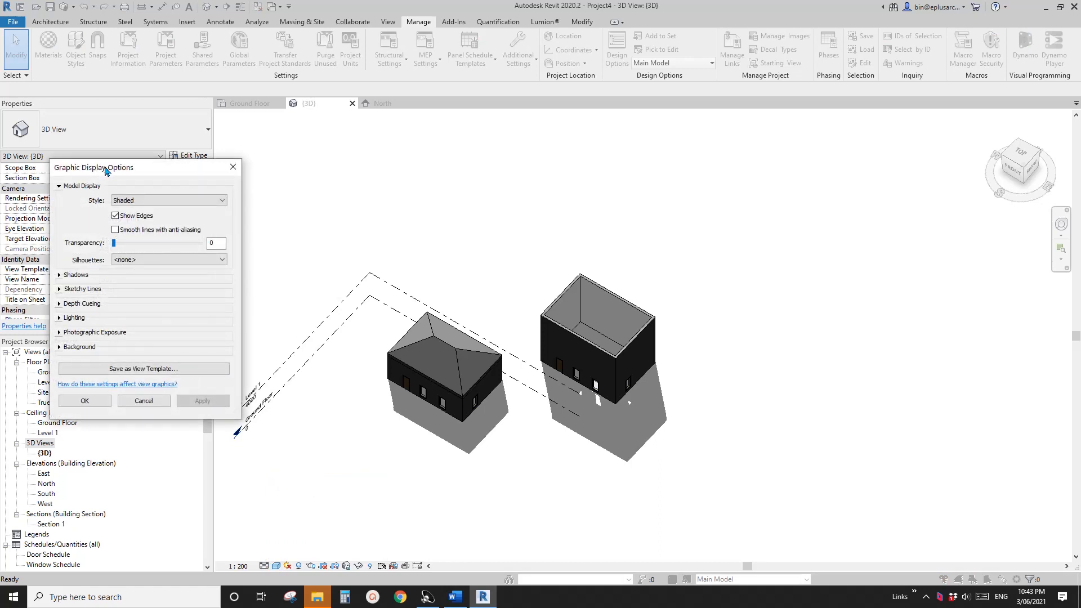
{"action": "left_click", "coordinate": [59, 318]}
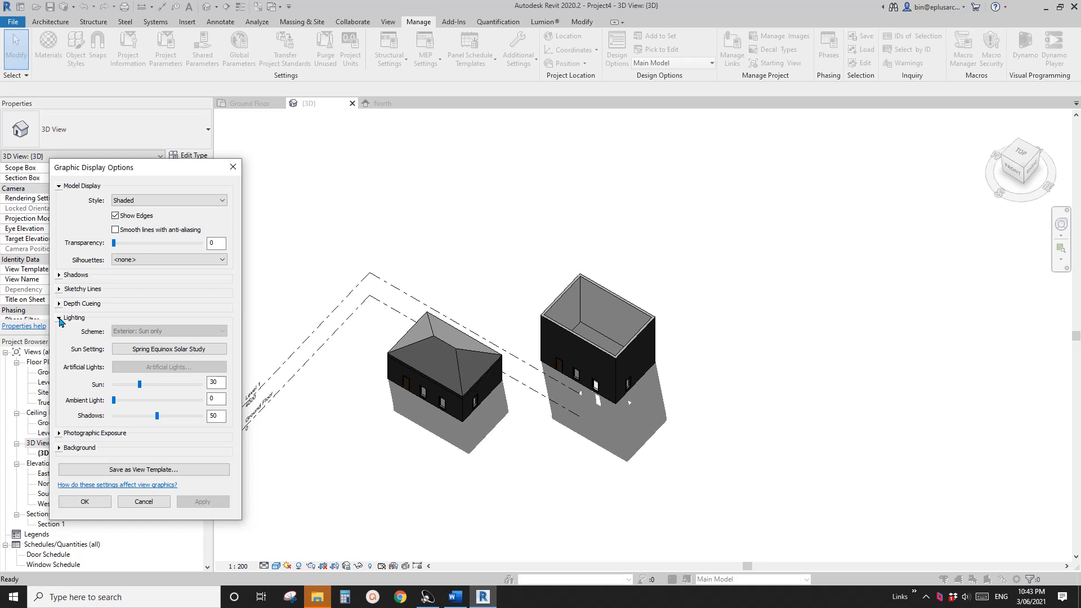
{"action": "left_click", "coordinate": [167, 349]}
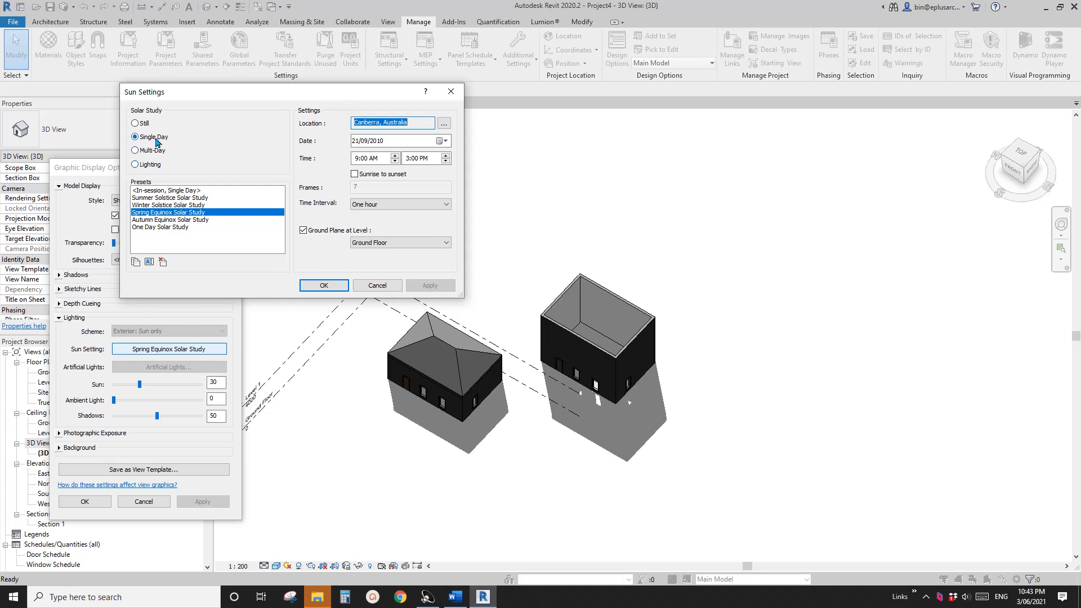
{"action": "left_click", "coordinate": [137, 152]}
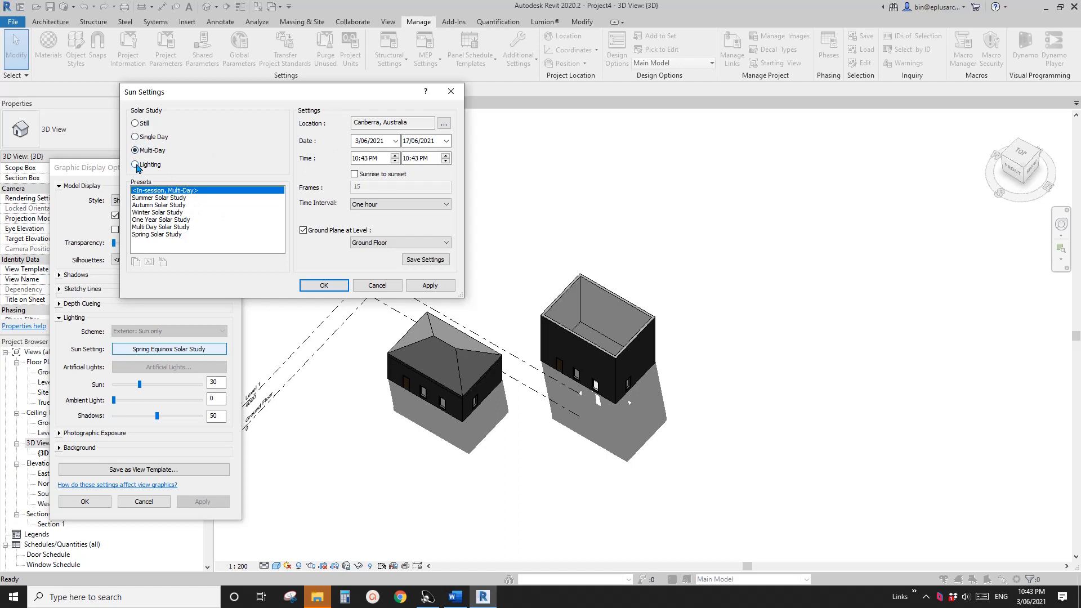
{"action": "left_click", "coordinate": [135, 165]}
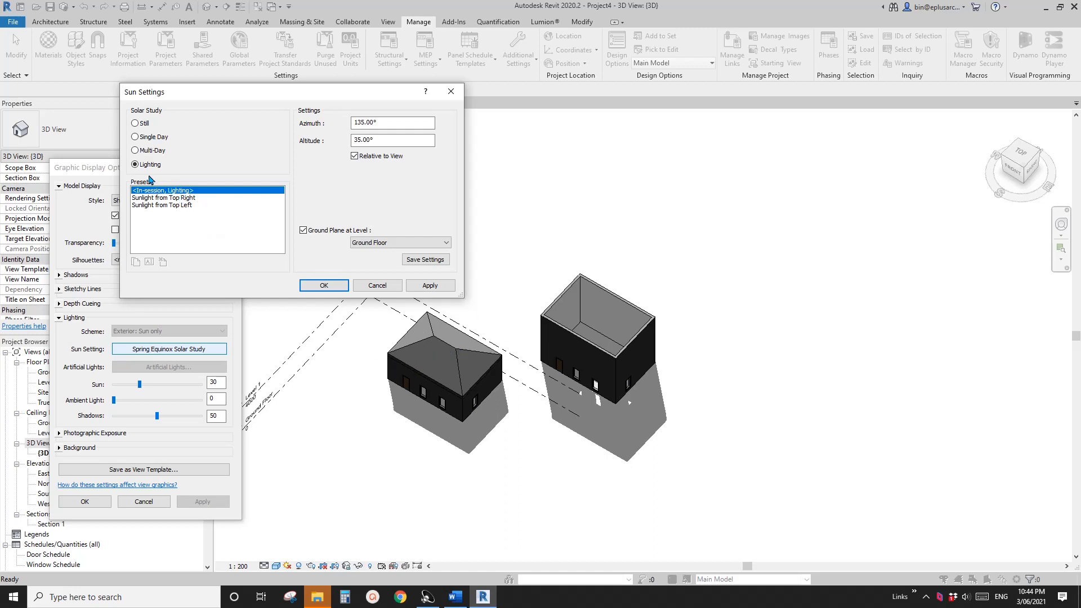
{"action": "left_click", "coordinate": [170, 198]}
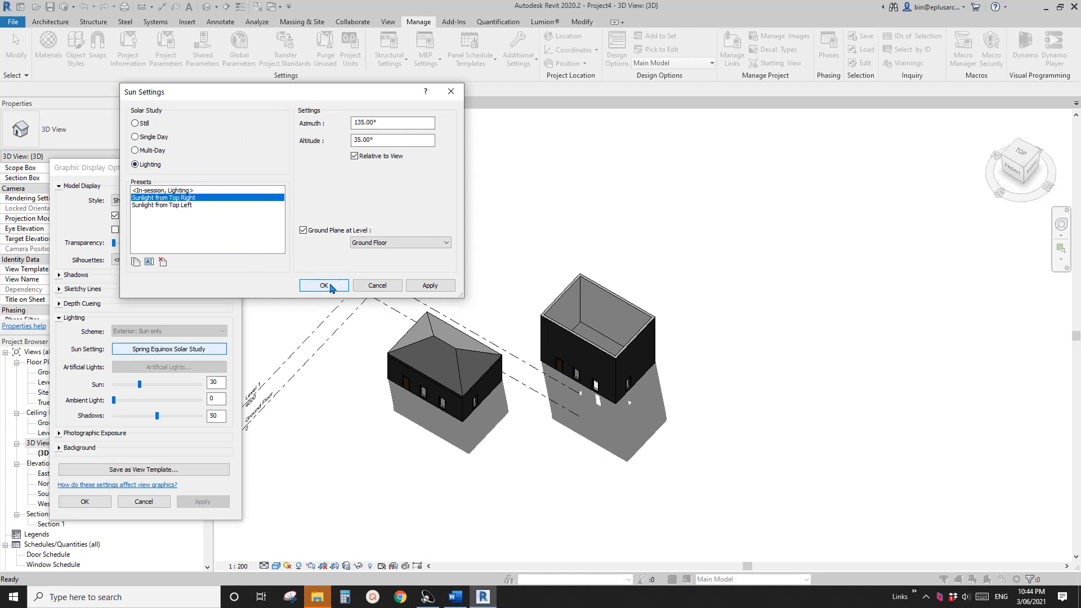
{"action": "left_click", "coordinate": [331, 287]}
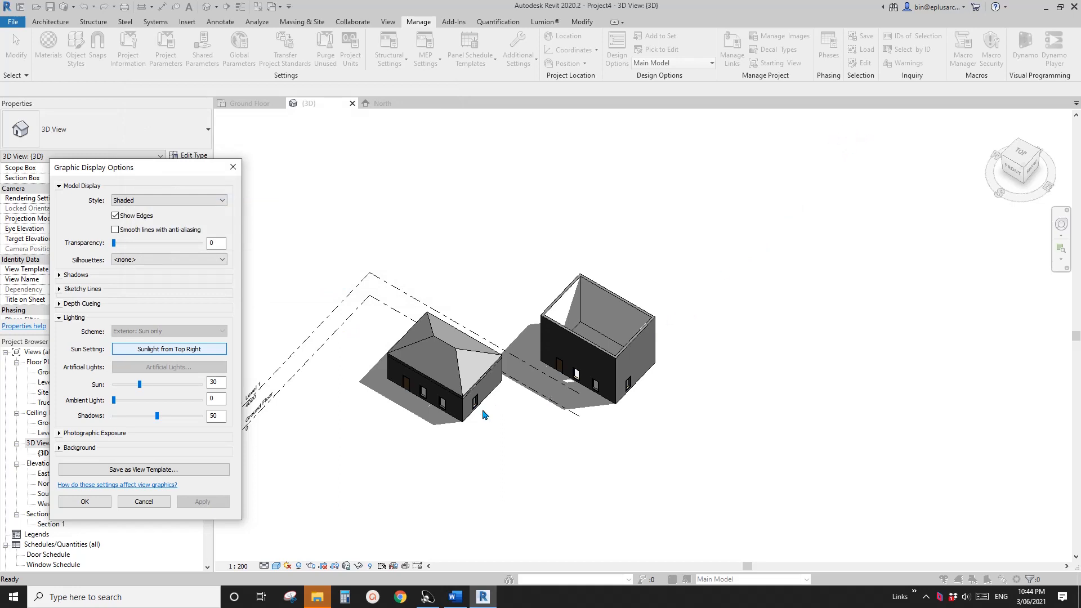
Change the sun setting to the Sunlight from Top Left preset and confirm both the sun settings and graphic display options
{"action": "left_click", "coordinate": [149, 350]}
{"action": "left_click", "coordinate": [141, 205]}
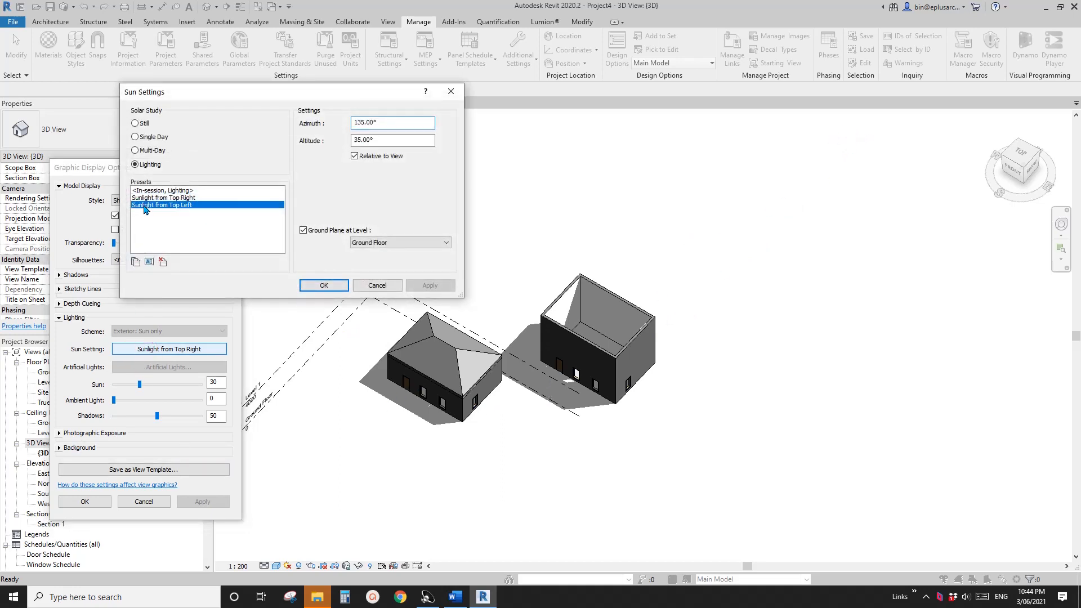
{"action": "left_click", "coordinate": [323, 284]}
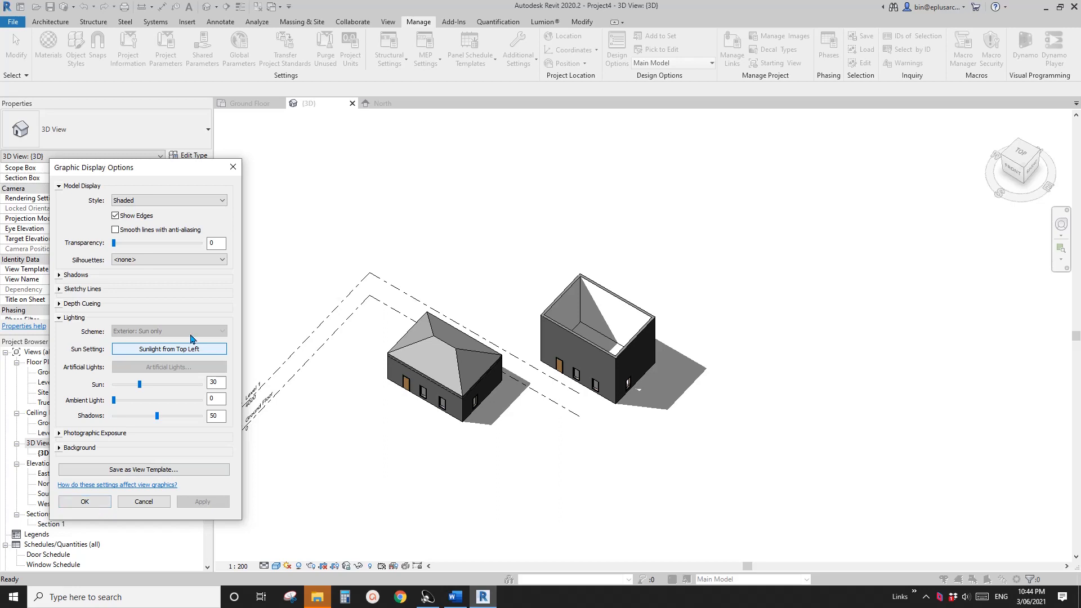
{"action": "left_click", "coordinate": [164, 350]}
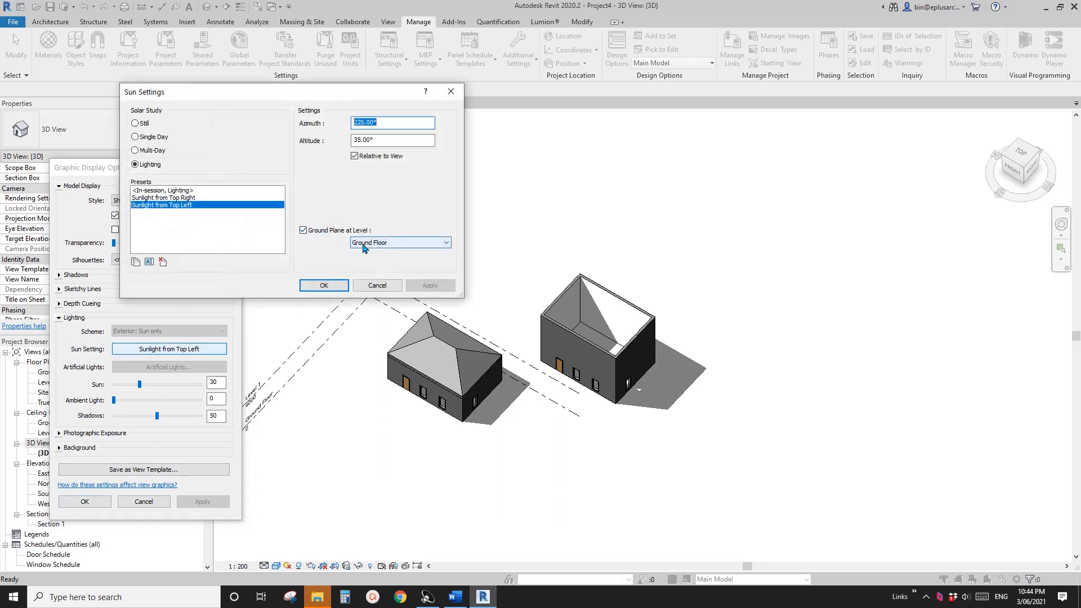
{"action": "left_click", "coordinate": [330, 285]}
{"action": "left_click", "coordinate": [85, 501]}
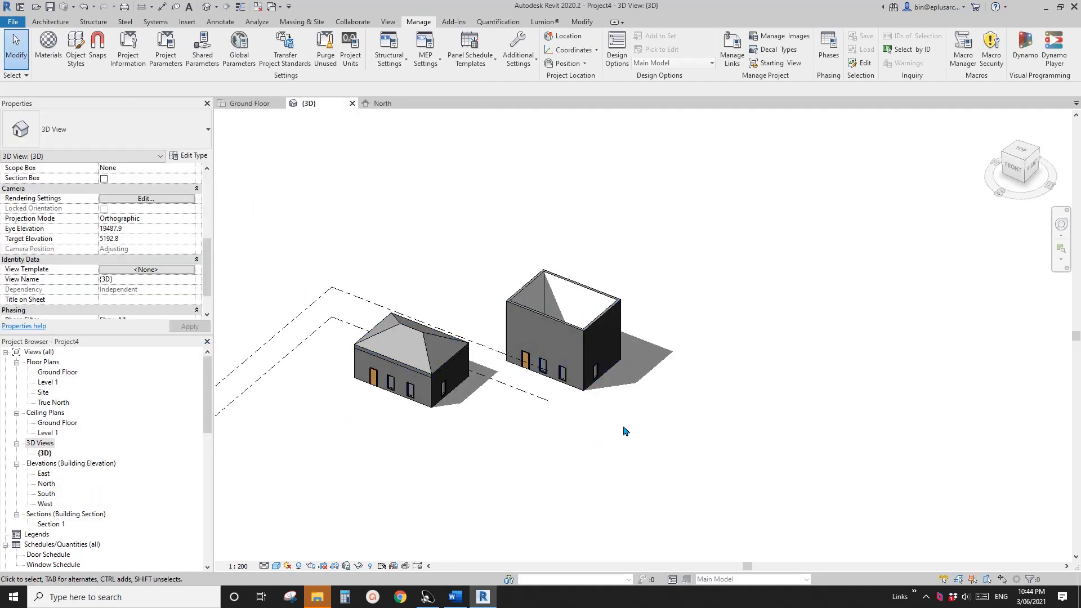
Turn off Ground Plane at Level in the Sunlight from Top Left sun settings and confirm both dialogs
{"action": "middle_click_drag", "start_coordinate": [622, 431], "coordinate": [636, 366], "text": "shift"}
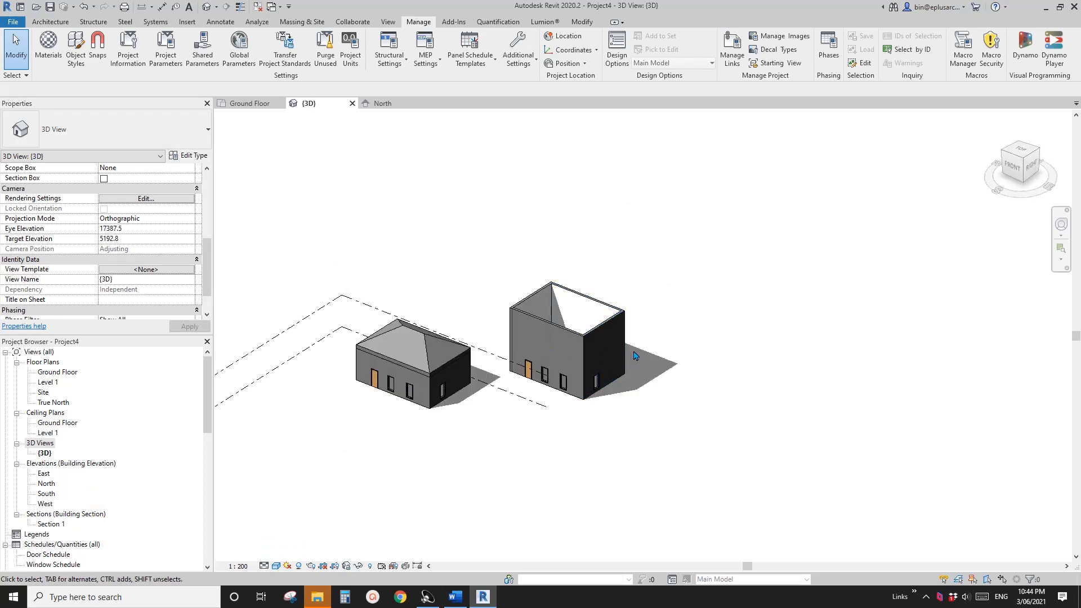
{"action": "middle_click_drag", "start_coordinate": [653, 404], "coordinate": [467, 360], "text": "shift"}
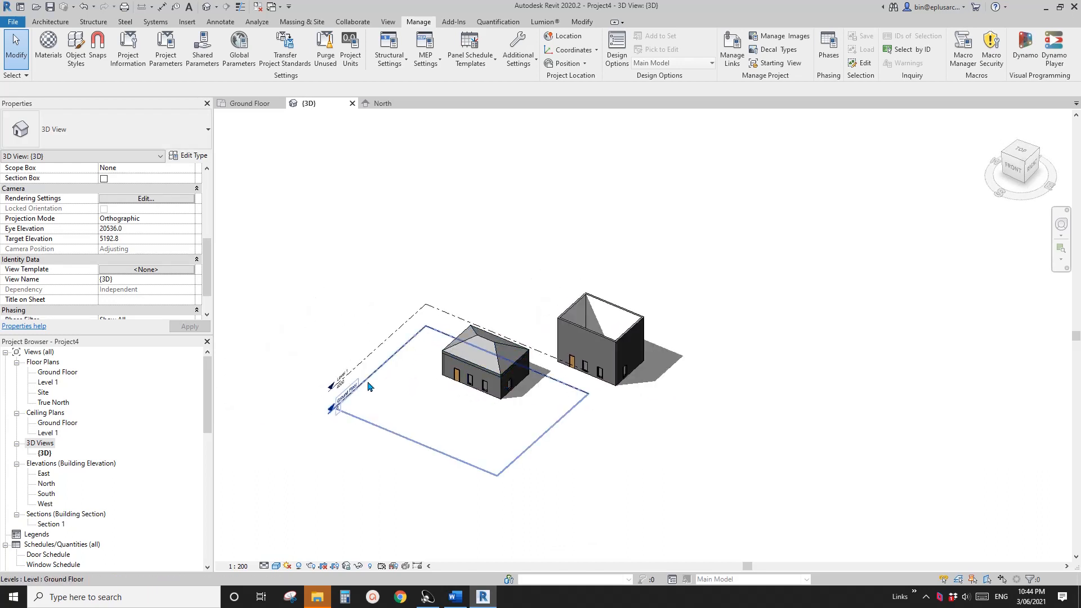
{"action": "scroll", "coordinate": [524, 382], "scroll_direction": "up", "scroll_amount": 1}
{"action": "middle_click_drag", "start_coordinate": [524, 382], "coordinate": [463, 407]}
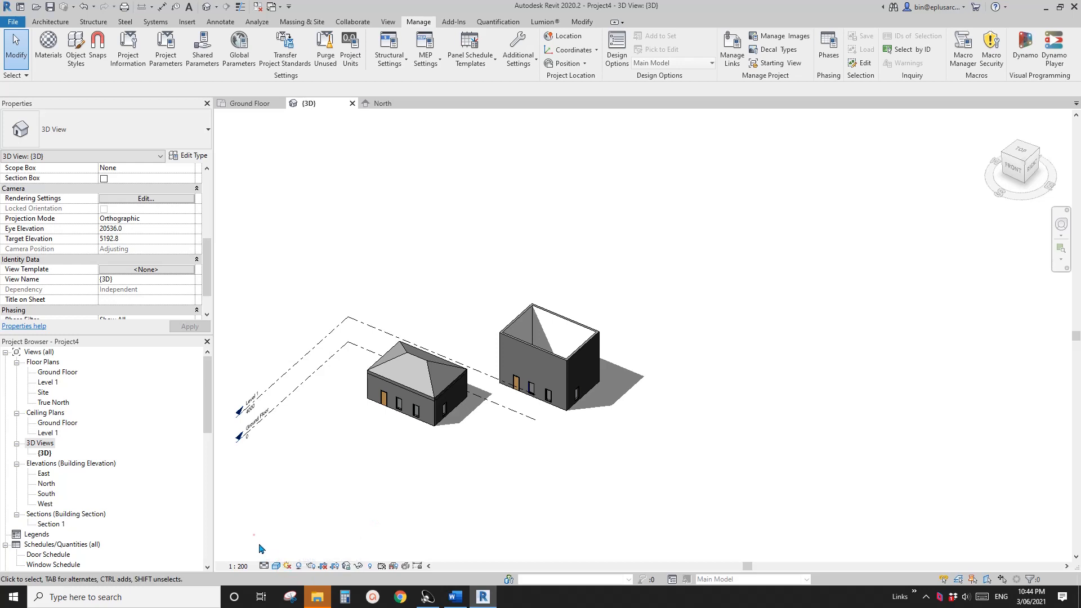
{"action": "left_click", "coordinate": [276, 566]}
{"action": "left_click", "coordinate": [320, 479]}
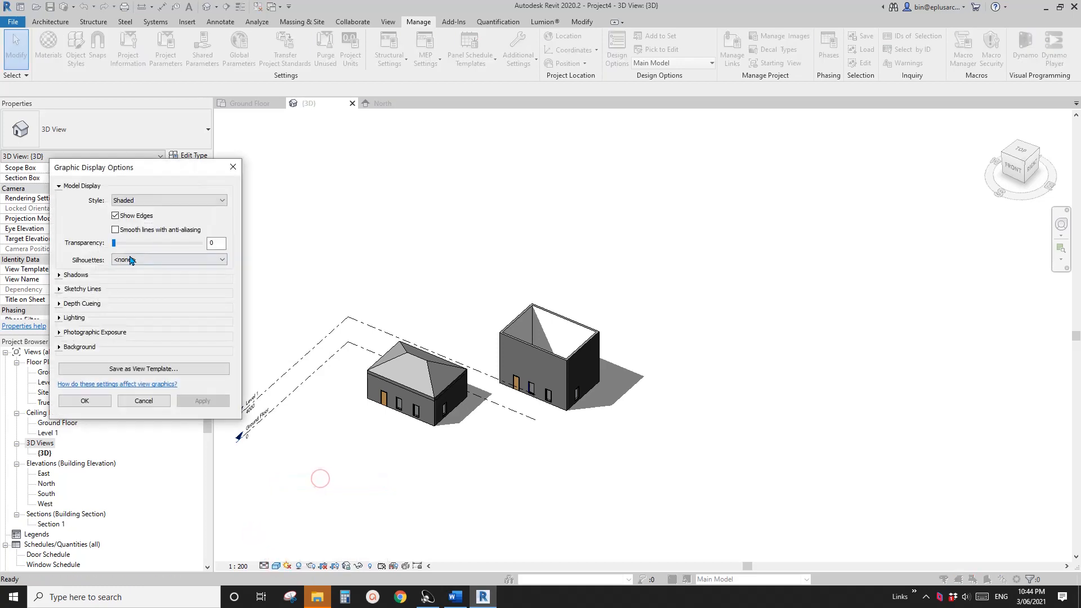
{"action": "left_click", "coordinate": [60, 318]}
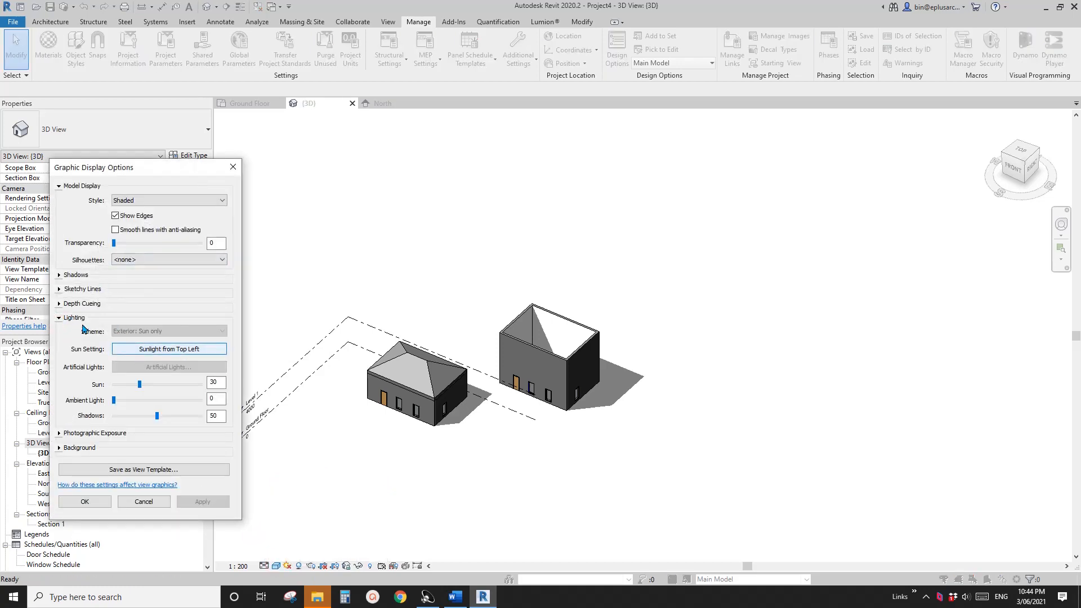
{"action": "left_click", "coordinate": [169, 349]}
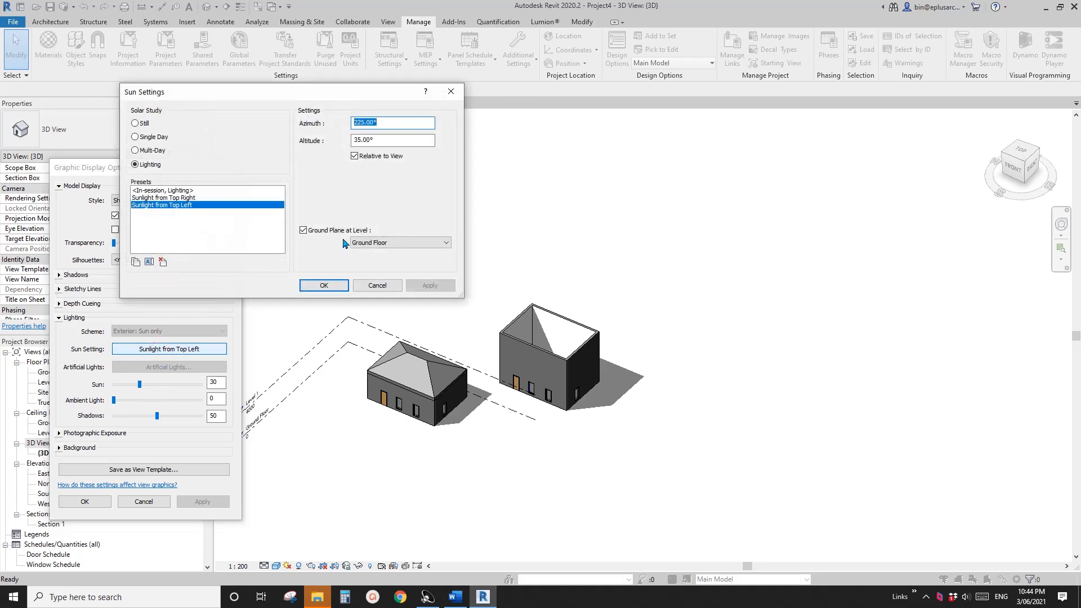
{"action": "left_click", "coordinate": [316, 232]}
{"action": "left_click", "coordinate": [317, 233]}
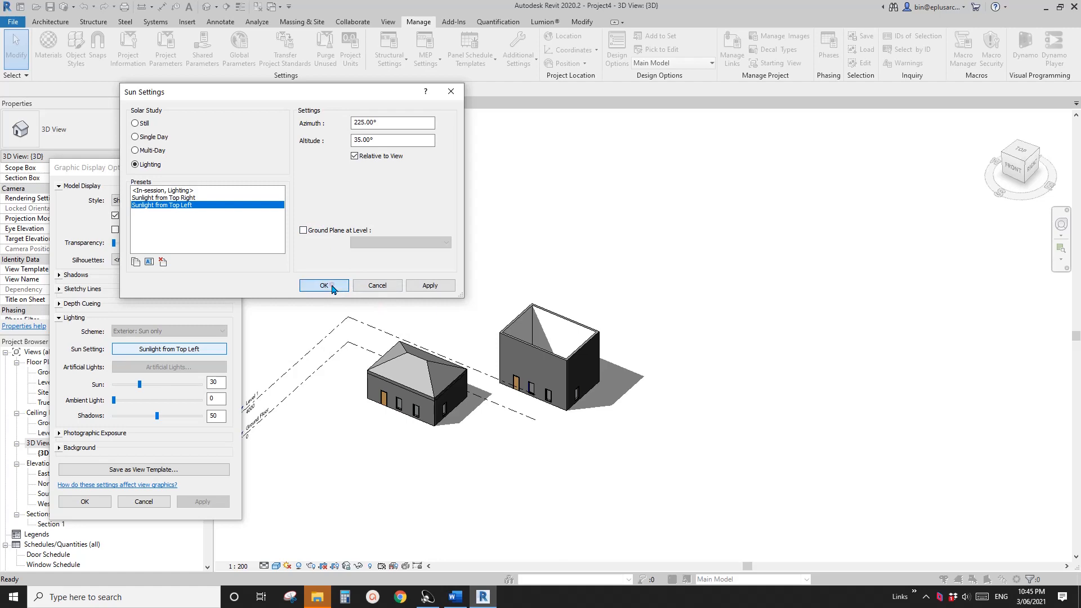
{"action": "left_click", "coordinate": [325, 285]}
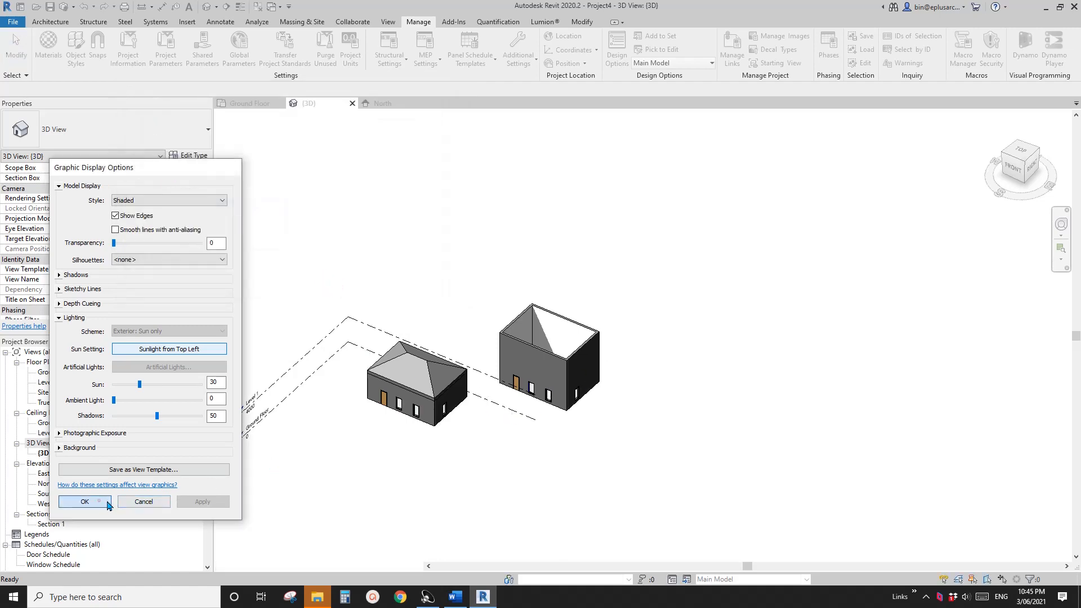
{"action": "left_click", "coordinate": [90, 501]}
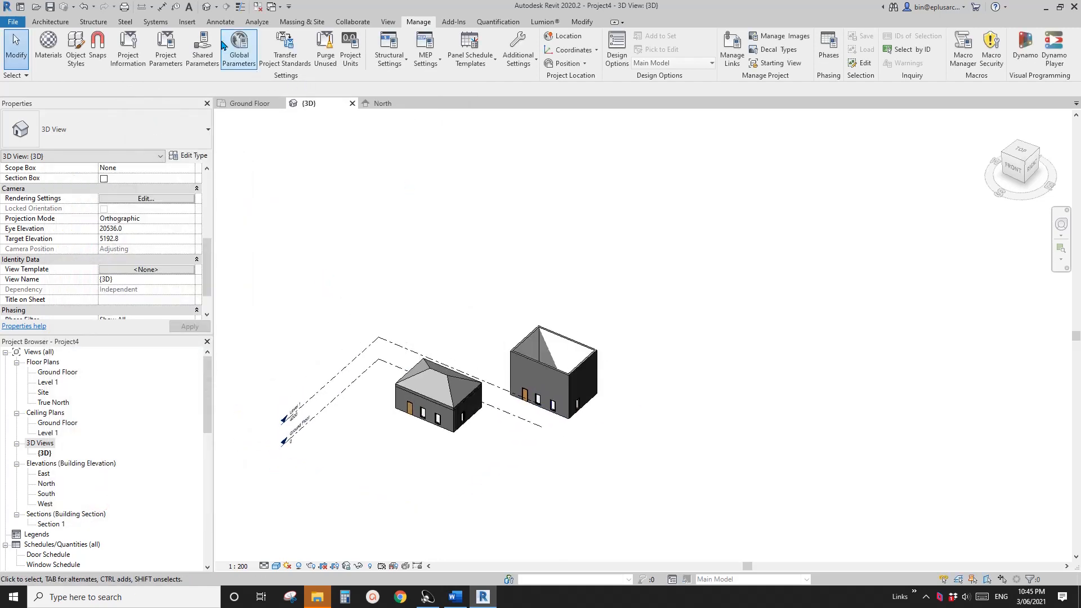
Create a rectangular Generic 150mm floor in the 3D view, large enough to extend beneath both houses
{"action": "left_click", "coordinate": [220, 22]}
{"action": "left_click", "coordinate": [63, 26]}
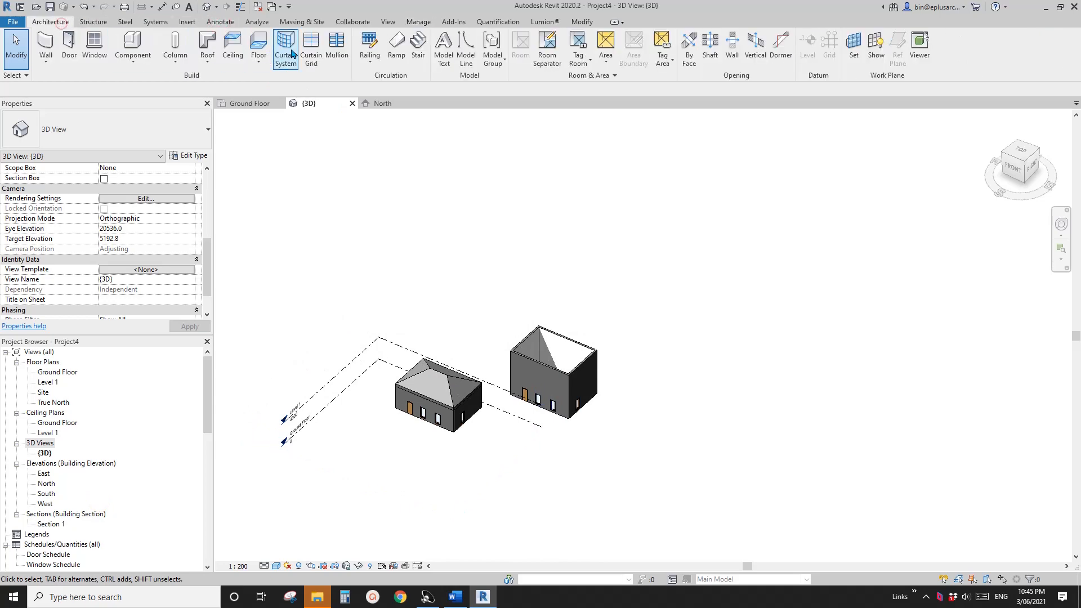
{"action": "left_click", "coordinate": [259, 44]}
{"action": "left_click", "coordinate": [547, 37]}
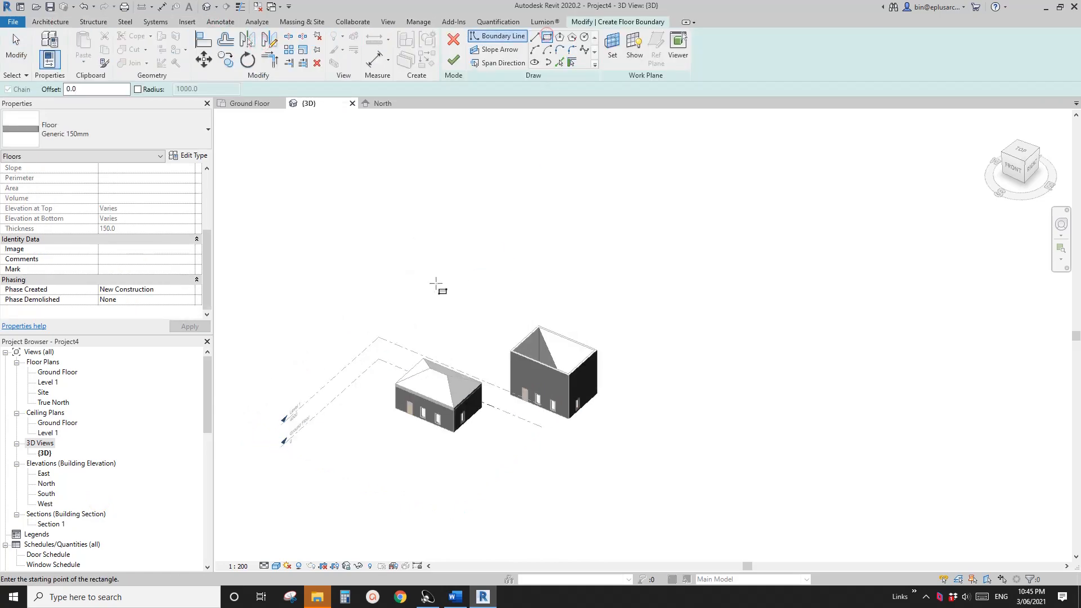
{"action": "left_click", "coordinate": [437, 284]}
{"action": "left_click", "coordinate": [611, 541]}
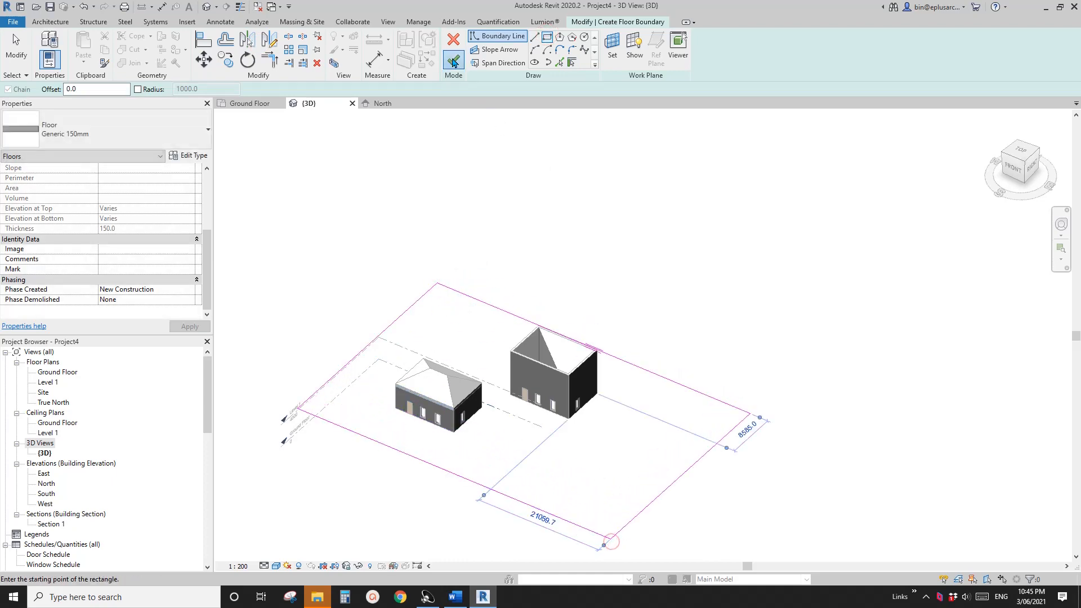
{"action": "left_click", "coordinate": [453, 60]}
{"action": "left_click", "coordinate": [759, 385]}
{"action": "middle_click_drag", "start_coordinate": [835, 358], "coordinate": [826, 347]}
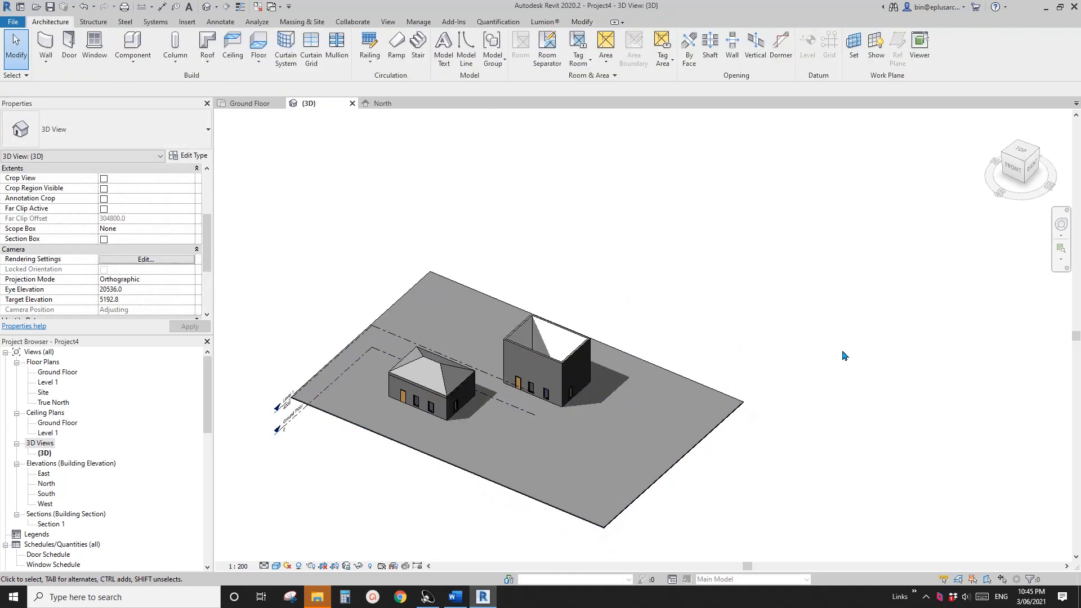
Delete the large floor under the houses to compare the shadows, and undo the deletion
{"action": "left_click", "coordinate": [665, 430]}
{"action": "key", "text": "Delete"}
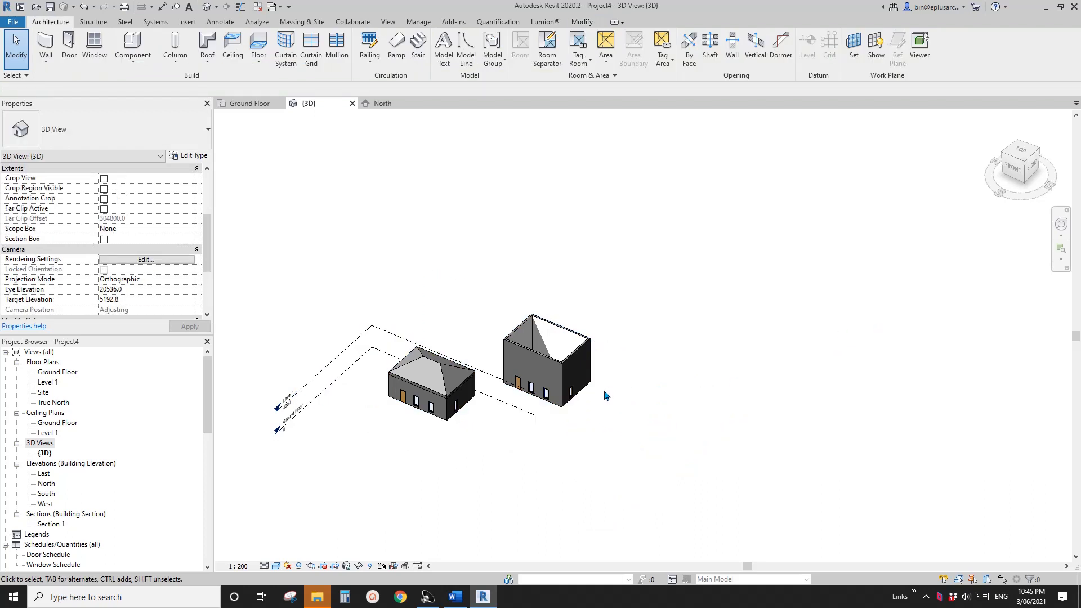
{"action": "key", "text": "ctrl+z"}
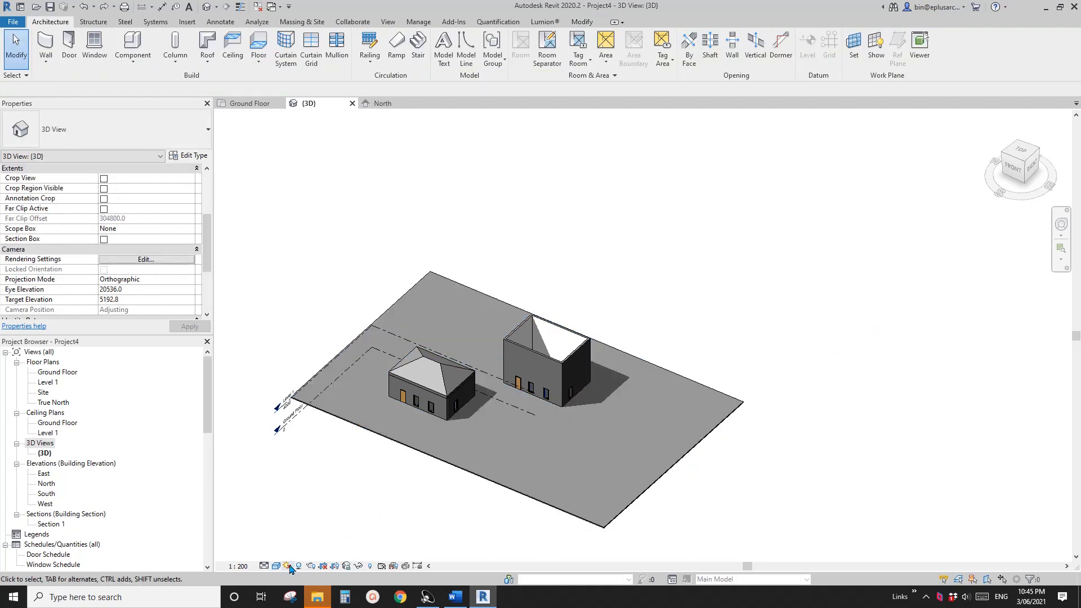
Turn on Ground Plane at Level for the Sunlight from Top Left preset, using the Ground Floor level, and confirm both dialogs
{"action": "left_click", "coordinate": [276, 567]}
{"action": "left_click", "coordinate": [291, 482]}
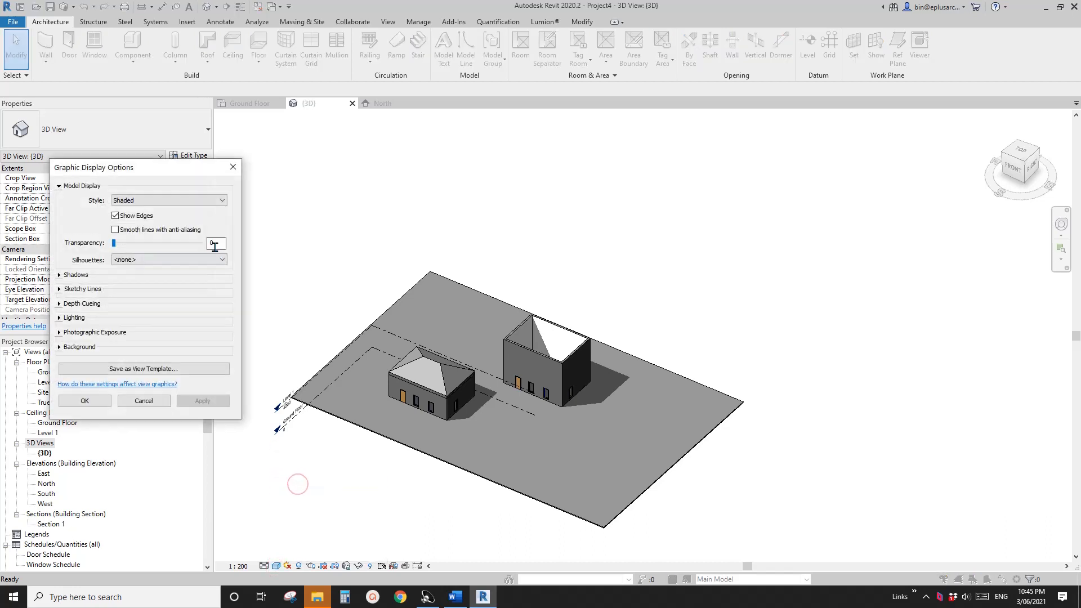
{"action": "left_click", "coordinate": [59, 318]}
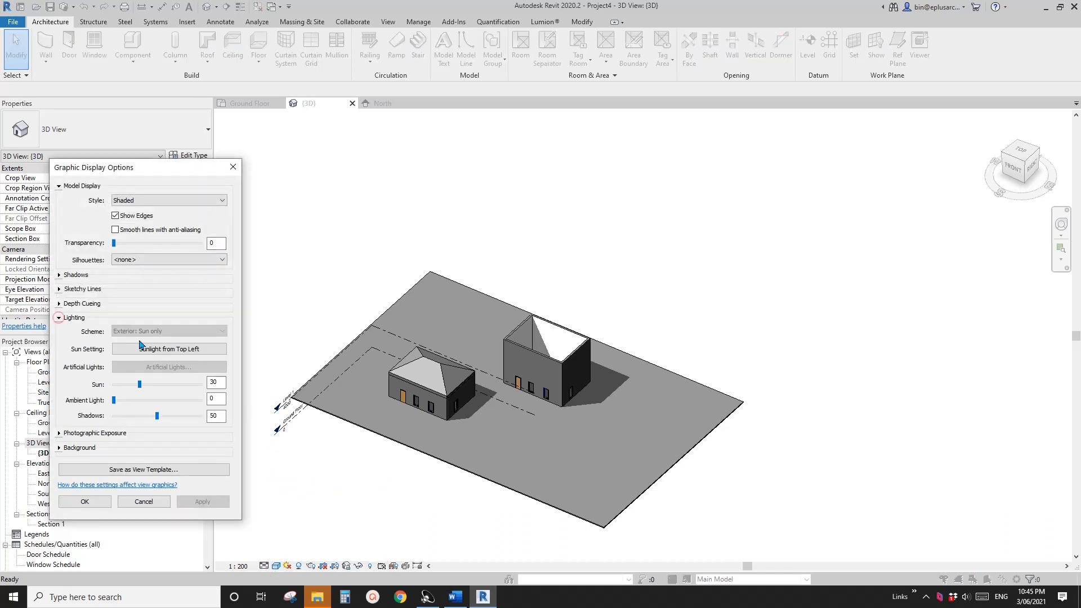
{"action": "left_click", "coordinate": [169, 350]}
{"action": "left_click", "coordinate": [328, 233]}
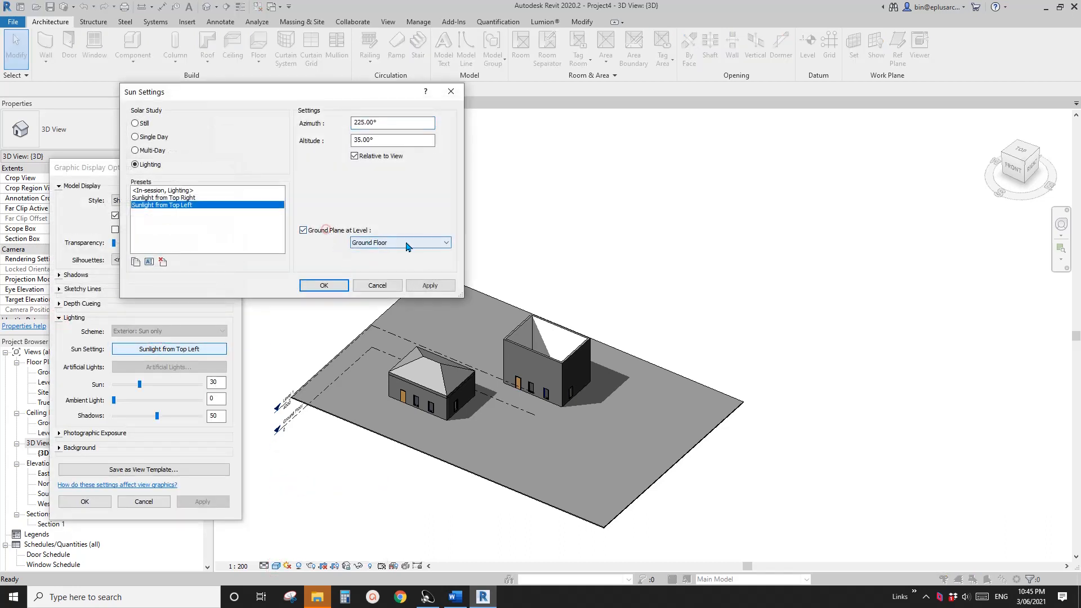
{"action": "left_click", "coordinate": [418, 243]}
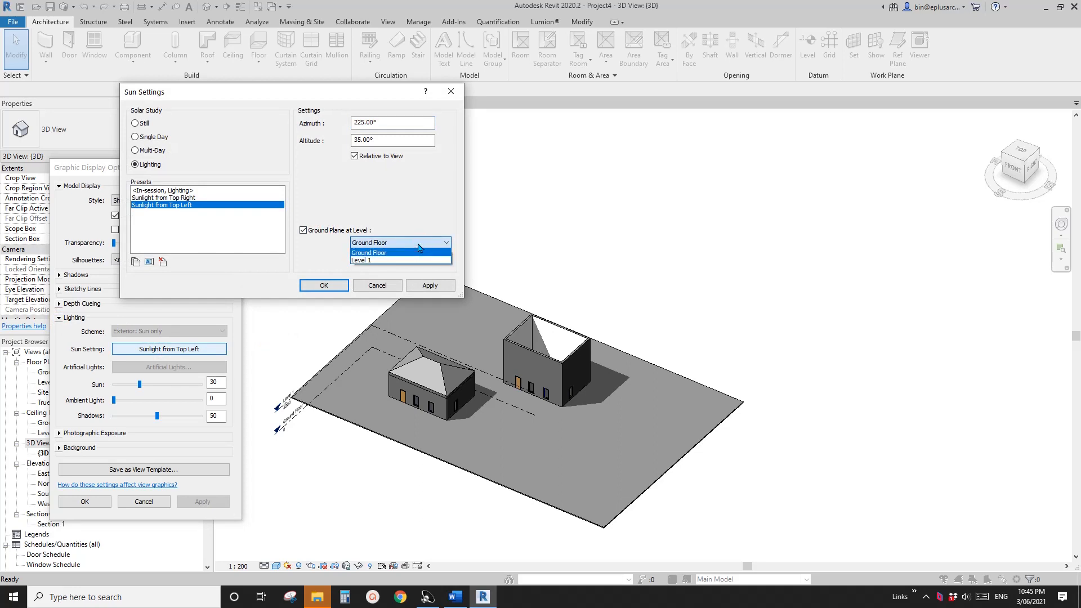
{"action": "left_click", "coordinate": [351, 253]}
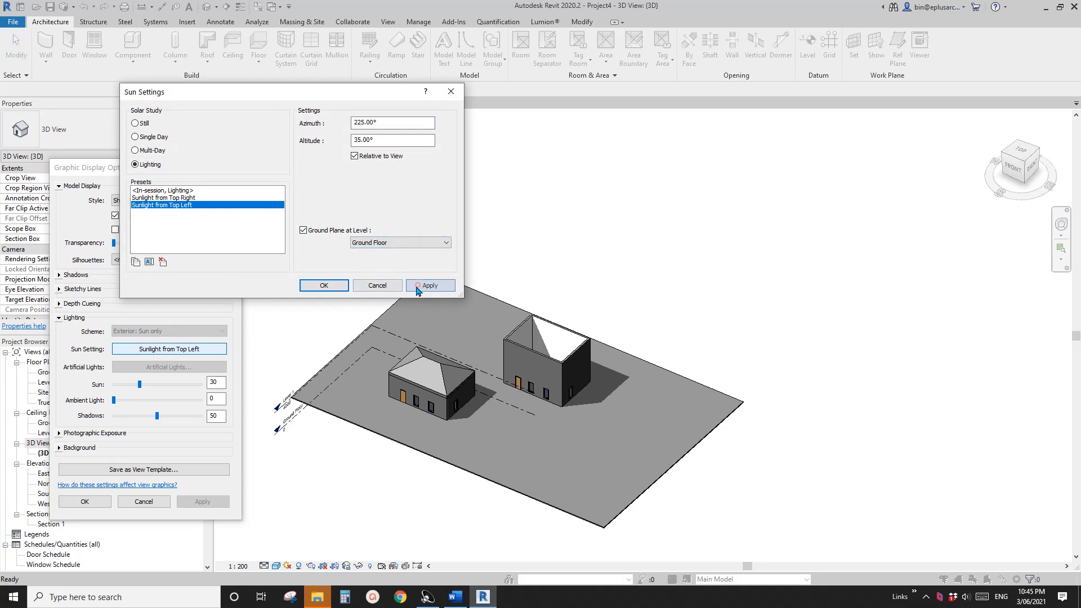
{"action": "left_click", "coordinate": [321, 286]}
{"action": "left_click", "coordinate": [97, 507]}
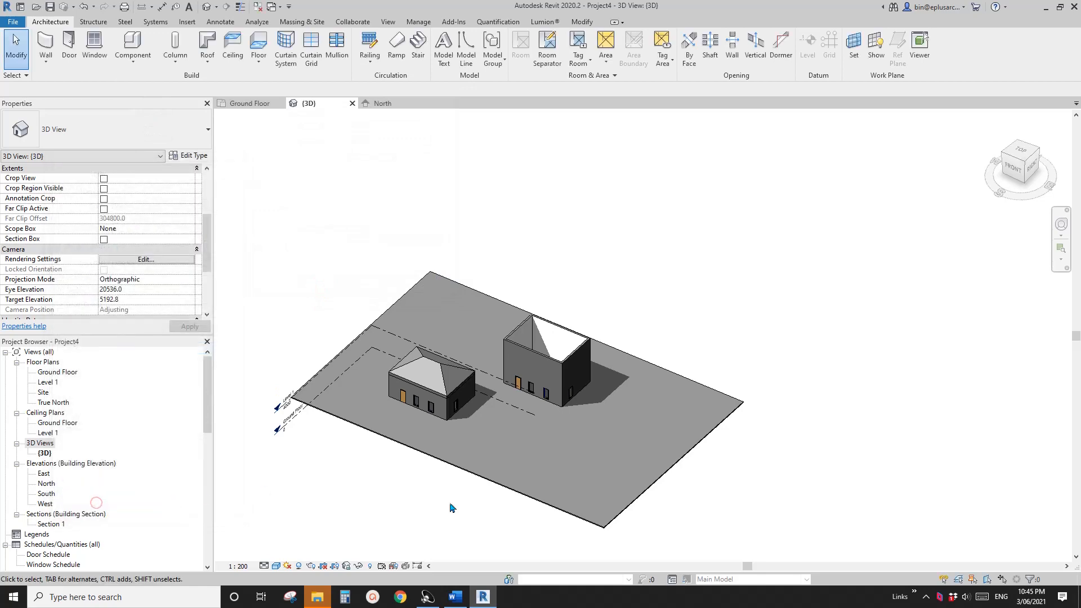
Delete the large floor beneath the two houses so the shadows fall on the ground plane only
{"action": "left_click", "coordinate": [648, 449]}
{"action": "key", "text": "Delete"}
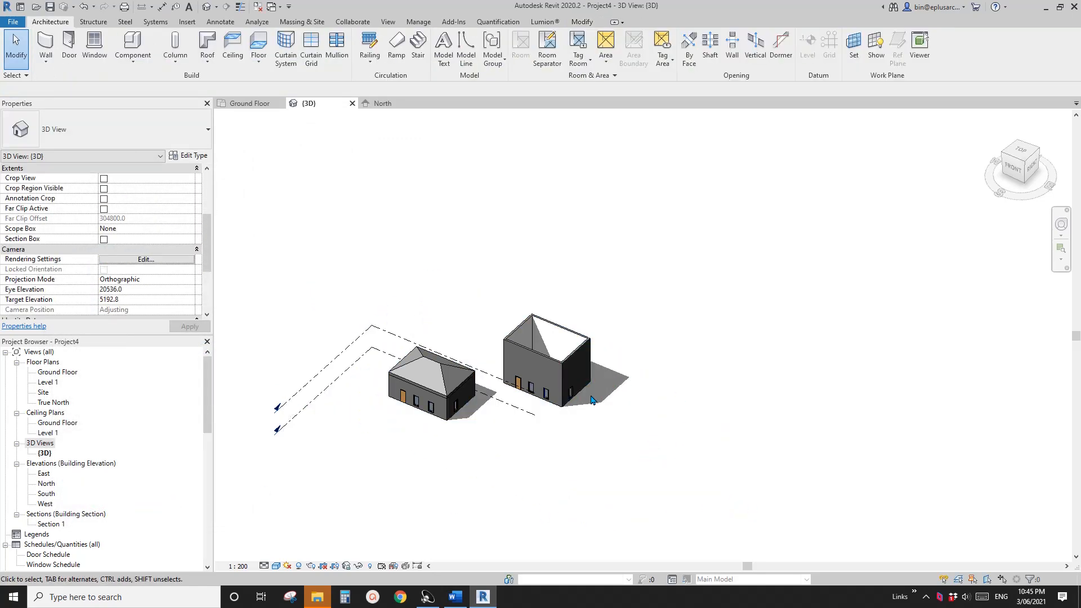
Set the sun's ground plane to Level 1 in the lighting settings and apply it to the 3D view
{"action": "left_click", "coordinate": [276, 565]}
{"action": "left_click", "coordinate": [303, 484]}
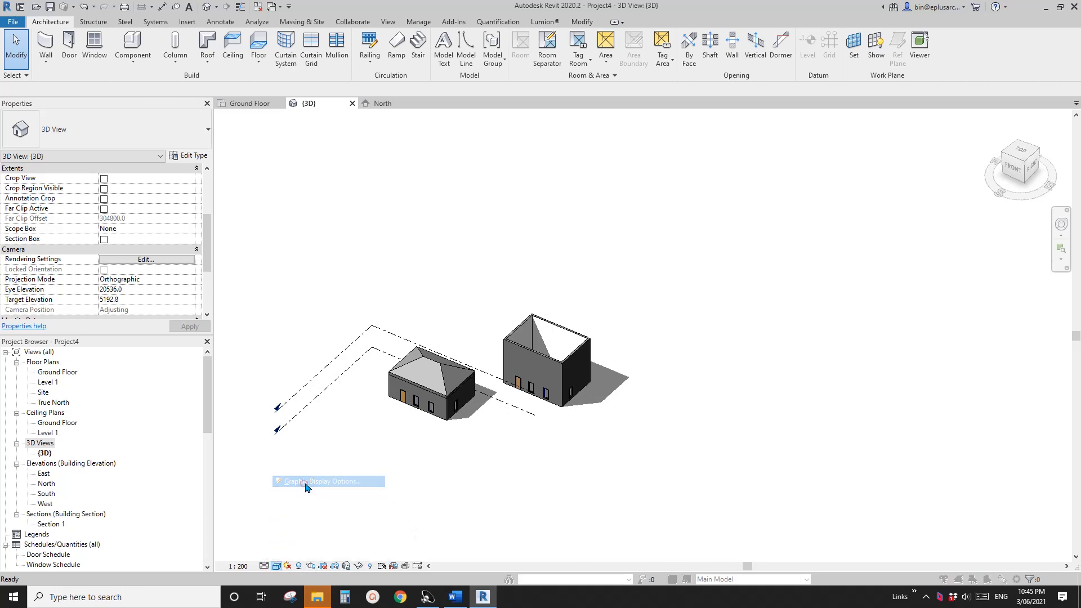
{"action": "left_click", "coordinate": [59, 318]}
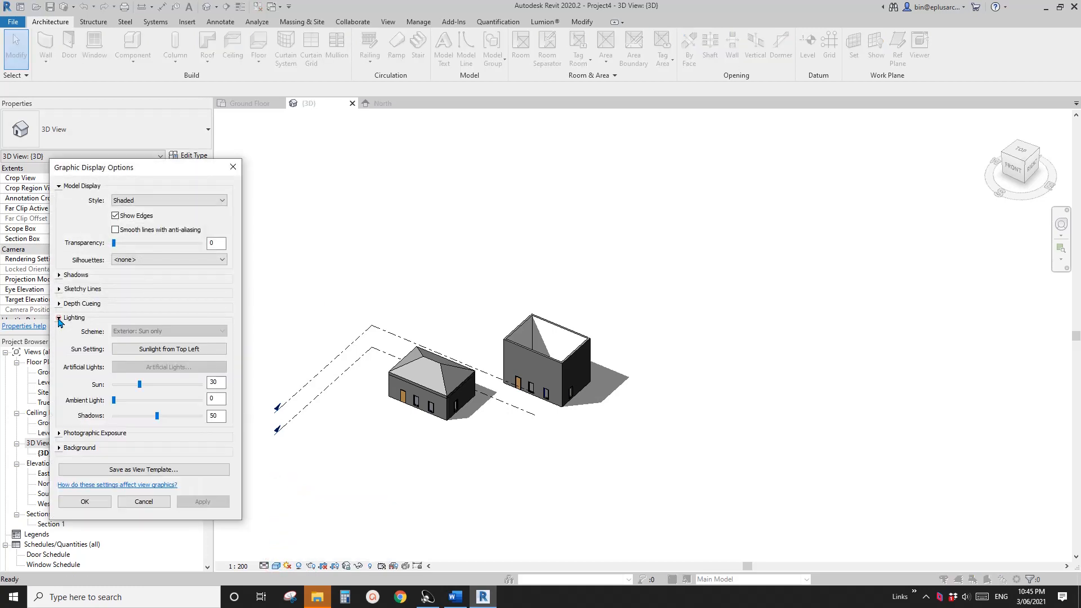
{"action": "left_click", "coordinate": [167, 348]}
{"action": "left_click", "coordinate": [363, 243]}
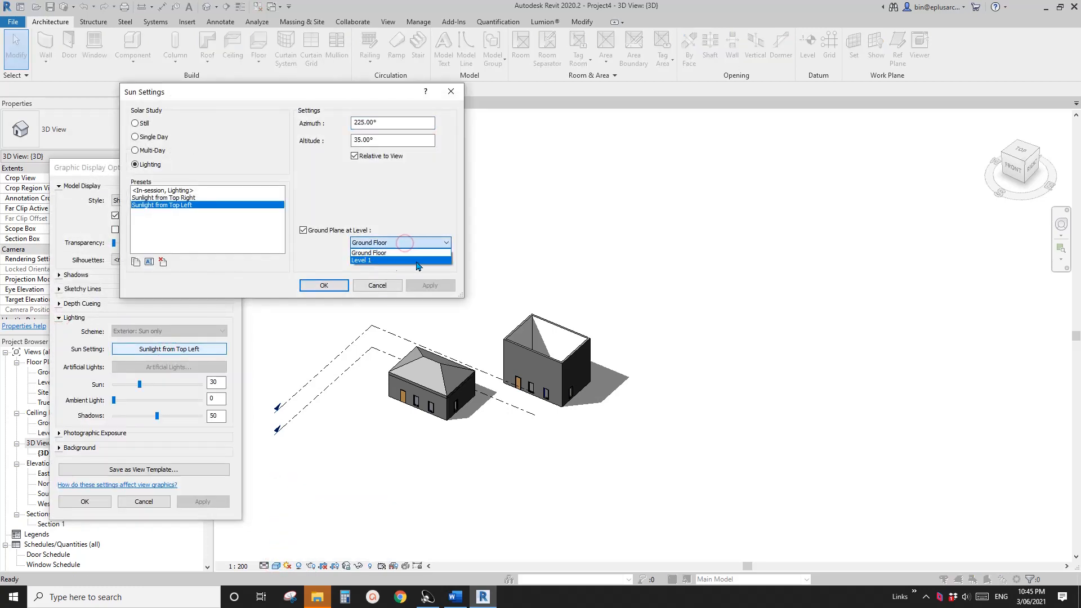
{"action": "left_click", "coordinate": [374, 260]}
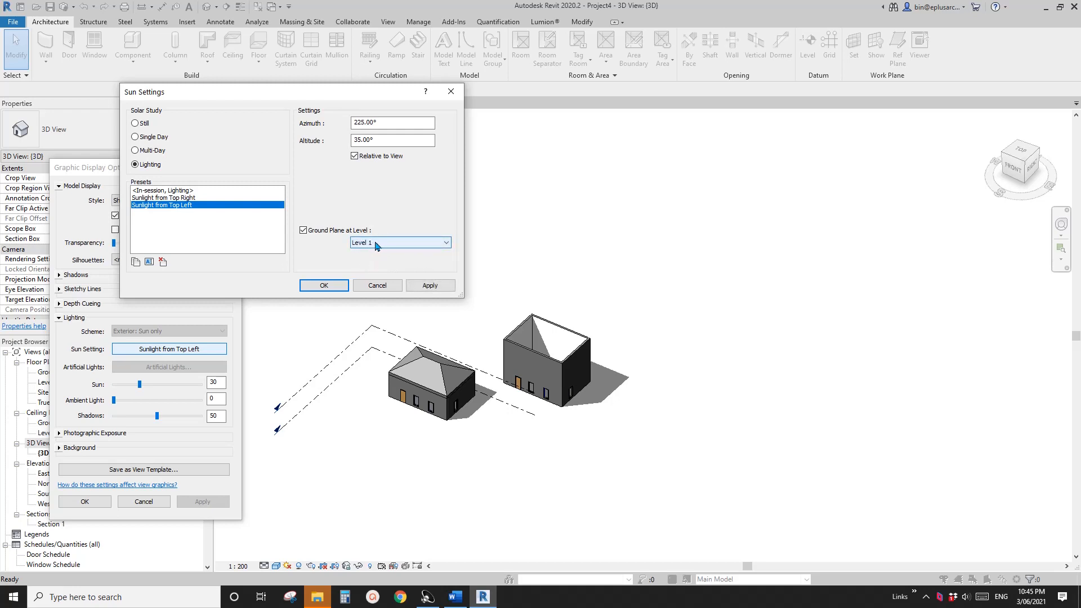
{"action": "left_click", "coordinate": [426, 285]}
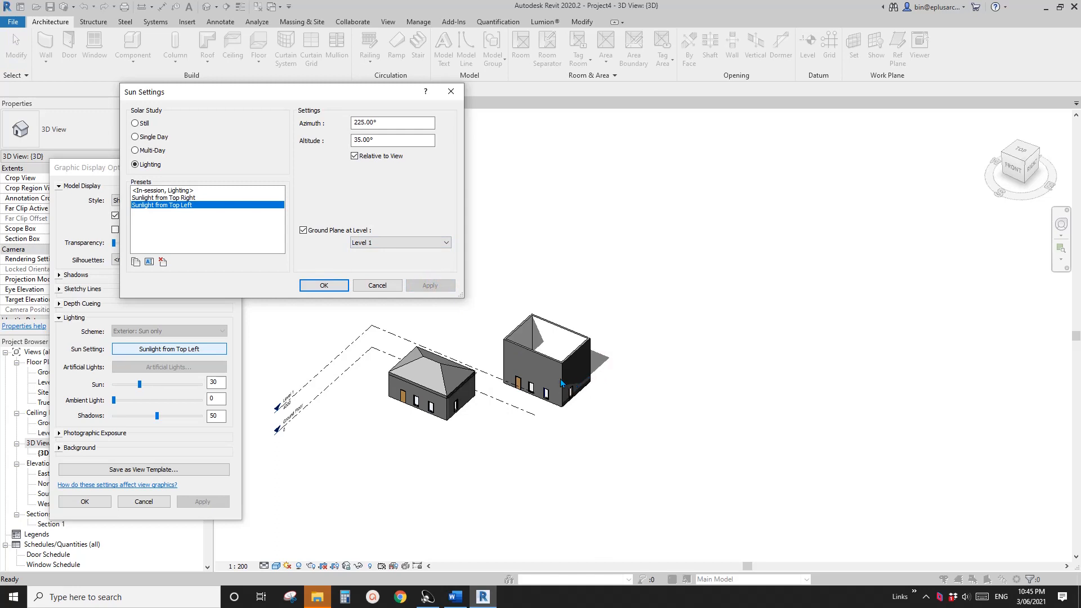
Return the sun's ground plane to the Ground Floor level, apply it, and confirm the sun settings and graphic display options
{"action": "left_click", "coordinate": [394, 243]}
{"action": "left_click", "coordinate": [382, 252]}
{"action": "left_click", "coordinate": [430, 285]}
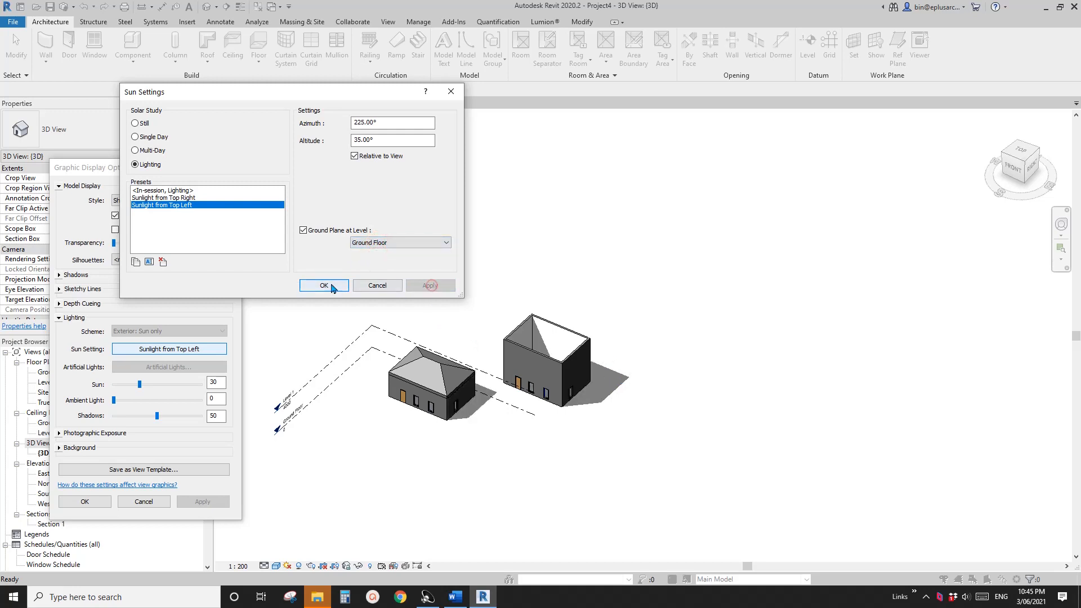
{"action": "left_click", "coordinate": [324, 285]}
{"action": "left_click_drag", "start_coordinate": [164, 168], "coordinate": [280, 156]}
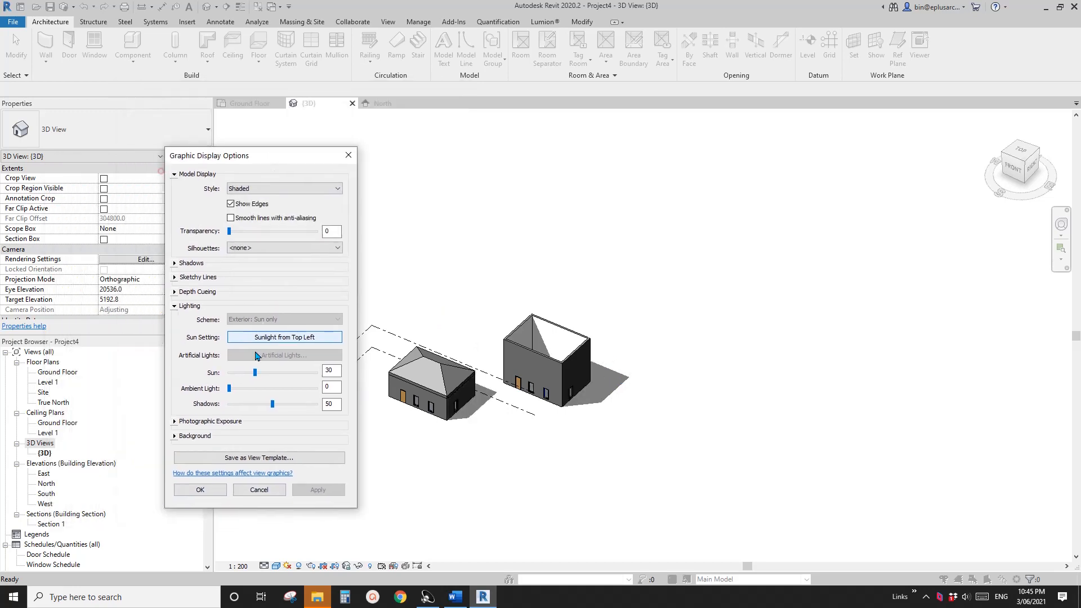
{"action": "left_click", "coordinate": [194, 490]}
Review the Photographic Exposure section of the graphic display options for the shaded 3D view and close the dialog
{"action": "left_click", "coordinate": [276, 566]}
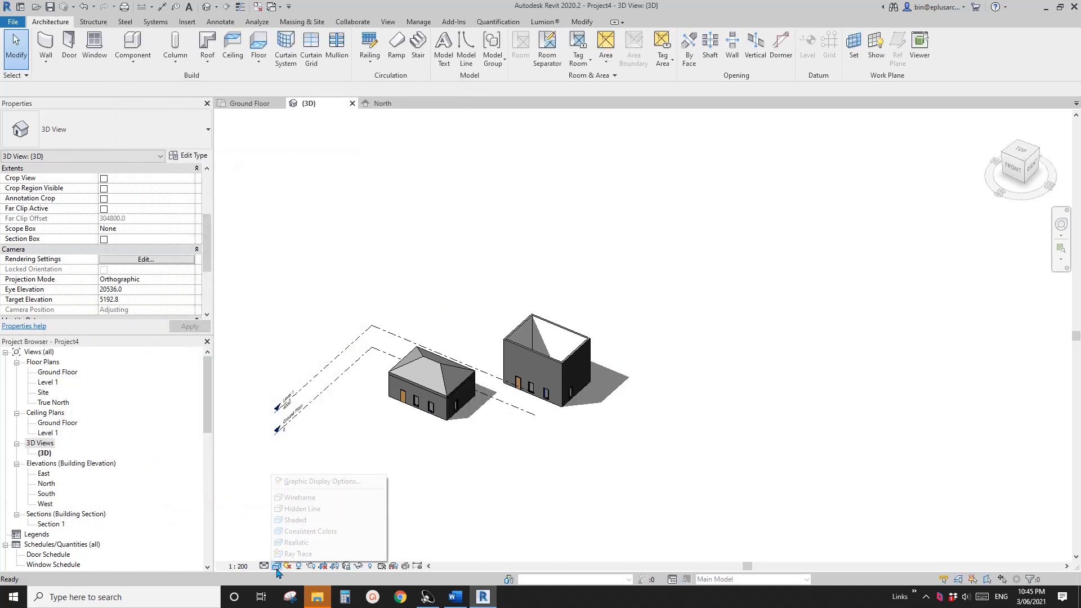
{"action": "left_click", "coordinate": [299, 482]}
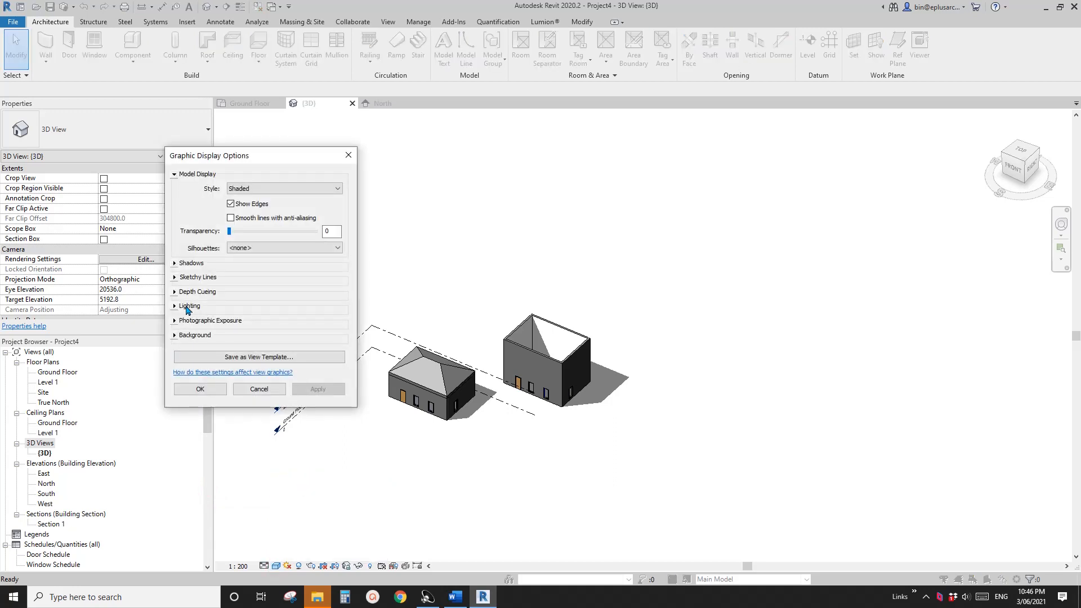
{"action": "left_click", "coordinate": [173, 175]}
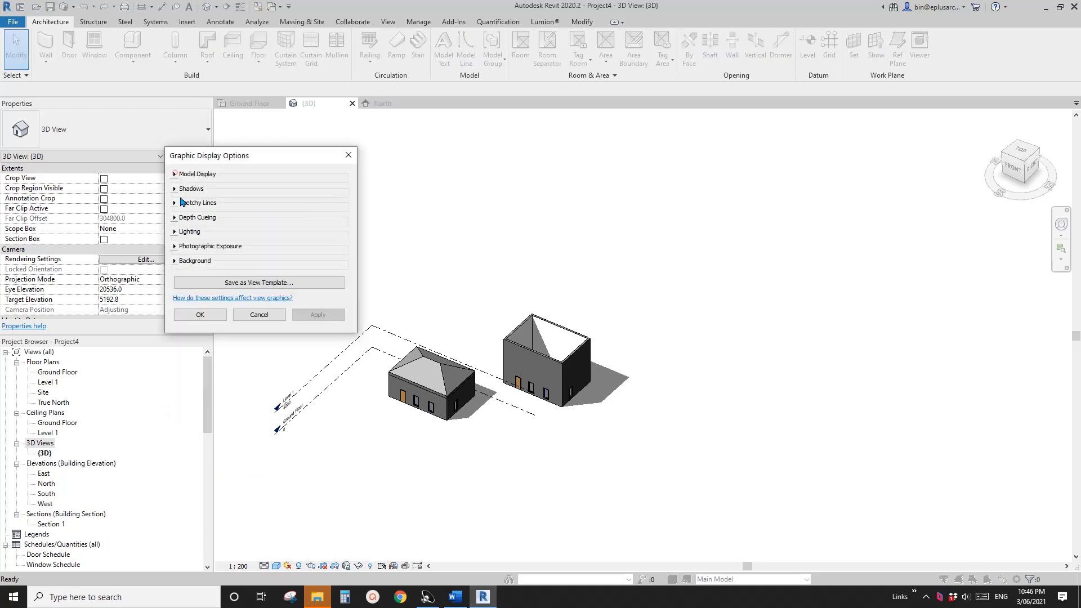
{"action": "left_click", "coordinate": [175, 247]}
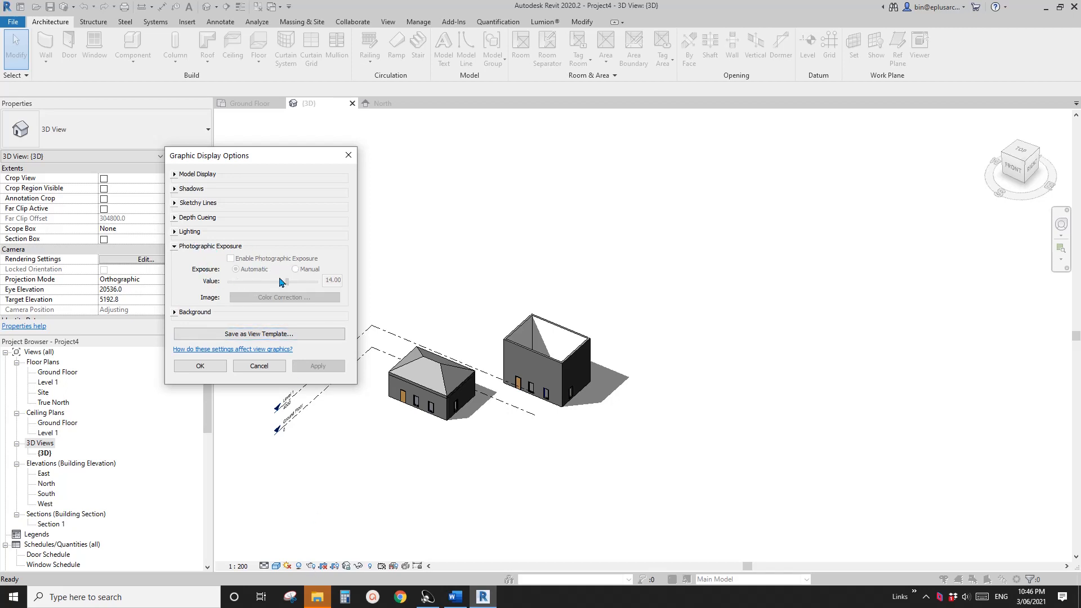
{"action": "left_click", "coordinate": [211, 366]}
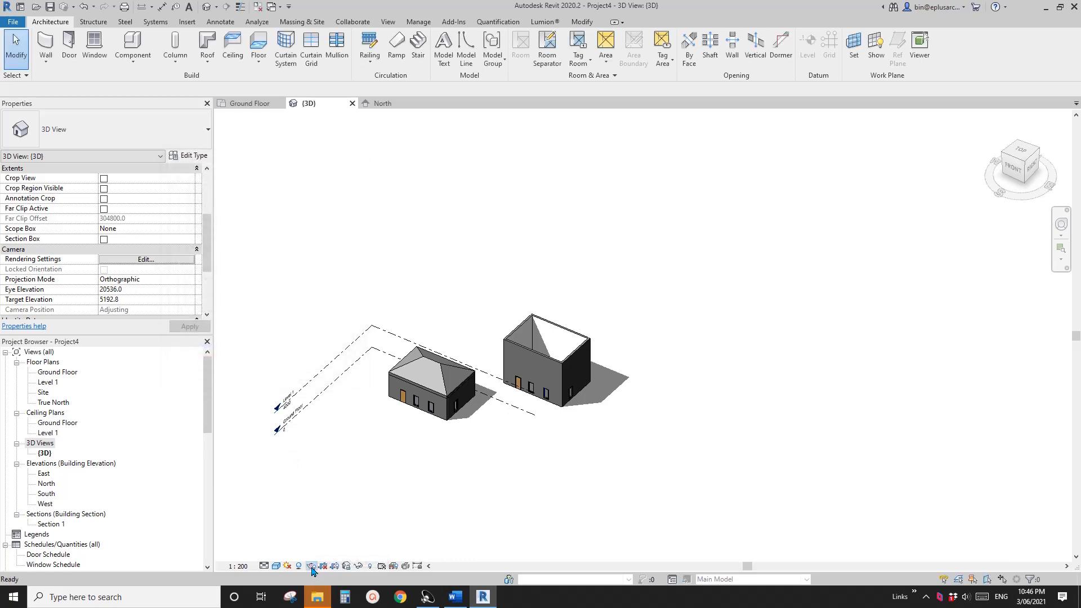
Open the Rendering settings, inspect the exposure controls, and close them without making changes
{"action": "left_click", "coordinate": [311, 567]}
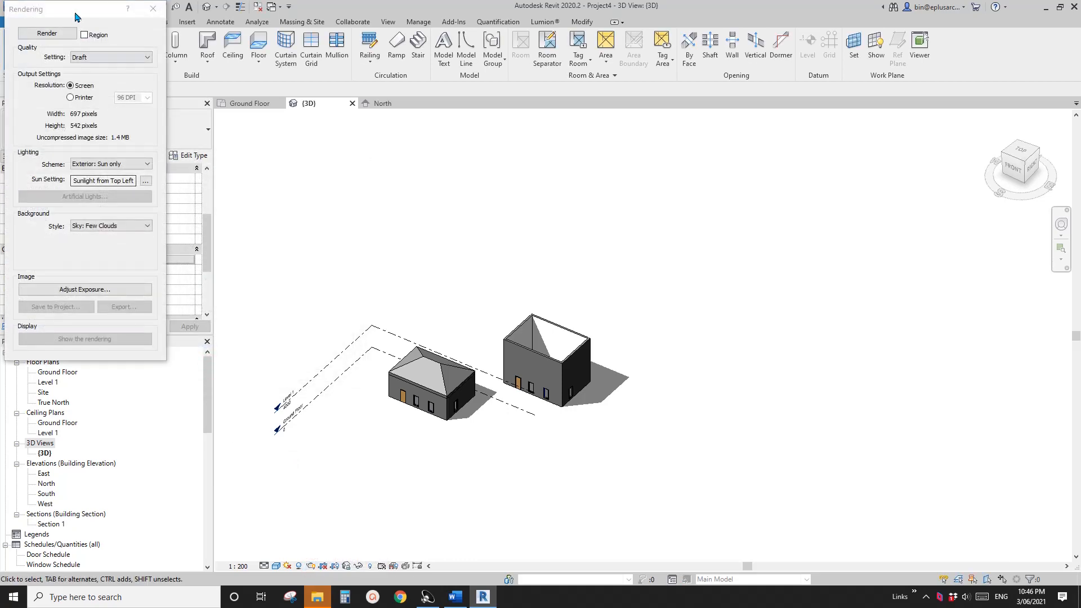
{"action": "left_click_drag", "start_coordinate": [75, 8], "coordinate": [276, 95]}
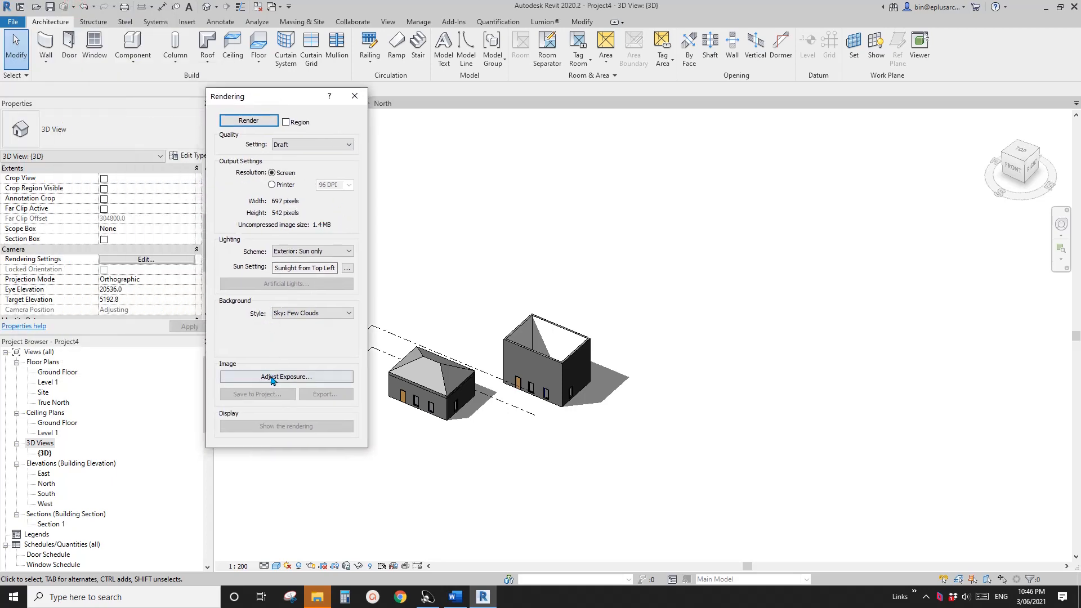
{"action": "left_click", "coordinate": [272, 379]}
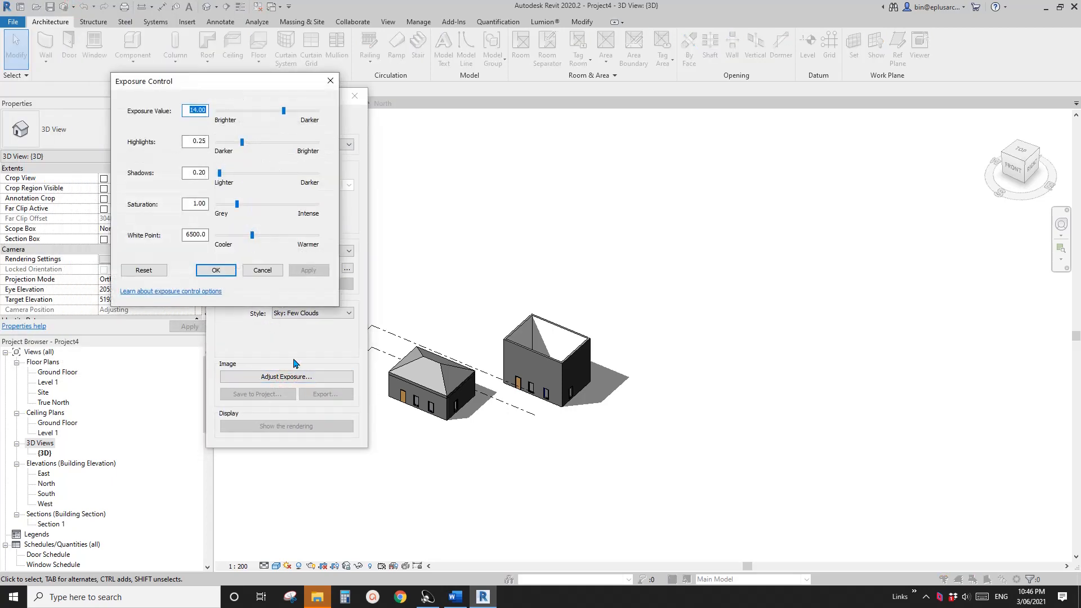
{"action": "left_click", "coordinate": [331, 80]}
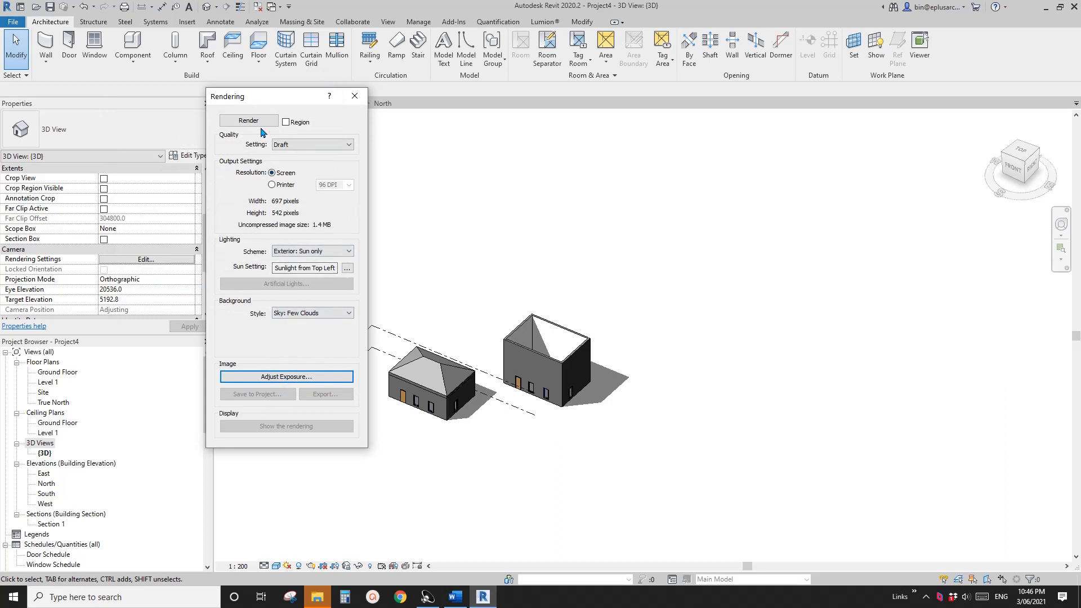
Render the 3D view at Draft quality, compare the rendering with the model display, and close the Rendering dialog
{"action": "left_click", "coordinate": [256, 123]}
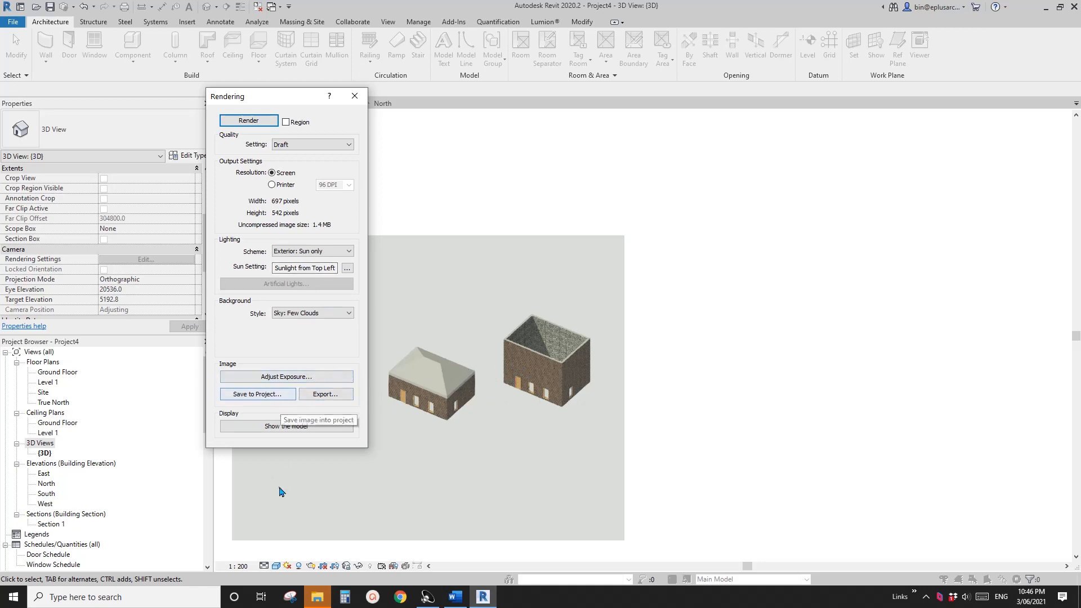
{"action": "left_click", "coordinate": [277, 566]}
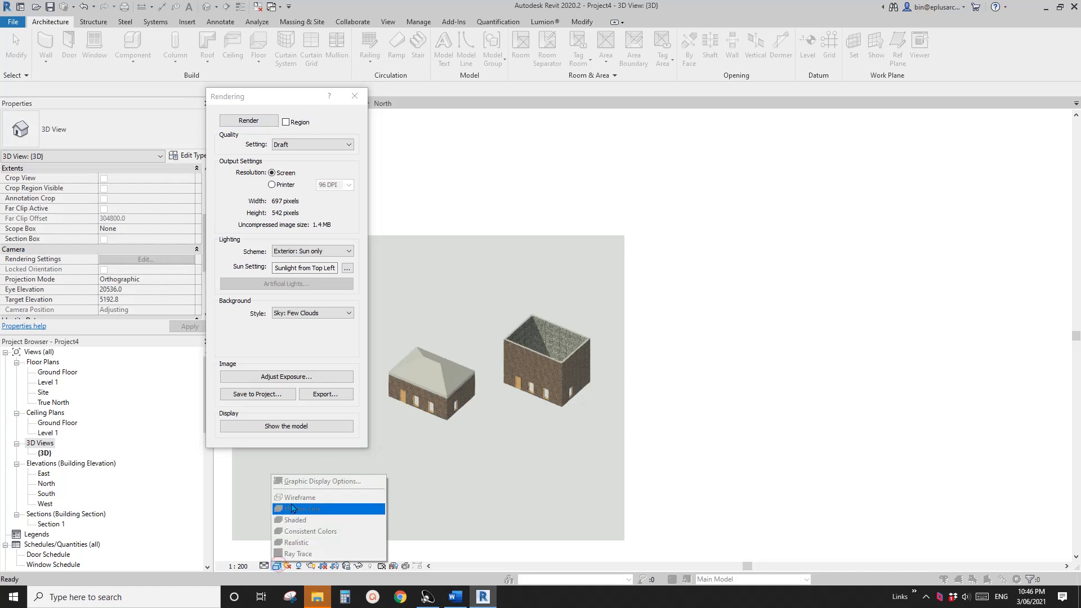
{"action": "left_click", "coordinate": [277, 341]}
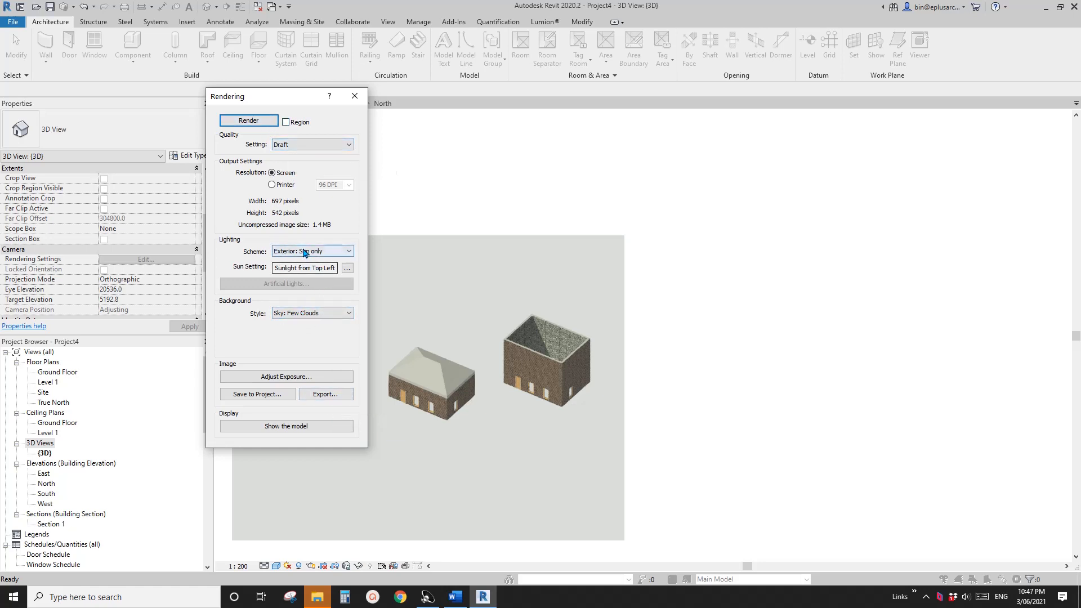
{"action": "left_click", "coordinate": [284, 427]}
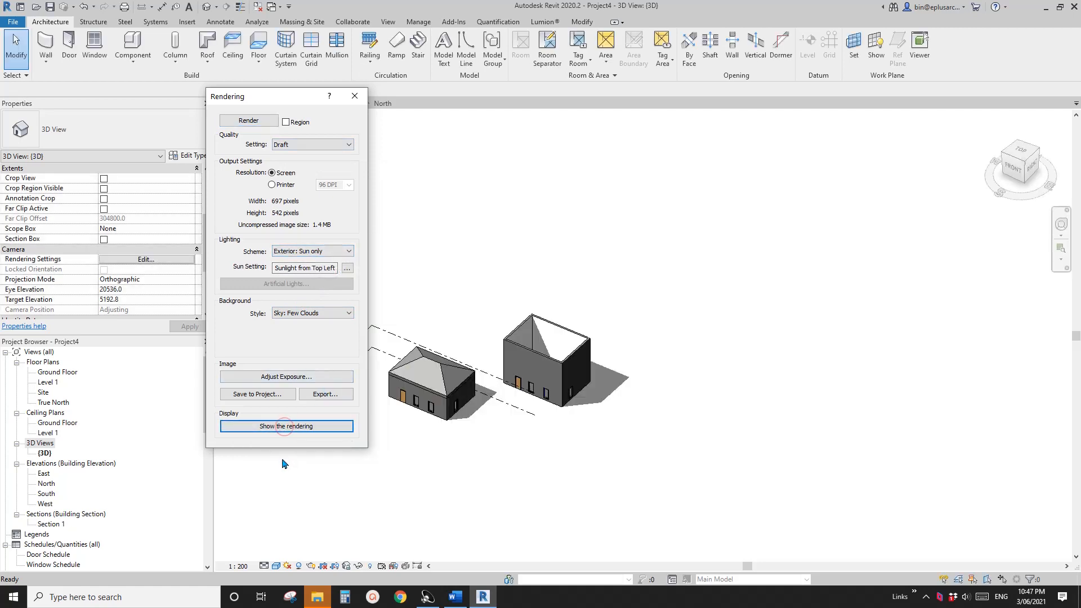
{"action": "left_click", "coordinate": [291, 426]}
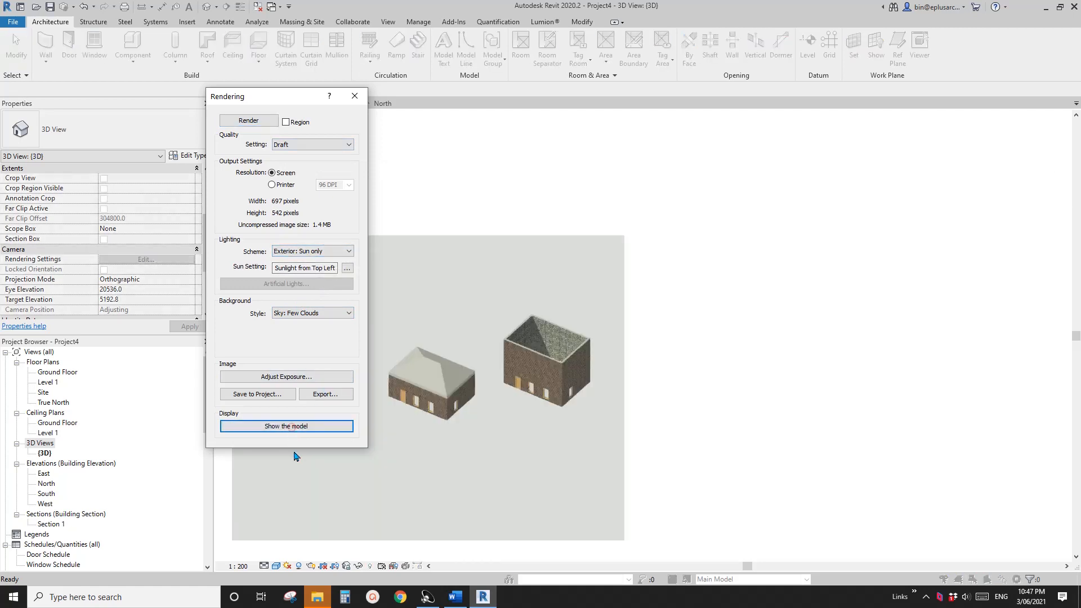
{"action": "left_click", "coordinate": [354, 96]}
Check whether the Photographic Exposure options are available in the Shaded style and dismiss the graphic display options
{"action": "left_click", "coordinate": [276, 566]}
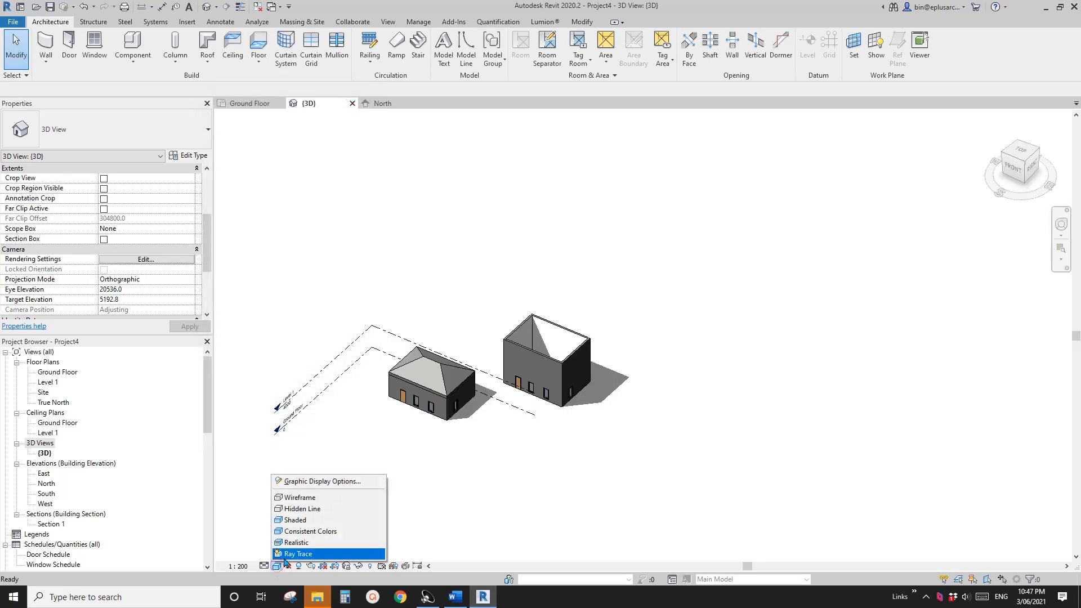
{"action": "left_click", "coordinate": [304, 482]}
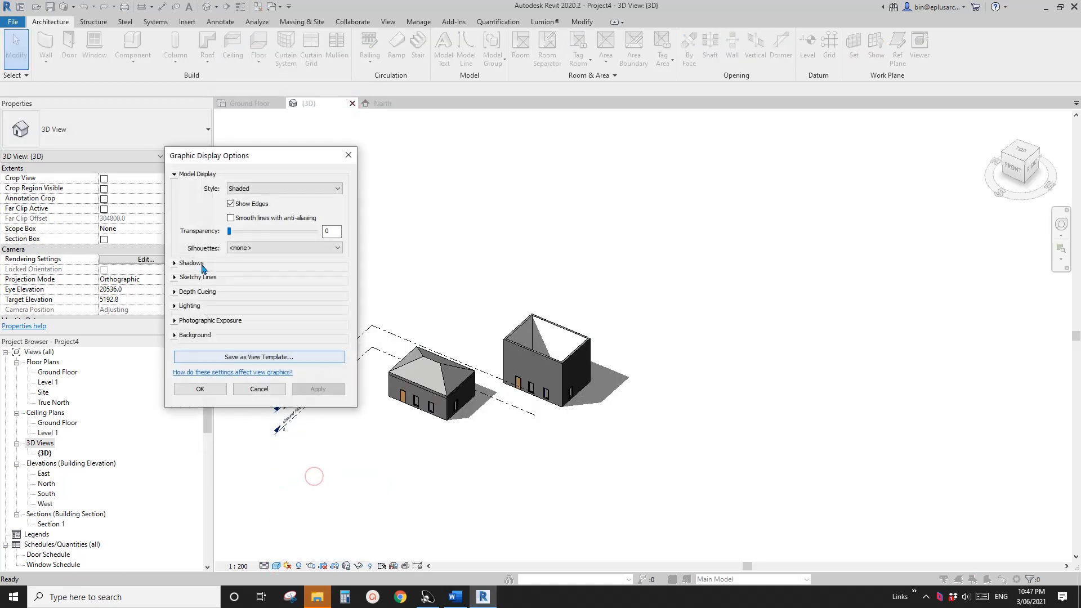
{"action": "left_click", "coordinate": [175, 320]}
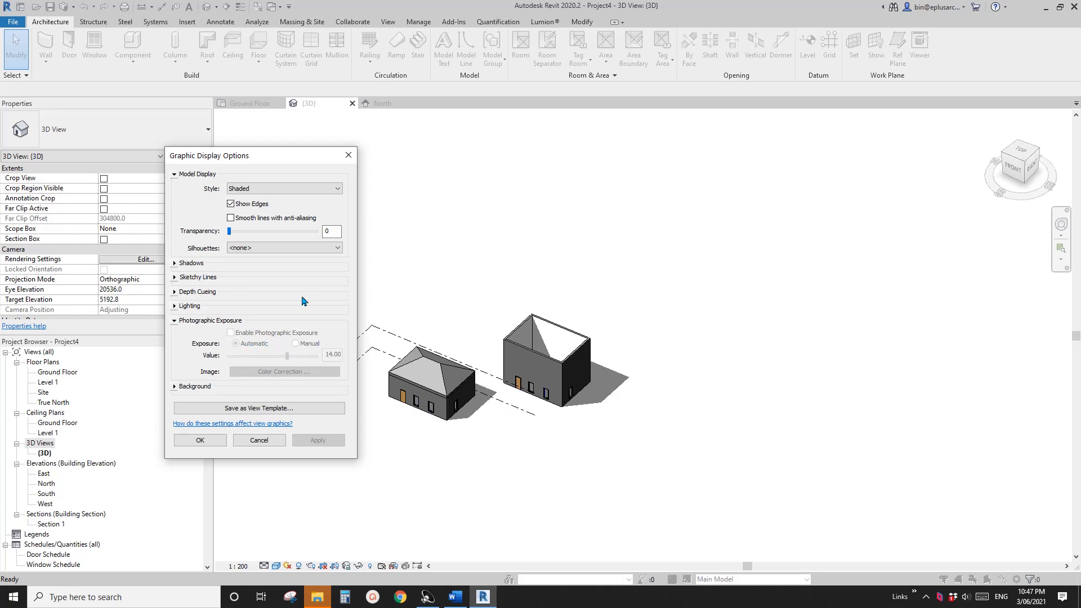
{"action": "left_click", "coordinate": [348, 155]}
Switch the 3D view to the Realistic style and open the Photographic Exposure section of its graphic display options
{"action": "left_click", "coordinate": [275, 566]}
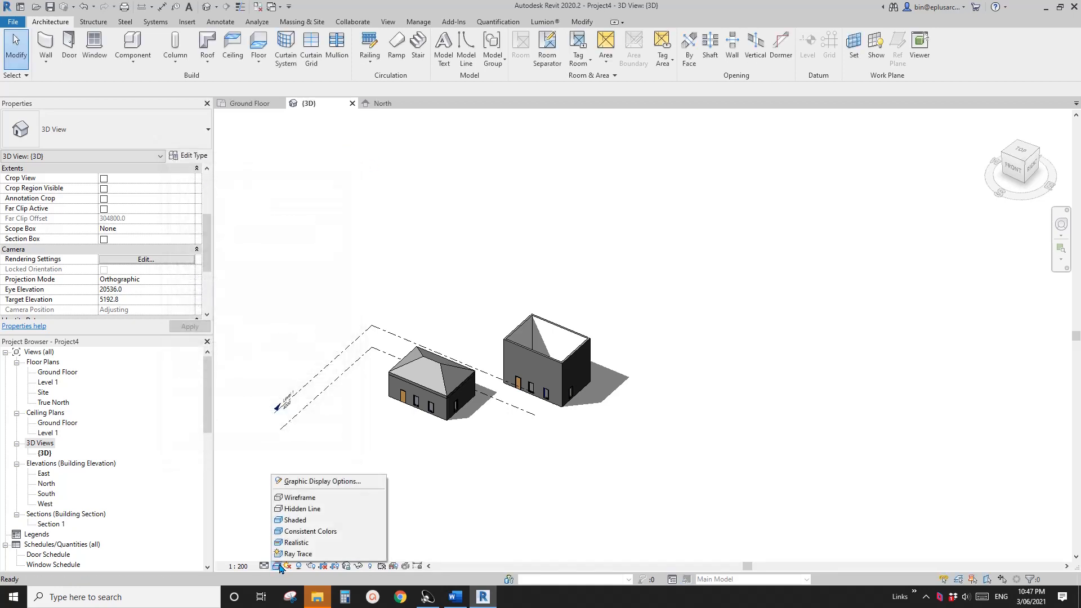
{"action": "left_click", "coordinate": [291, 544]}
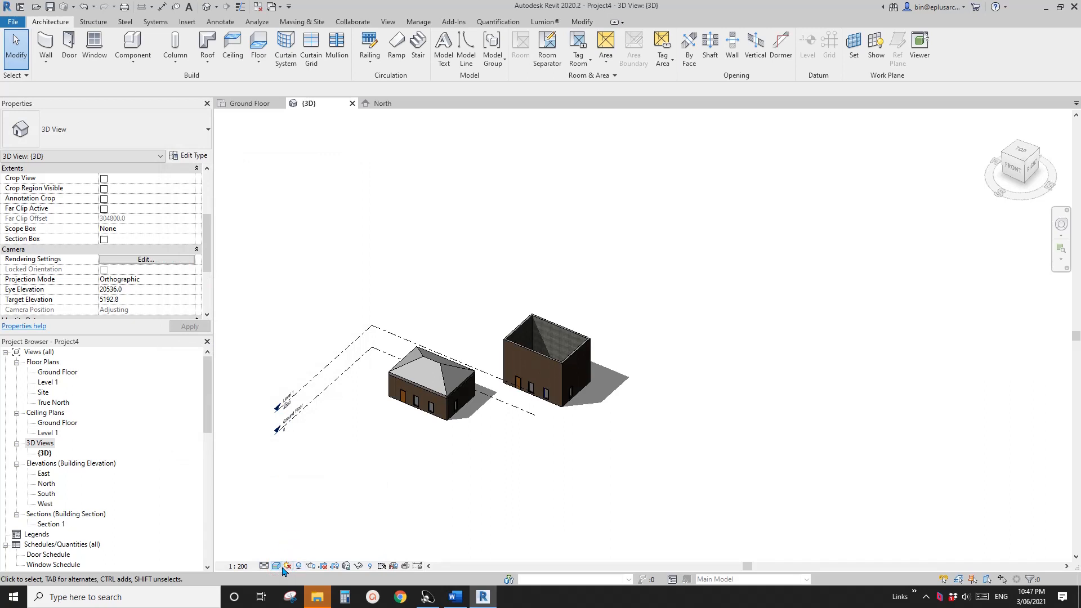
{"action": "left_click", "coordinate": [276, 566]}
{"action": "left_click", "coordinate": [298, 487]}
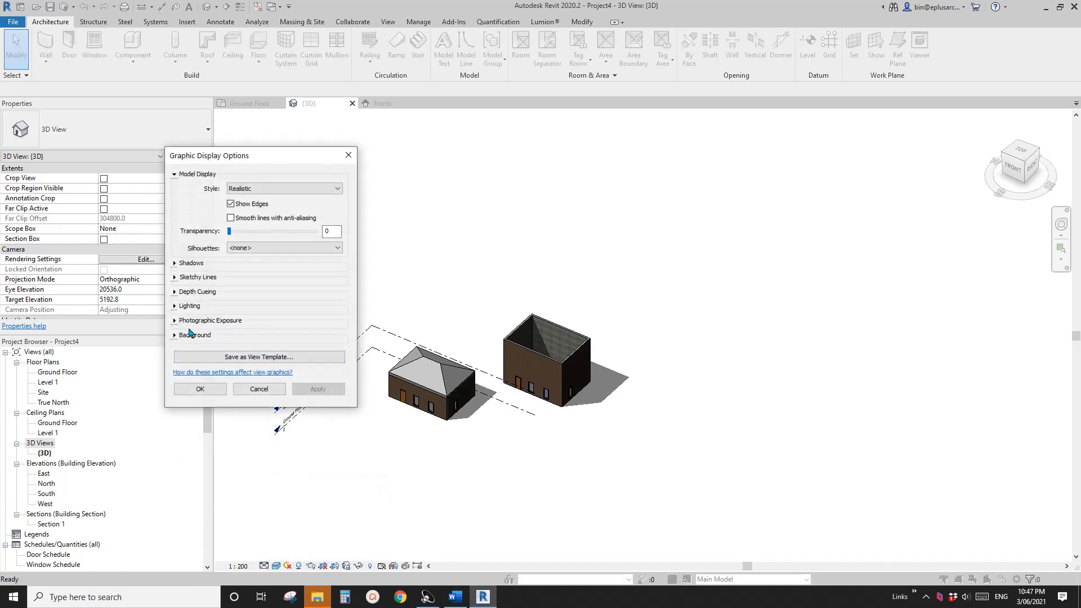
{"action": "left_click", "coordinate": [175, 320]}
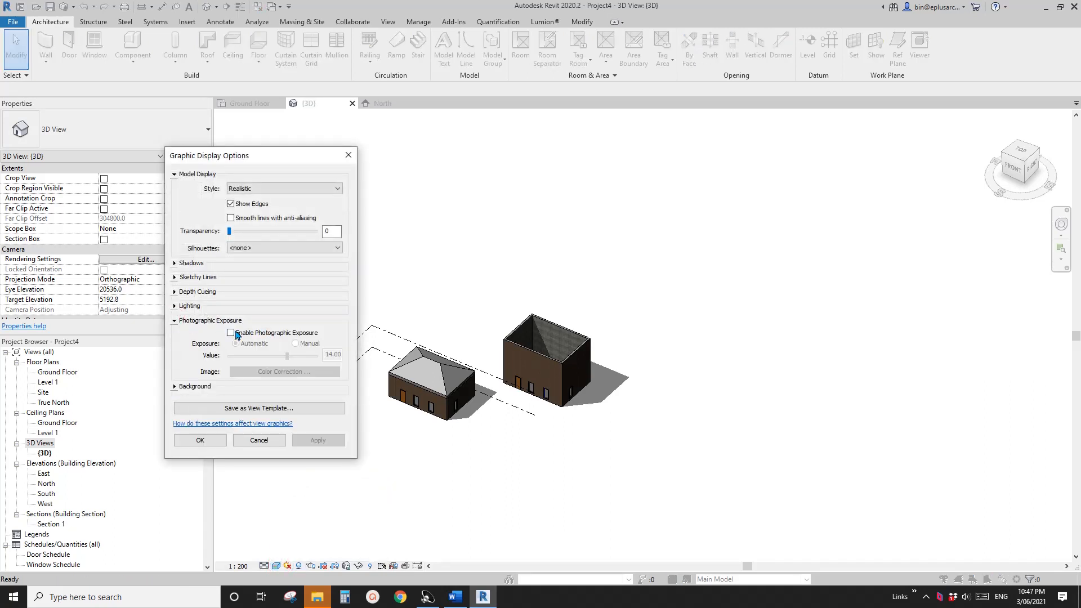
{"action": "left_click", "coordinate": [267, 192]}
{"action": "left_click", "coordinate": [248, 226]}
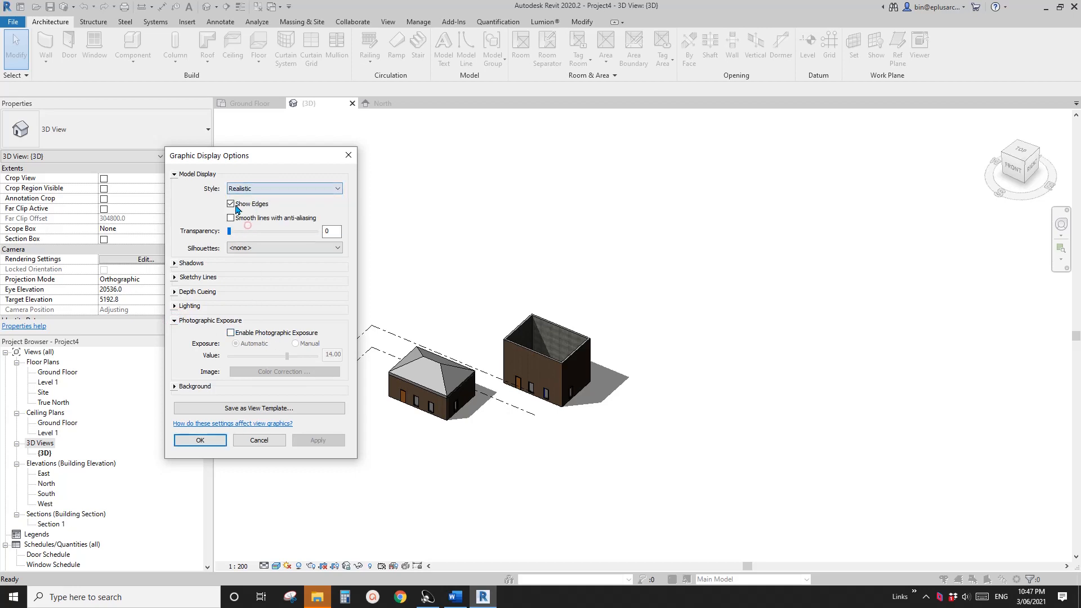
Enable photographic exposure for the Realistic view with manual exposure at a value of 5.60
{"action": "left_click", "coordinate": [231, 333]}
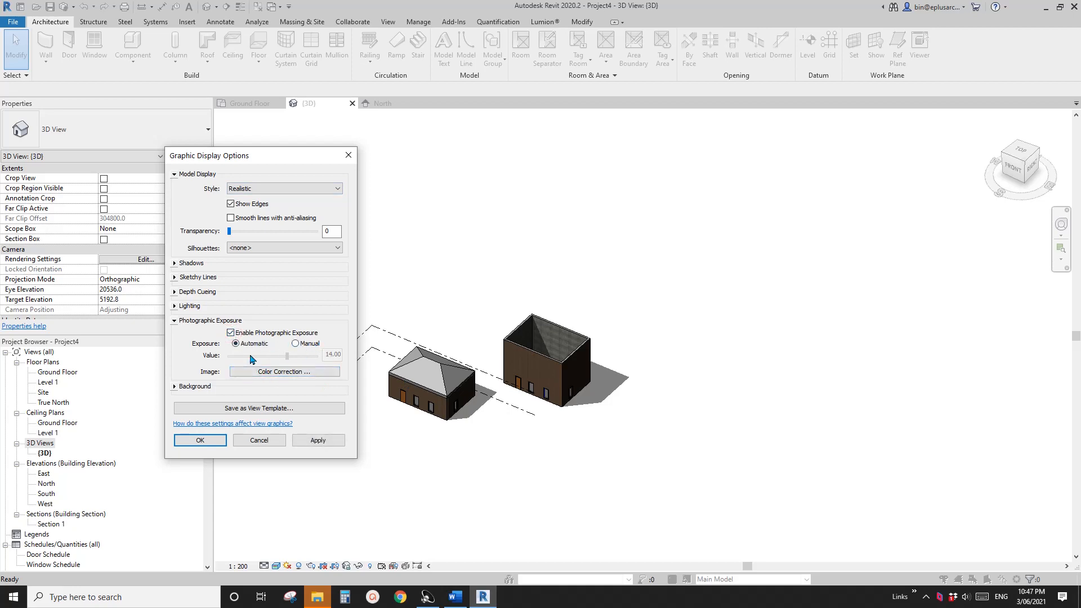
{"action": "left_click", "coordinate": [299, 344]}
{"action": "left_click", "coordinate": [258, 356]}
{"action": "left_click", "coordinate": [243, 357]}
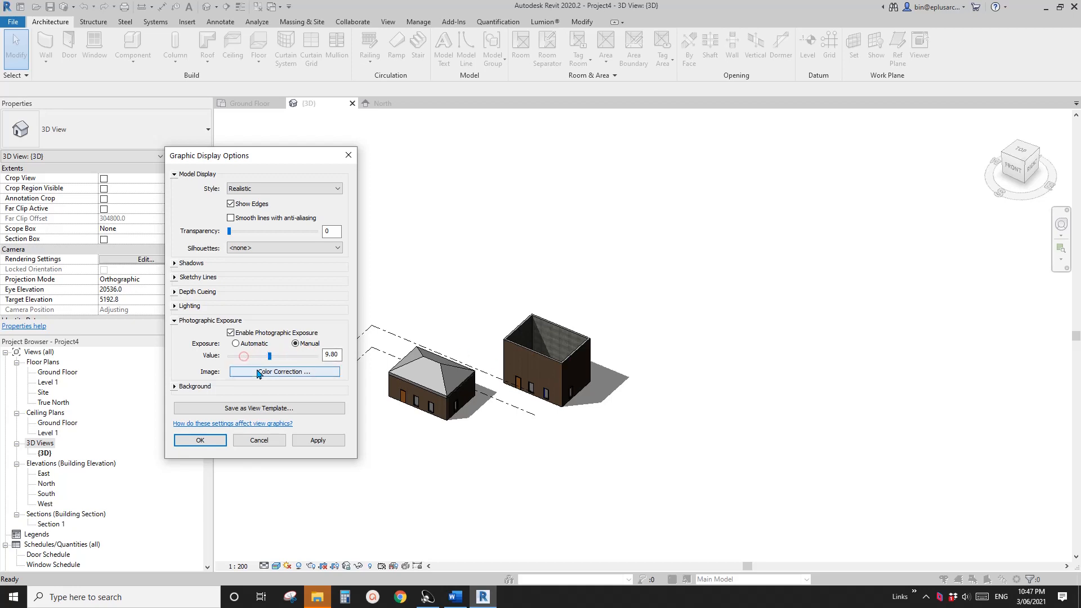
{"action": "left_click", "coordinate": [253, 361]}
Inspect the Color Correction settings without changing them and turn photographic exposure off
{"action": "left_click", "coordinate": [279, 373]}
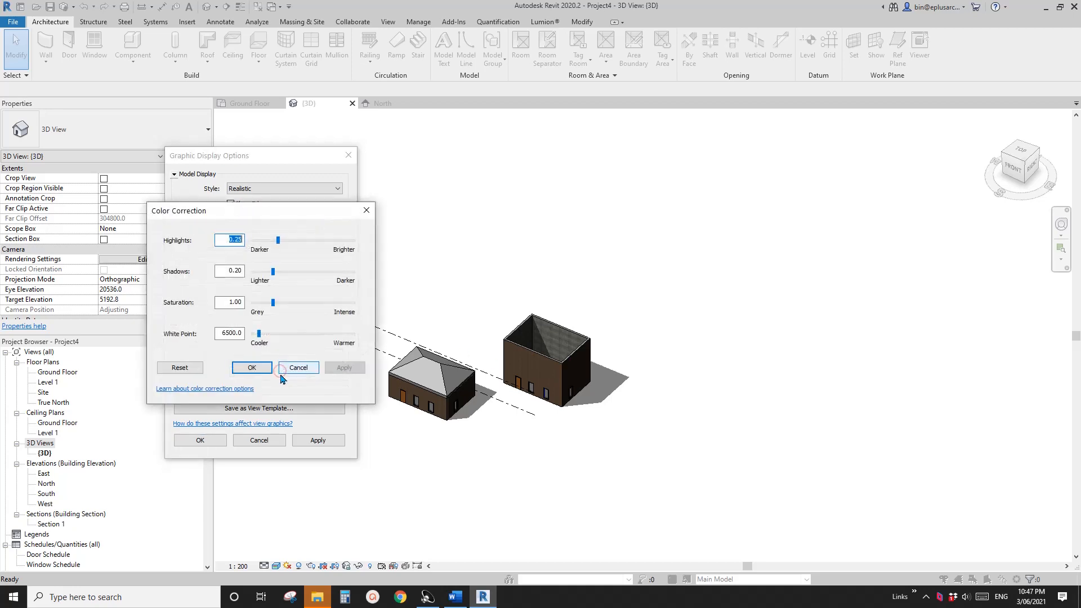
{"action": "left_click", "coordinate": [290, 371]}
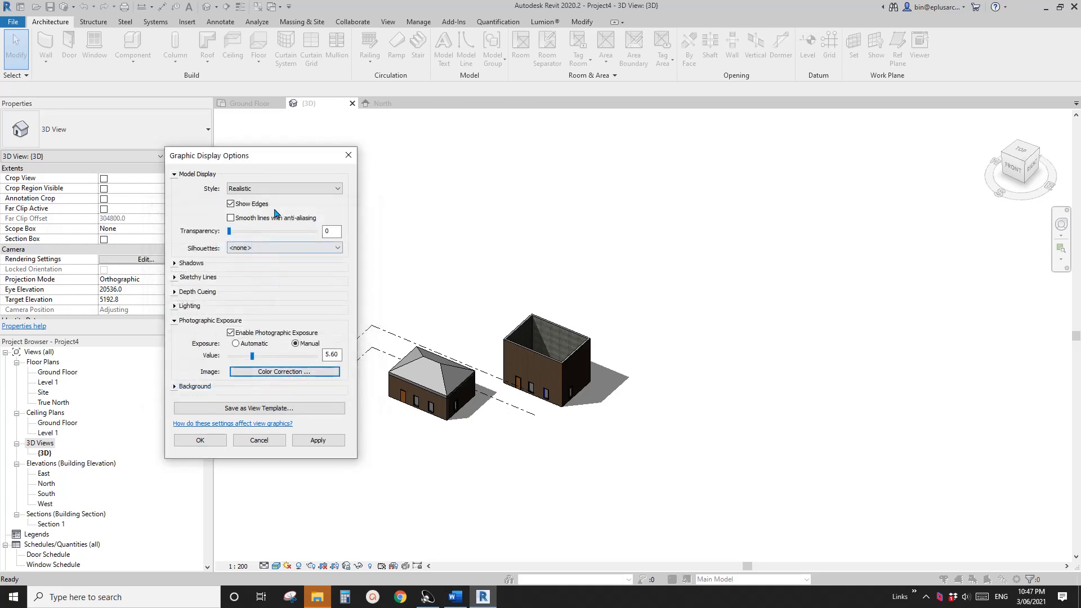
{"action": "left_click", "coordinate": [271, 189]}
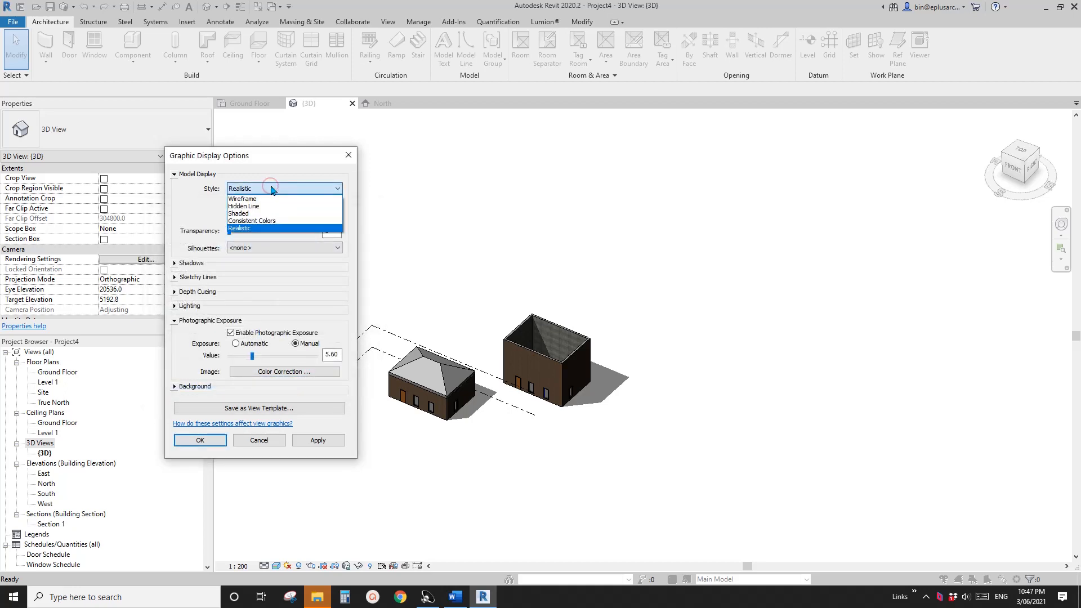
{"action": "left_click", "coordinate": [271, 189]}
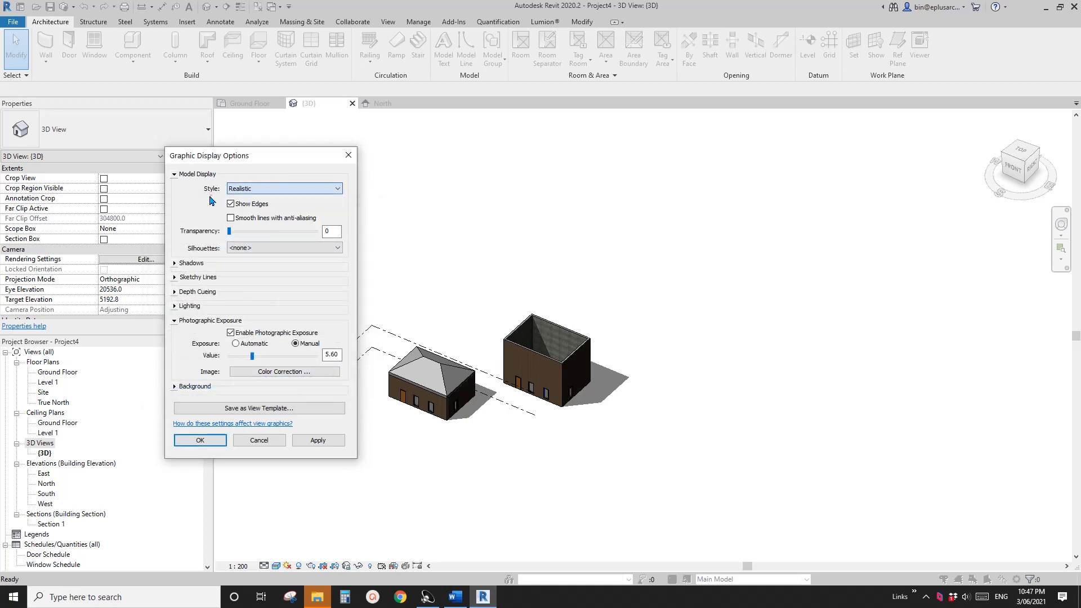
{"action": "left_click", "coordinate": [230, 333]}
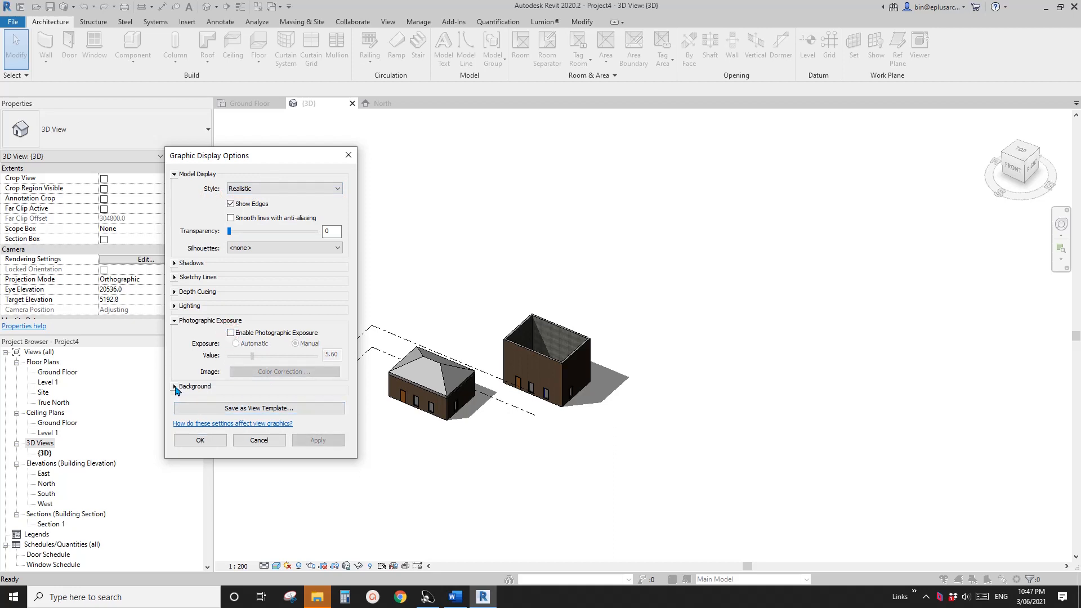
Apply a Sky background to the 3D view and orient the view to the front to show it behind the buildings
{"action": "left_click", "coordinate": [174, 387]}
{"action": "left_click", "coordinate": [293, 403]}
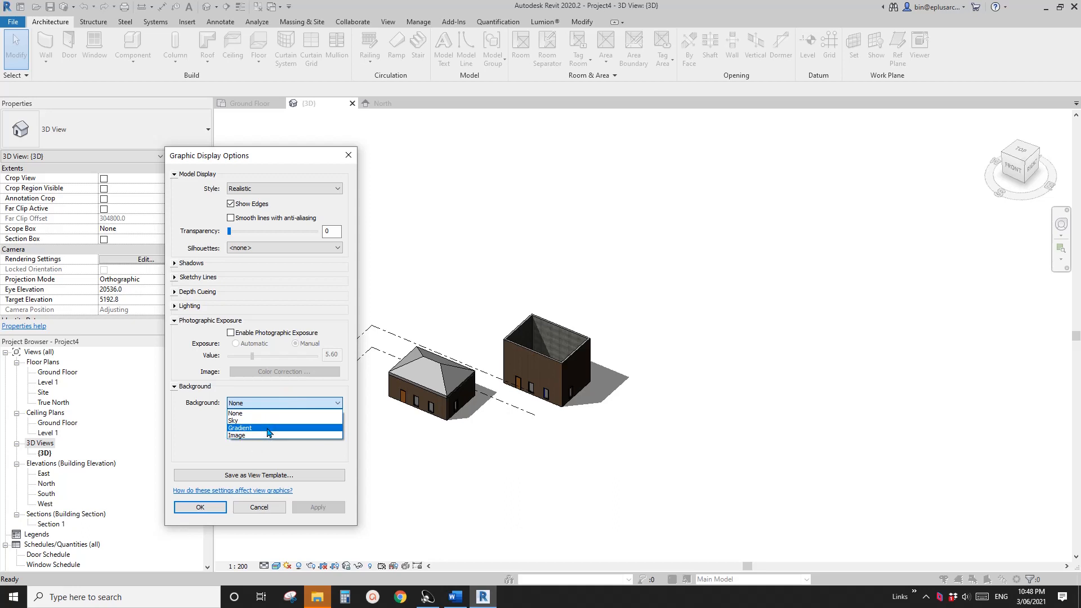
{"action": "left_click", "coordinate": [289, 421]}
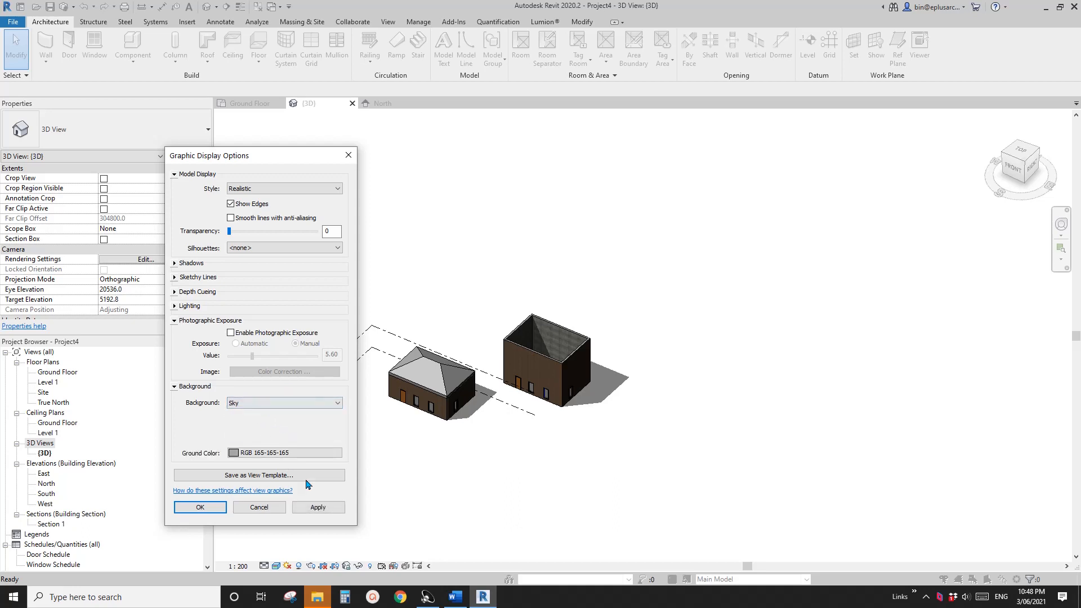
{"action": "left_click", "coordinate": [318, 508]}
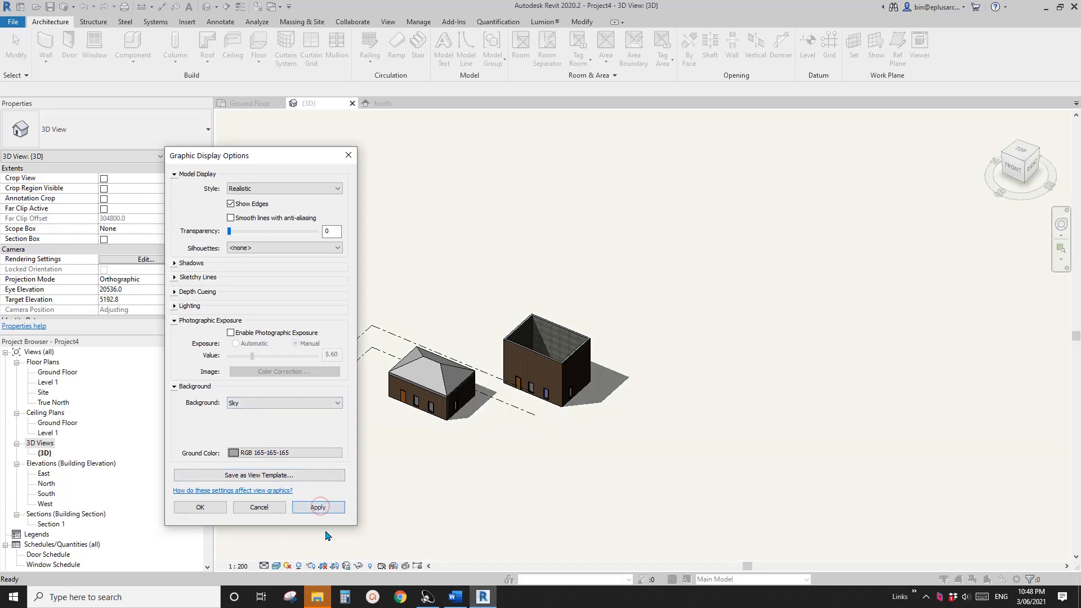
{"action": "left_click", "coordinate": [200, 508]}
{"action": "middle_click_drag", "start_coordinate": [349, 478], "coordinate": [548, 374], "text": "shift"}
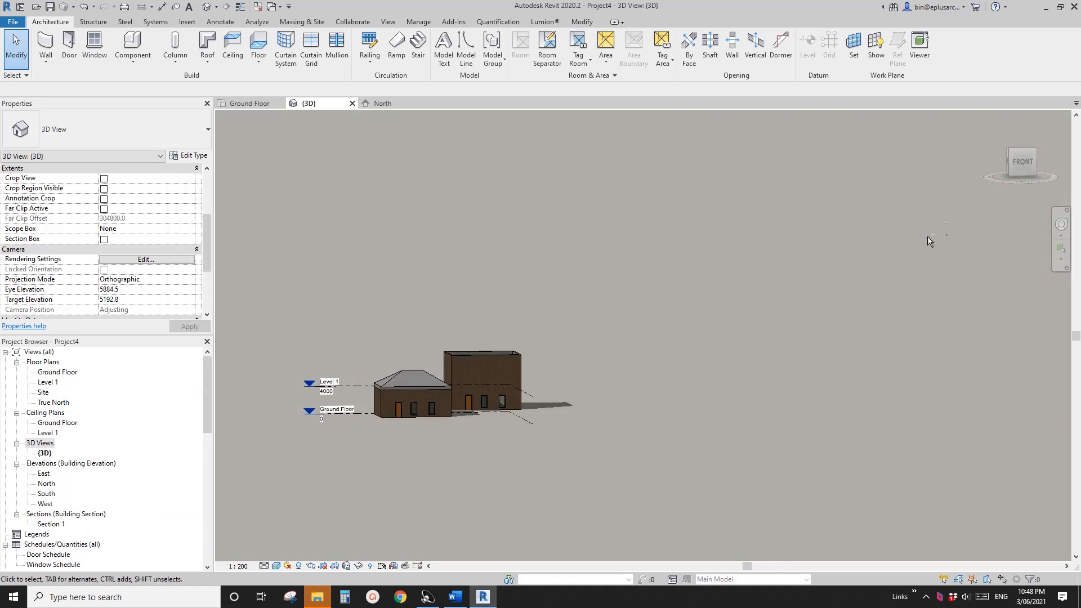
{"action": "left_click", "coordinate": [1023, 161]}
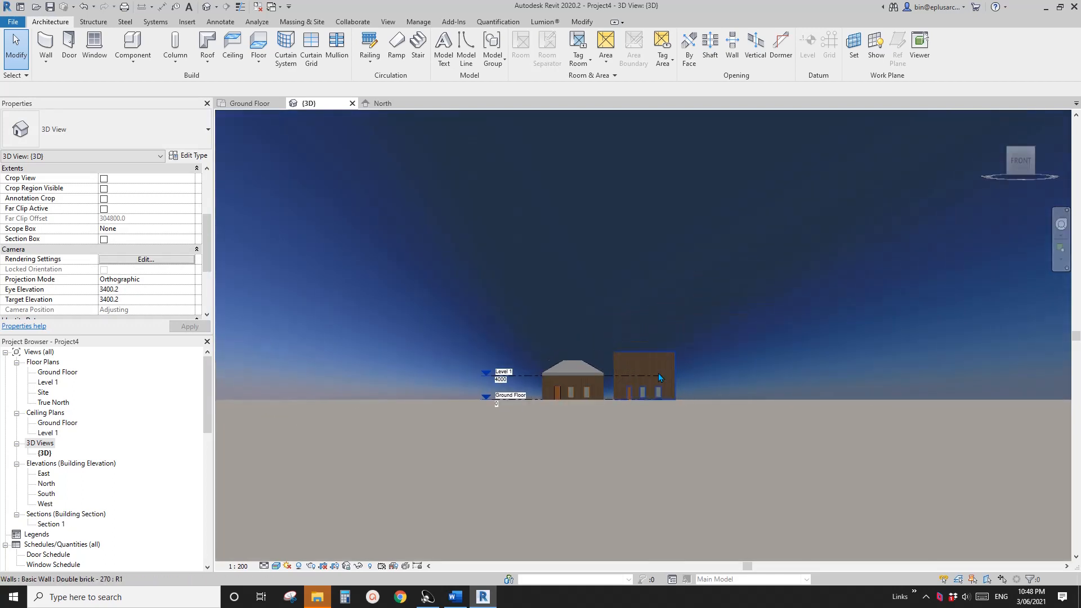
{"action": "scroll", "coordinate": [594, 381], "scroll_direction": "up", "scroll_amount": 2}
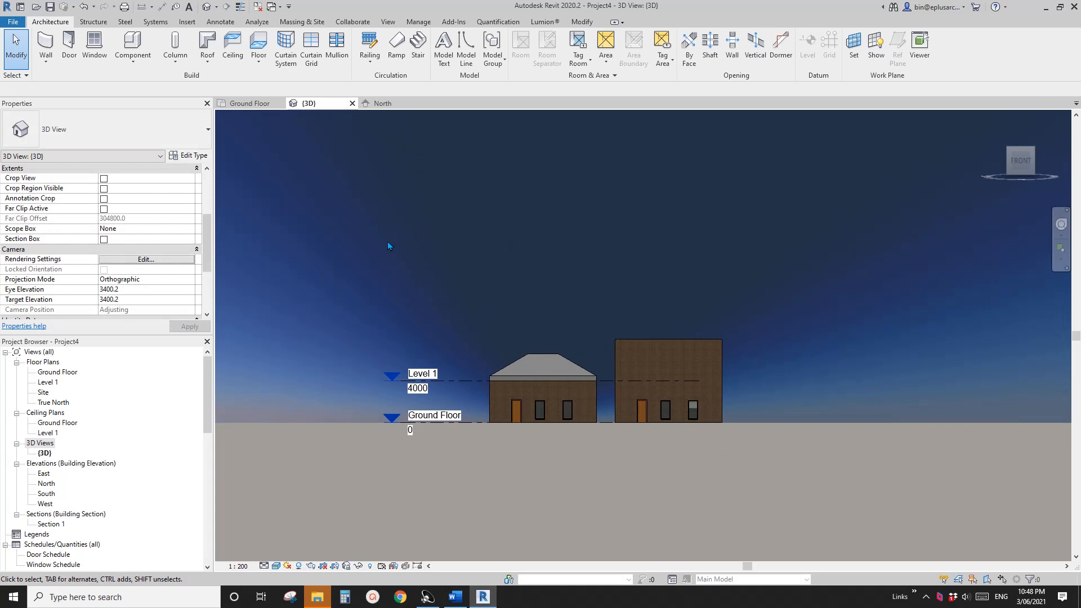
Switch the front view to Shaded and back to Realistic to compare how the sky background appears
{"action": "left_click", "coordinate": [277, 567]}
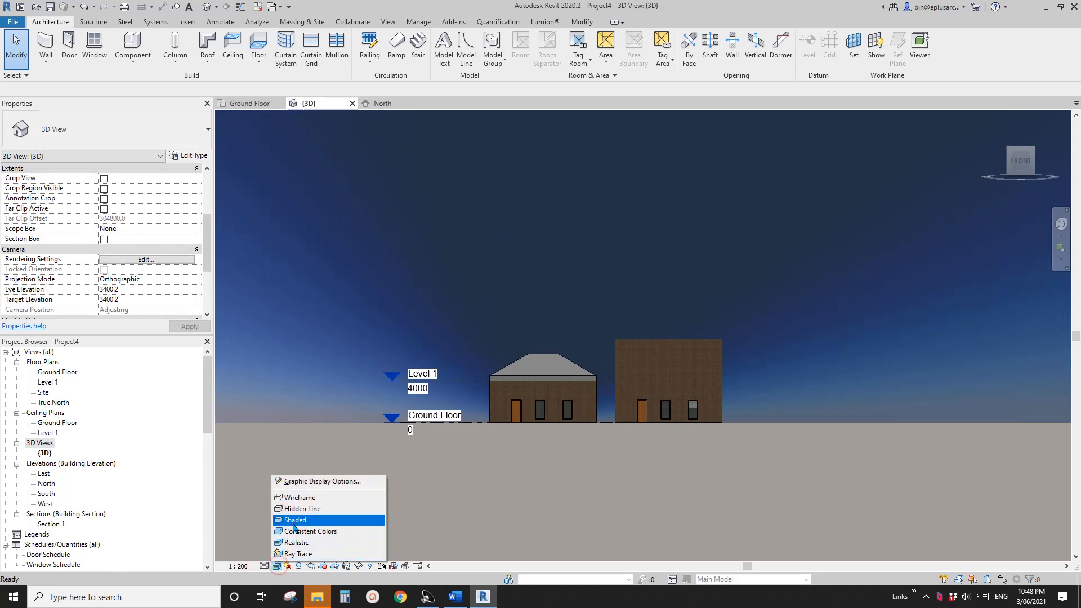
{"action": "left_click", "coordinate": [292, 523]}
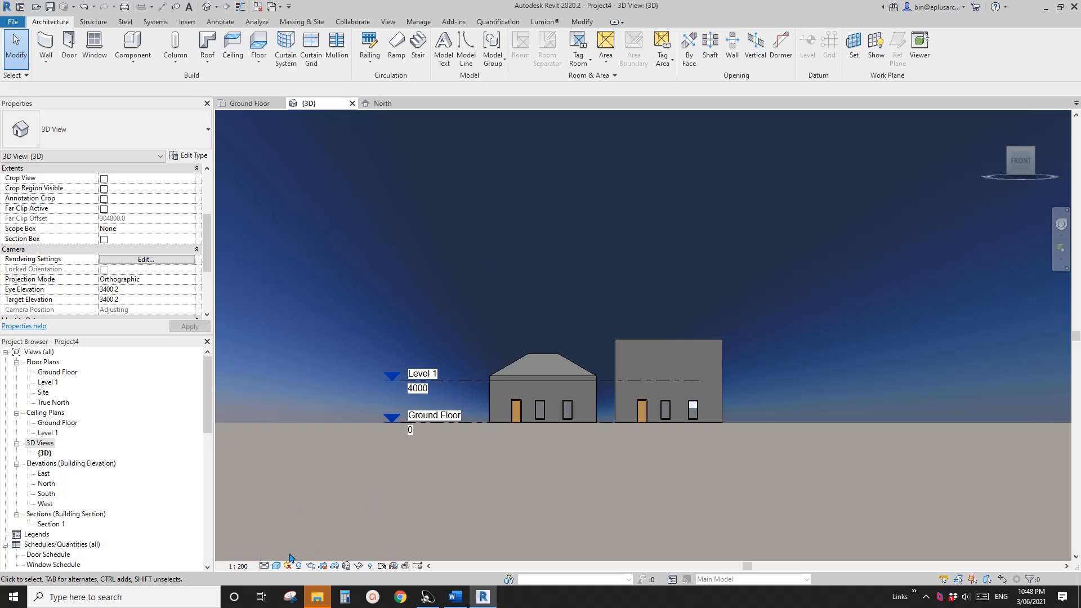
{"action": "left_click", "coordinate": [277, 566]}
{"action": "left_click", "coordinate": [287, 541]}
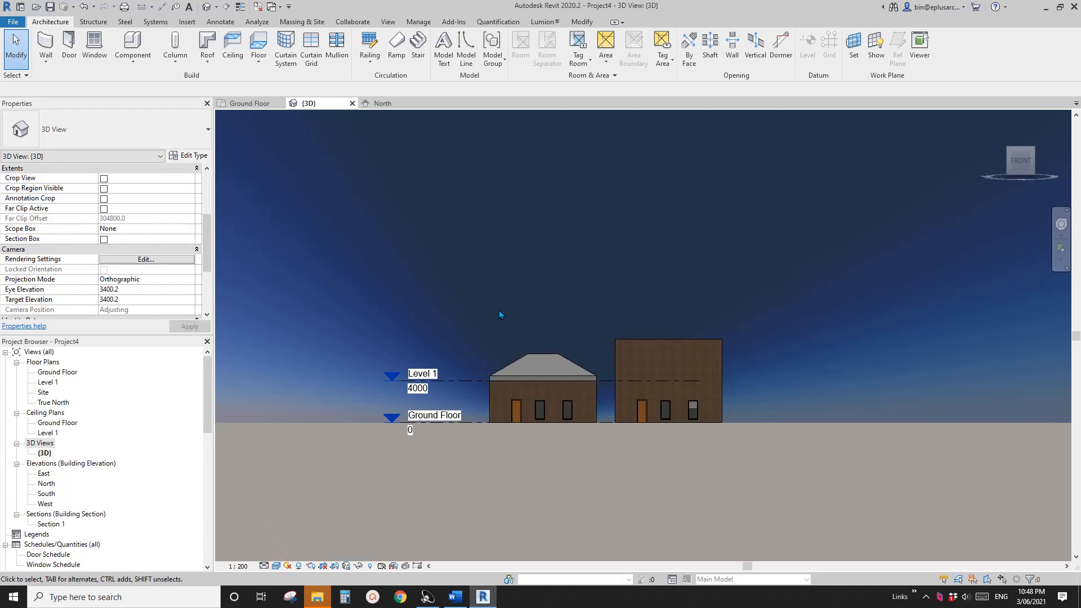
Change the view's background to Gradient in the graphic display options and apply it
{"action": "left_click", "coordinate": [277, 566]}
{"action": "left_click", "coordinate": [307, 483]}
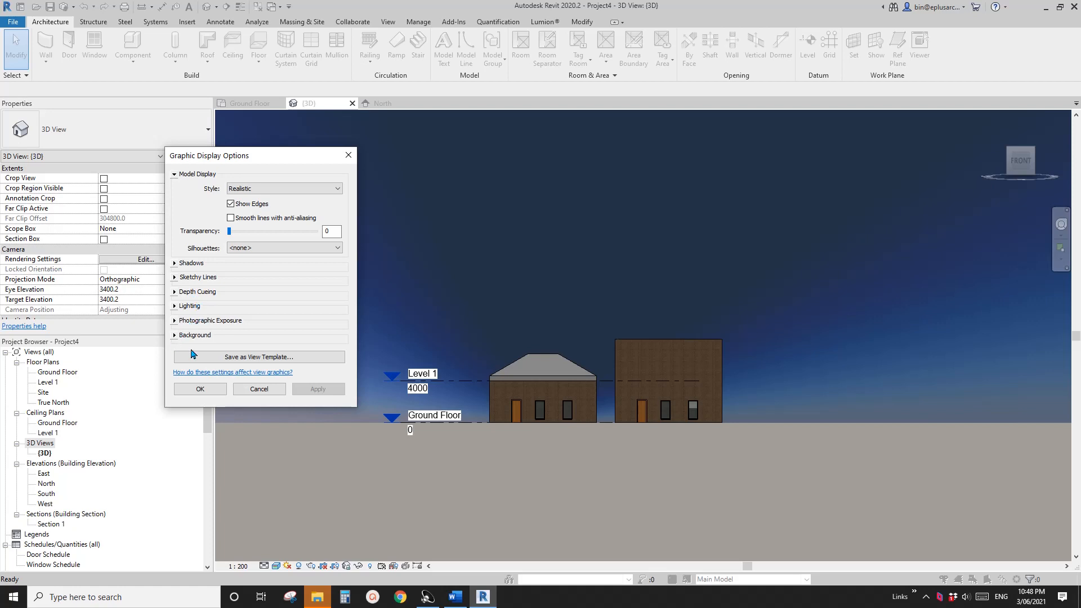
{"action": "left_click", "coordinate": [180, 336]}
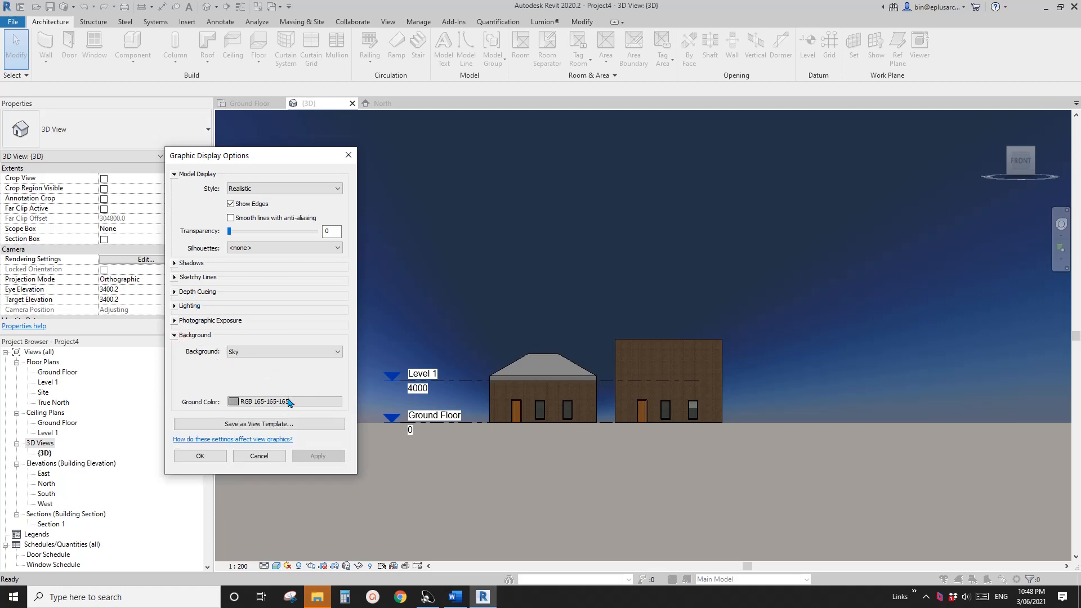
{"action": "left_click", "coordinate": [286, 353]}
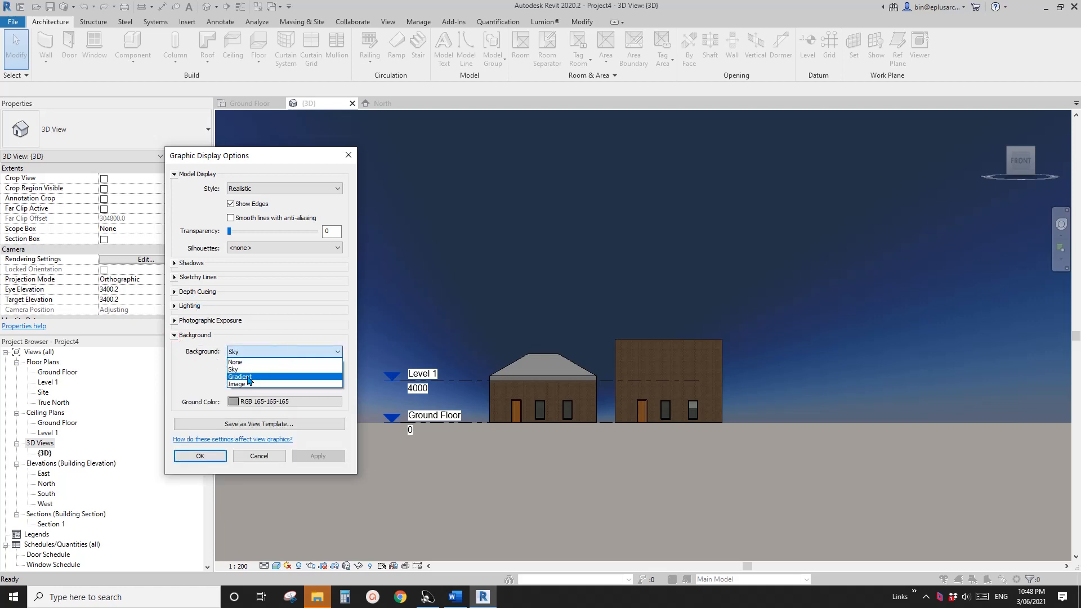
{"action": "left_click", "coordinate": [249, 378]}
{"action": "left_click", "coordinate": [317, 457]}
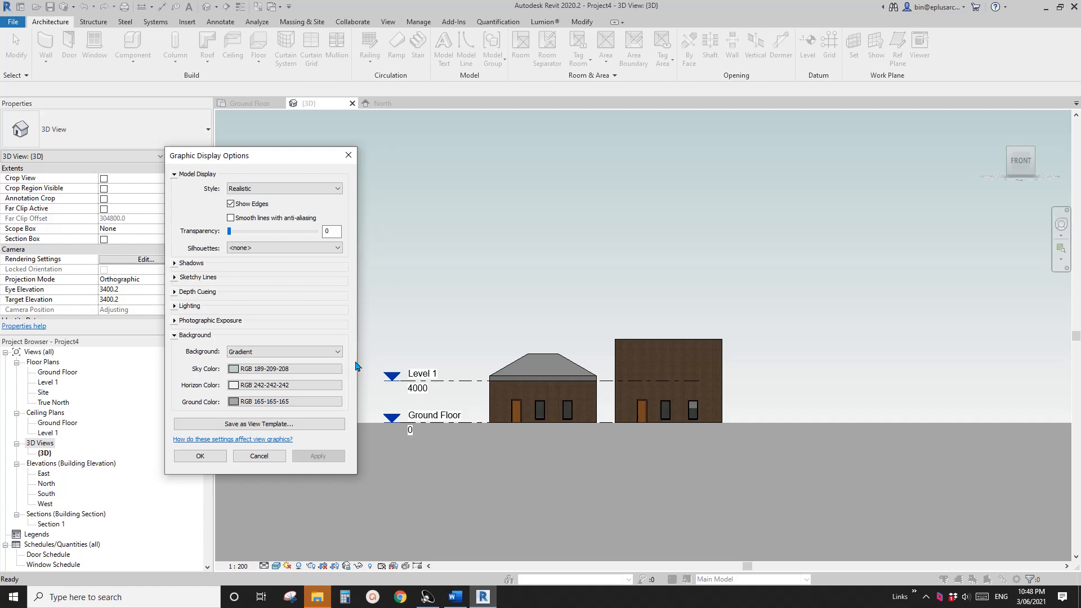
Set the gradient background's ground color to RGB 064-128-128 and check it in an angled 3D view
{"action": "left_click", "coordinate": [296, 400]}
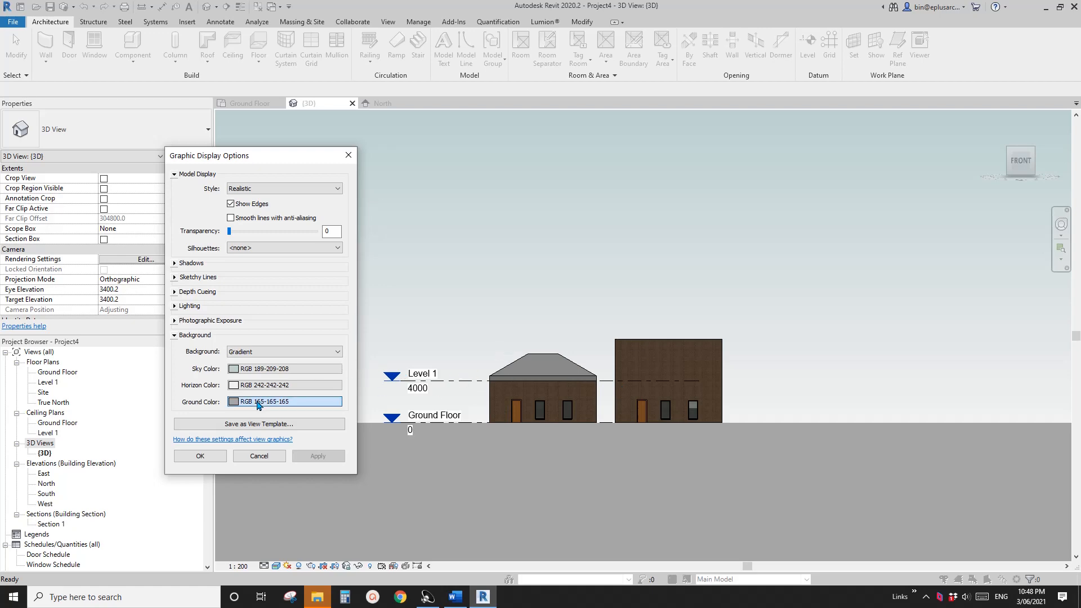
{"action": "left_click", "coordinate": [202, 296]}
{"action": "left_click", "coordinate": [306, 412]}
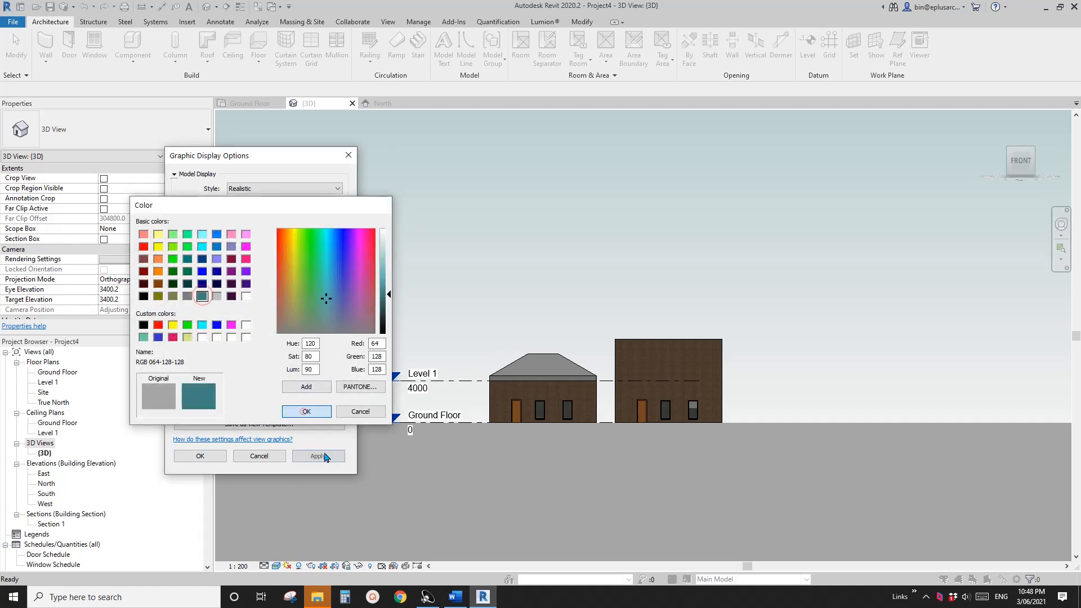
{"action": "left_click", "coordinate": [317, 456]}
{"action": "left_click", "coordinate": [199, 456]}
{"action": "middle_click_drag", "start_coordinate": [539, 396], "coordinate": [787, 389], "text": "shift"}
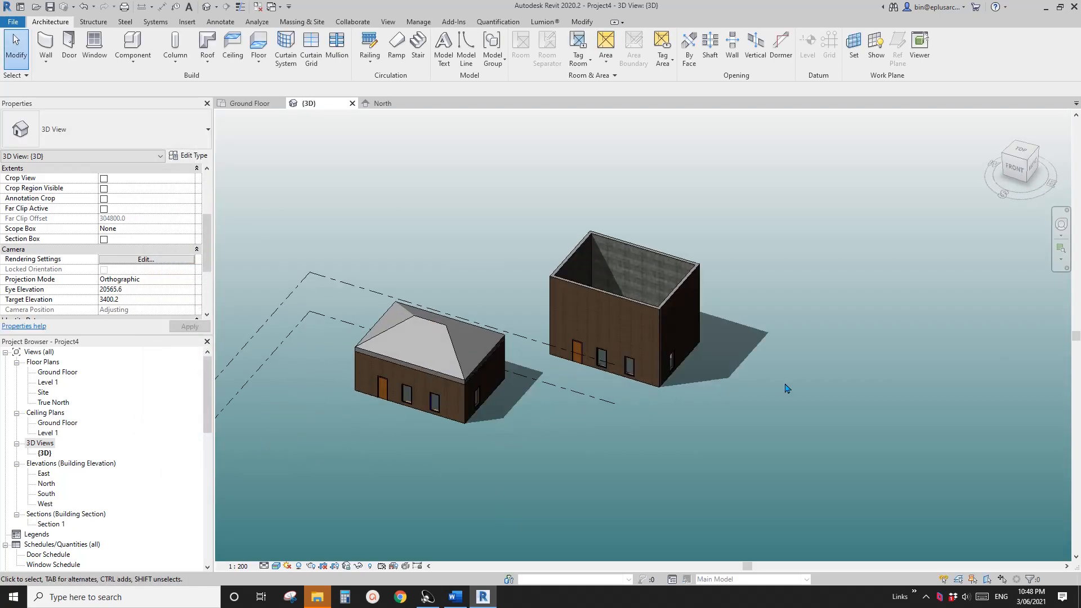
Choose Image as the 3D view's background type and open the background image settings
{"action": "left_click", "coordinate": [279, 566]}
{"action": "left_click", "coordinate": [298, 477]}
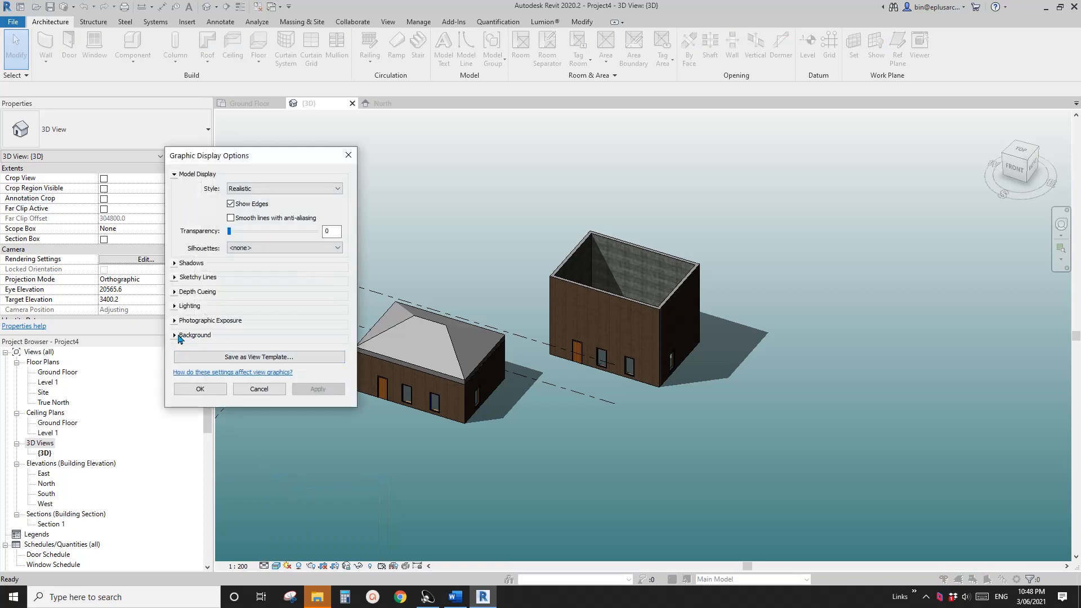
{"action": "left_click", "coordinate": [180, 336]}
{"action": "left_click", "coordinate": [287, 353]}
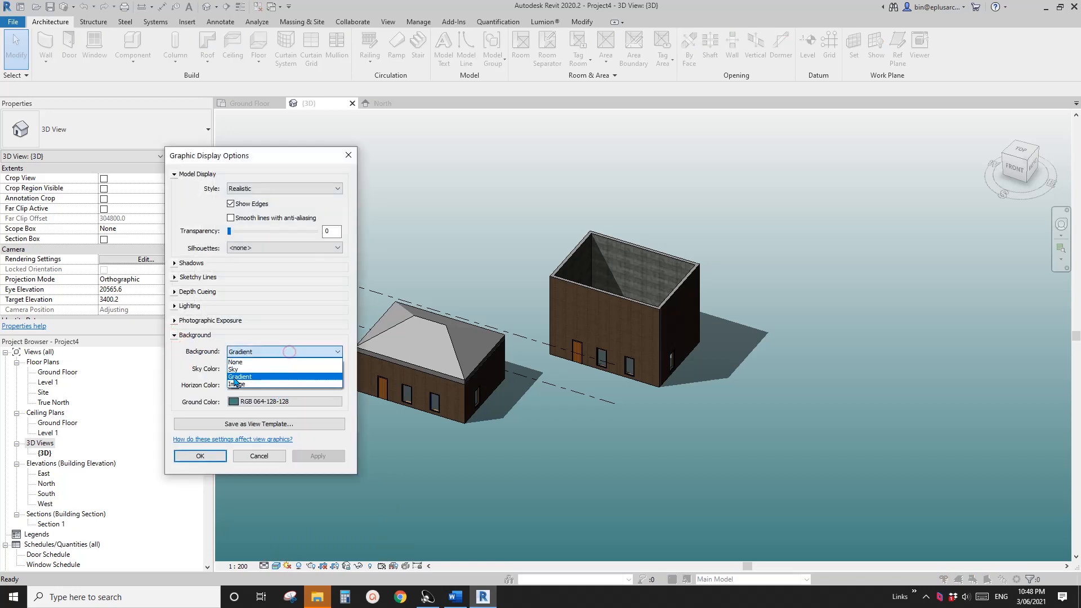
{"action": "left_click", "coordinate": [245, 382]}
{"action": "left_click", "coordinate": [257, 394]}
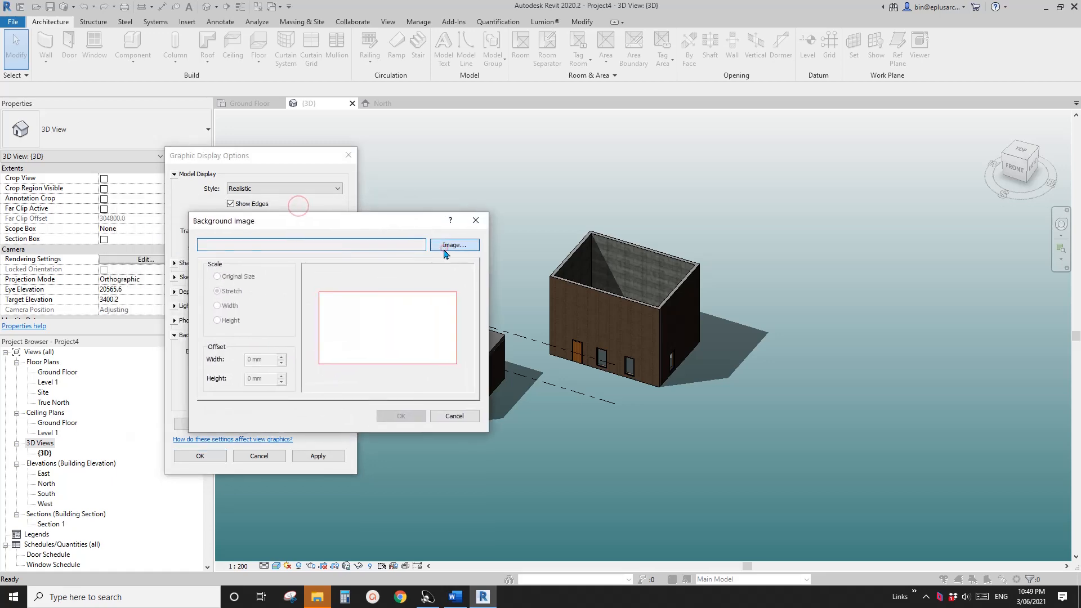
Browse the Desktop folder for a background image with the files shown as thumbnails
{"action": "left_click", "coordinate": [452, 244]}
{"action": "left_click", "coordinate": [239, 307]}
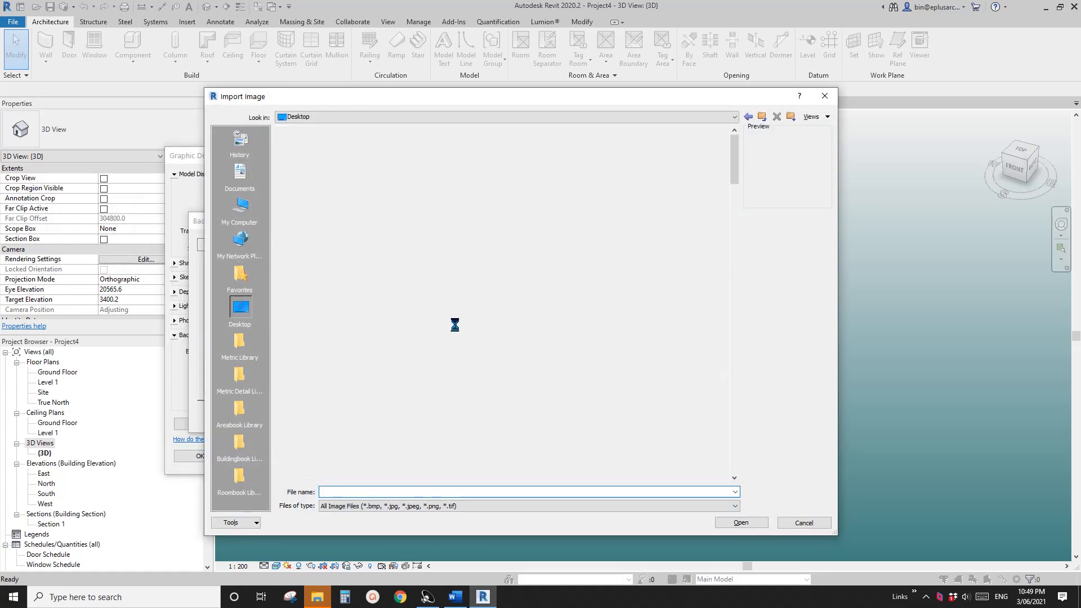
{"action": "left_click", "coordinate": [811, 117]}
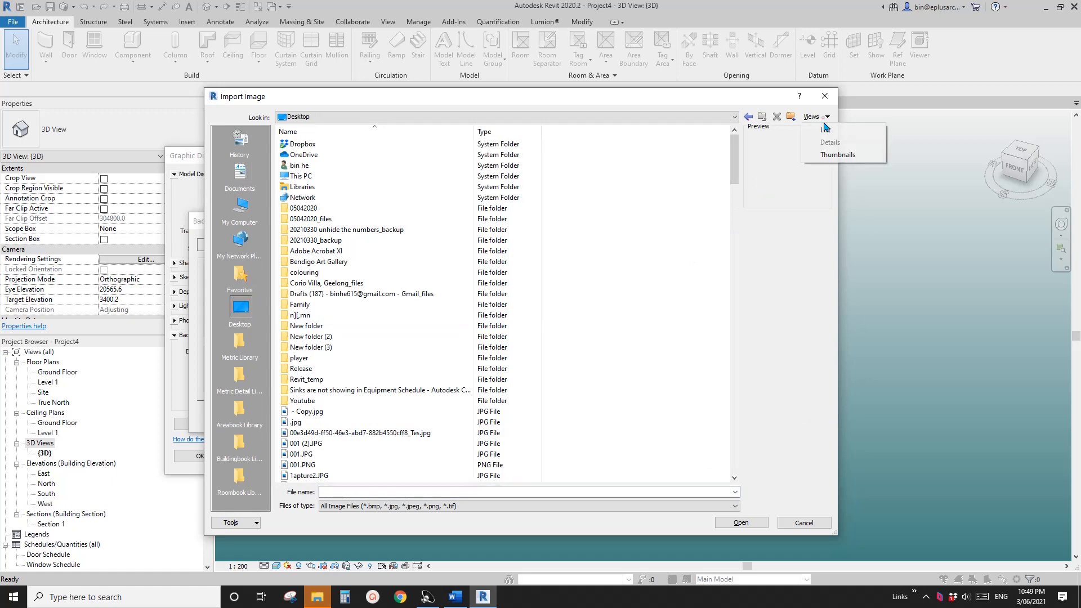
{"action": "left_click", "coordinate": [819, 156]}
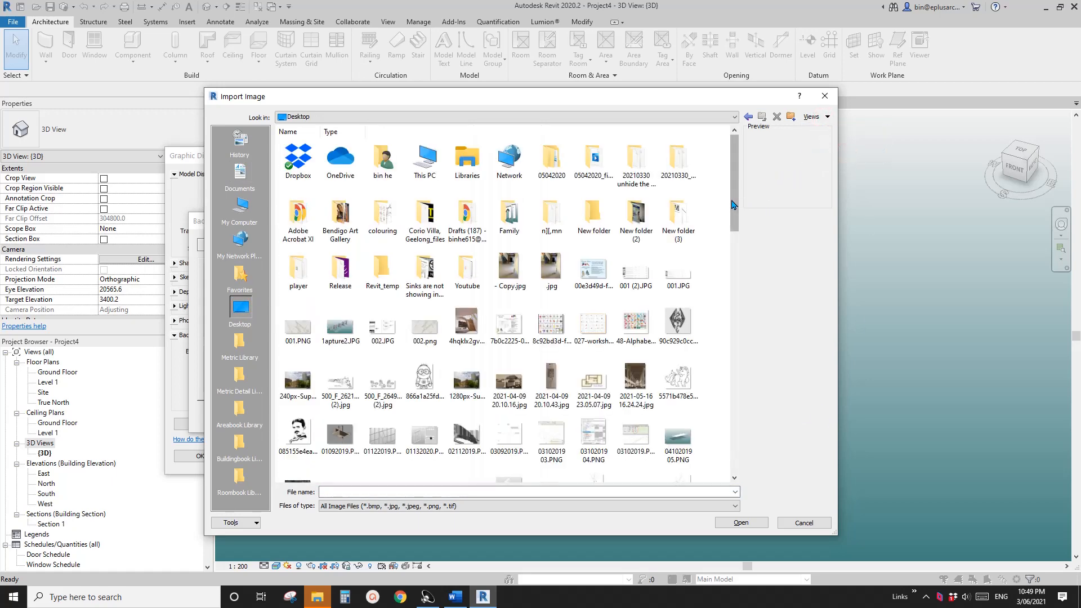
Load 240px-Supreme_Court_of_Victoria.jpg as the stretched background image and accept the graphic display options for the 3D view
{"action": "left_click_drag", "start_coordinate": [736, 204], "coordinate": [730, 420]}
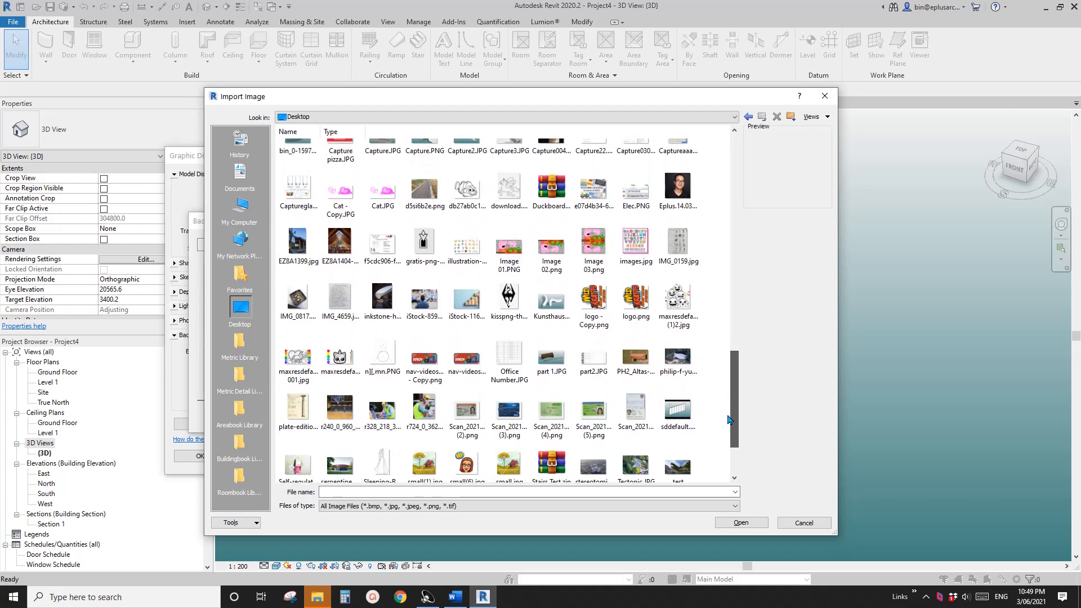
{"action": "left_click_drag", "start_coordinate": [729, 420], "coordinate": [745, 218]}
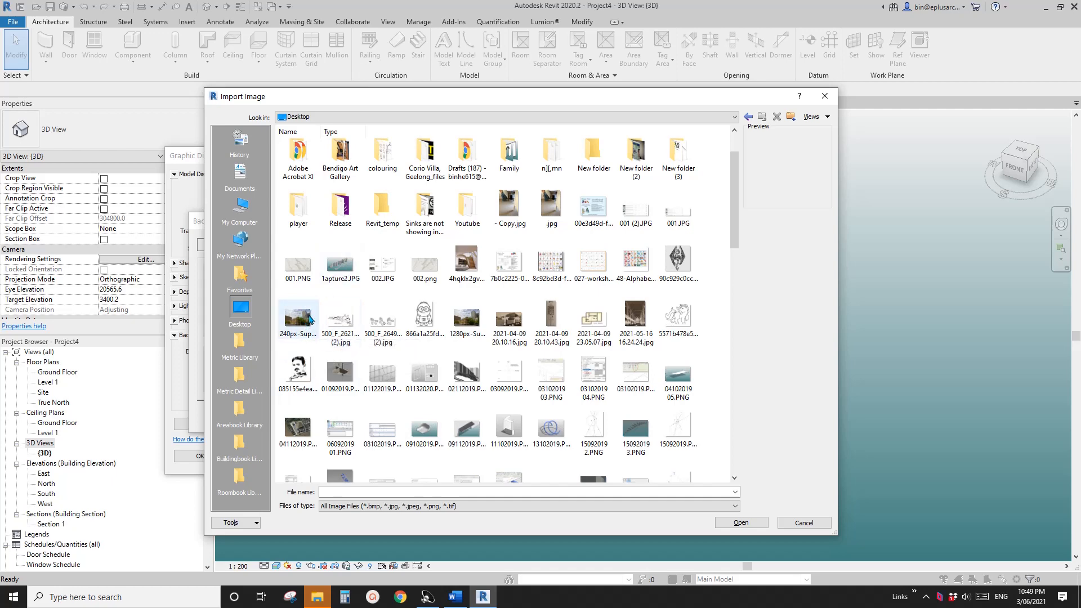
{"action": "left_click", "coordinate": [304, 343]}
{"action": "double_click", "coordinate": [302, 318]}
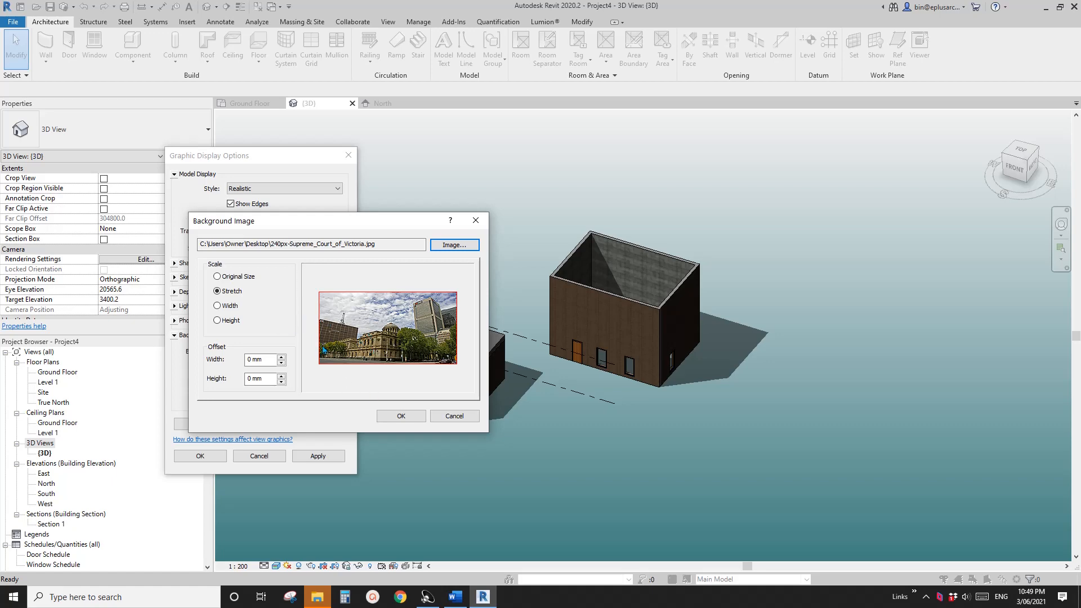
{"action": "left_click", "coordinate": [407, 415]}
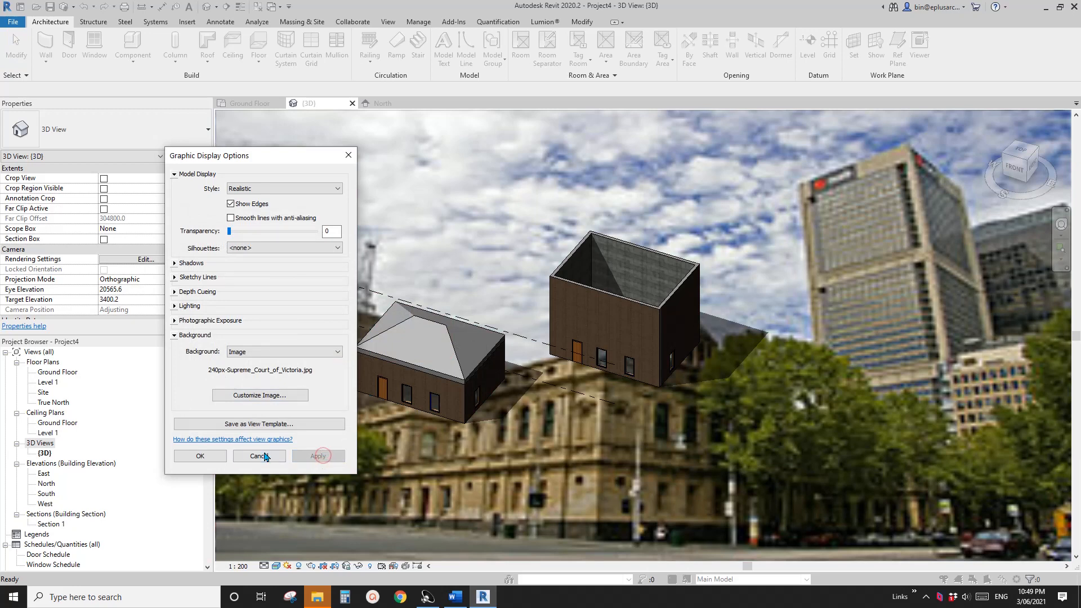
{"action": "left_click", "coordinate": [200, 455]}
Examine the two buildings from the front against the street photo, aligning their base with the road and comparing their scale
{"action": "middle_click_drag", "start_coordinate": [558, 253], "coordinate": [541, 304], "text": "shift"}
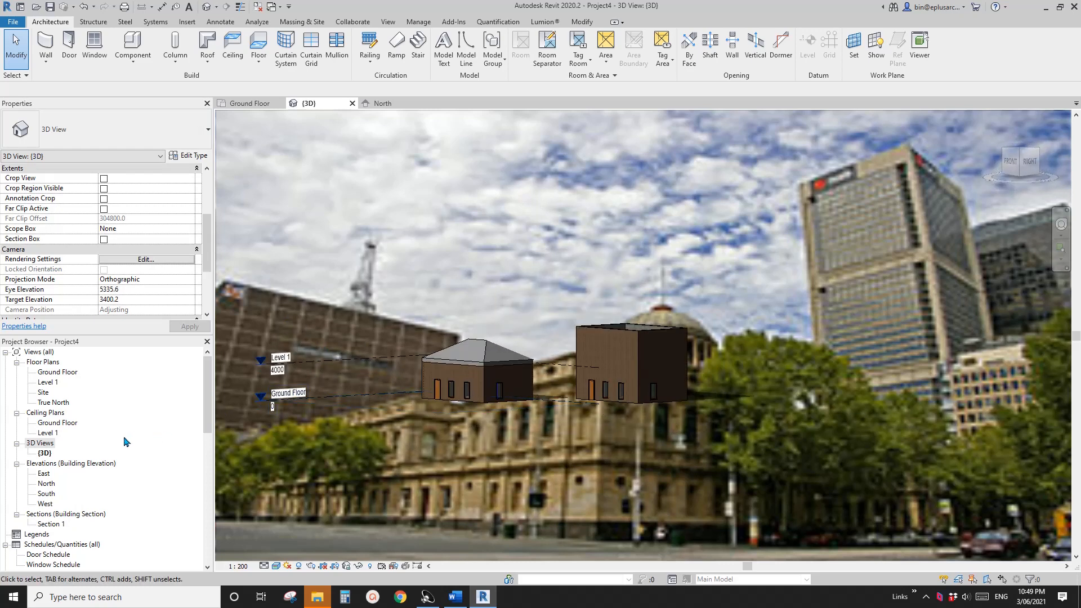
{"action": "left_click", "coordinate": [1011, 160]}
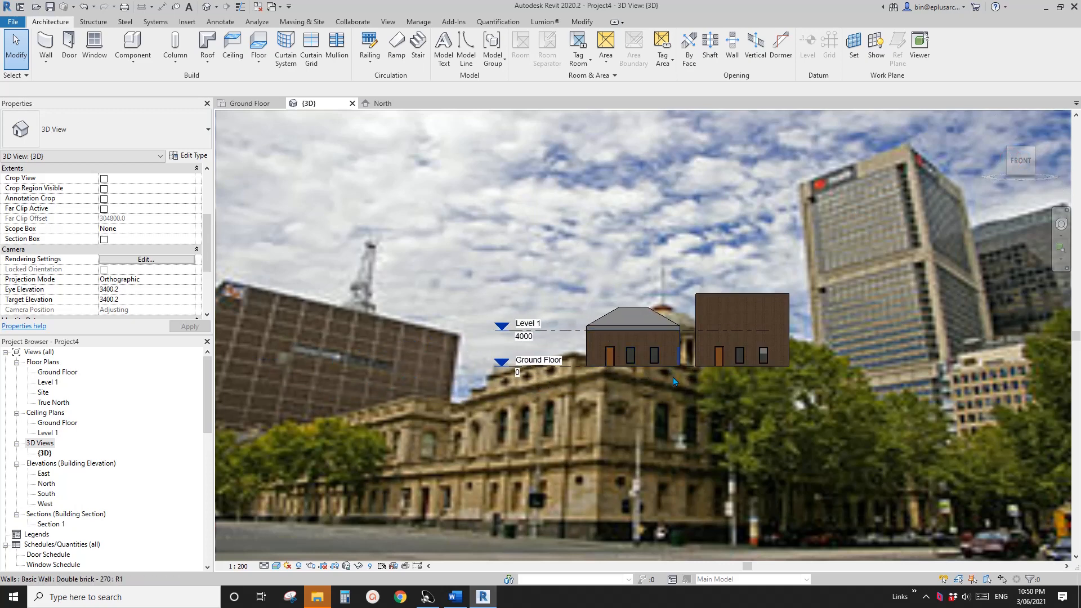
{"action": "middle_click_drag", "start_coordinate": [674, 377], "coordinate": [636, 507]}
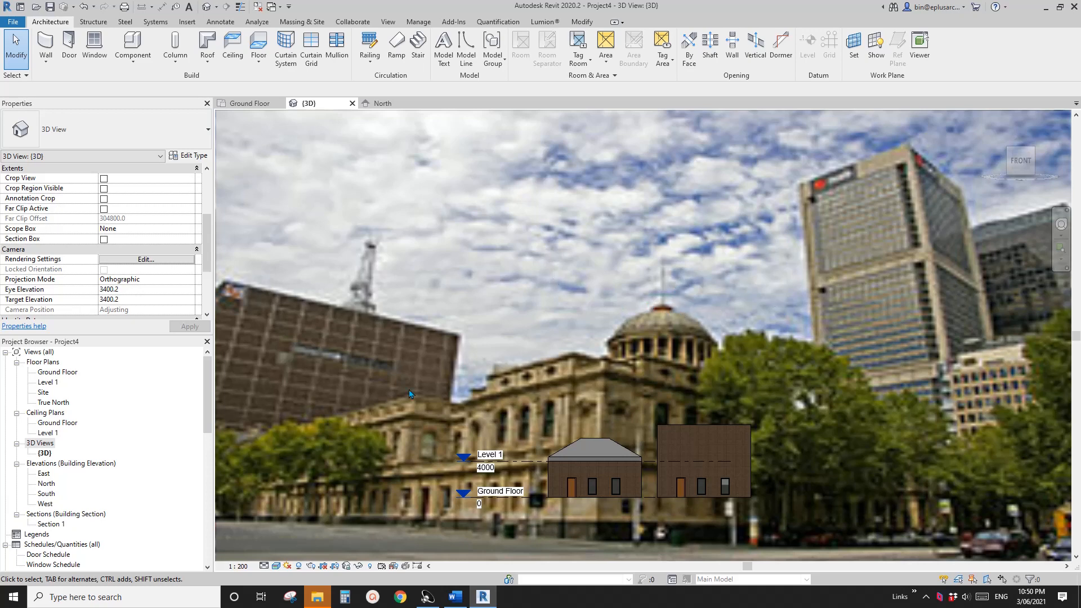
{"action": "scroll", "coordinate": [752, 461], "scroll_direction": "up", "scroll_amount": 4}
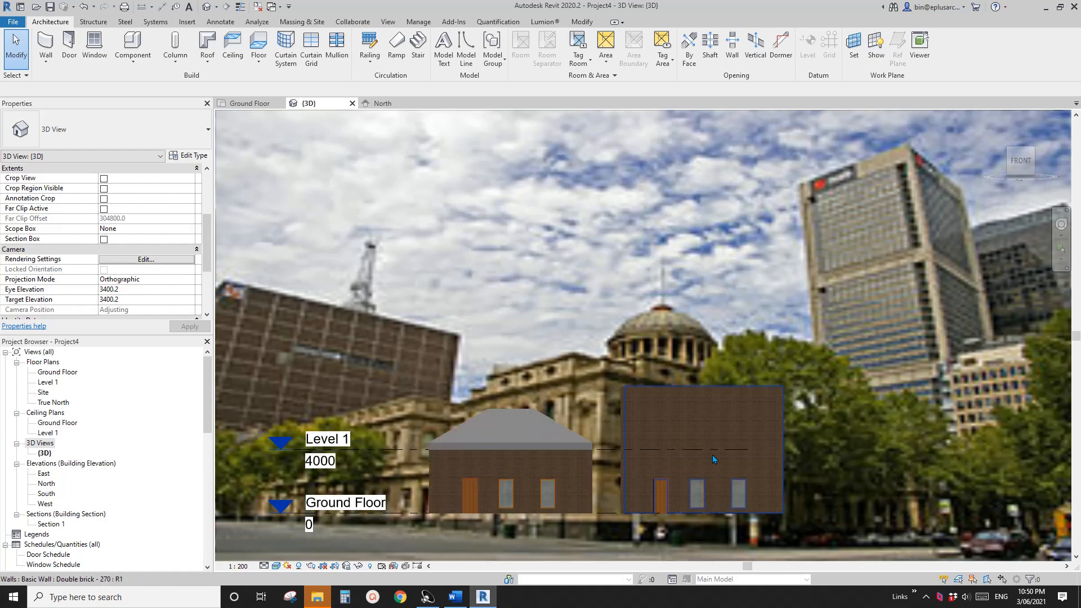
{"action": "scroll", "coordinate": [557, 420], "scroll_direction": "up", "scroll_amount": 1}
{"action": "middle_click_drag", "start_coordinate": [544, 404], "coordinate": [346, 309]}
{"action": "scroll", "coordinate": [491, 369], "scroll_direction": "up", "scroll_amount": 5}
{"action": "scroll", "coordinate": [398, 359], "scroll_direction": "down", "scroll_amount": 1}
{"action": "middle_click_drag", "start_coordinate": [401, 361], "coordinate": [343, 404]}
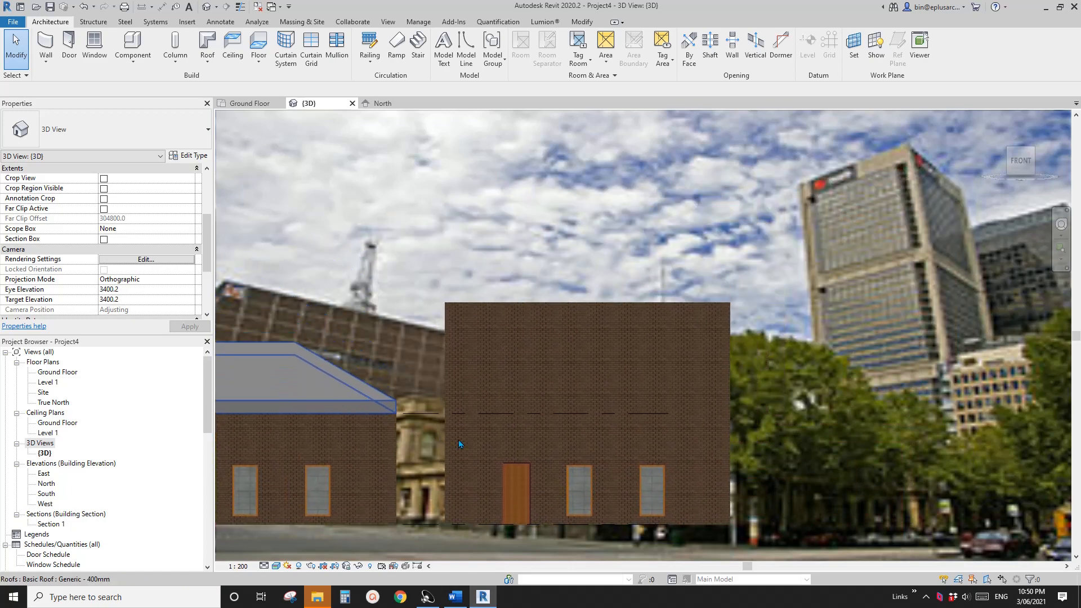
{"action": "scroll", "coordinate": [599, 481], "scroll_direction": "down", "scroll_amount": 2}
{"action": "middle_click_drag", "start_coordinate": [556, 481], "coordinate": [574, 448]}
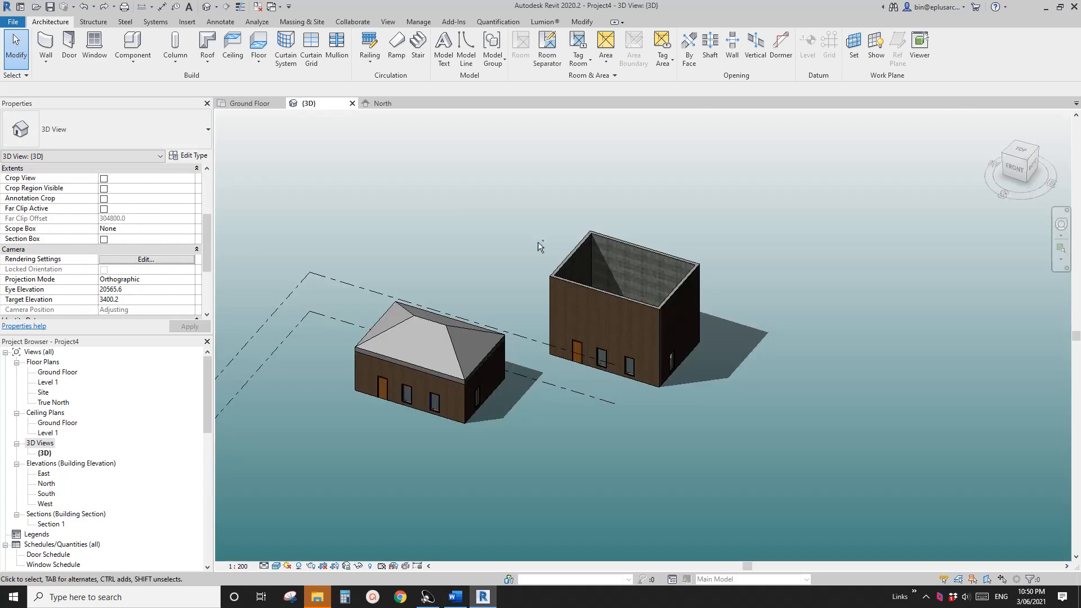
Review the graphic display options of the angled 3D view and close them without changes
{"action": "scroll", "coordinate": [490, 270], "scroll_direction": "up", "scroll_amount": 3}
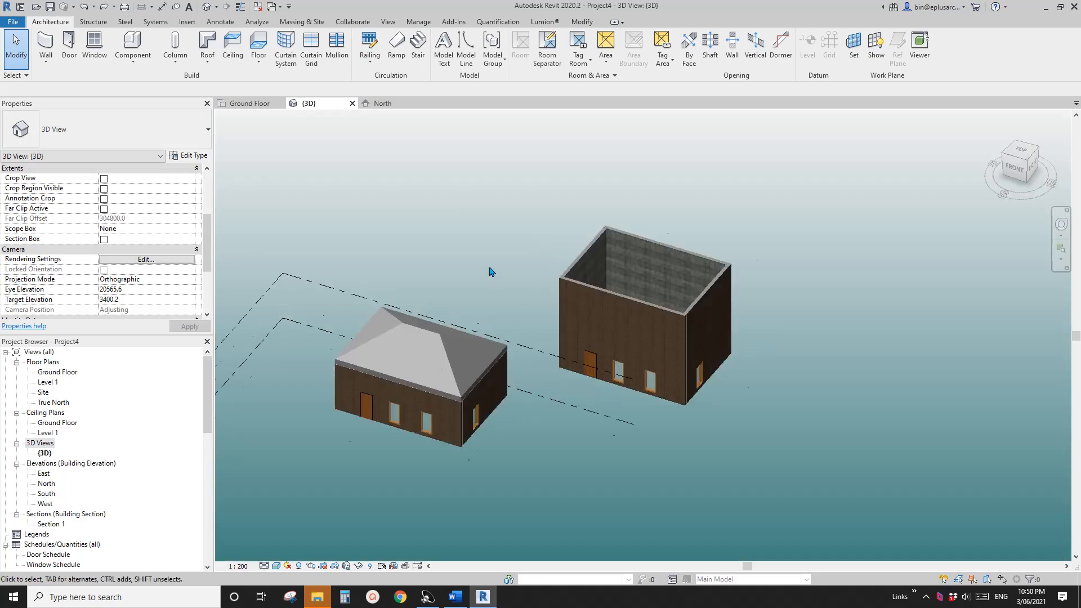
{"action": "middle_click_drag", "start_coordinate": [490, 291], "coordinate": [536, 336]}
{"action": "middle_click_drag", "start_coordinate": [589, 406], "coordinate": [554, 325]}
{"action": "left_click", "coordinate": [276, 566]}
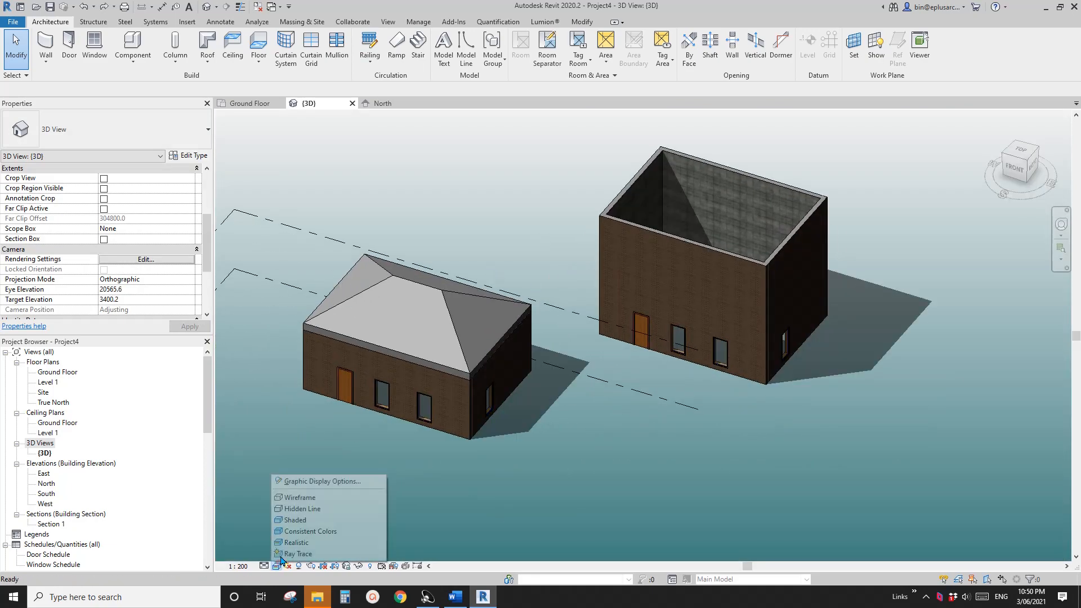
{"action": "left_click", "coordinate": [309, 486]}
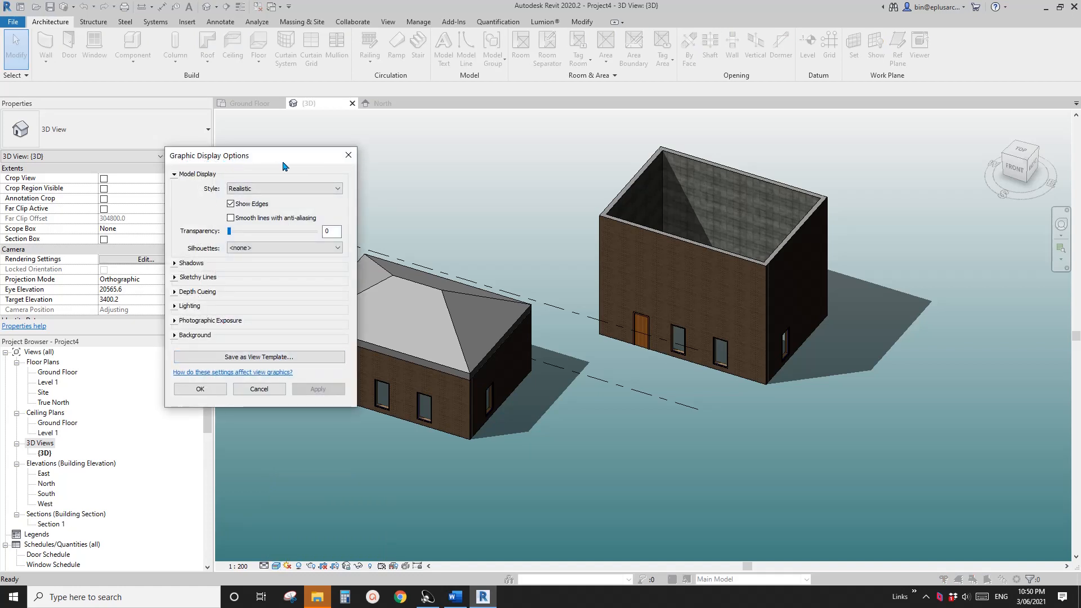
{"action": "left_click", "coordinate": [348, 156]}
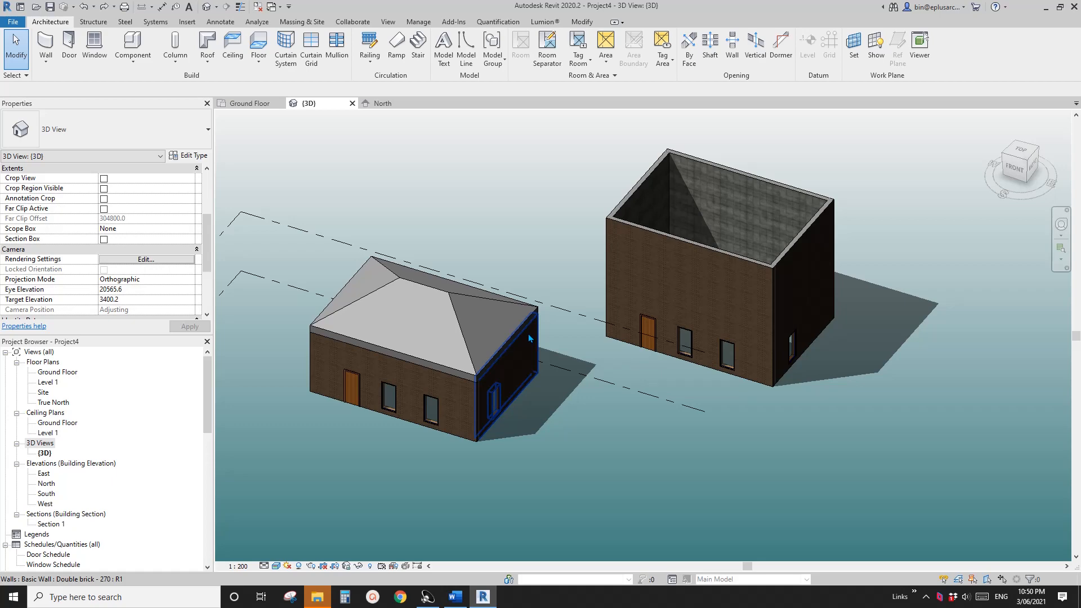
{"action": "scroll", "coordinate": [528, 334], "scroll_direction": "down", "scroll_amount": 2}
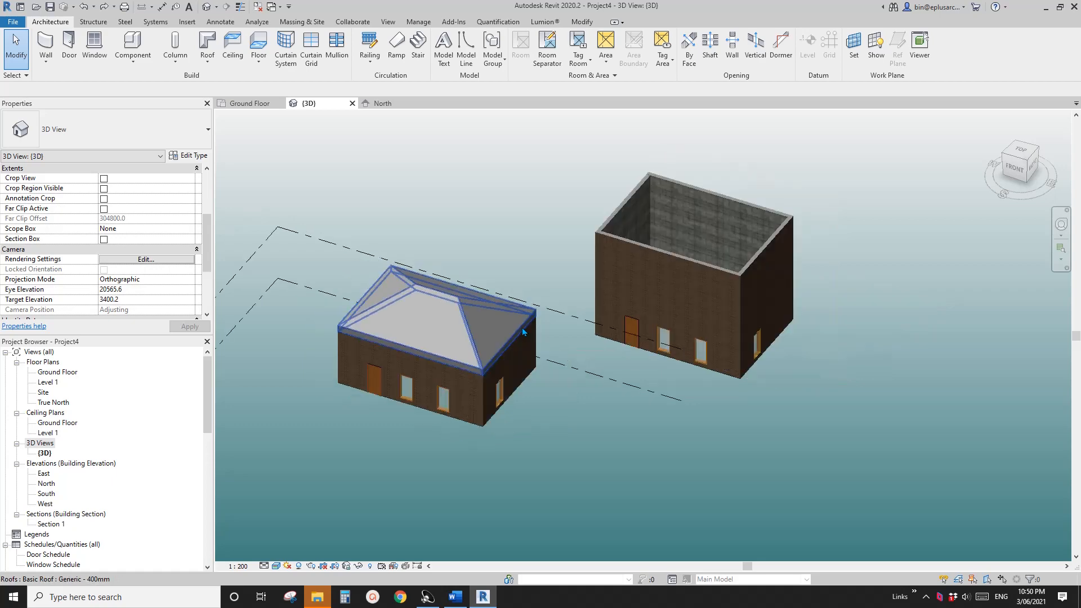
{"action": "middle_click_drag", "start_coordinate": [549, 342], "coordinate": [586, 370]}
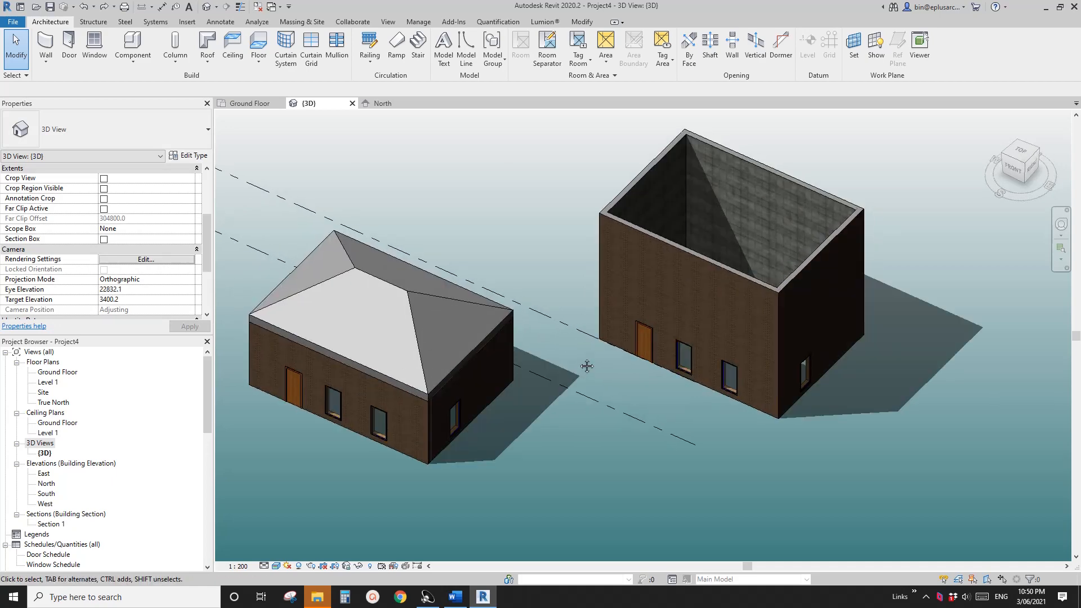
{"action": "middle_click_drag", "start_coordinate": [586, 367], "coordinate": [597, 422]}
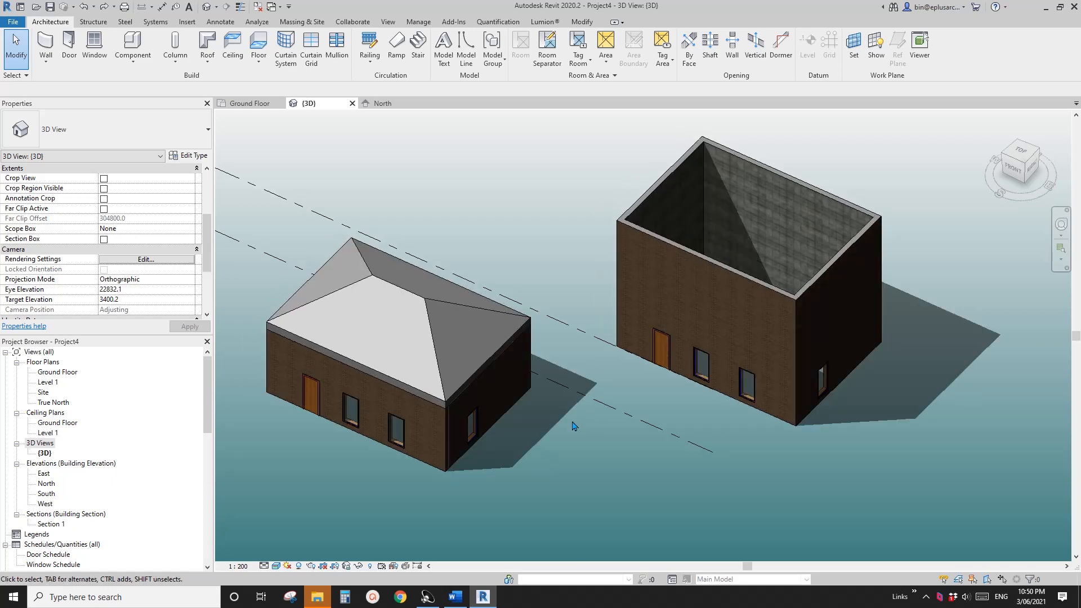